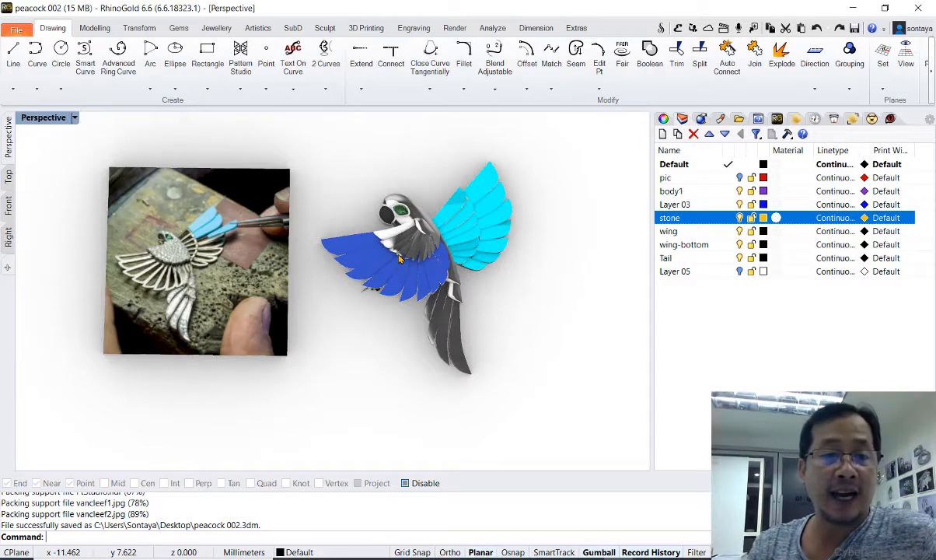
Examine the bird brooch beside the reference photo from the front and the back, including the pin mechanism.
right_drag(465, 302, 424, 256)
scroll(364, 249, up, 3)
scroll(306, 232, down, 5)
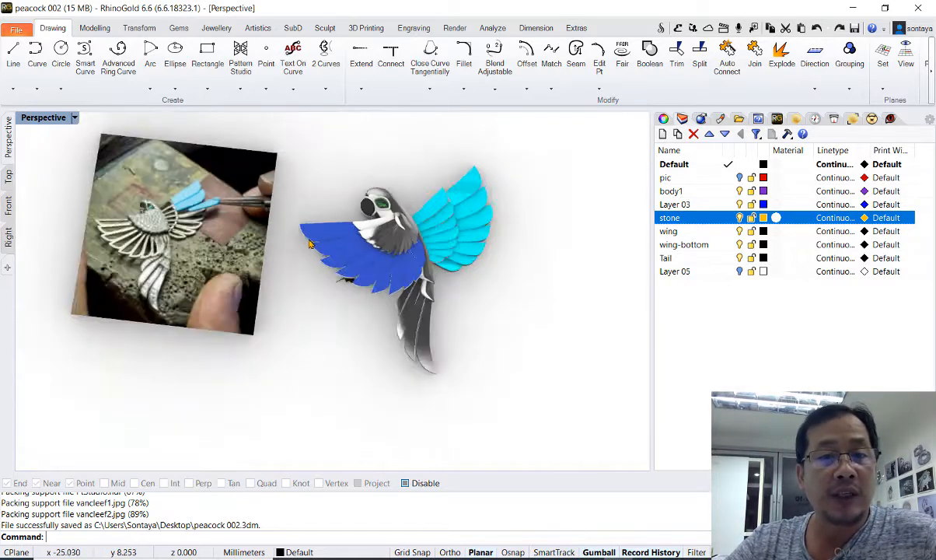
right_drag(352, 247, 460, 221)
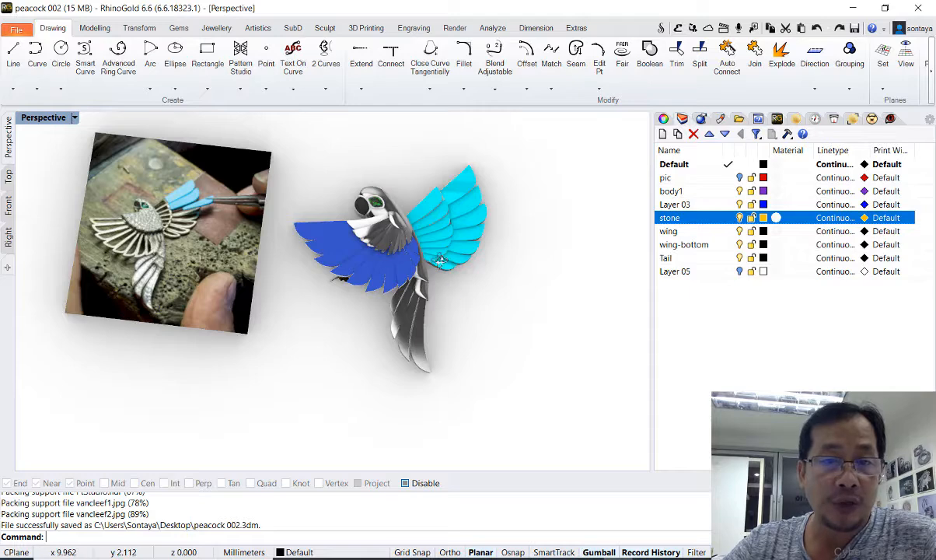
right_drag(441, 260, 416, 255)
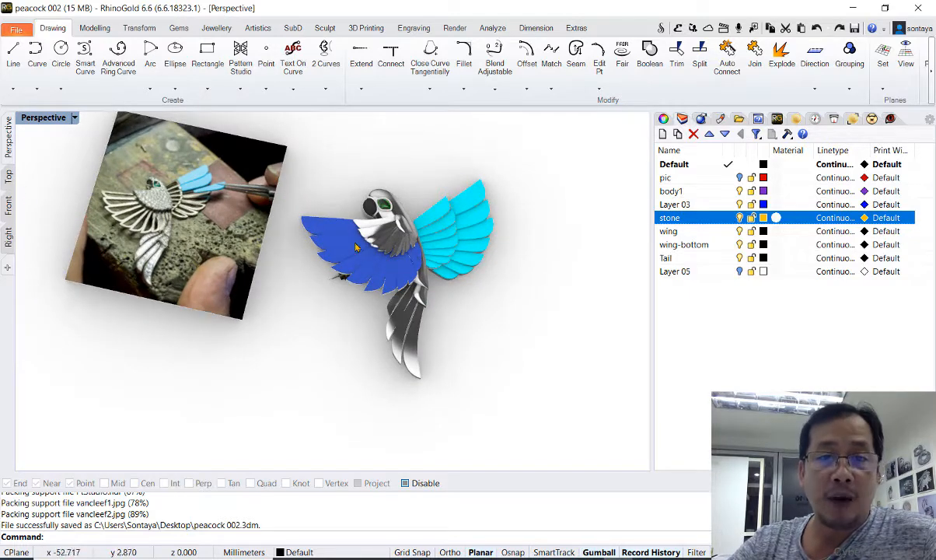
scroll(356, 248, up, 3)
scroll(366, 304, down, 3)
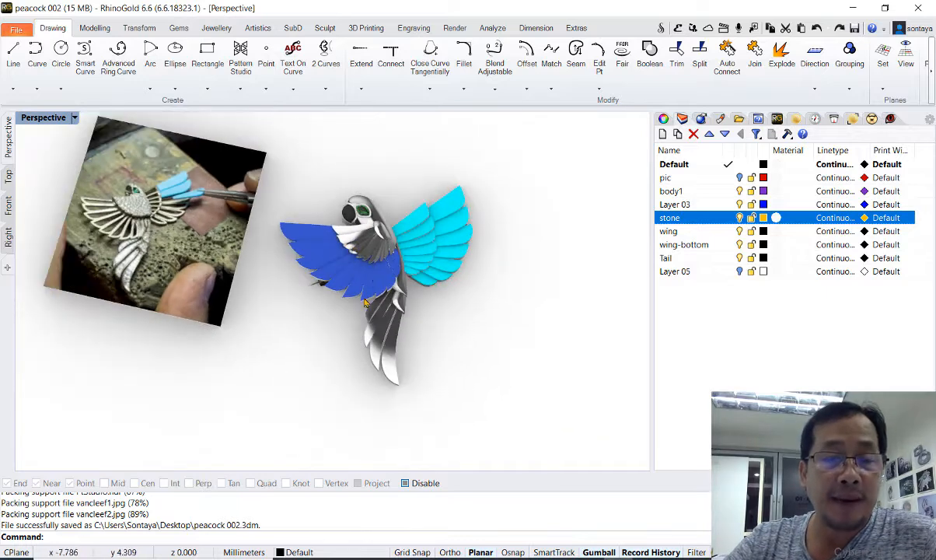
right_drag(365, 303, 492, 215)
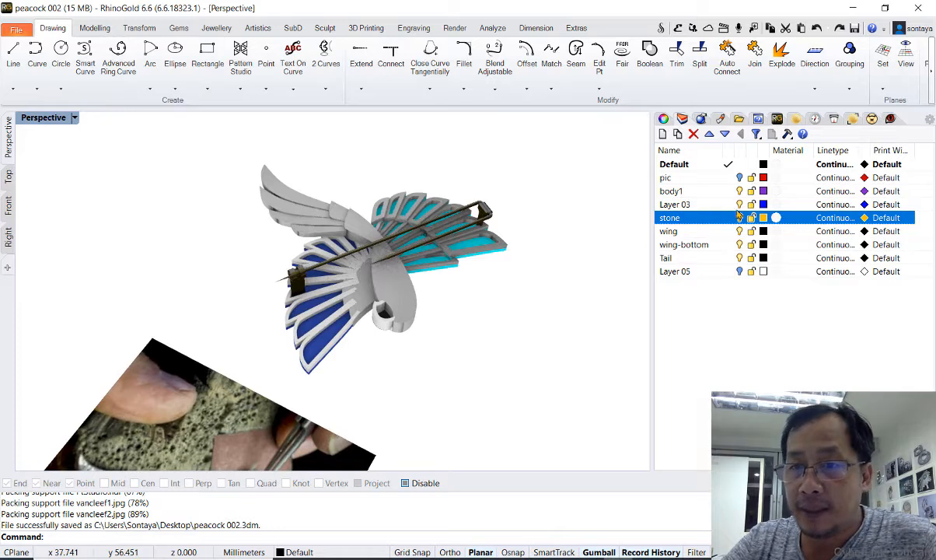
Rename Layer 03 to "pin", make Default the current layer and hide the pin layer.
double_click(675, 205)
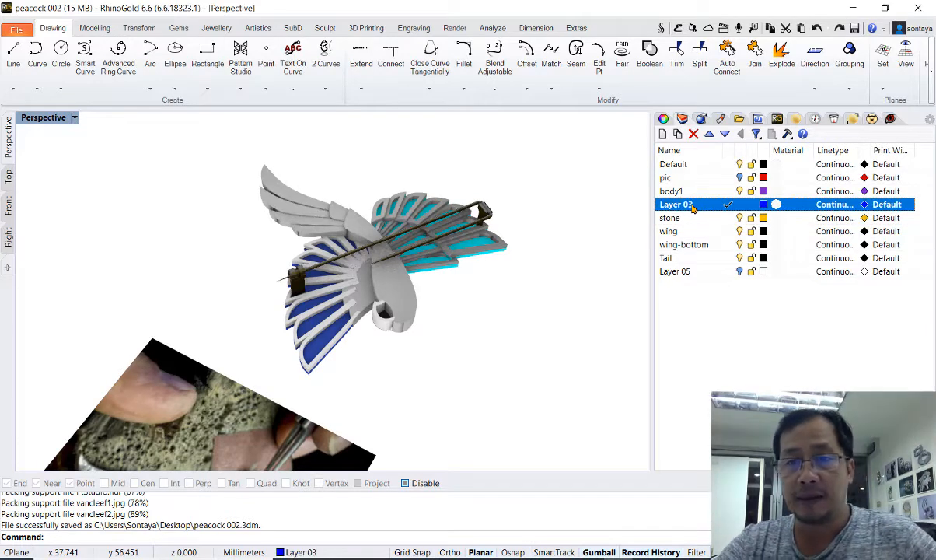
text(pin)
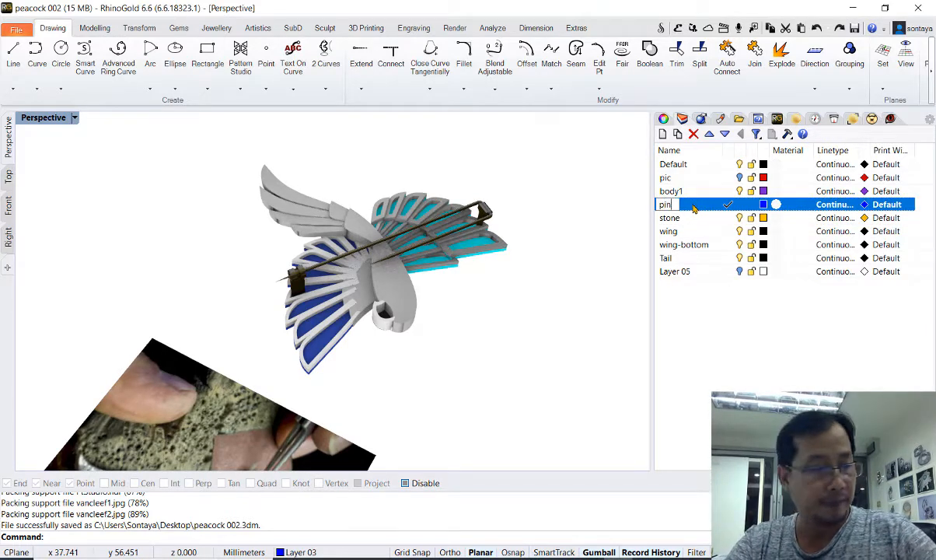
key(Return)
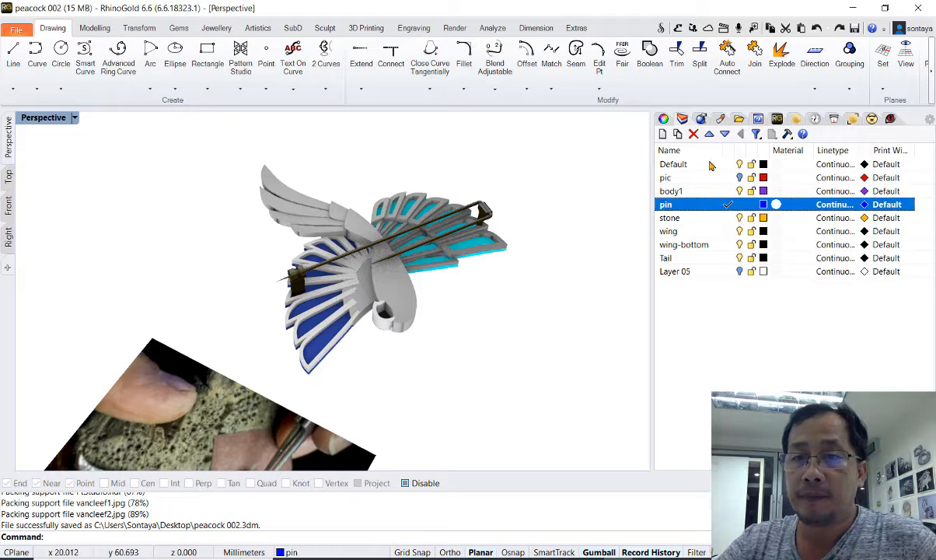
click(712, 166)
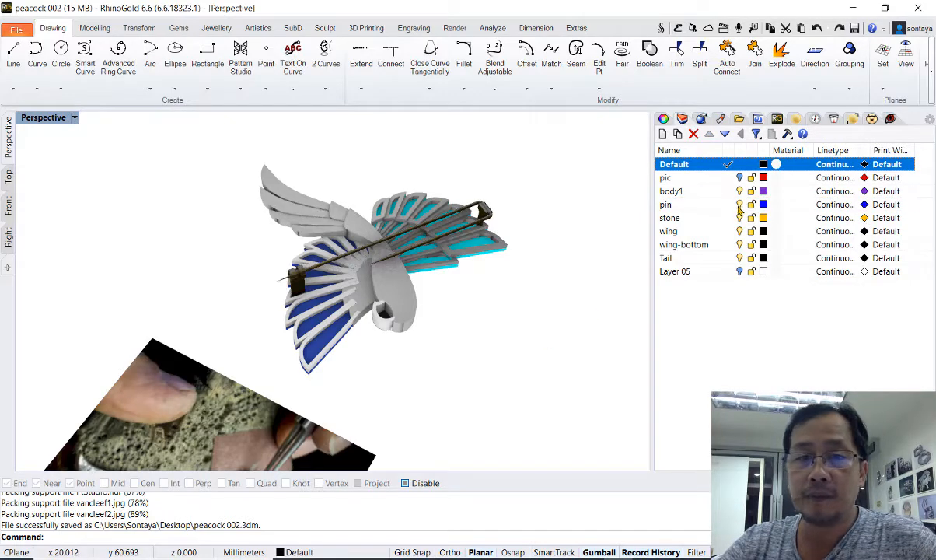
click(739, 206)
Isolate the bird's body and its small upper feather group by inverting their selection and hiding all other objects.
right_drag(464, 333, 242, 370)
shift+right_drag(476, 364, 512, 332)
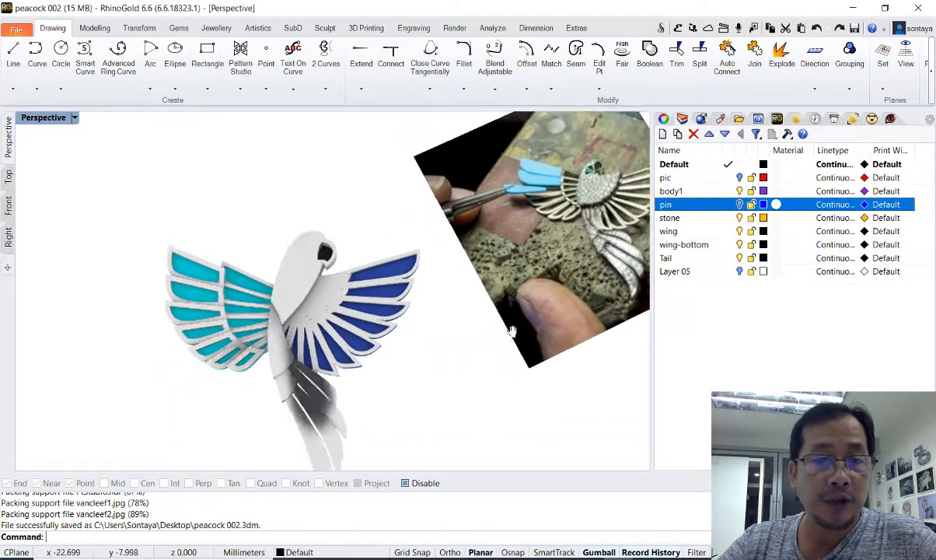
scroll(418, 210, up, 5)
click(374, 260)
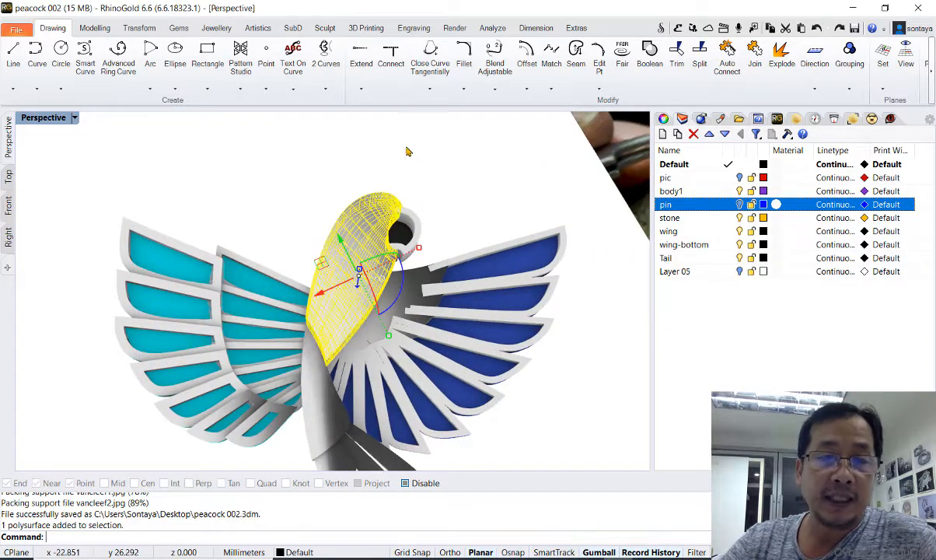
click(367, 166)
right_drag(366, 166, 390, 374)
right_drag(393, 261, 328, 218)
scroll(328, 218, up, 3)
click(329, 217)
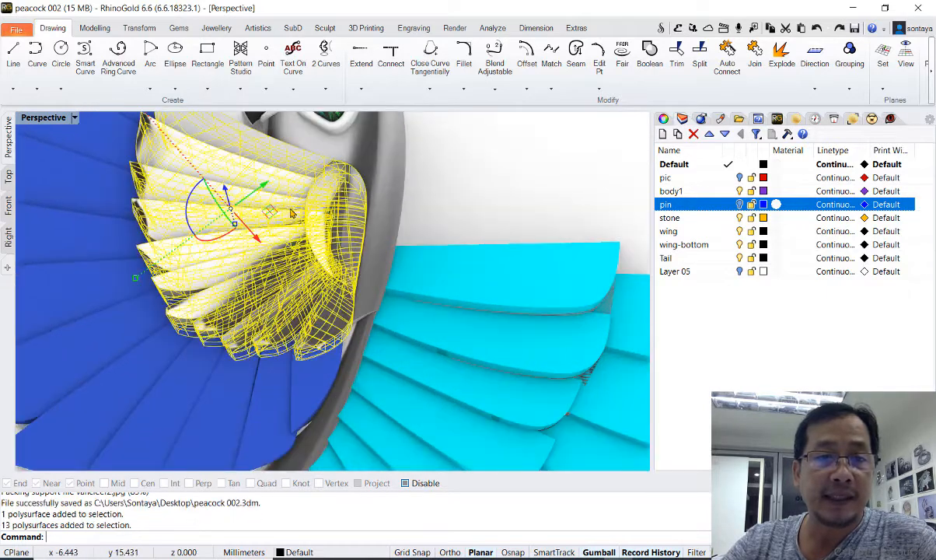
shift+click(396, 164)
scroll(470, 204, down, 5)
middle_click(609, 158)
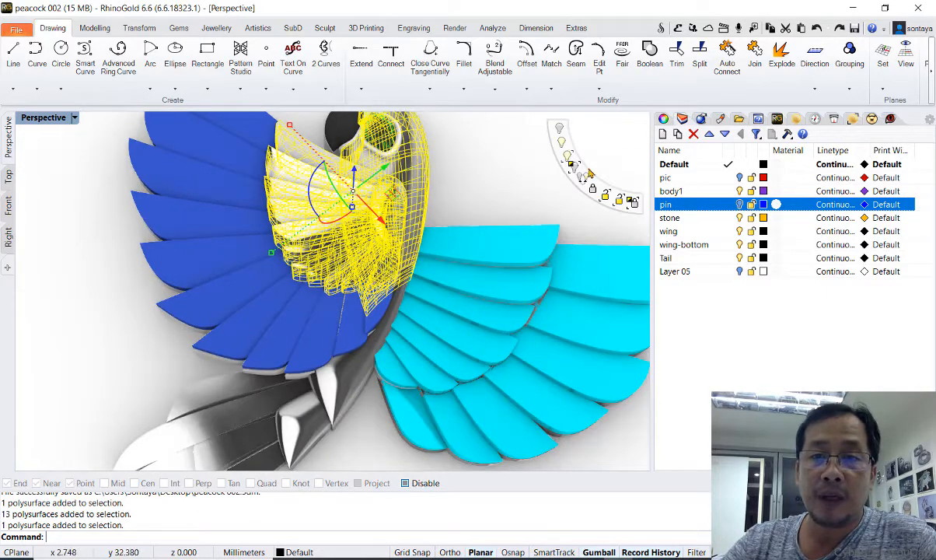
click(567, 161)
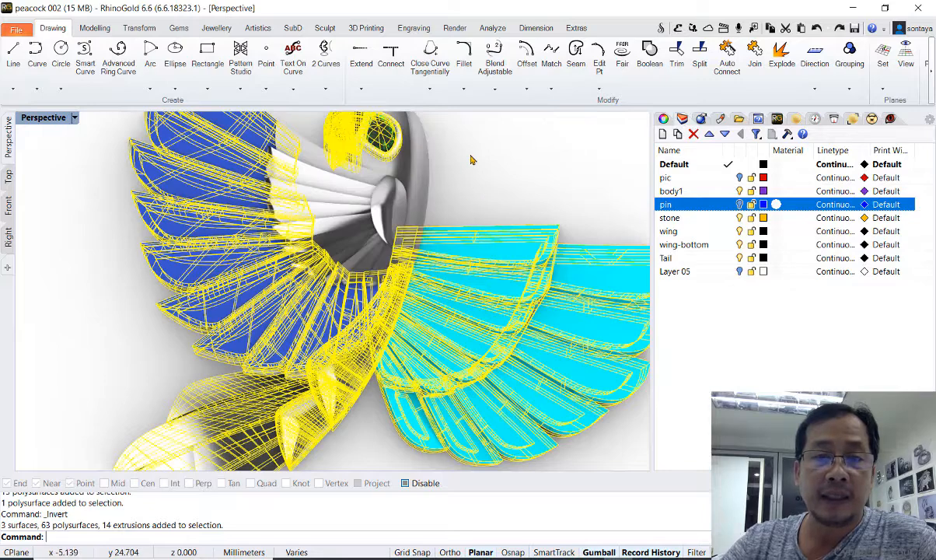
key(ctrl+h)
Swap the hidden and visible objects to view the rest of the bird, and swap them back.
right_drag(514, 204, 596, 158)
middle_click(595, 159)
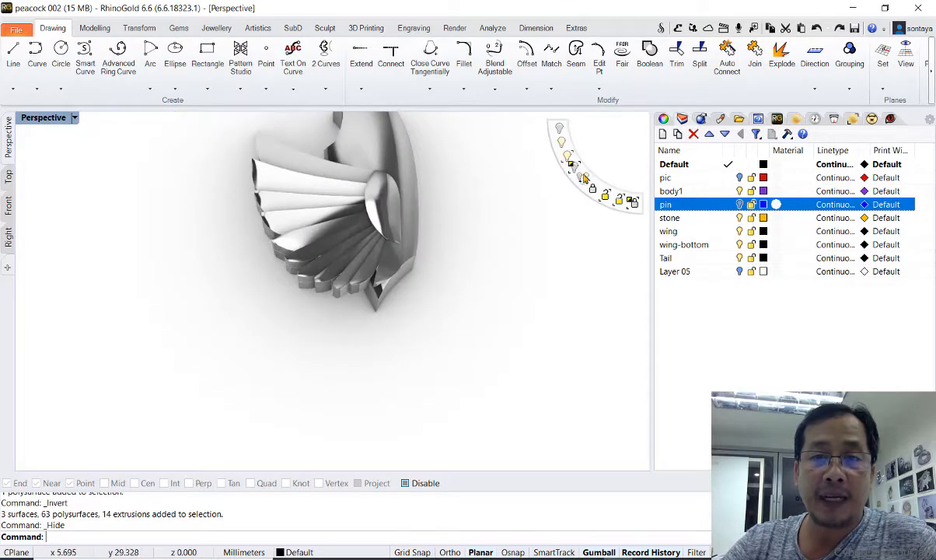
click(577, 170)
right_drag(428, 289, 547, 436)
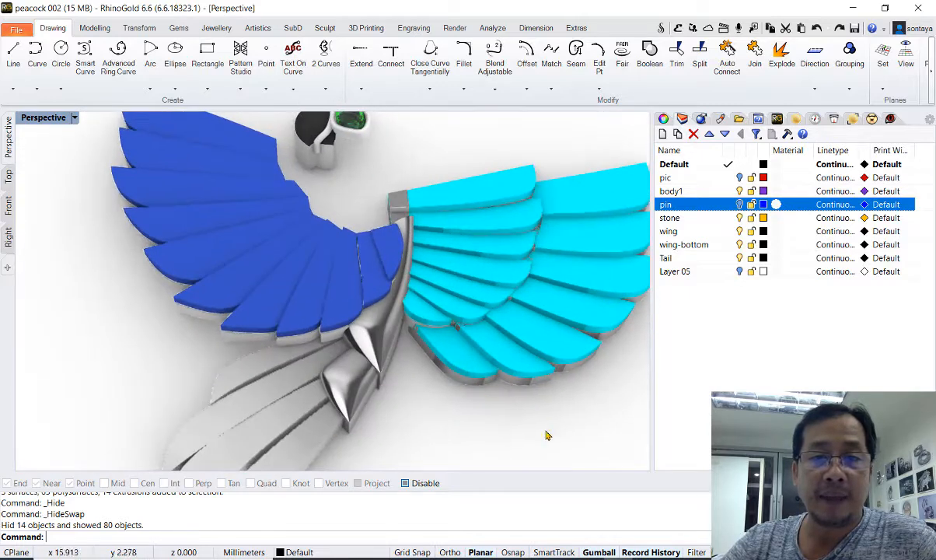
middle_click(591, 159)
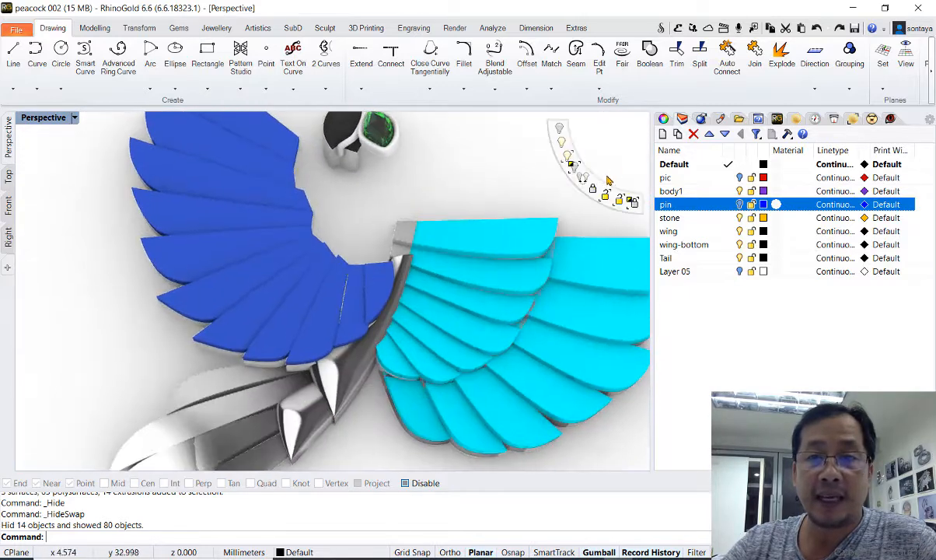
click(580, 175)
Inspect the body and the small feather group as separate pieces by selecting each one and viewing them from several sides.
right_drag(373, 205, 342, 242)
click(298, 294)
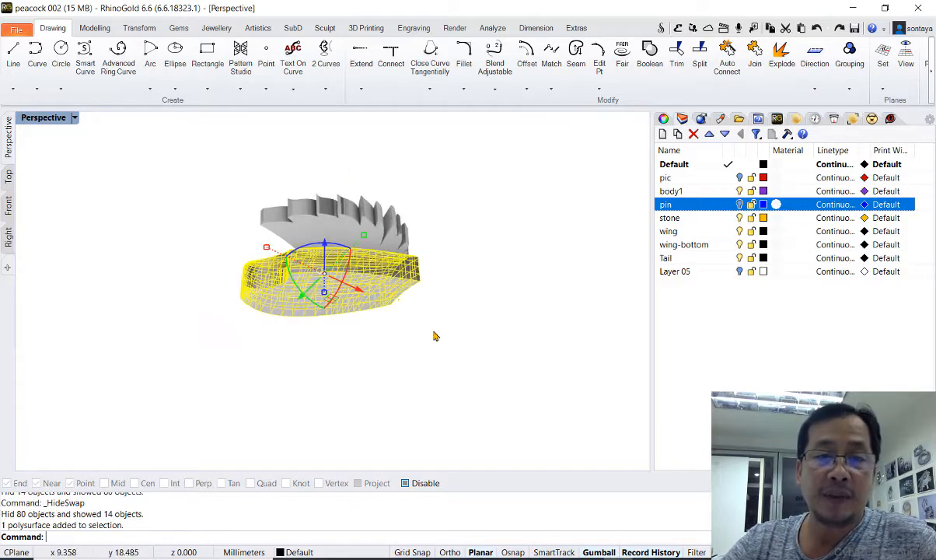
right_drag(435, 334, 447, 245)
scroll(446, 246, up, 5)
click(424, 251)
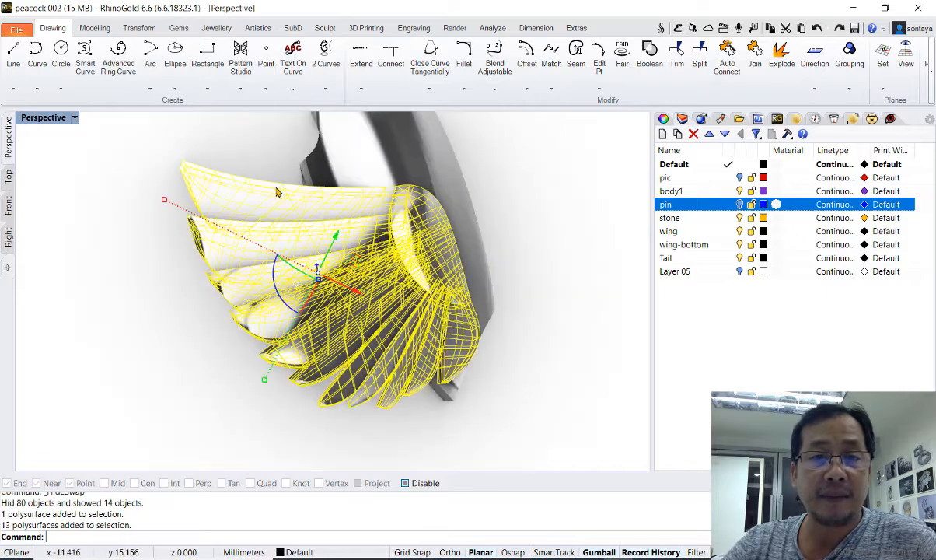
scroll(486, 289, down, 2)
click(508, 306)
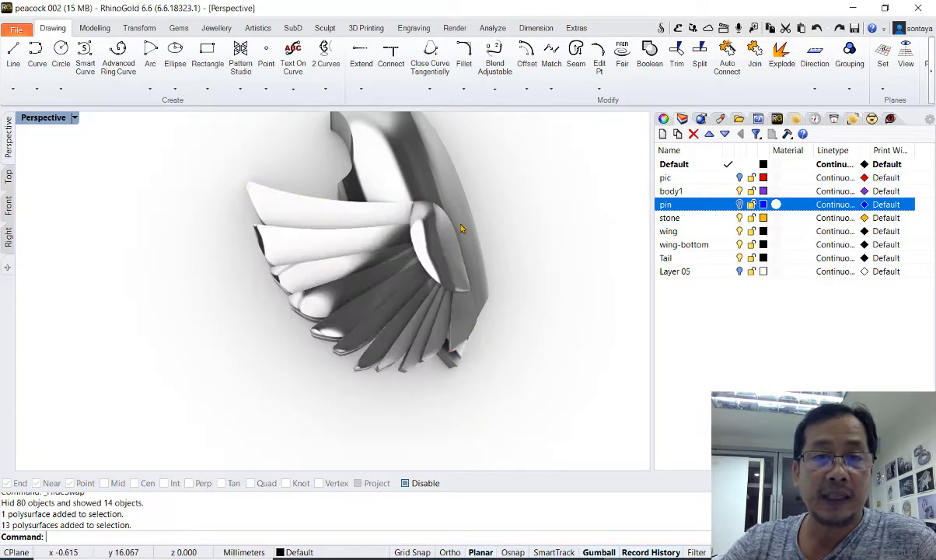
Isolate the bird's body by inverting its selection and hiding the small feather group.
right_drag(490, 350, 420, 302)
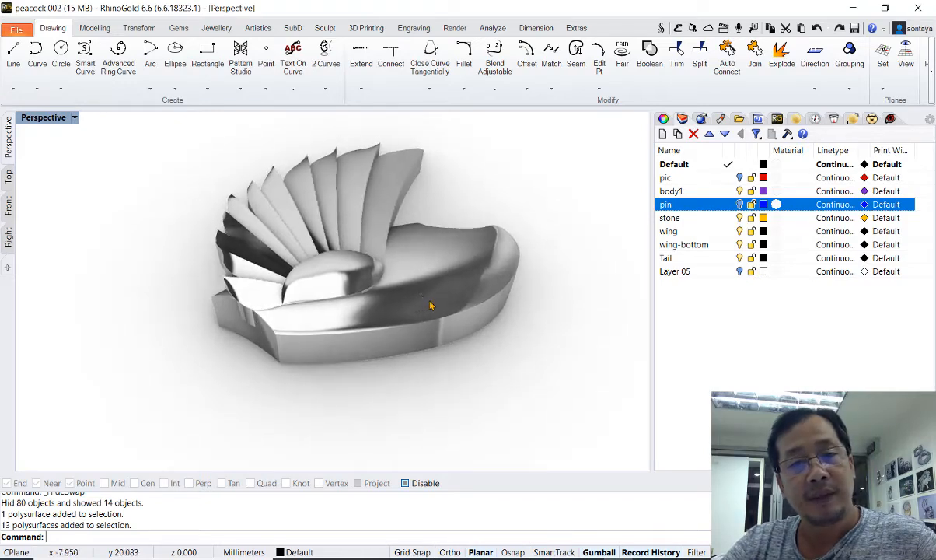
click(431, 305)
click(493, 351)
click(421, 297)
mouse_move(602, 140)
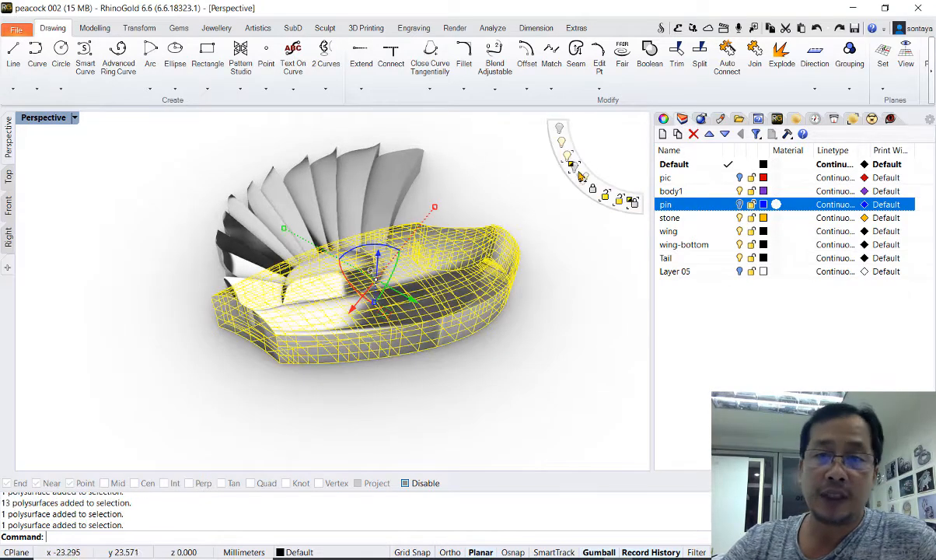
click(574, 168)
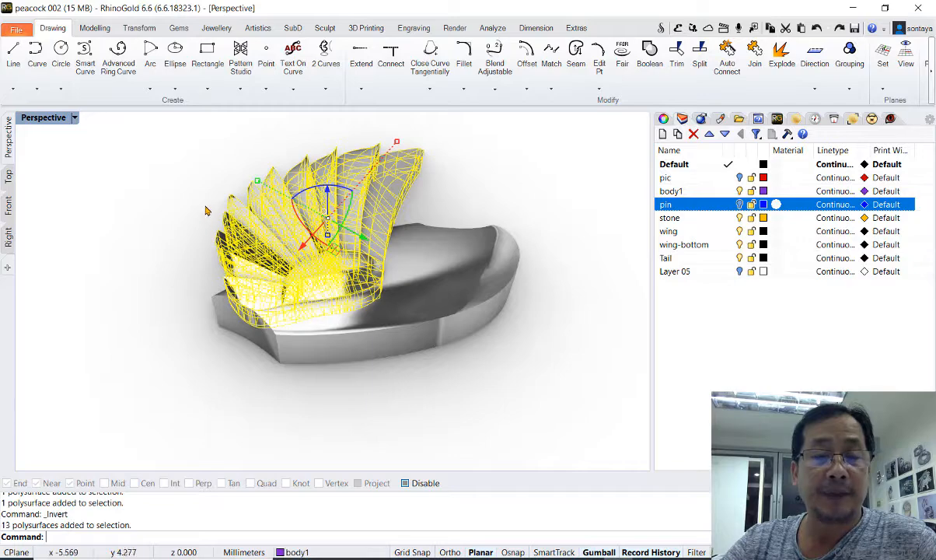
key(ctrl+h)
Set the perspective viewport's display mode to Shaded to view the isolated body.
right_drag(239, 250, 568, 164)
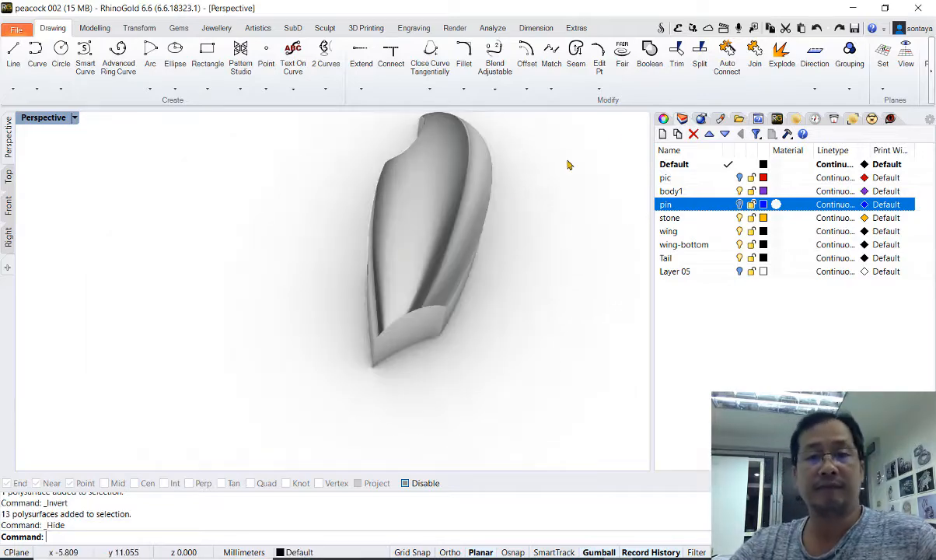
mouse_move(572, 156)
click(540, 144)
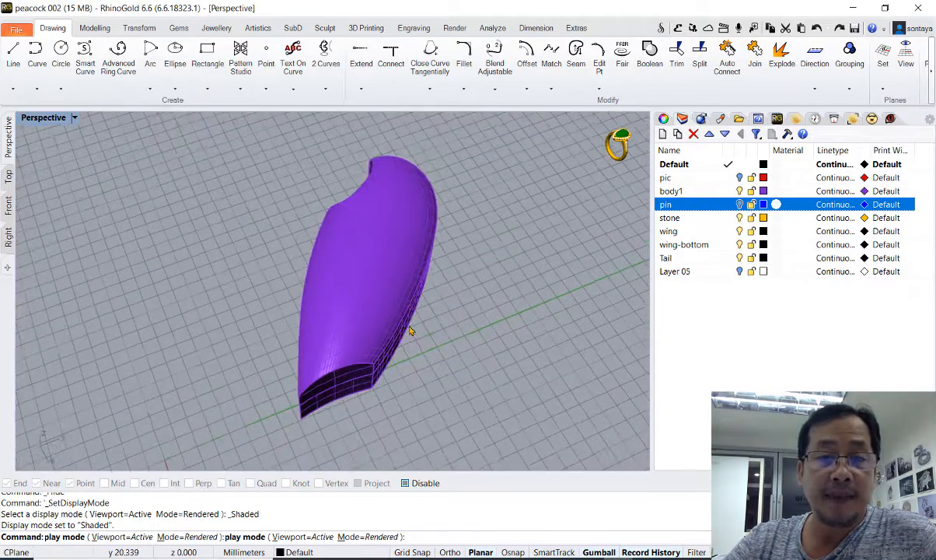
right_drag(411, 330, 375, 249)
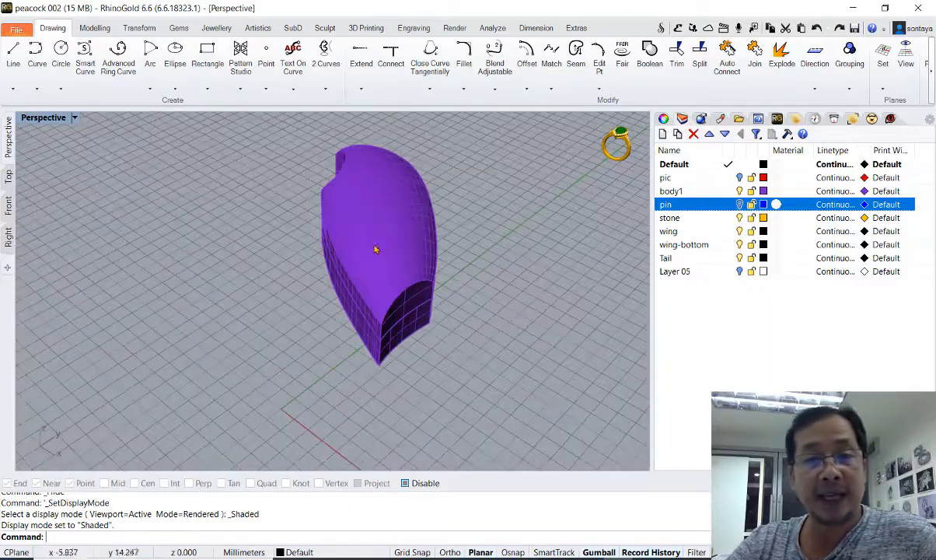
Measure the thickness of the solid body with Dynamic Thickness.
click(375, 249)
click(490, 270)
right_drag(473, 244, 479, 194)
click(389, 261)
click(492, 28)
click(498, 63)
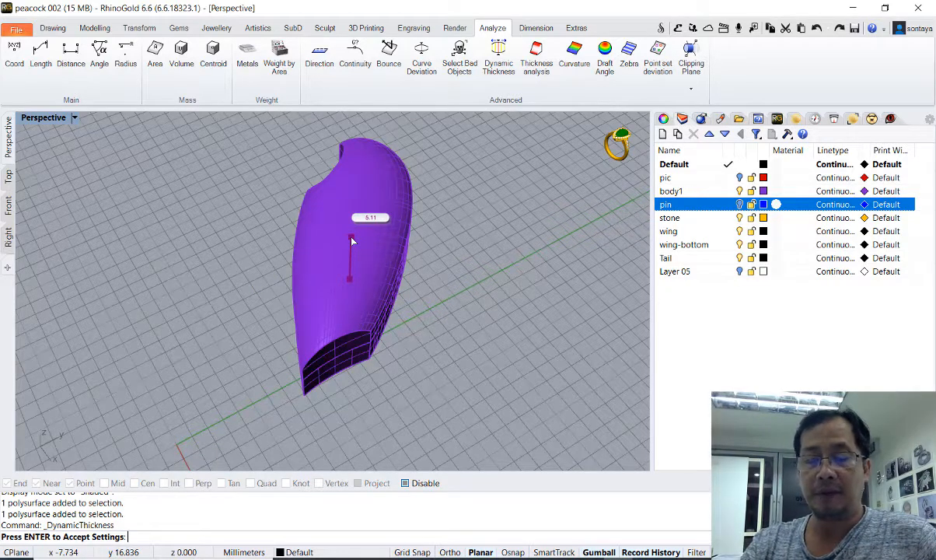
key(Return)
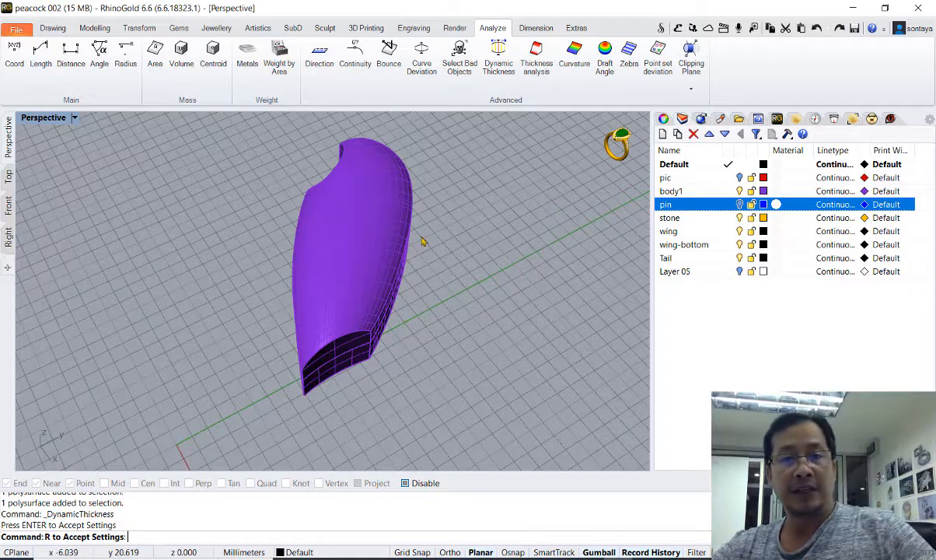
Examine the solid body's cut end, side walls, underside and domed top from several angles.
right_drag(458, 298, 425, 282)
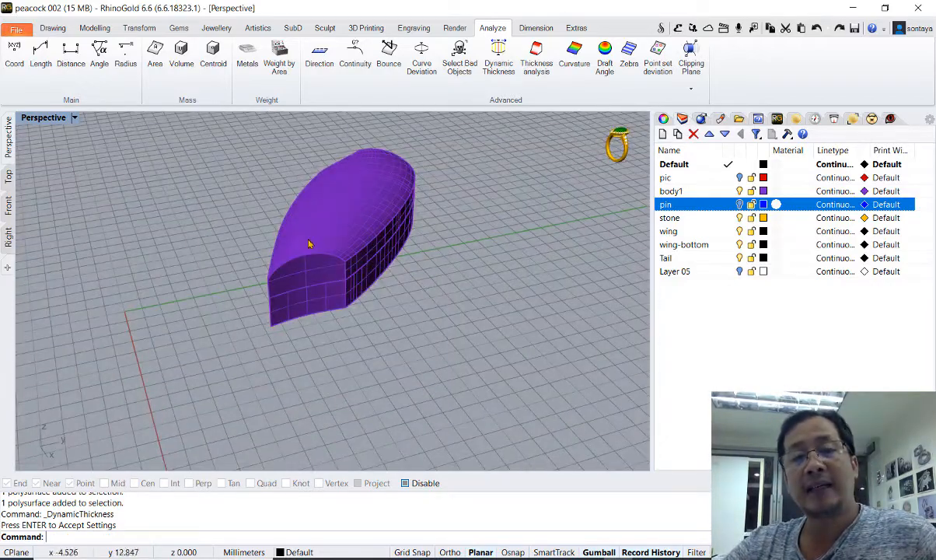
mouse_move(292, 259)
right_down()
mouse_move(330, 253)
mouse_move(356, 186)
mouse_move(362, 195)
mouse_move(303, 243)
right_up()
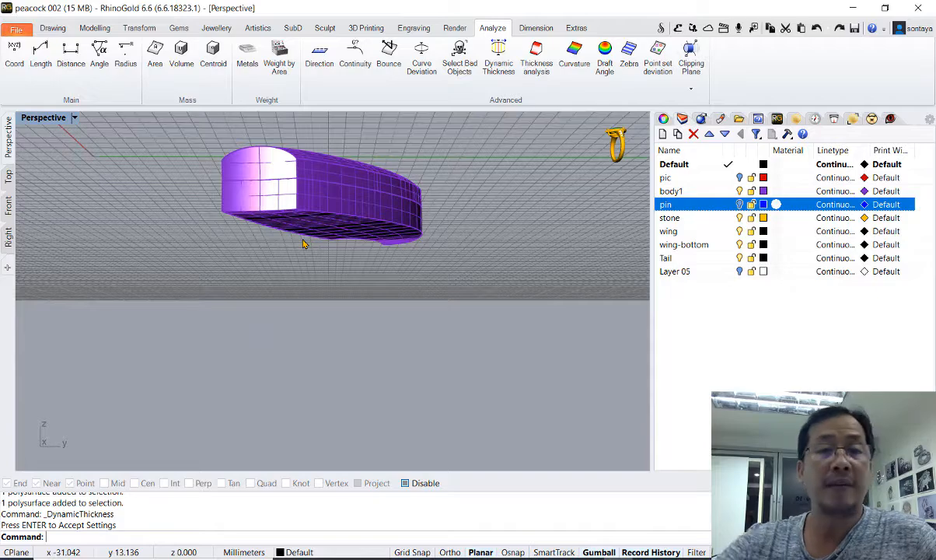
right_drag(303, 243, 382, 261)
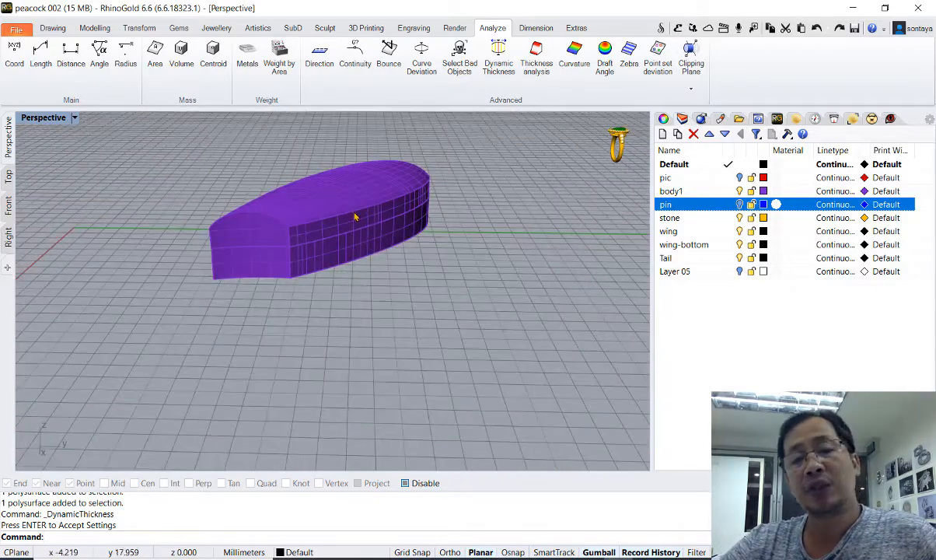
right_drag(354, 217, 405, 333)
click(373, 299)
right_drag(463, 298, 401, 314)
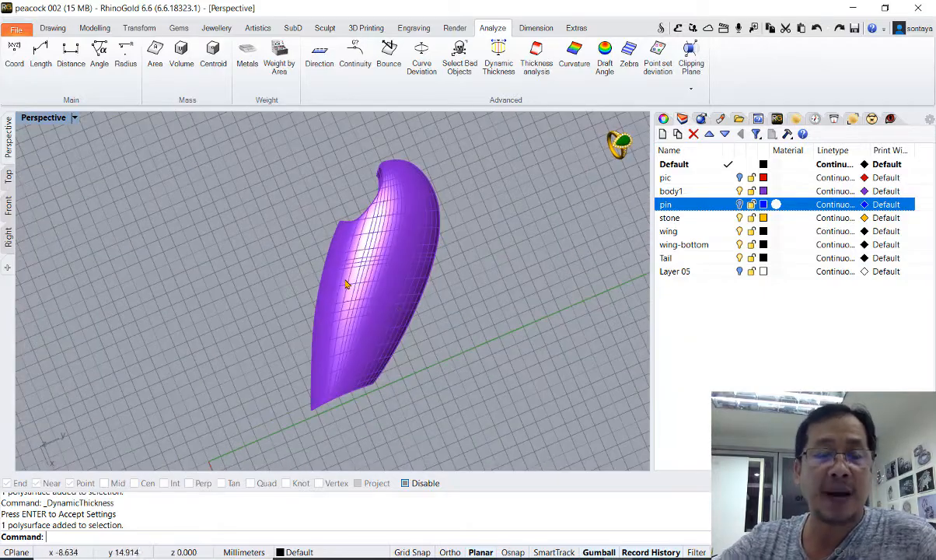
mouse_move(364, 282)
right_down()
mouse_move(382, 326)
mouse_move(384, 259)
mouse_move(369, 273)
mouse_move(372, 320)
mouse_move(332, 271)
mouse_move(368, 313)
mouse_move(371, 333)
mouse_move(352, 295)
right_up()
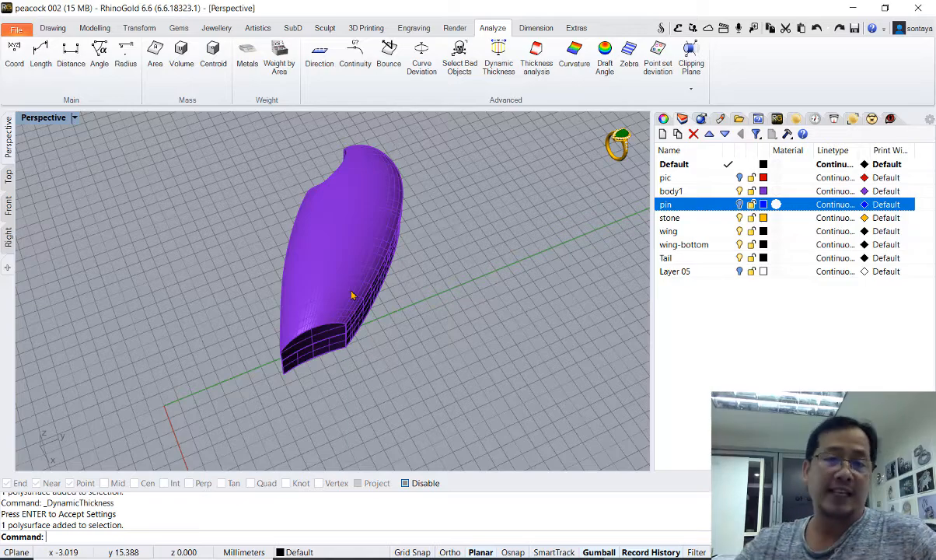
right_drag(352, 295, 326, 306)
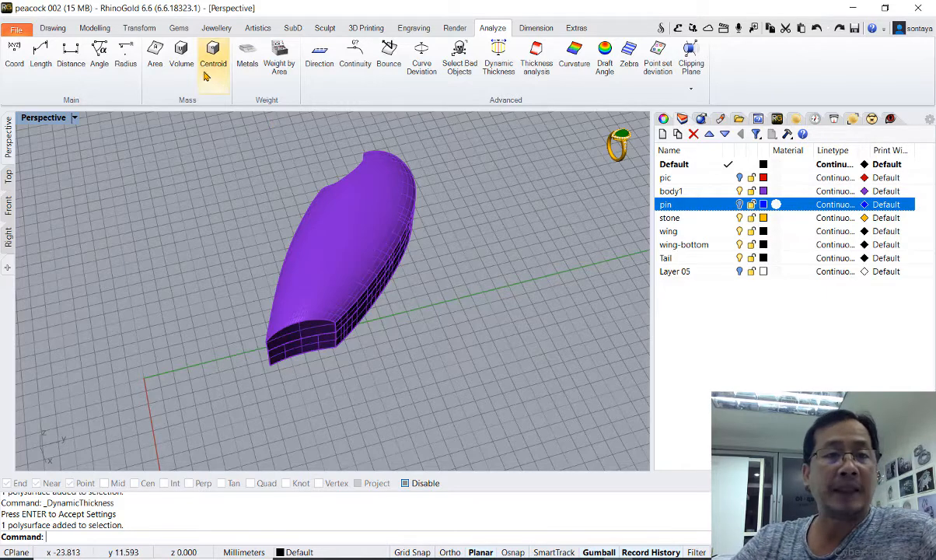
click(218, 28)
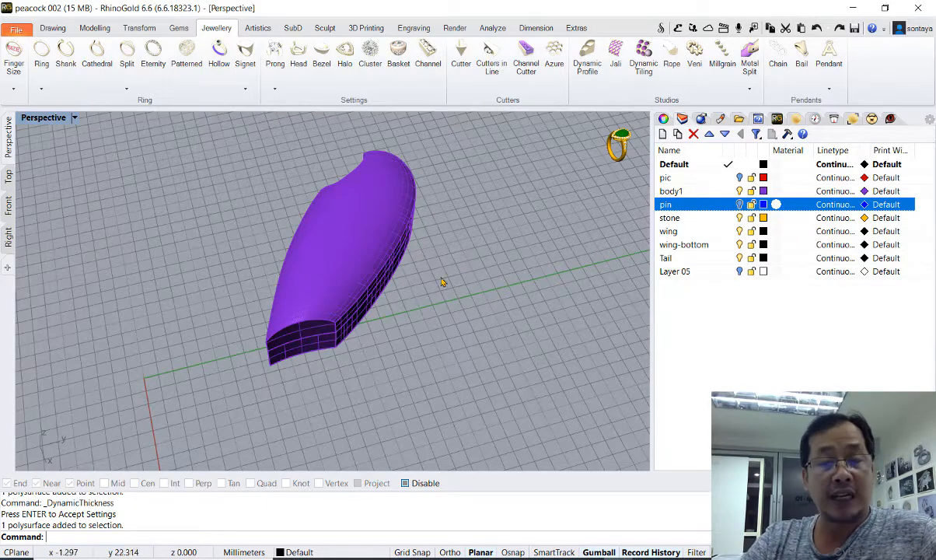
In the Top view, duplicate the solid body in place by copying and pasting it.
right_drag(382, 259, 373, 316)
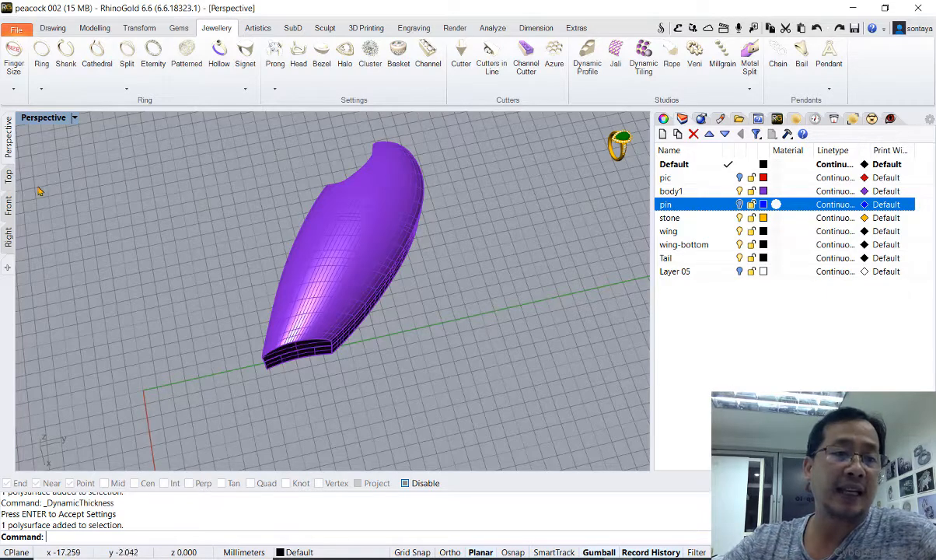
click(9, 177)
right_drag(279, 271, 324, 261)
scroll(325, 261, up, 3)
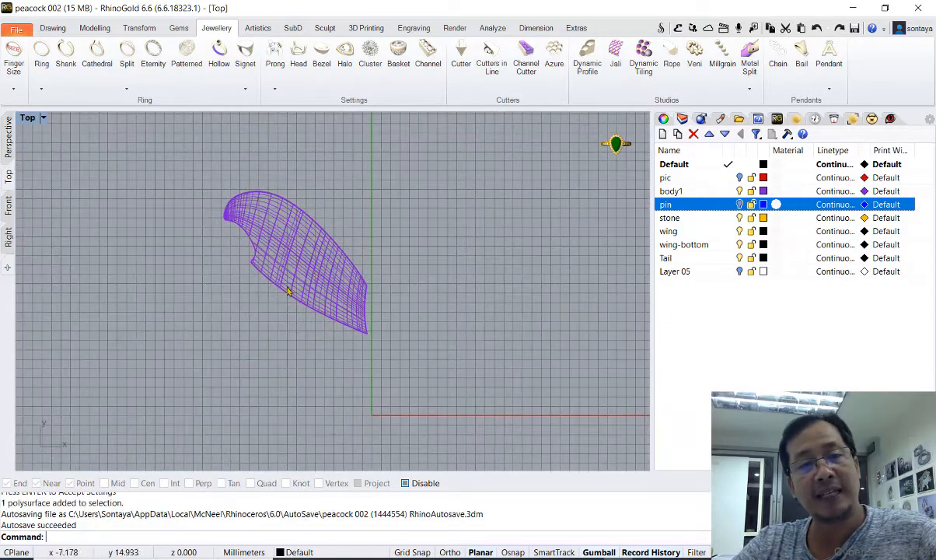
click(292, 265)
click(129, 247)
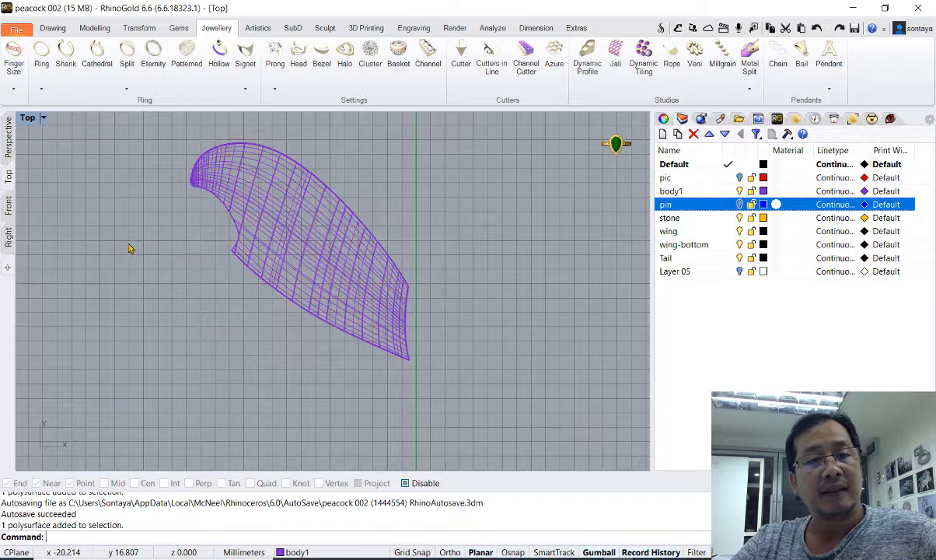
click(295, 227)
click(390, 192)
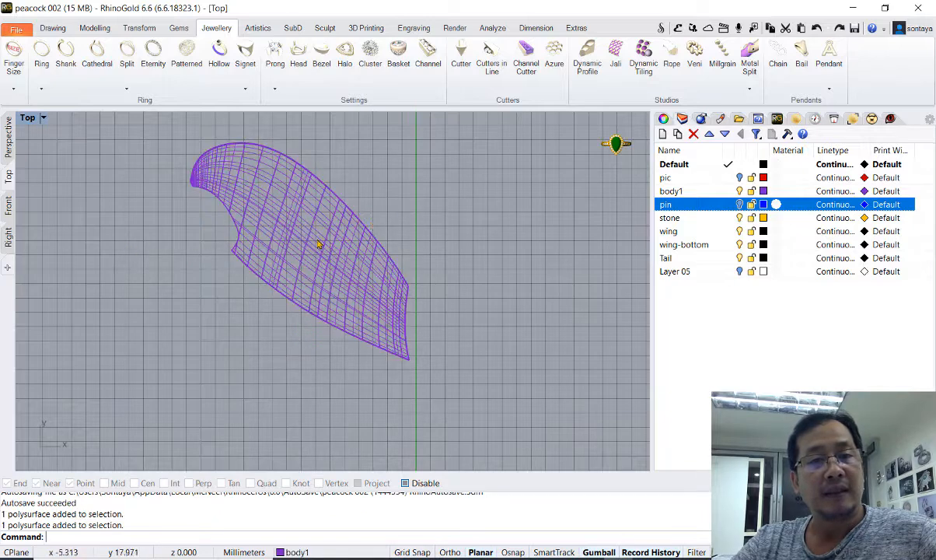
click(300, 229)
key(ctrl+c)
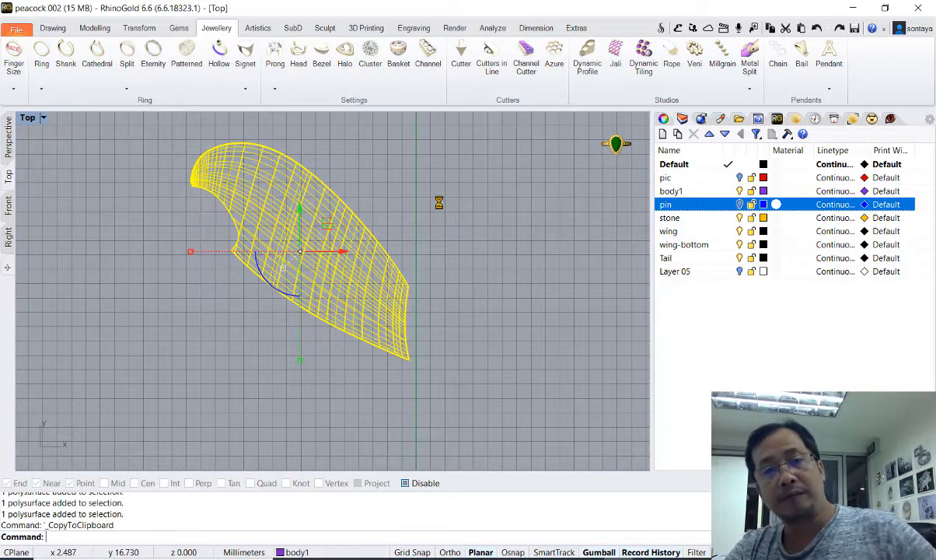
key(ctrl+v)
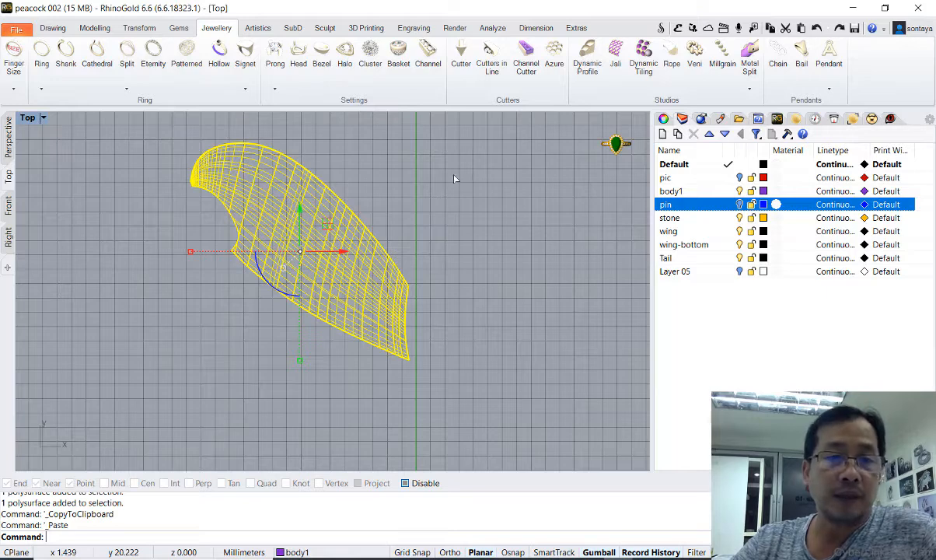
click(455, 177)
Scale the duplicated body down uniformly in 3D about its centre and shift it slightly inside the original body.
click(317, 250)
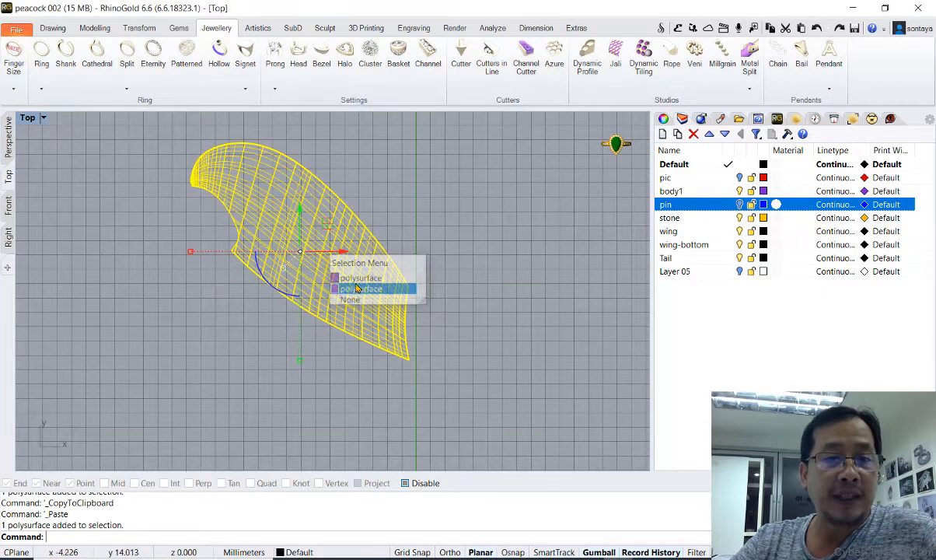
click(366, 286)
scroll(289, 231, up, 3)
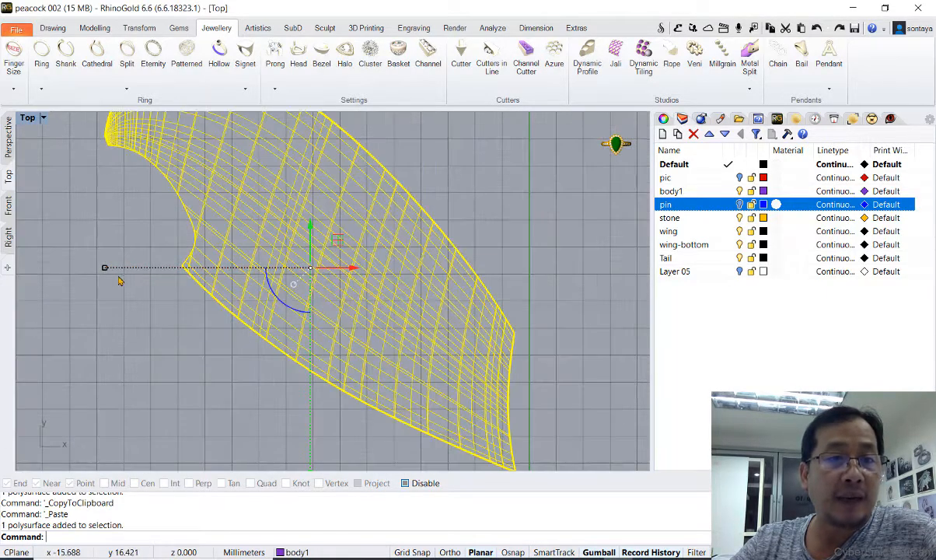
drag(119, 281, 142, 293)
scroll(180, 265, down, 4)
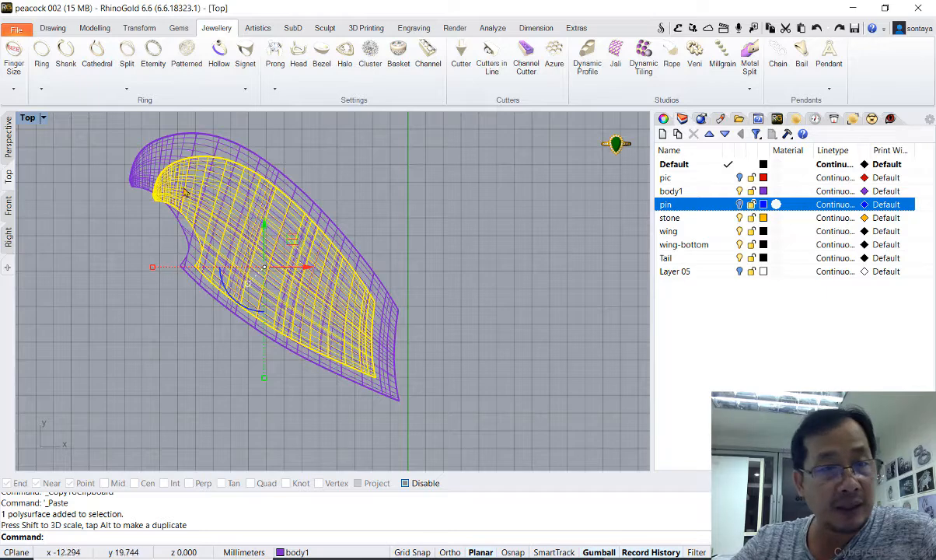
drag(294, 239, 297, 235)
click(391, 193)
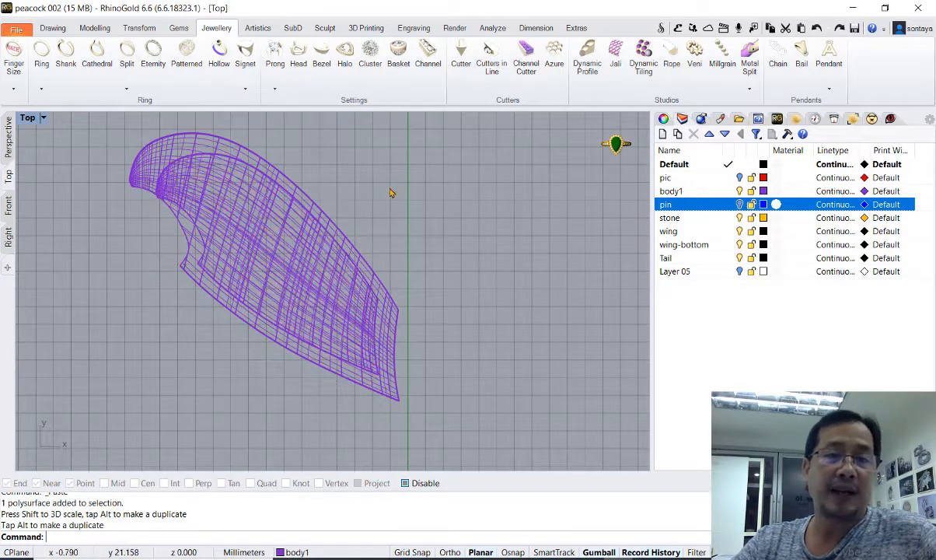
click(164, 194)
click(210, 208)
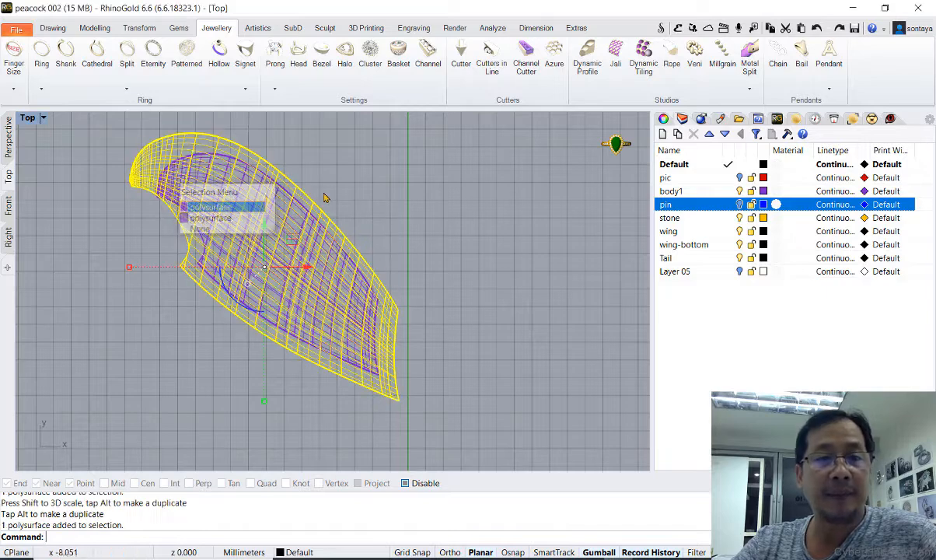
right_drag(306, 202, 375, 206)
scroll(370, 204, up, 3)
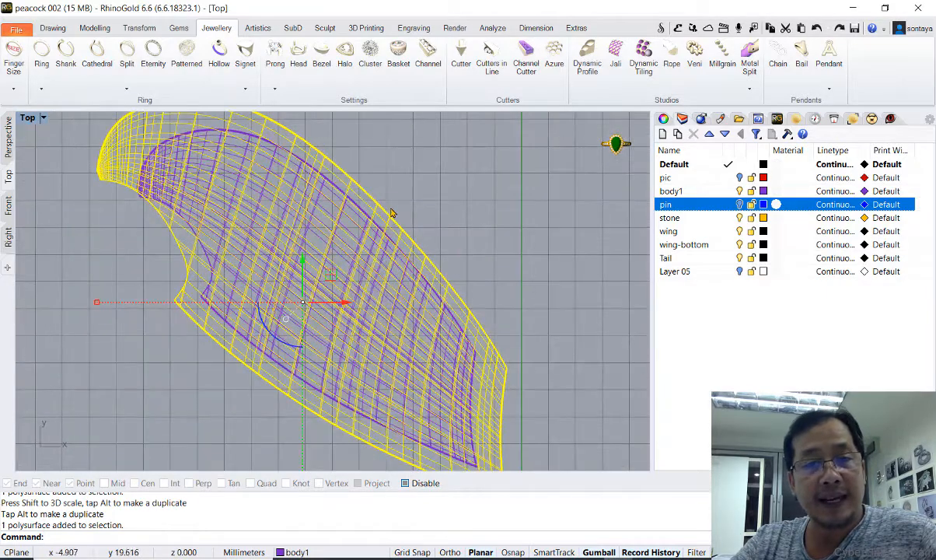
scroll(367, 199, down, 4)
scroll(348, 200, up, 2)
Draw a 1 mm diameter gauge circle and move it onto the gap at the outer body's upper edge.
click(39, 29)
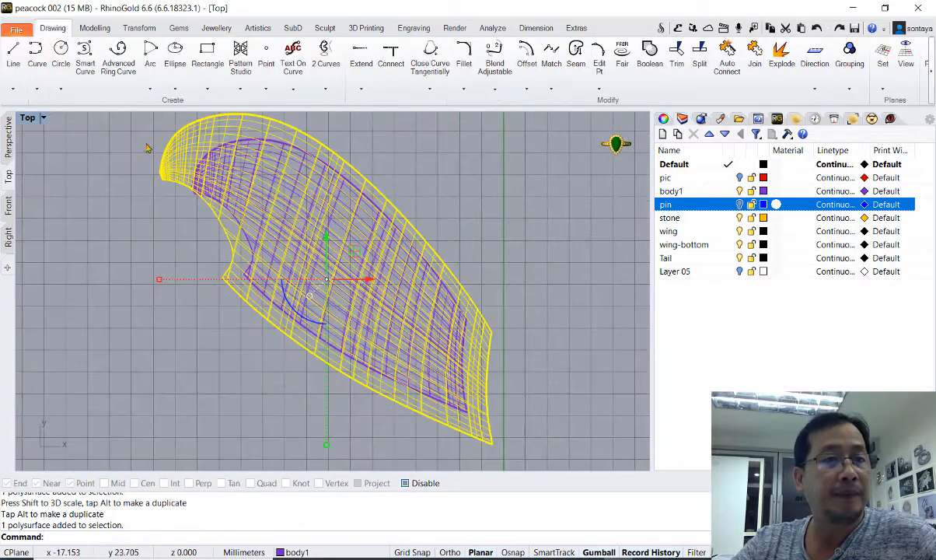
click(61, 54)
click(418, 144)
text(1)
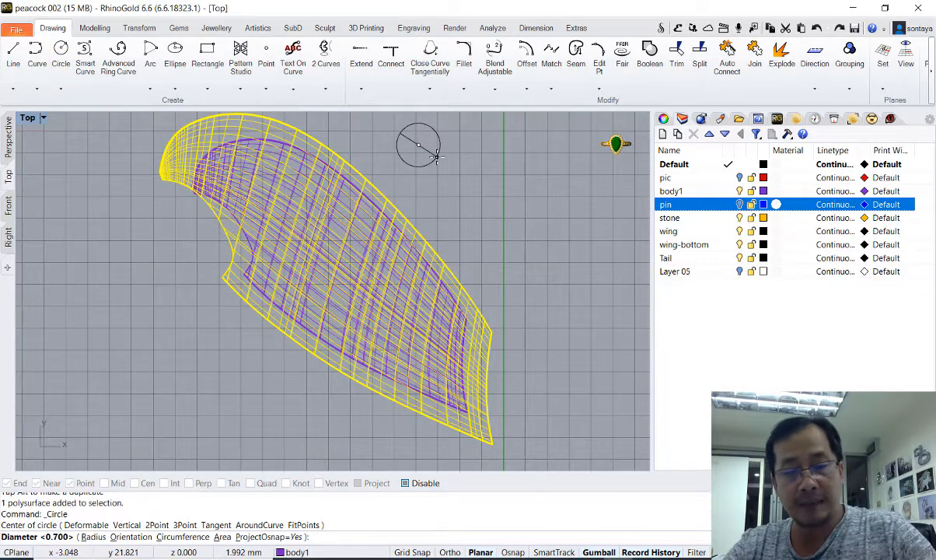
key(Return)
key(Escape)
click(427, 149)
right_drag(429, 191, 409, 236)
drag(421, 162, 375, 218)
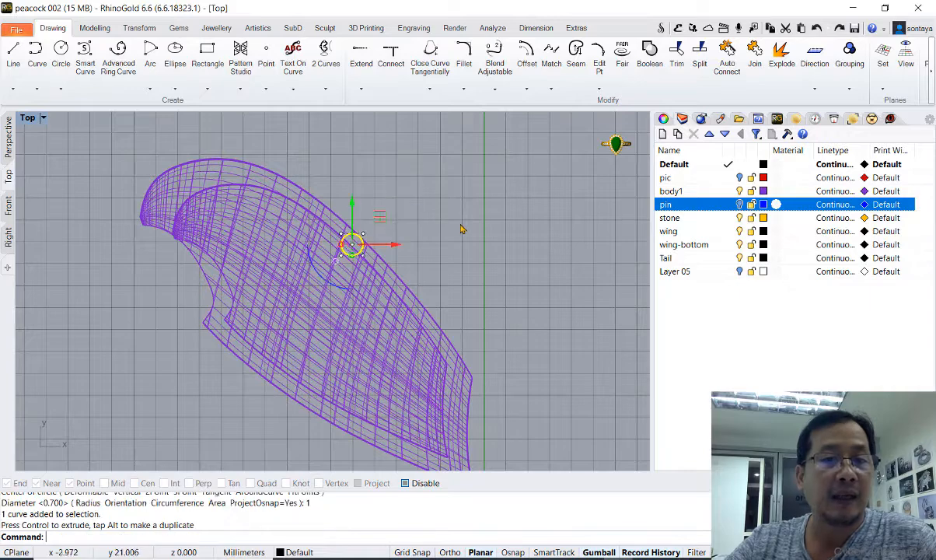
click(467, 243)
Scale the inner body down further in 3D to widen the wall gap towards the 1 mm gauge circle.
scroll(300, 222, up, 4)
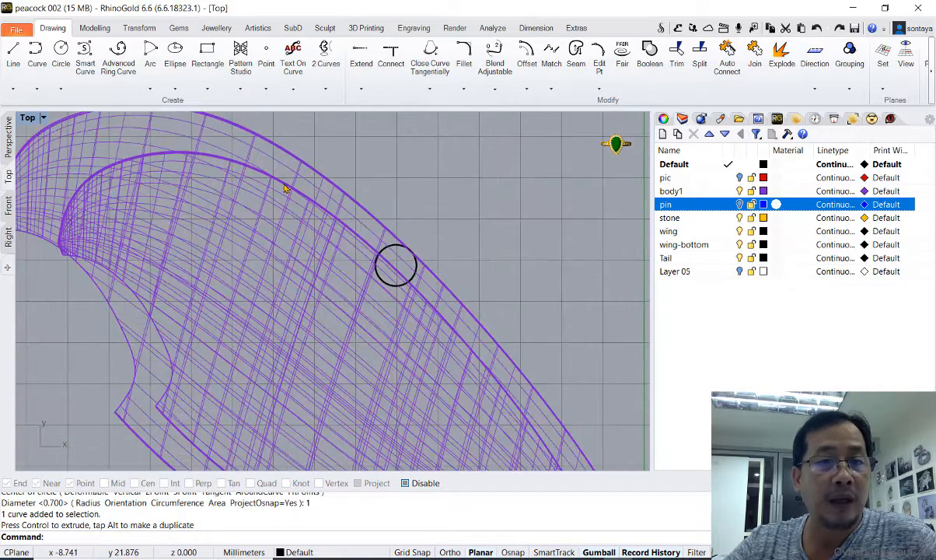
click(294, 190)
click(327, 224)
scroll(313, 256, down, 3)
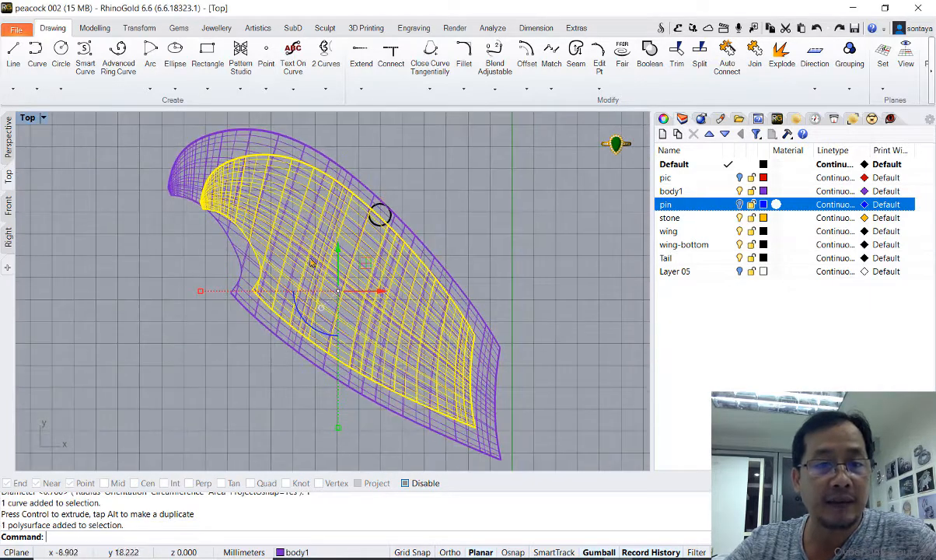
scroll(311, 263, up, 3)
drag(148, 308, 178, 309)
scroll(295, 254, down, 2)
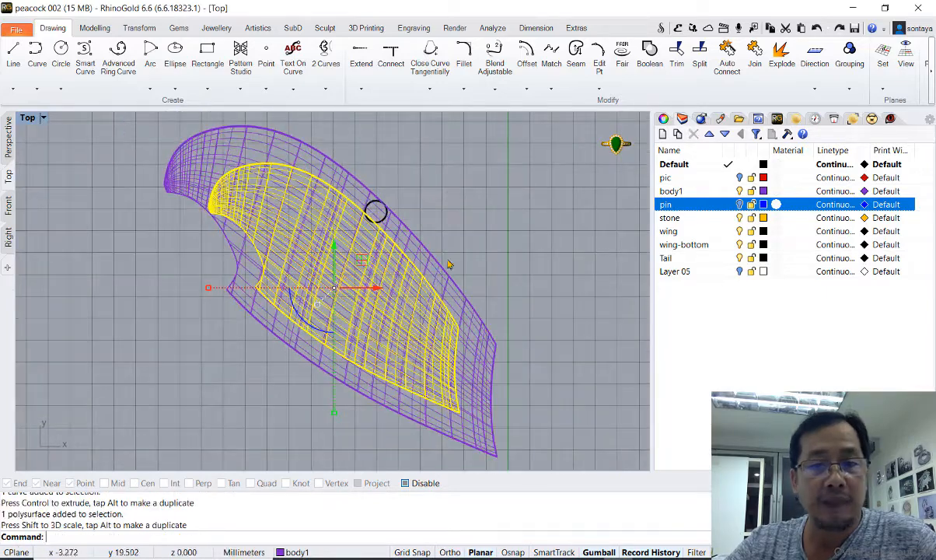
right_drag(460, 269, 419, 228)
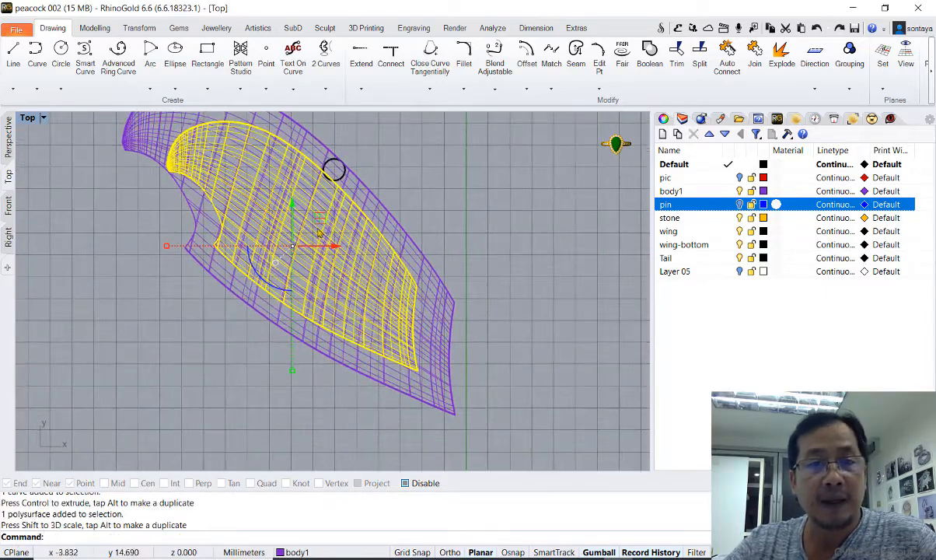
Draw another 1 mm diameter circle and place copies along the wall at the tail end, lower edge and head.
key(Escape)
click(61, 52)
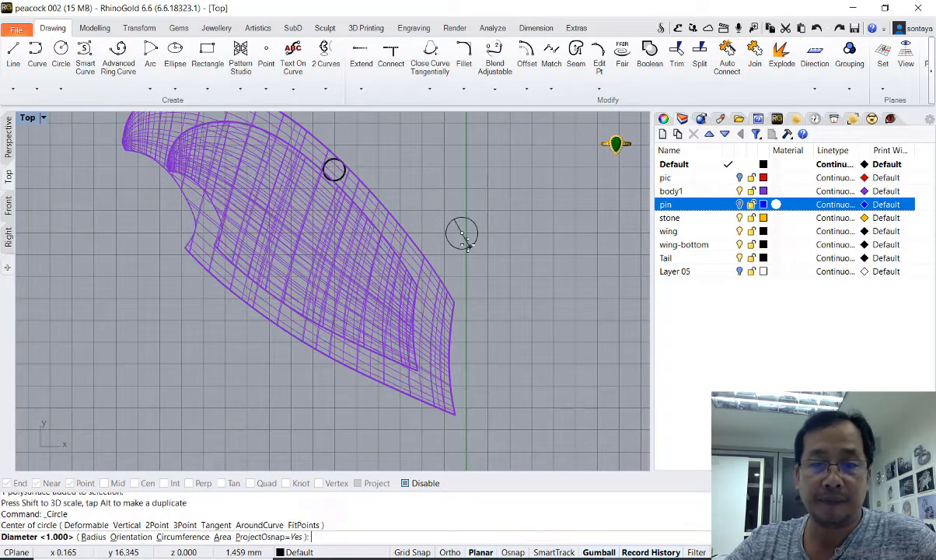
text(1)
key(Return)
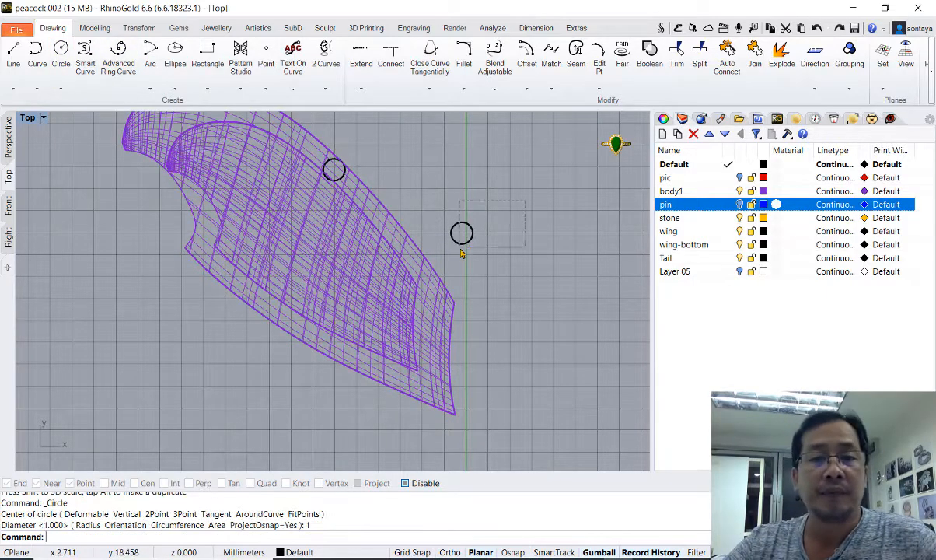
click(462, 244)
drag(492, 206, 307, 286)
right_drag(459, 236, 505, 308)
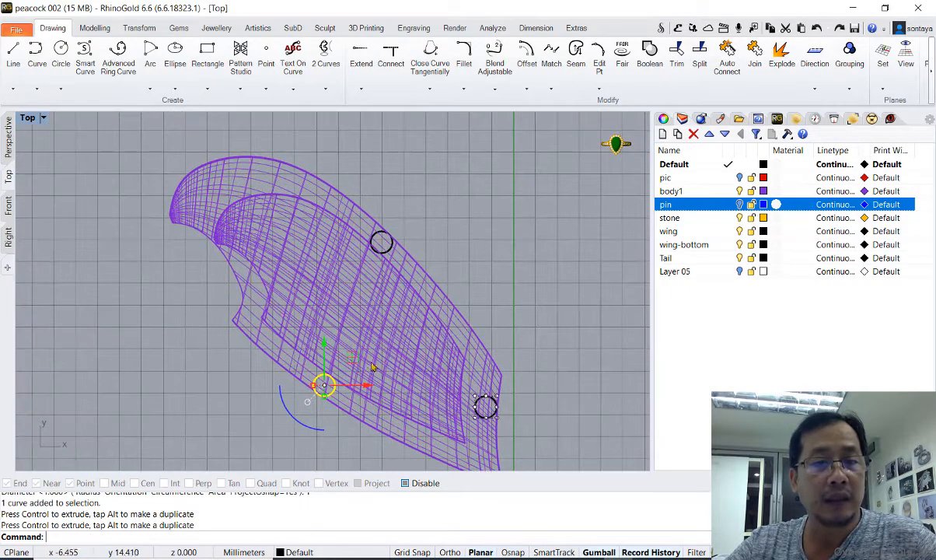
drag(352, 354, 225, 150)
click(349, 160)
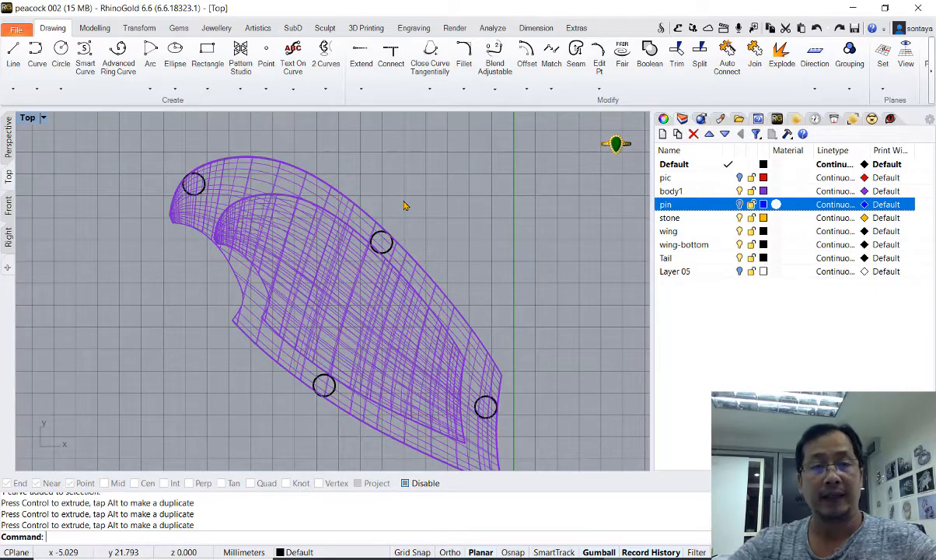
Cage-edit the inner body with a World bounding-box cage of 4 points per direction, shifting the tail-end column of points outward and slightly down.
click(284, 213)
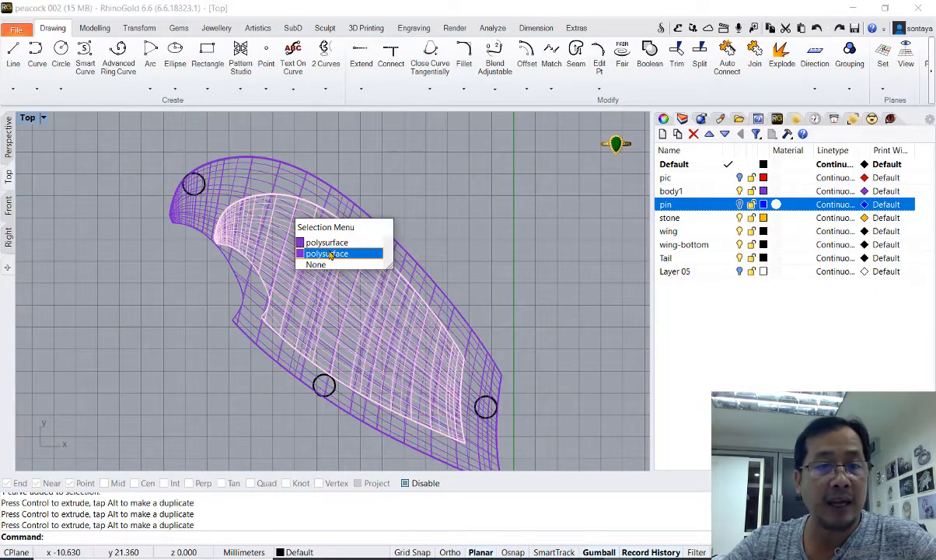
click(330, 254)
scroll(319, 234, down, 3)
scroll(319, 202, up, 3)
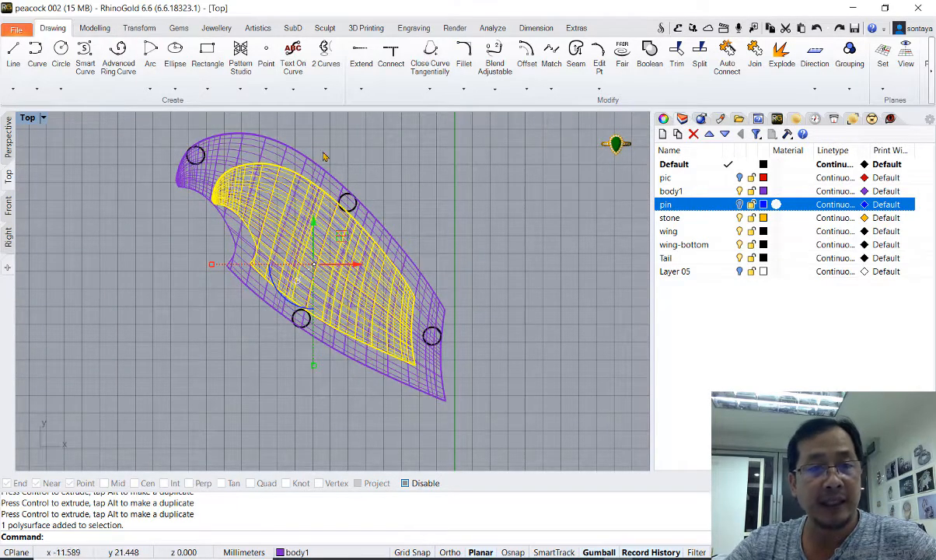
key(F10)
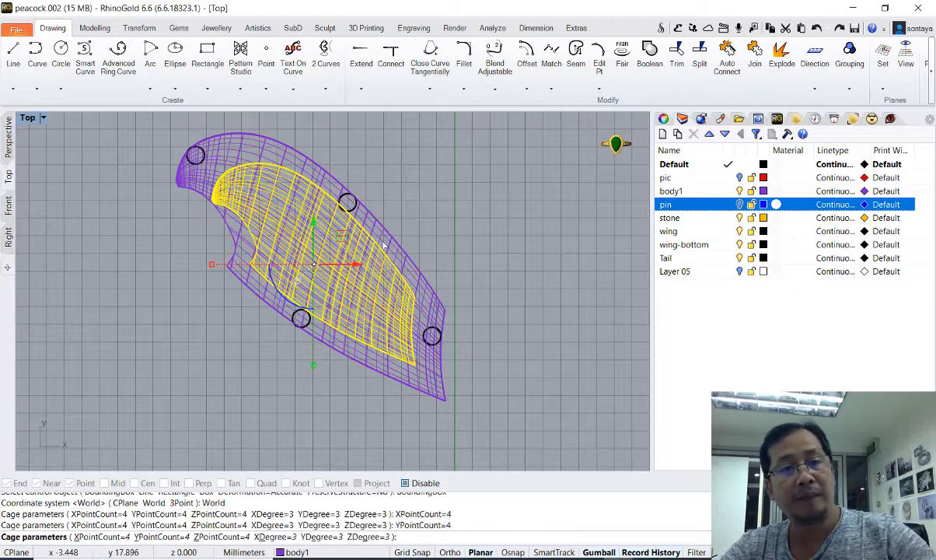
drag(402, 140, 428, 416)
drag(443, 236, 454, 243)
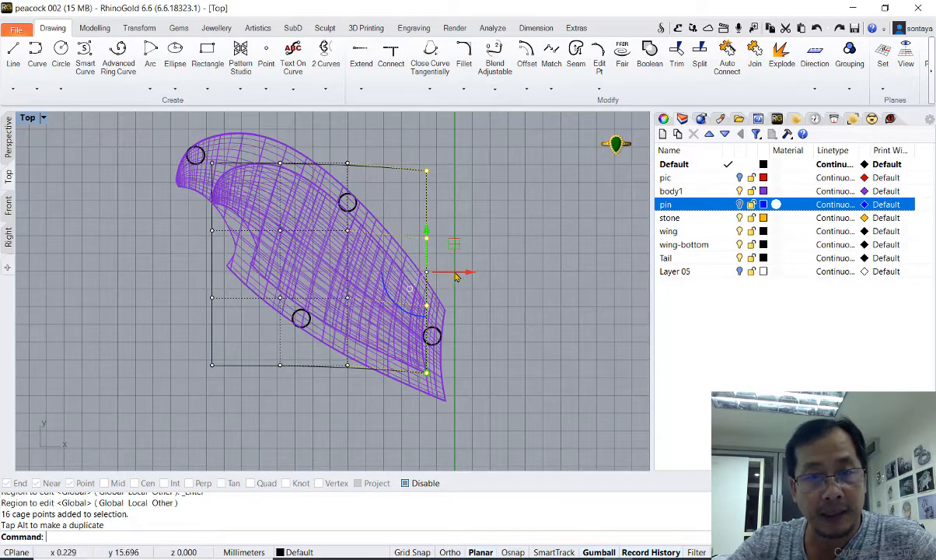
drag(453, 244, 453, 245)
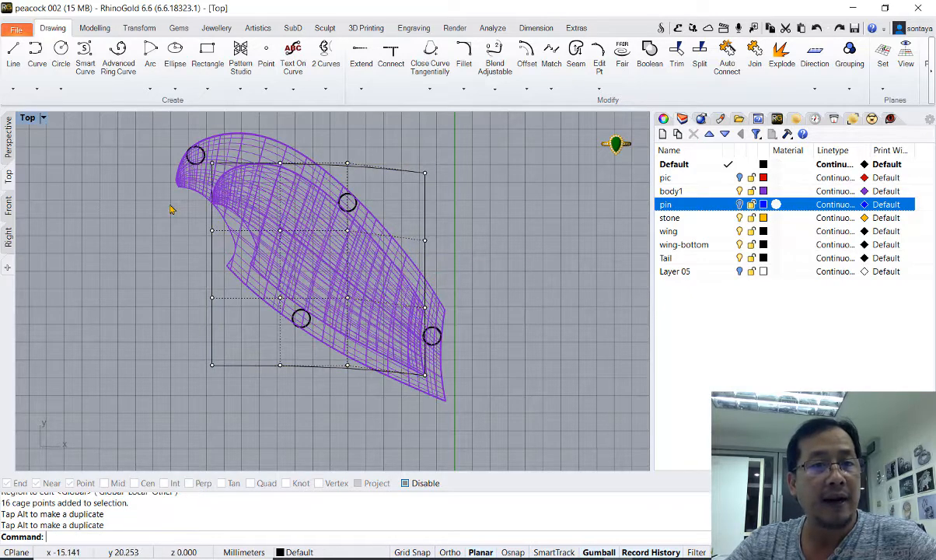
Move the eight cage points around the inner body's head end up and outward towards the outer body's head.
right_drag(163, 185, 189, 246)
drag(169, 166, 244, 302)
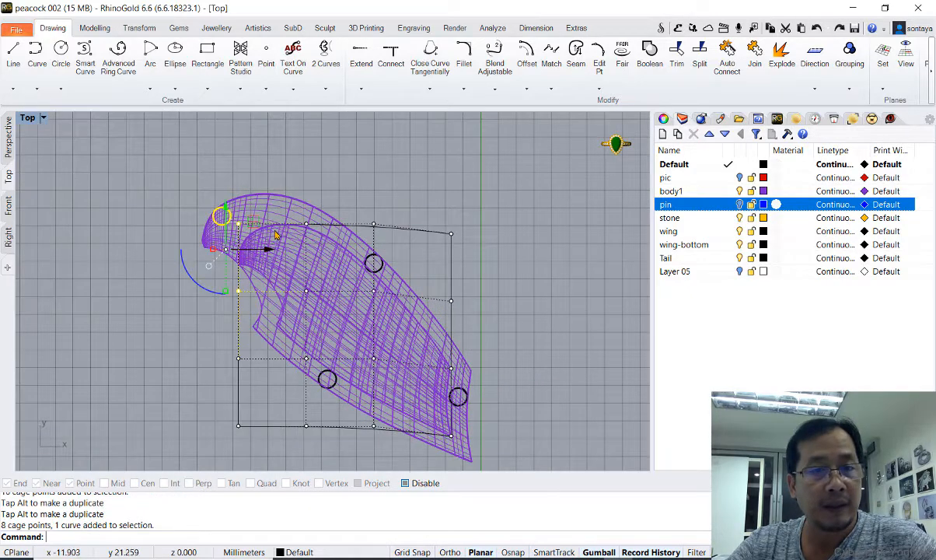
click(176, 210)
drag(234, 184, 244, 304)
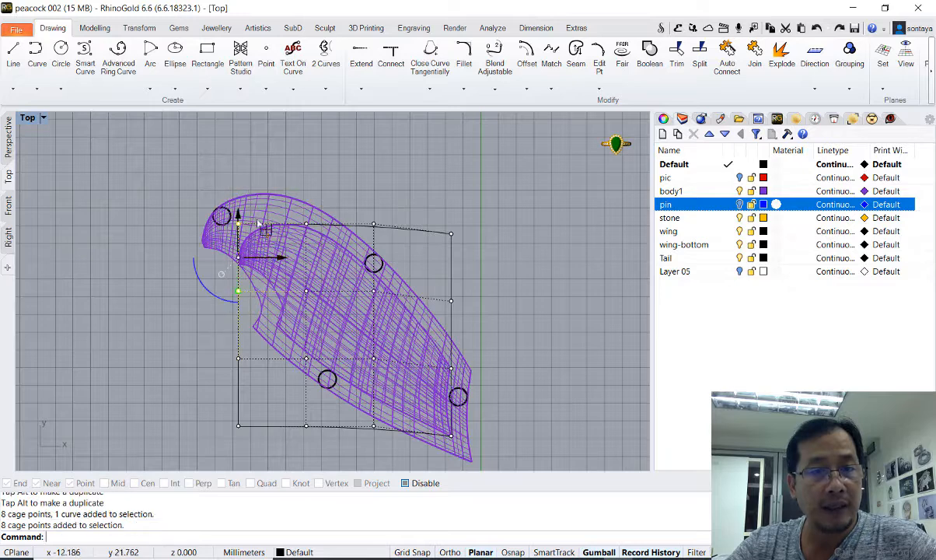
drag(258, 222, 254, 217)
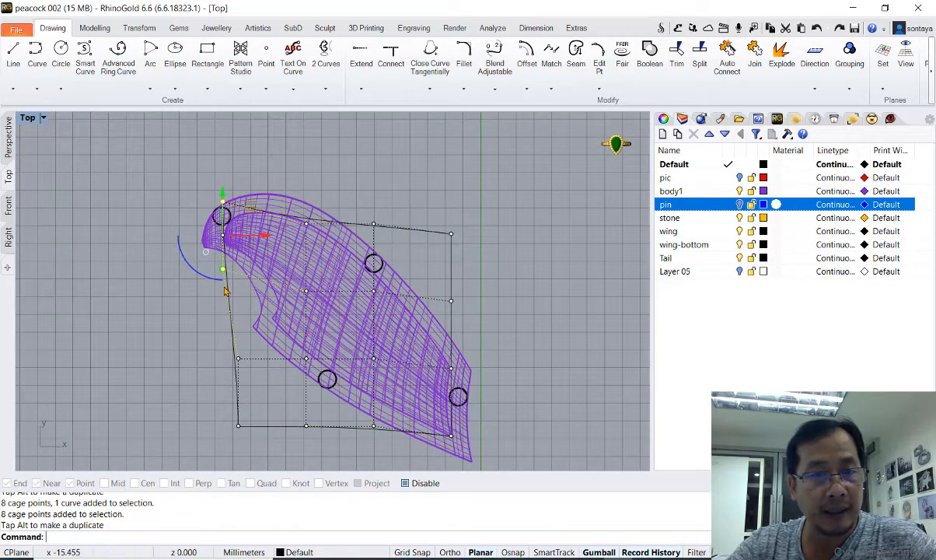
Hide the cage's control points and delete the control cage around the inner body.
click(171, 326)
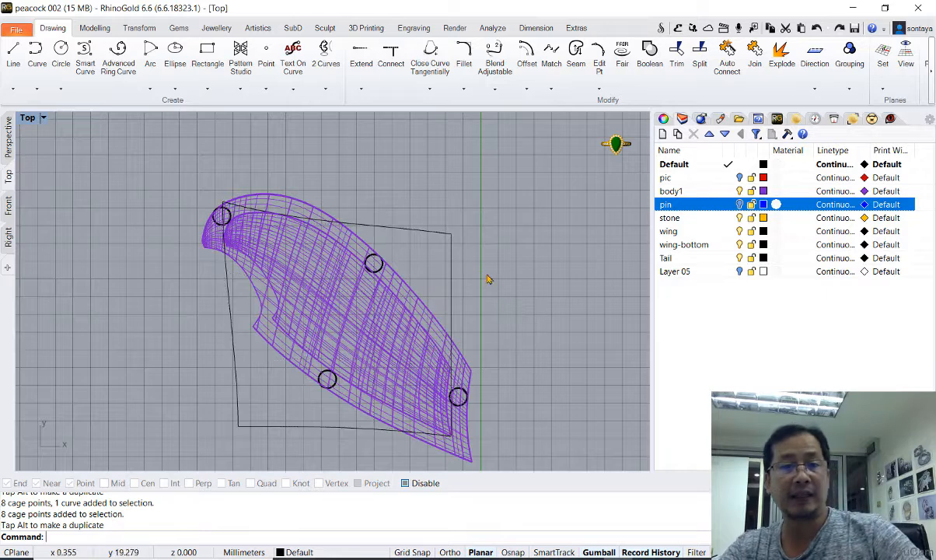
click(452, 257)
key(Delete)
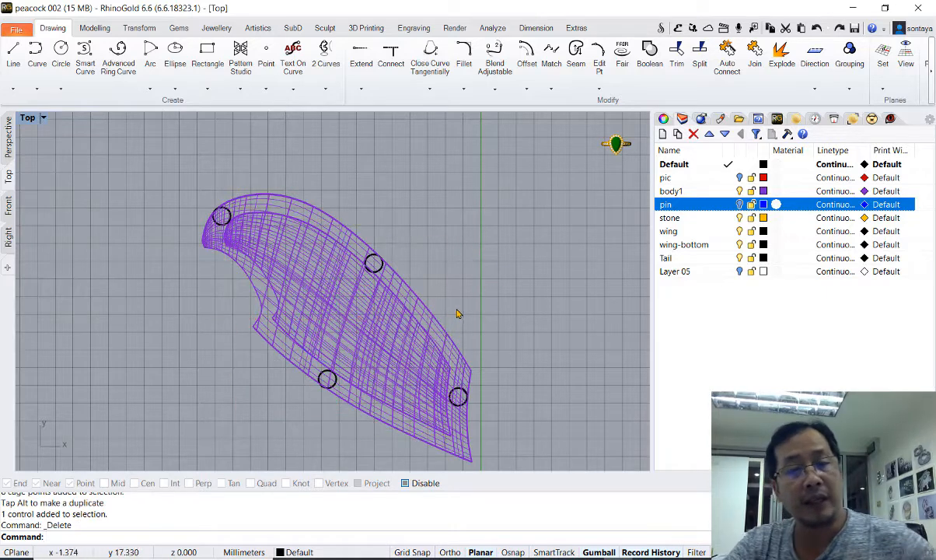
Draw a circle with a diameter of 1 mm above the two bodies in the Front view.
click(8, 210)
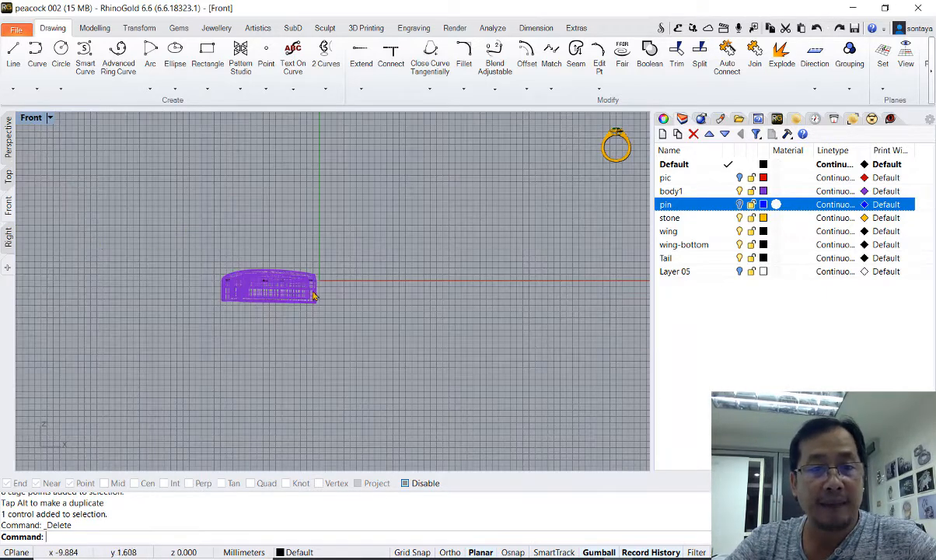
scroll(250, 290, up, 5)
click(200, 312)
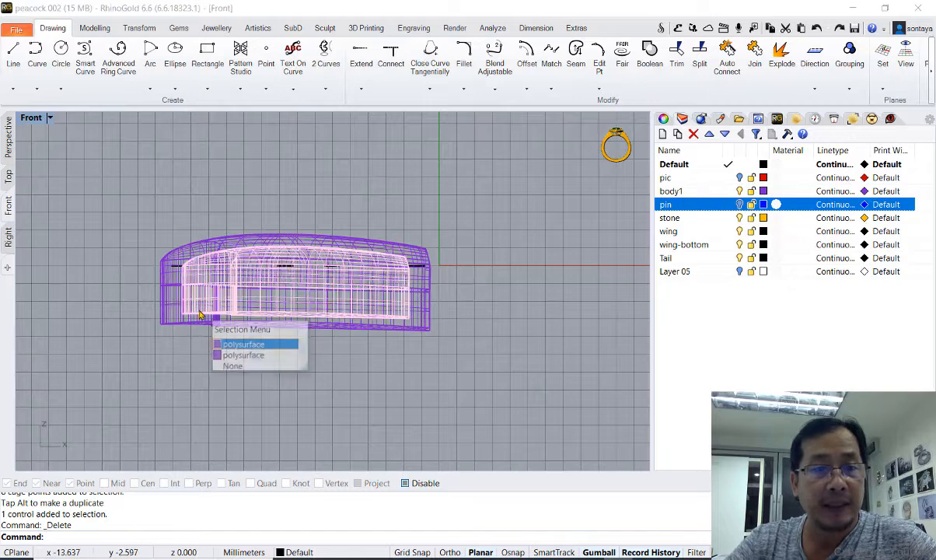
click(233, 336)
click(60, 53)
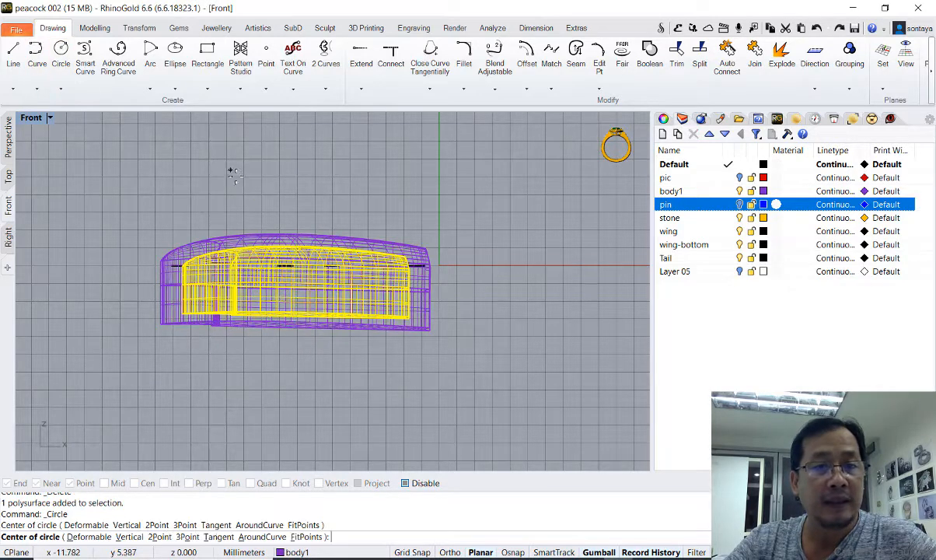
click(230, 170)
text(1)
key(Return)
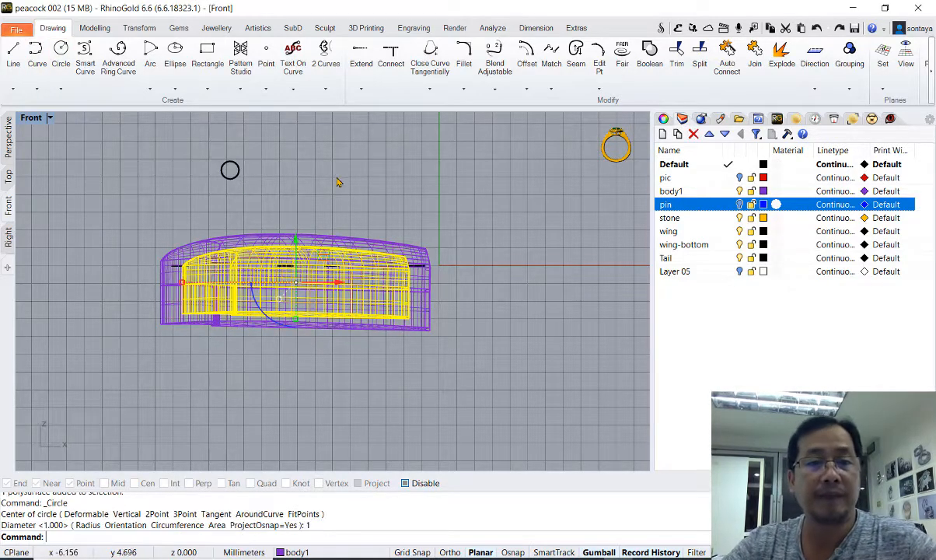
Move the new circle down so its upper edge touches the outer body's top surface.
key(Escape)
click(222, 164)
drag(256, 143, 289, 215)
click(324, 171)
scroll(272, 236, up, 6)
drag(213, 178, 317, 297)
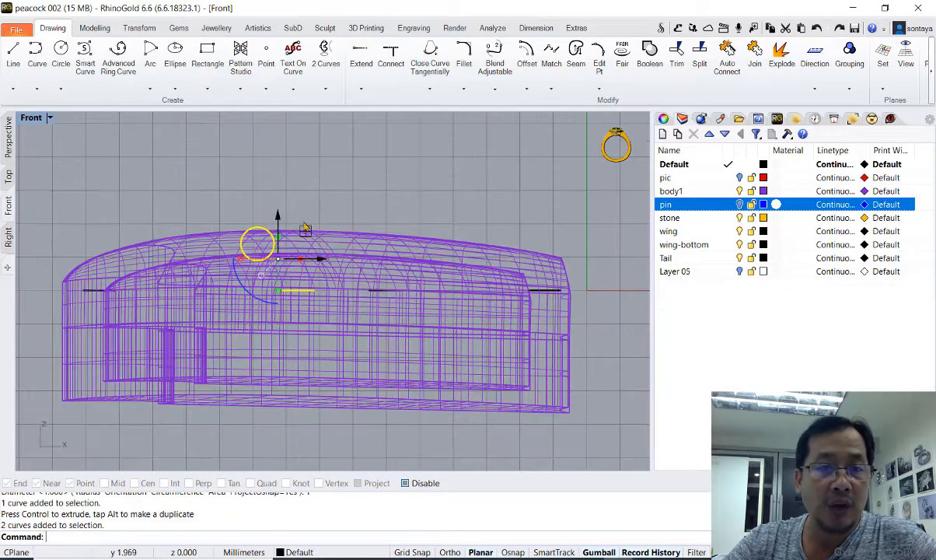
click(233, 180)
drag(214, 173, 302, 275)
drag(286, 219, 286, 220)
key(Escape)
Move the inner body straight down until its top surface sits at the lower edge of the circle.
click(228, 323)
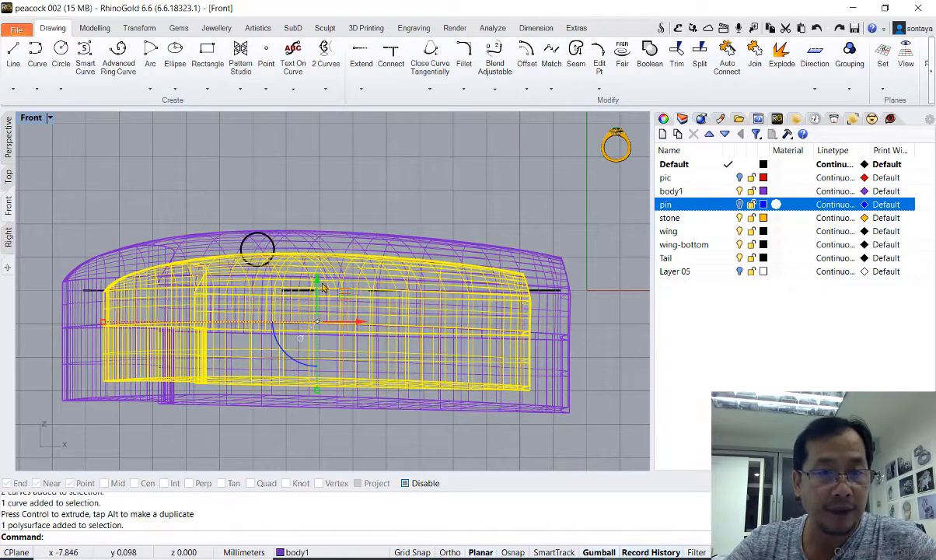
drag(320, 288, 318, 300)
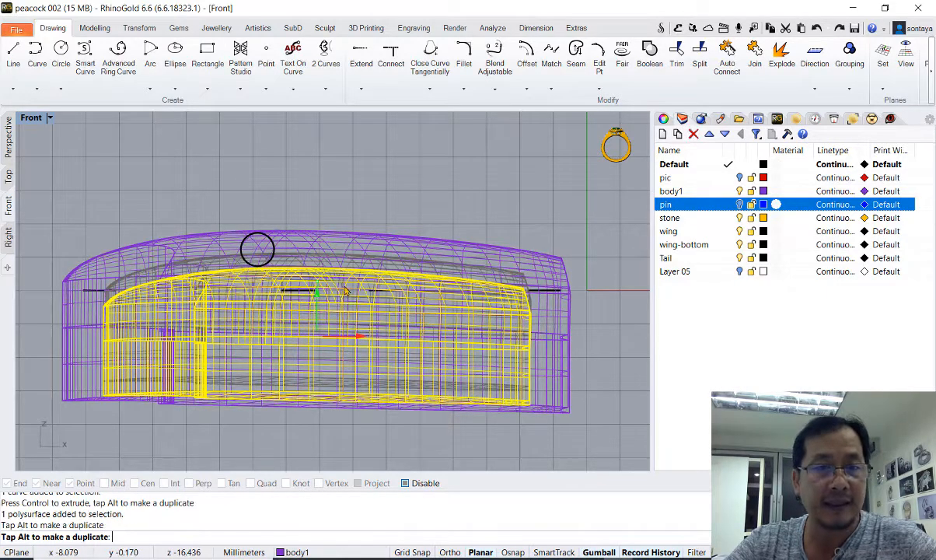
click(454, 189)
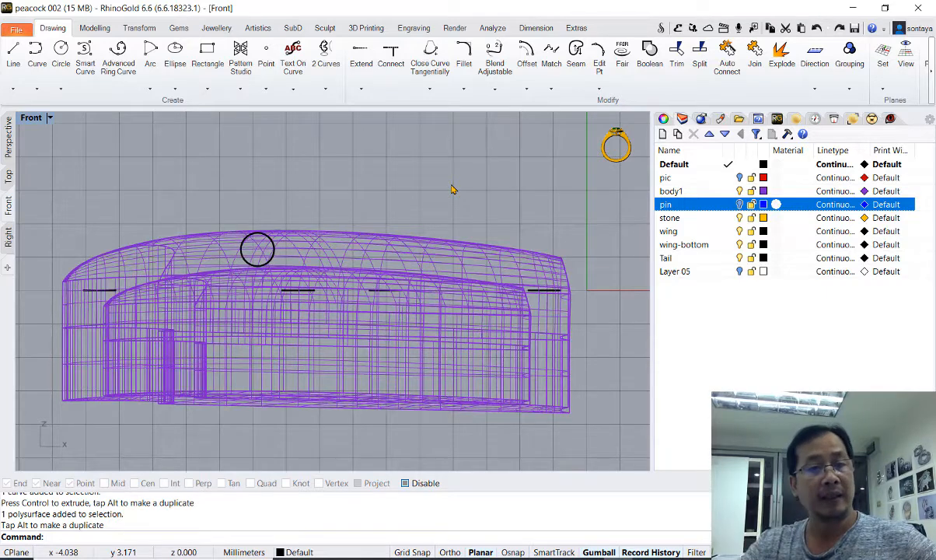
Stretch the lower part of the inner body vertically downward past the outer body's base, by a factor of about 1.5.
click(173, 294)
click(217, 324)
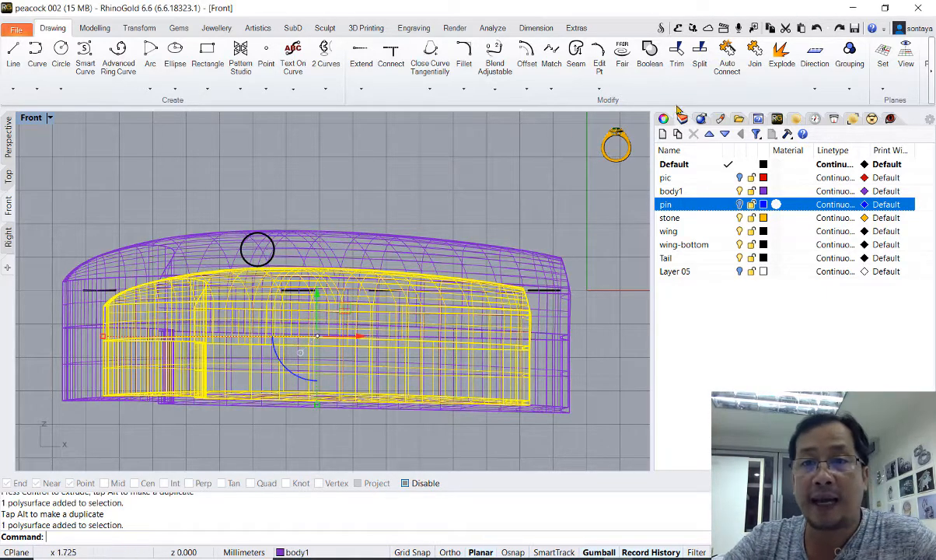
click(139, 28)
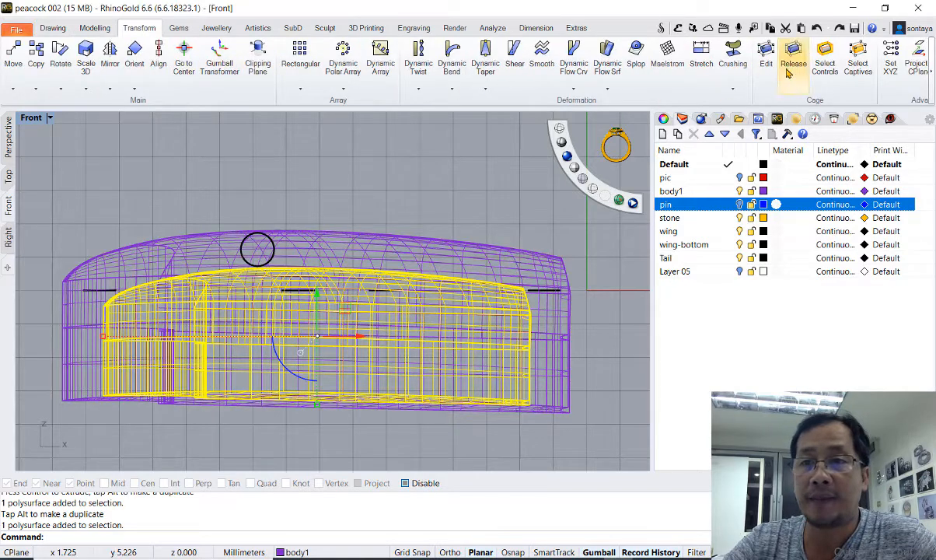
click(702, 61)
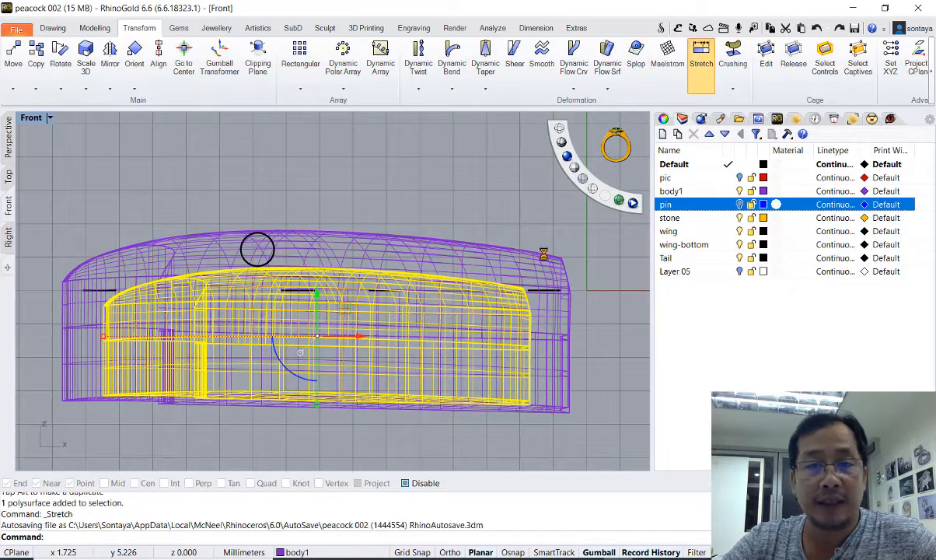
click(465, 349)
right_drag(411, 352, 447, 257)
shift+click(495, 364)
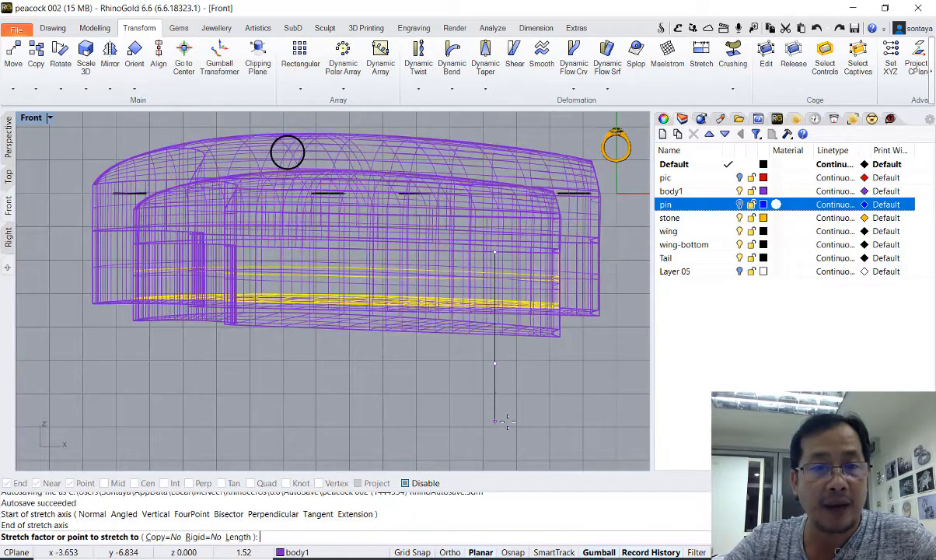
click(503, 420)
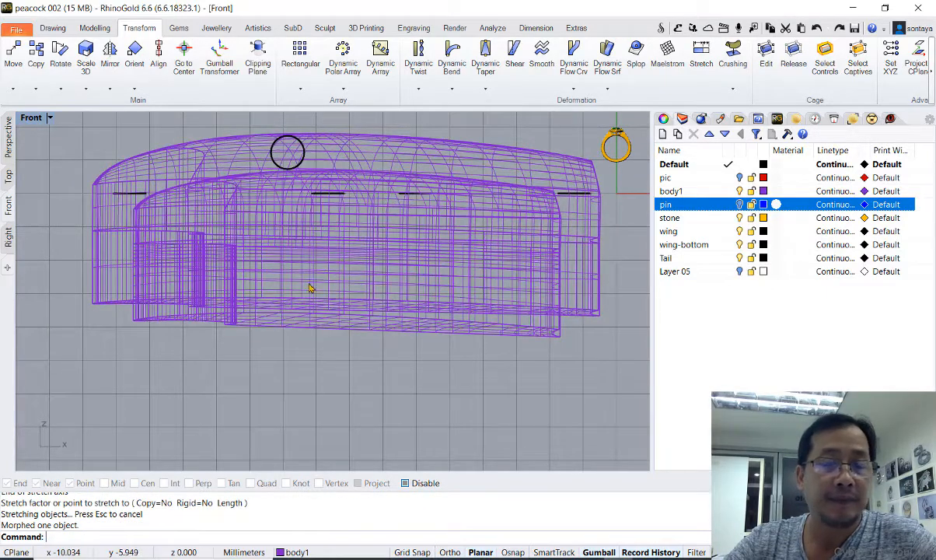
Swap hidden and visible objects in the Perspective view, hide the two tail polysurfaces, and swap back so they show with the body.
key(ctrl+F4)
mouse_move(396, 311)
right_down()
mouse_move(382, 240)
mouse_move(379, 295)
mouse_move(359, 195)
mouse_move(434, 255)
mouse_move(351, 242)
mouse_move(299, 203)
mouse_move(321, 285)
mouse_move(386, 265)
right_up()
click(574, 168)
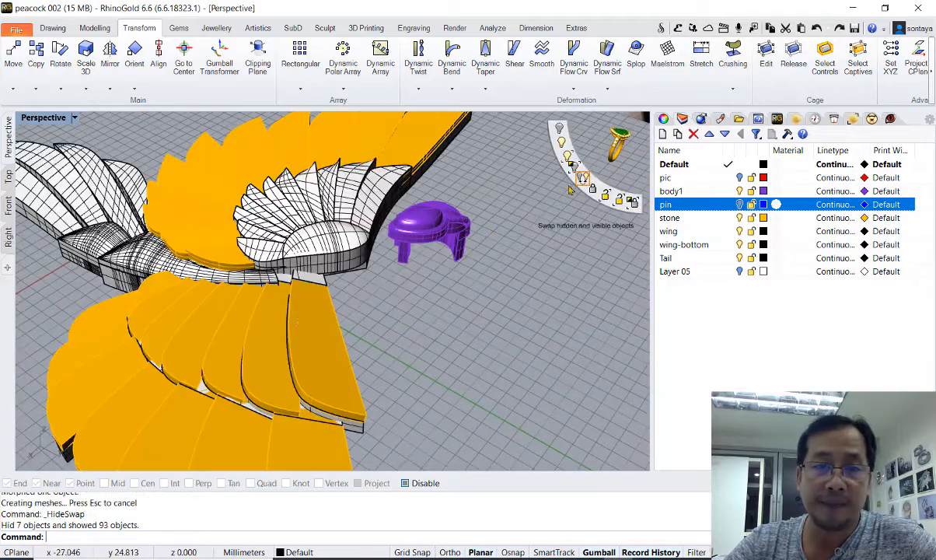
right_drag(315, 325, 374, 205)
click(294, 310)
shift+click(173, 336)
click(572, 165)
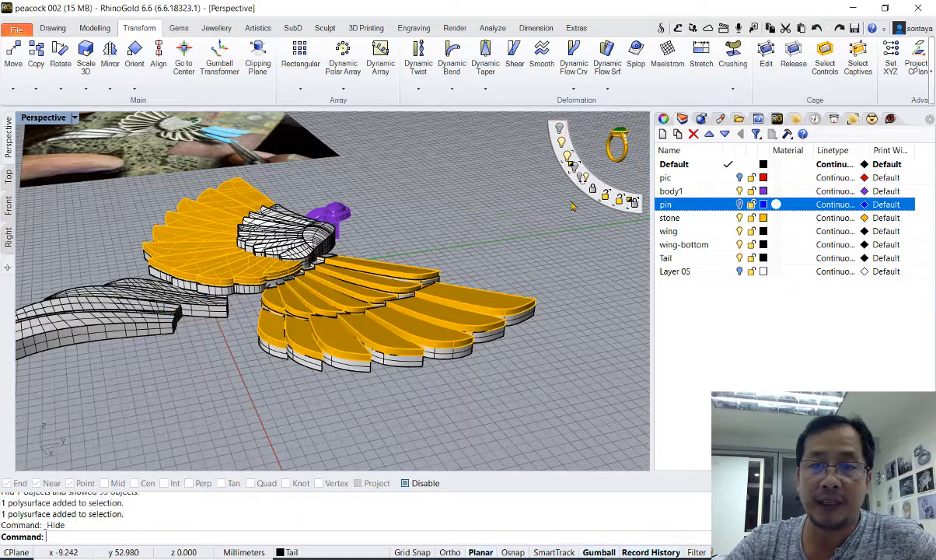
click(582, 179)
Examine from below the joint between the tail and the body, and the inner body's distance from it.
right_drag(459, 268, 325, 317)
scroll(309, 206, up, 10)
click(325, 317)
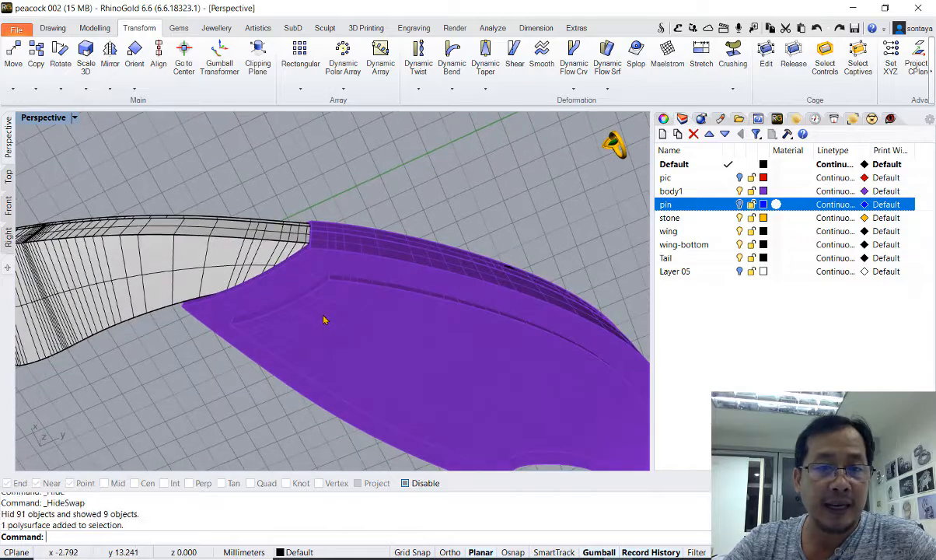
right_drag(318, 230, 283, 167)
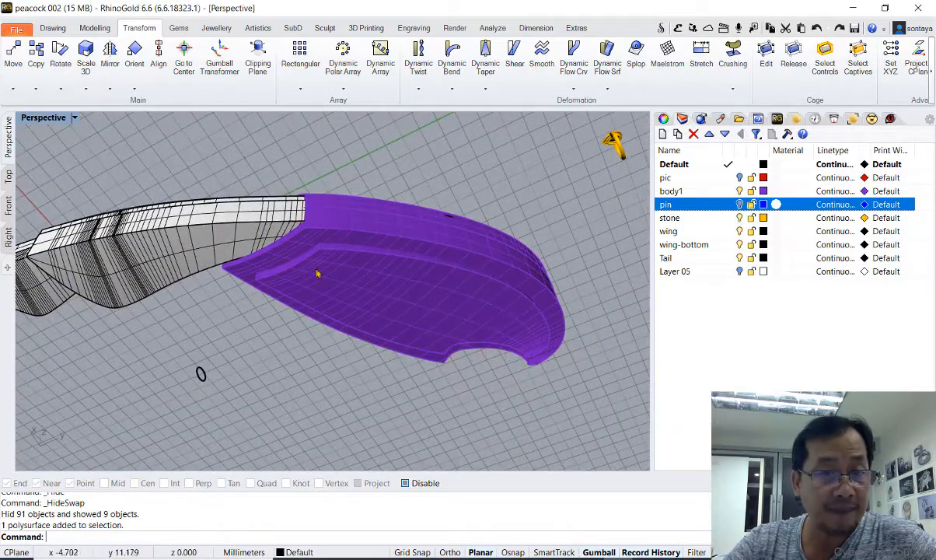
right_drag(299, 291, 318, 237)
right_drag(208, 260, 359, 264)
click(343, 253)
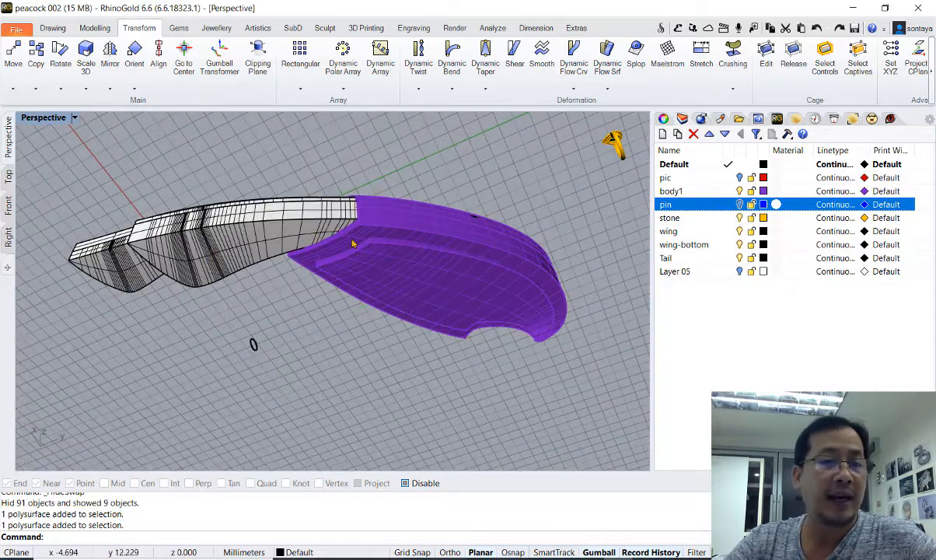
scroll(353, 243, up, 4)
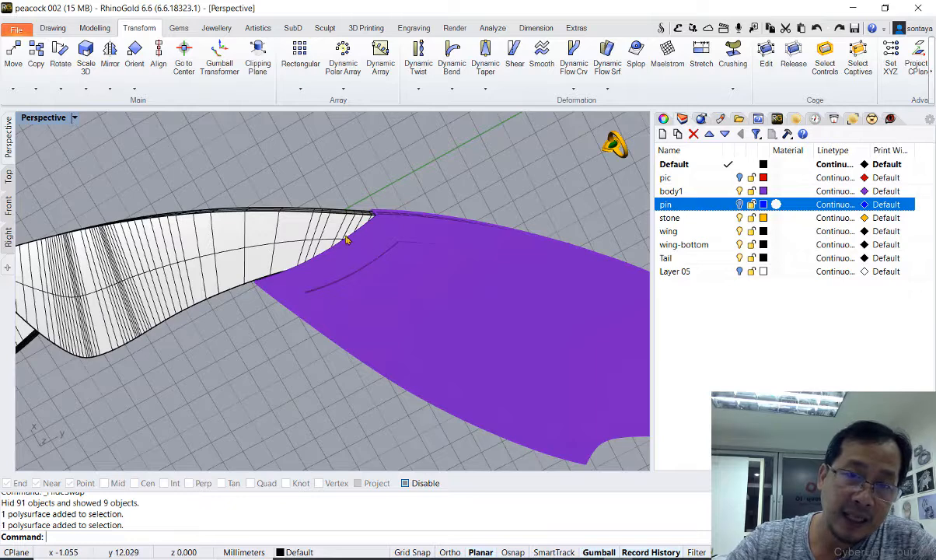
right_drag(347, 240, 232, 238)
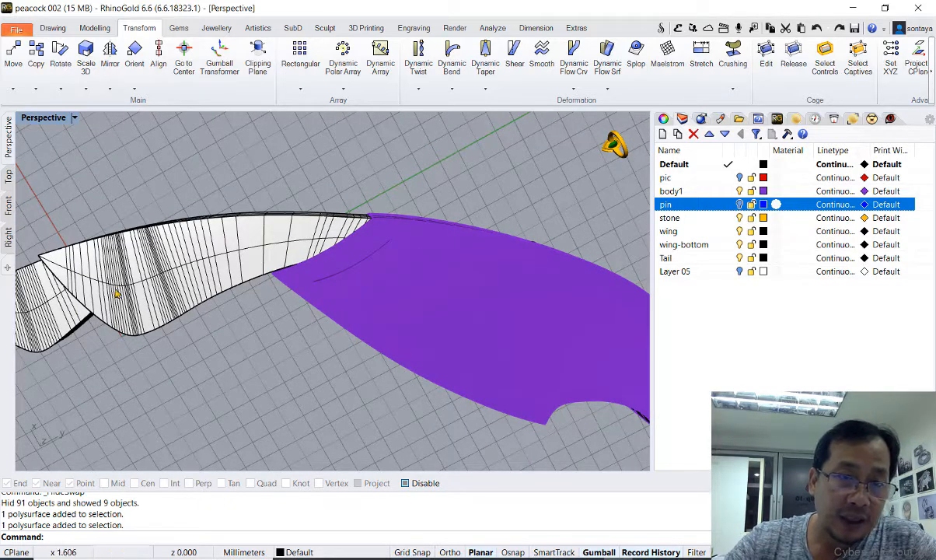
scroll(347, 194, down, 6)
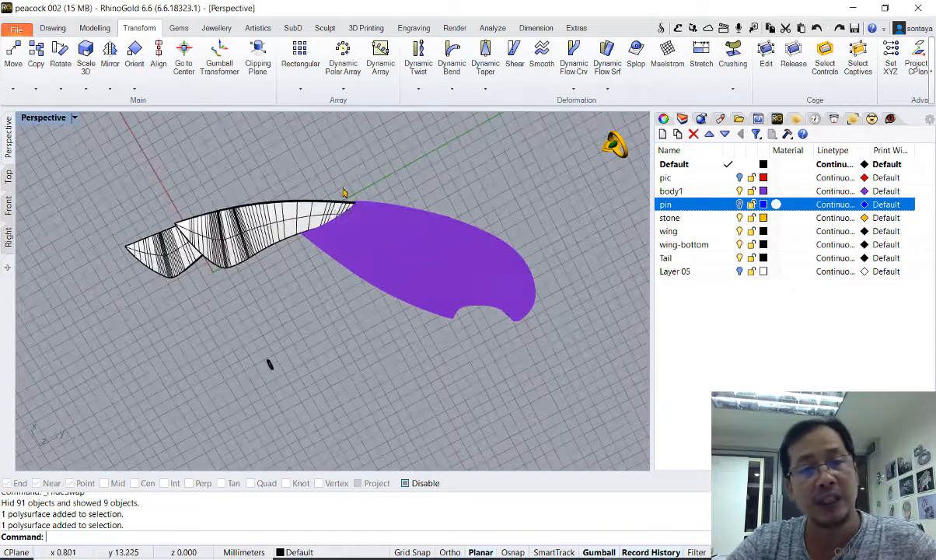
mouse_move(347, 195)
right_down()
mouse_move(336, 249)
mouse_move(319, 216)
mouse_move(341, 204)
mouse_move(344, 216)
mouse_move(343, 187)
right_up()
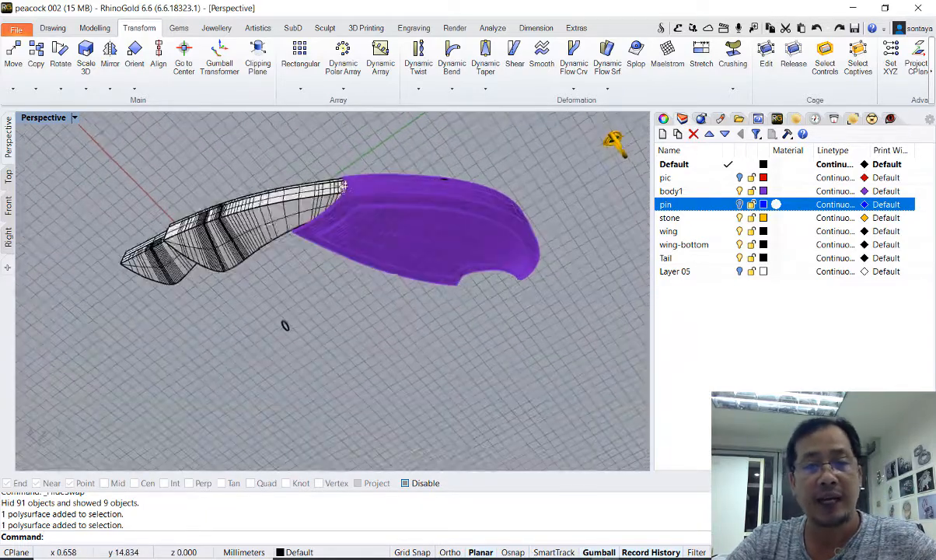
Stretch the inner body's tail end in the Top view diagonally towards the tail joint, by a factor of about 1.13.
scroll(345, 203, up, 5)
click(351, 241)
scroll(226, 192, down, 2)
click(8, 179)
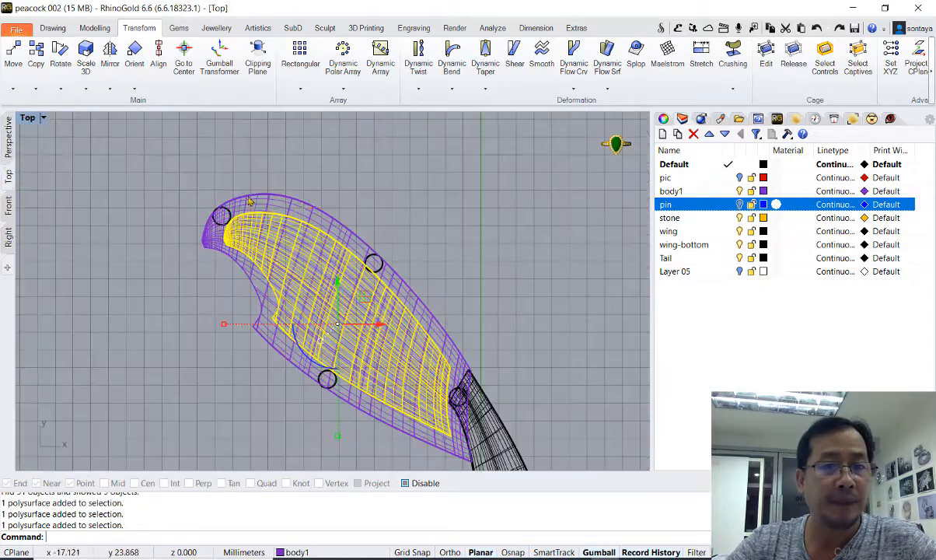
scroll(306, 204, down, 4)
right_drag(437, 272, 386, 217)
scroll(380, 225, up, 8)
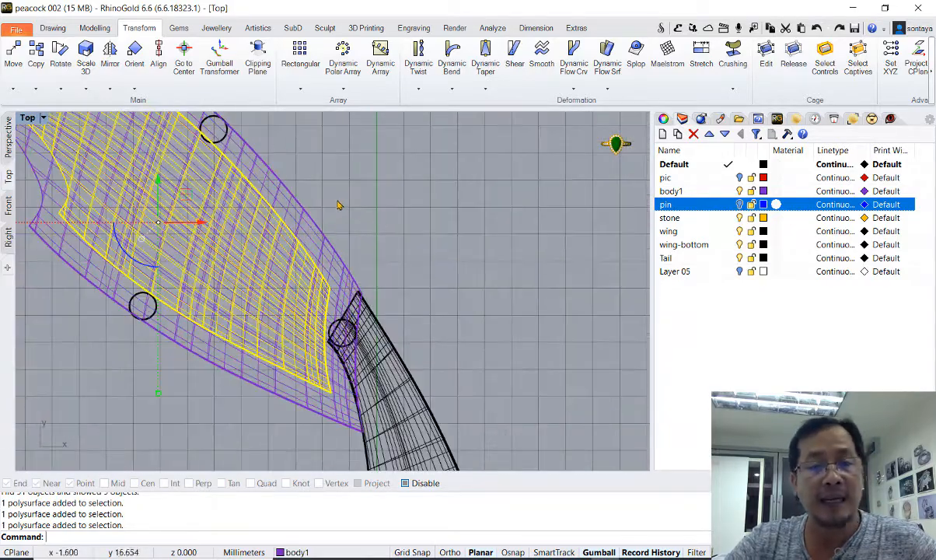
click(705, 69)
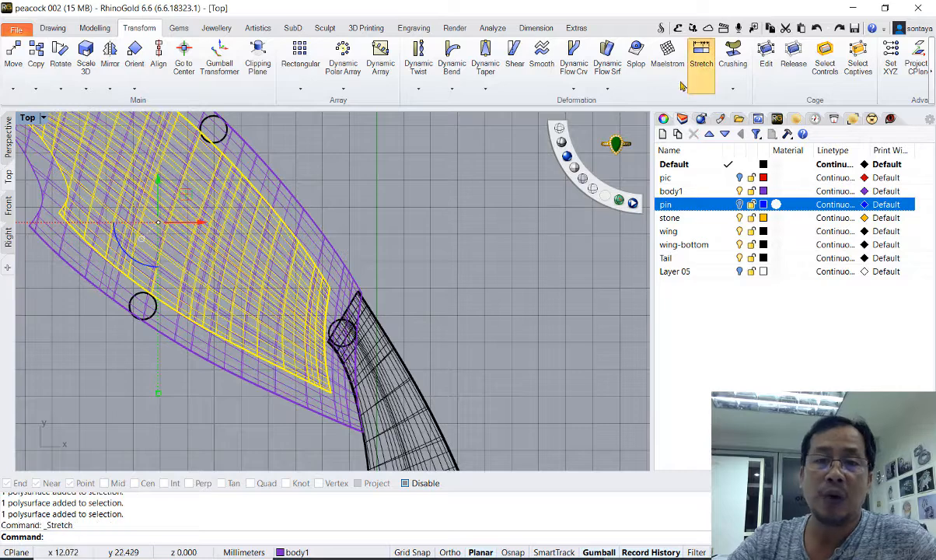
click(297, 278)
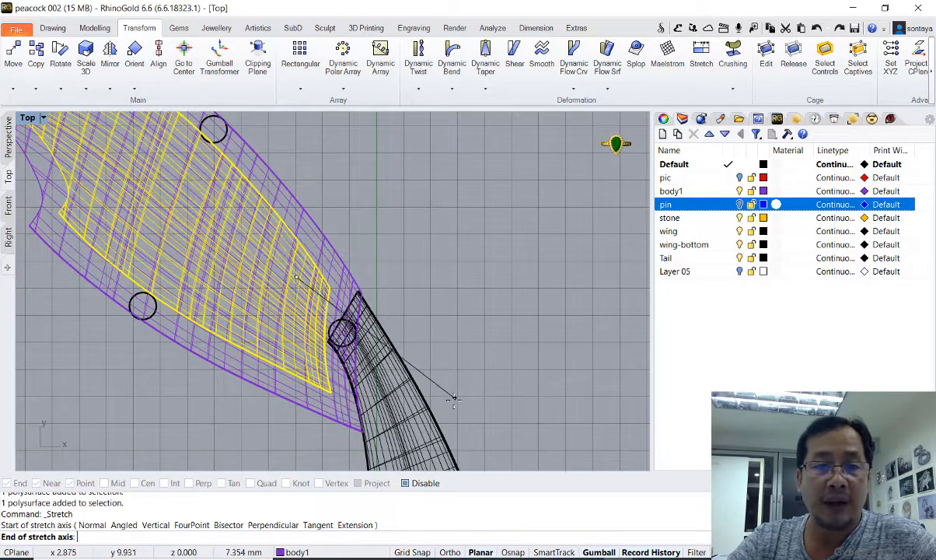
click(451, 405)
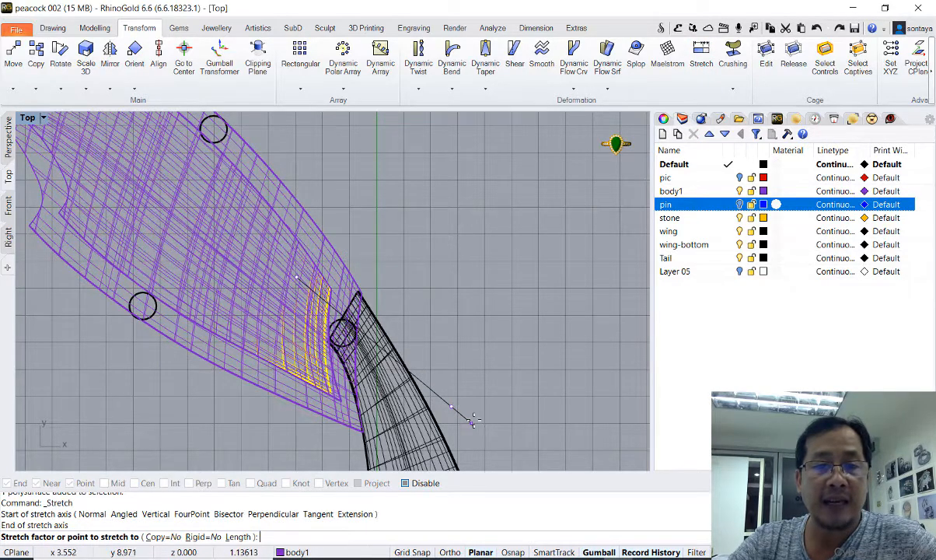
click(469, 418)
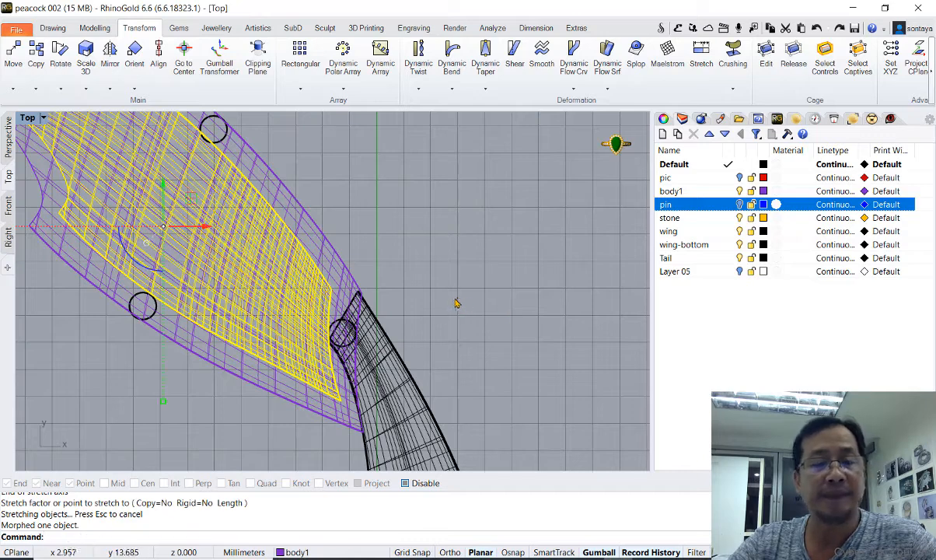
key(Escape)
Hide the two tail polysurfaces again, leaving only the bodies and guide circles.
scroll(456, 303, down, 2)
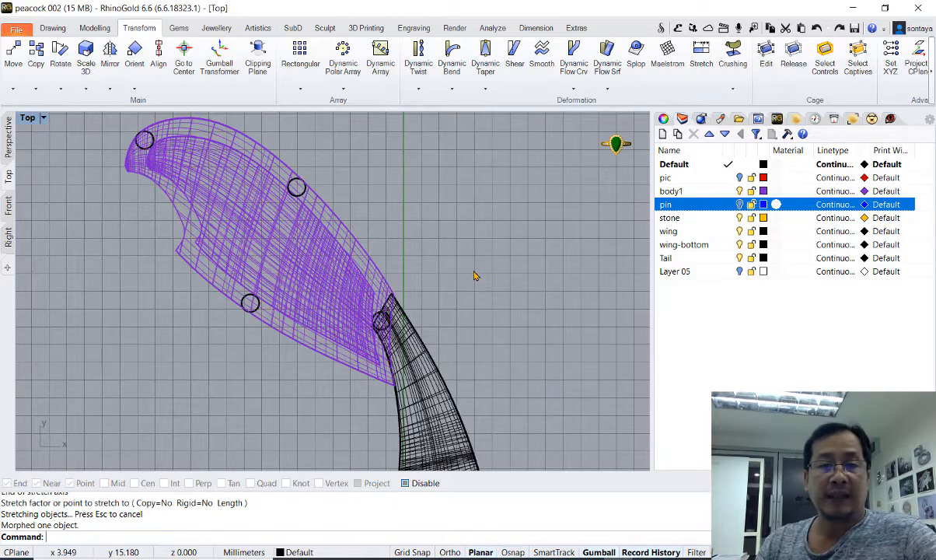
scroll(372, 246, down, 6)
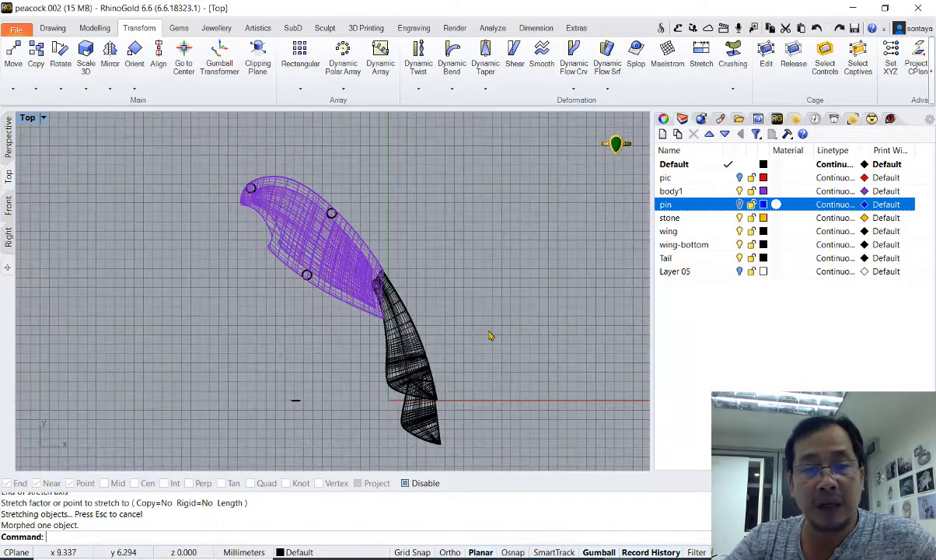
drag(489, 334, 371, 449)
mouse_move(590, 147)
click(559, 129)
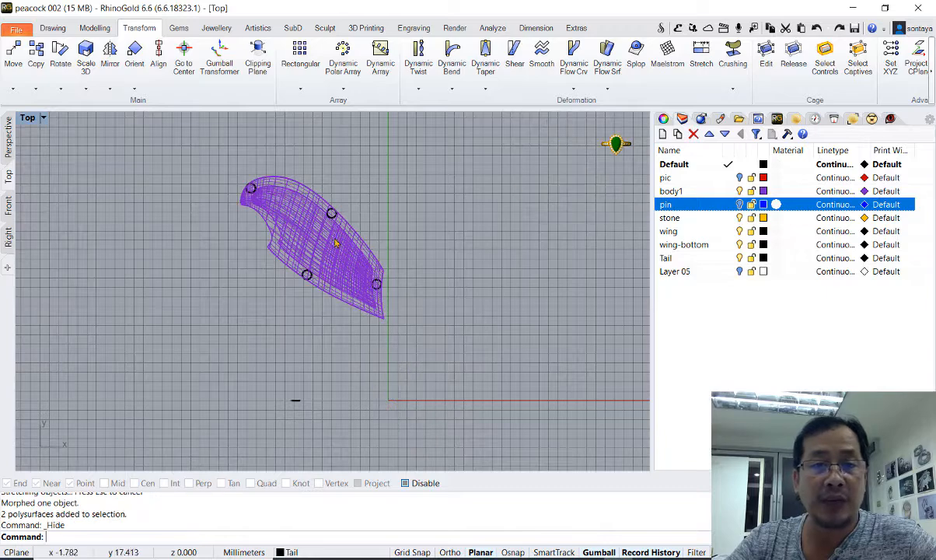
Inspect the wall between the outer and inner bodies at the head against its 1 mm guide circle.
click(377, 253)
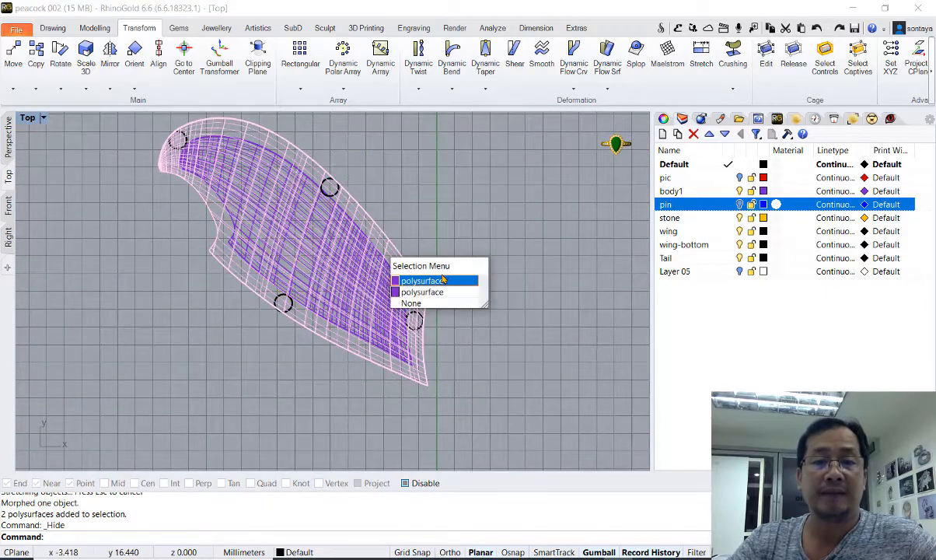
click(432, 291)
right_drag(418, 218, 459, 244)
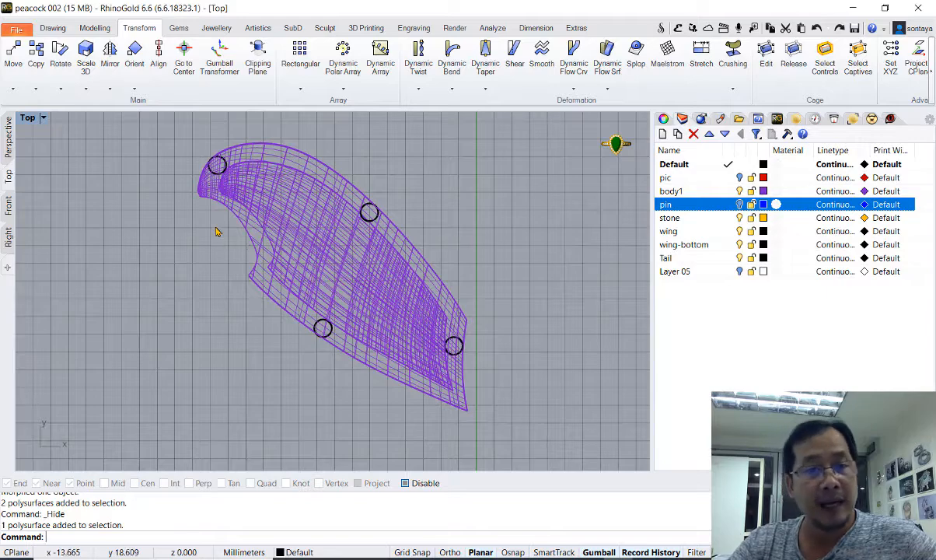
scroll(218, 232, up, 5)
click(228, 178)
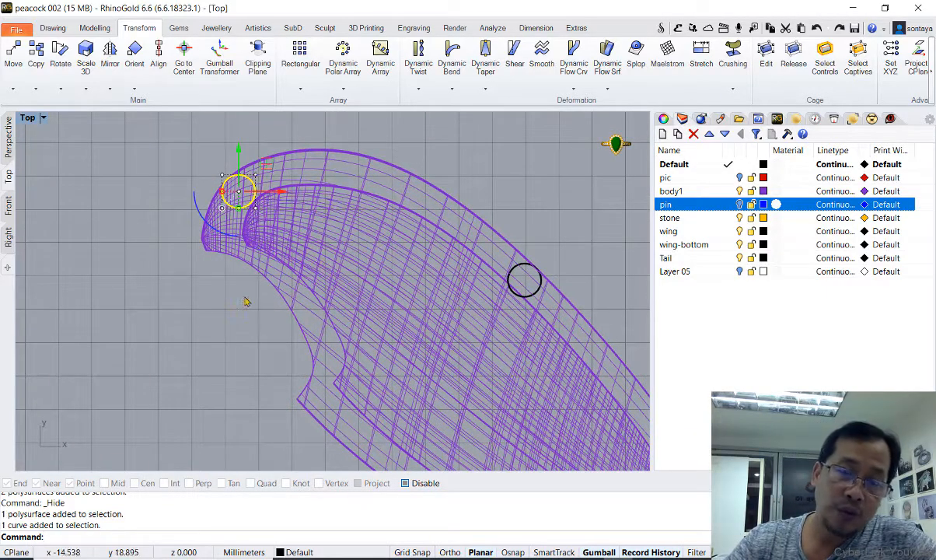
scroll(155, 249, down, 3)
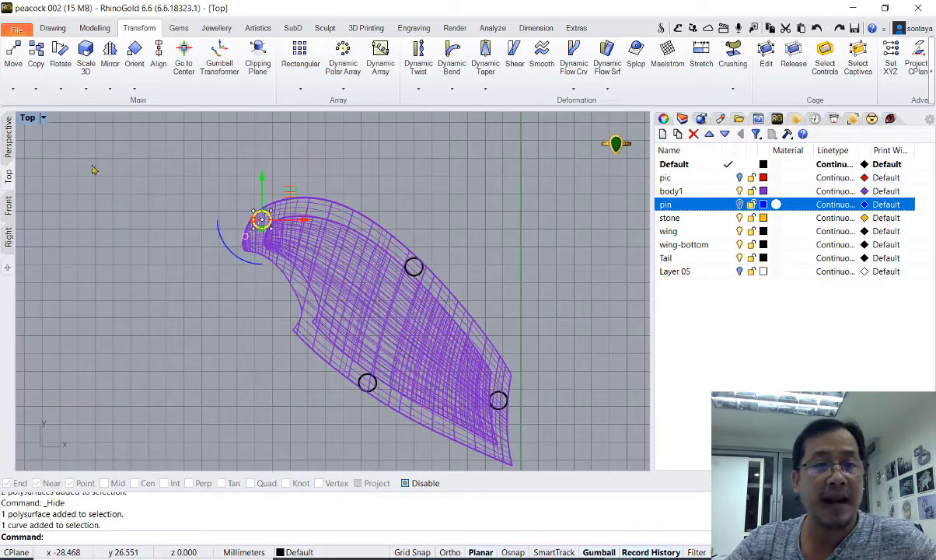
Swap the hidden and visible objects in the Perspective view to bring back the rest of the brooch.
click(173, 203)
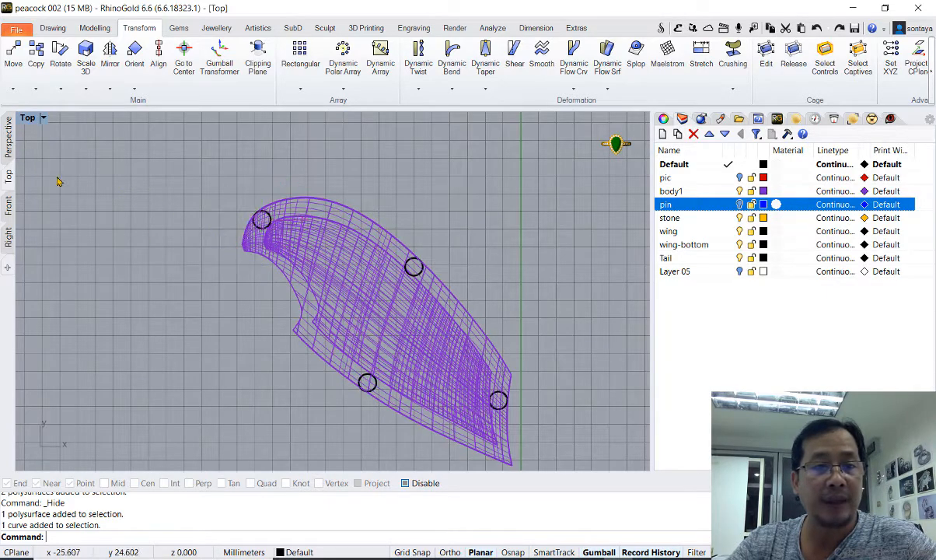
click(4, 145)
mouse_move(306, 237)
right_down()
mouse_move(240, 245)
mouse_move(365, 229)
mouse_move(195, 272)
right_up()
right_drag(226, 233, 620, 218)
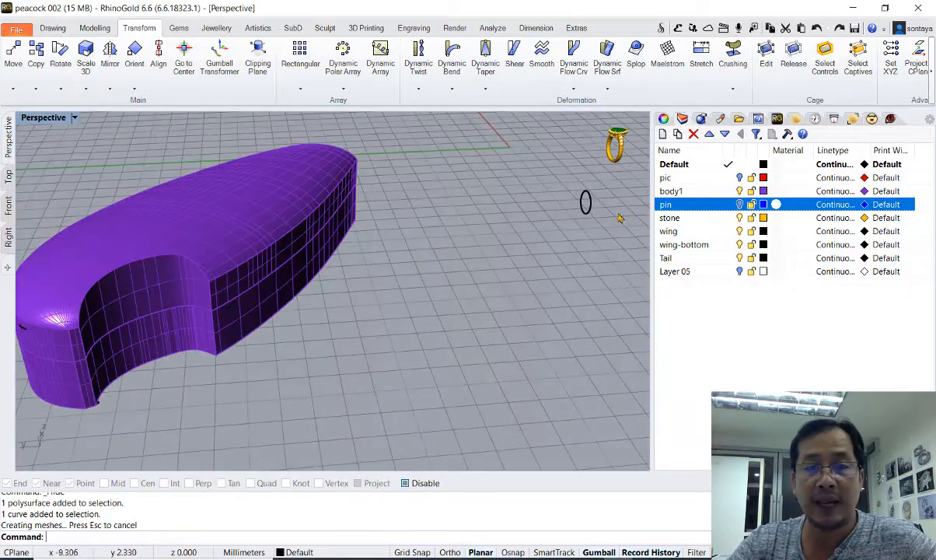
middle_click(560, 199)
click(557, 170)
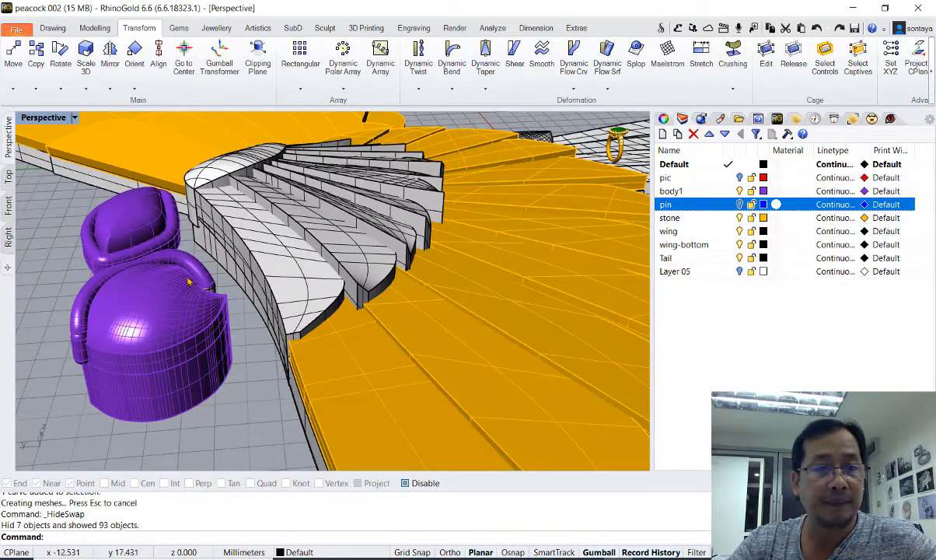
Select the five polysurfaces of the neck section, including its dome, rim tube and base wall, and hide them.
click(182, 250)
right_drag(182, 250, 350, 272)
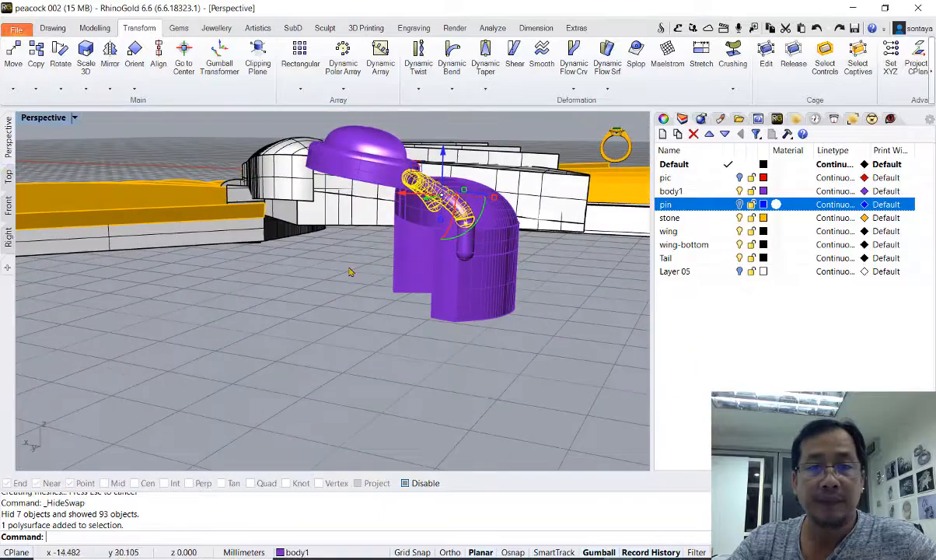
click(388, 299)
right_drag(388, 298, 457, 300)
click(471, 282)
click(550, 293)
right_drag(550, 292, 364, 311)
click(361, 310)
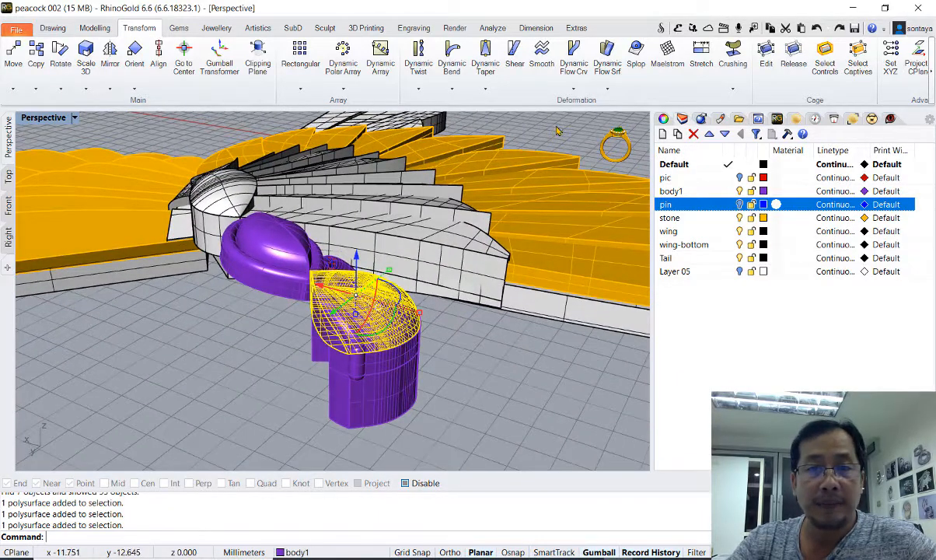
right_drag(422, 349, 263, 281)
click(375, 374)
right_drag(375, 373, 287, 422)
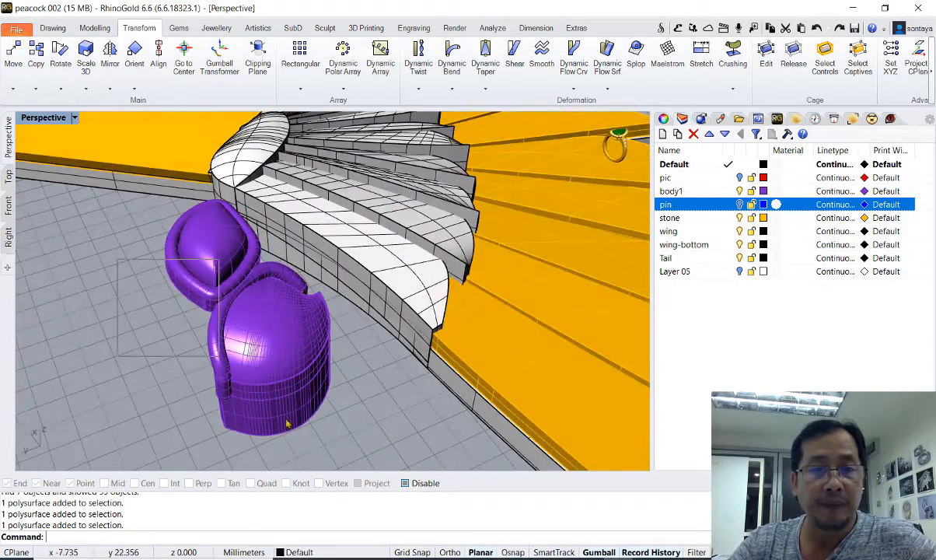
click(287, 422)
key(ctrl+h)
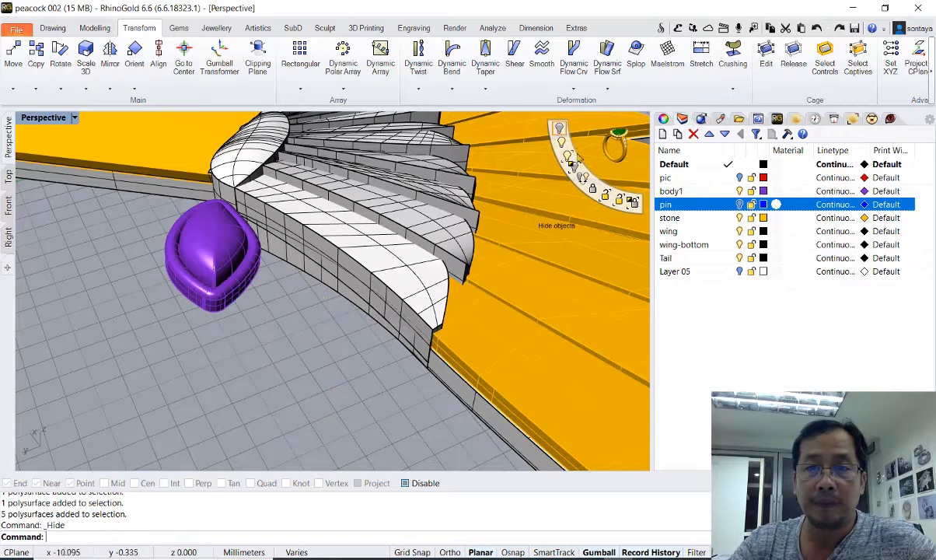
key(ctrl+i)
key(ctrl+h)
key(ctrl+z)
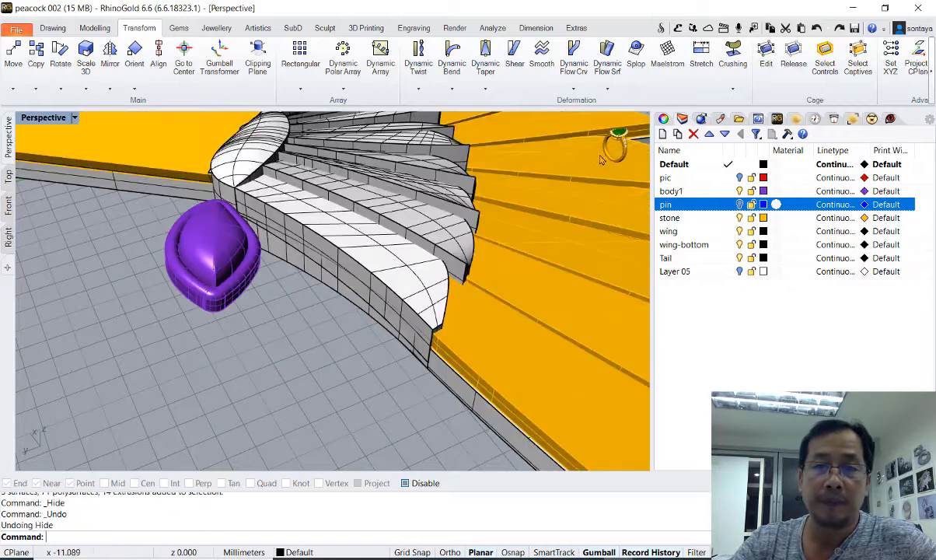
Swap hidden and visible objects to show the body with the neck section, and hide the neck's domed cap.
click(583, 180)
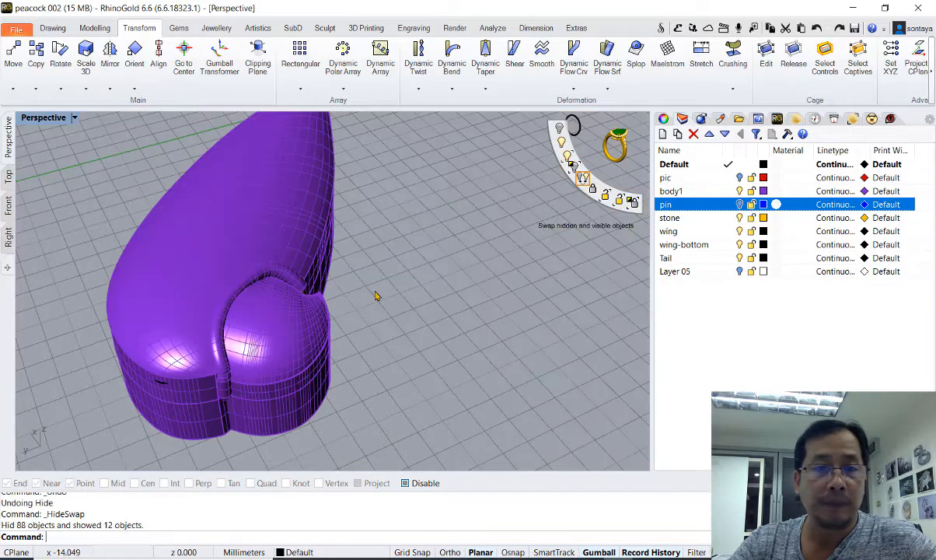
right_drag(377, 298, 223, 309)
click(291, 313)
click(559, 130)
scroll(223, 308, up, 5)
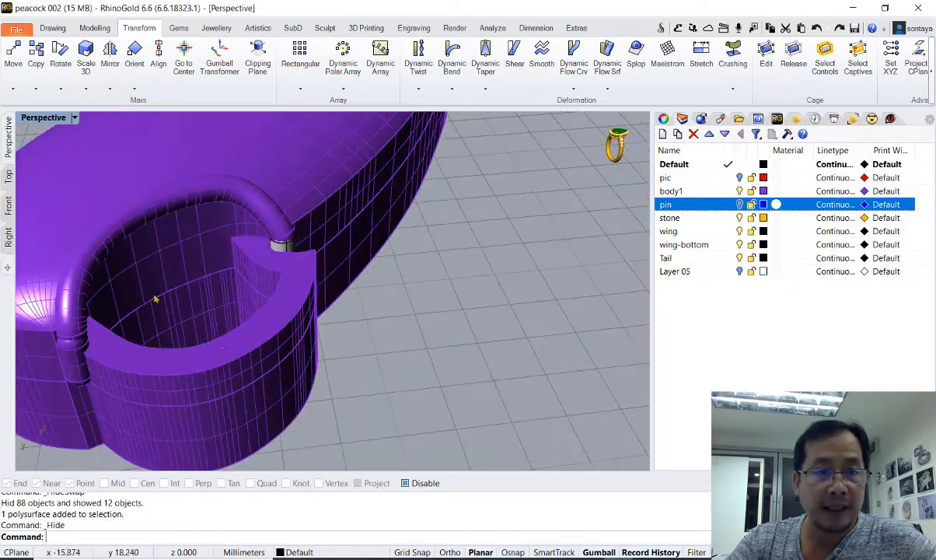
scroll(201, 310, down, 5)
scroll(193, 304, up, 3)
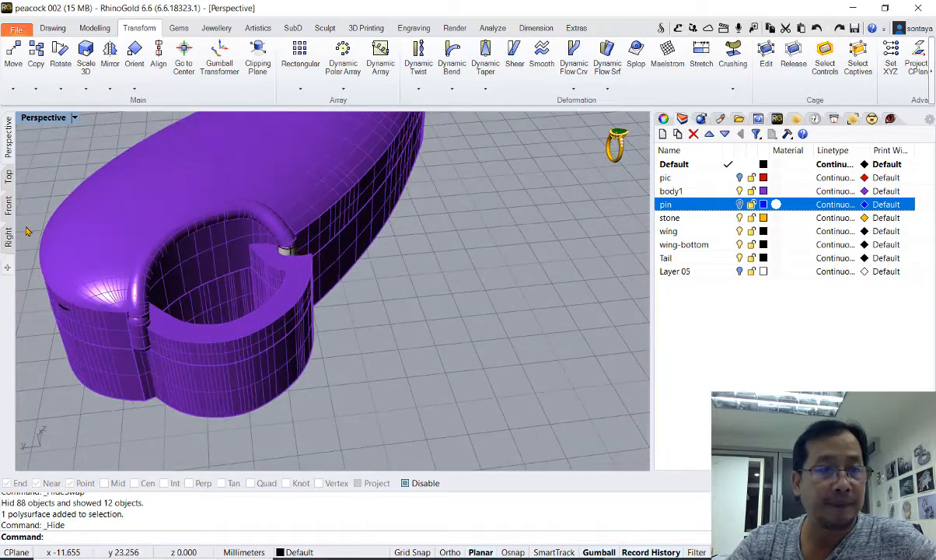
Move the head's guide circle in the Top view onto the body's concave neck edge and place a copy further along that edge.
click(8, 177)
scroll(273, 275, up, 3)
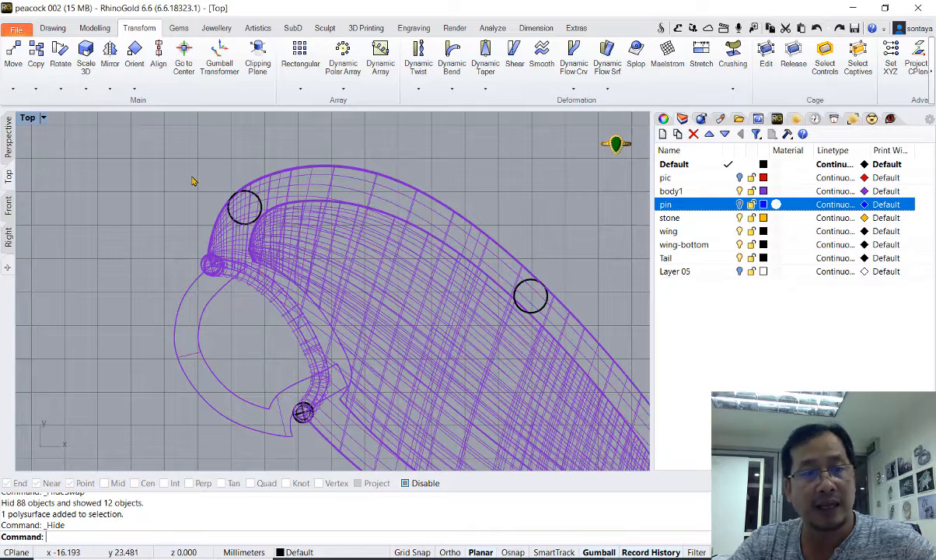
click(232, 194)
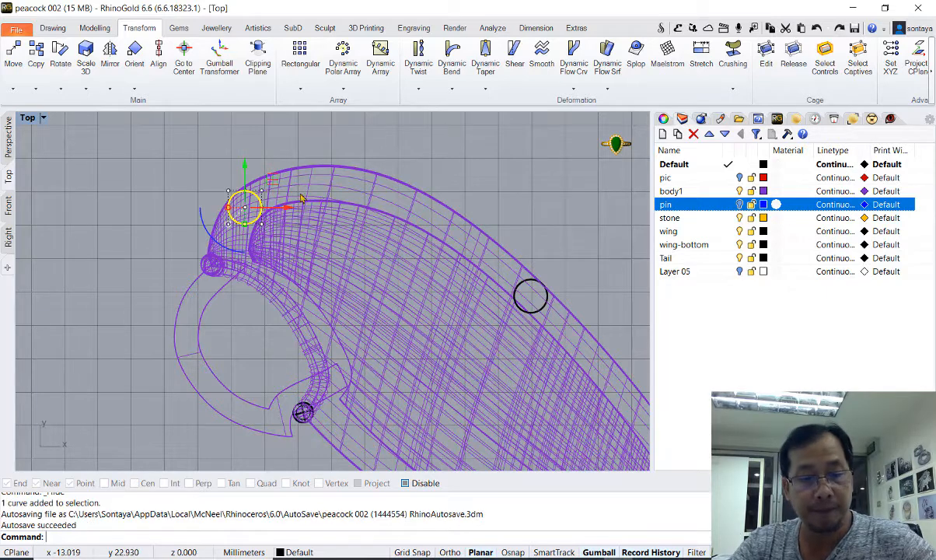
drag(276, 178, 355, 334)
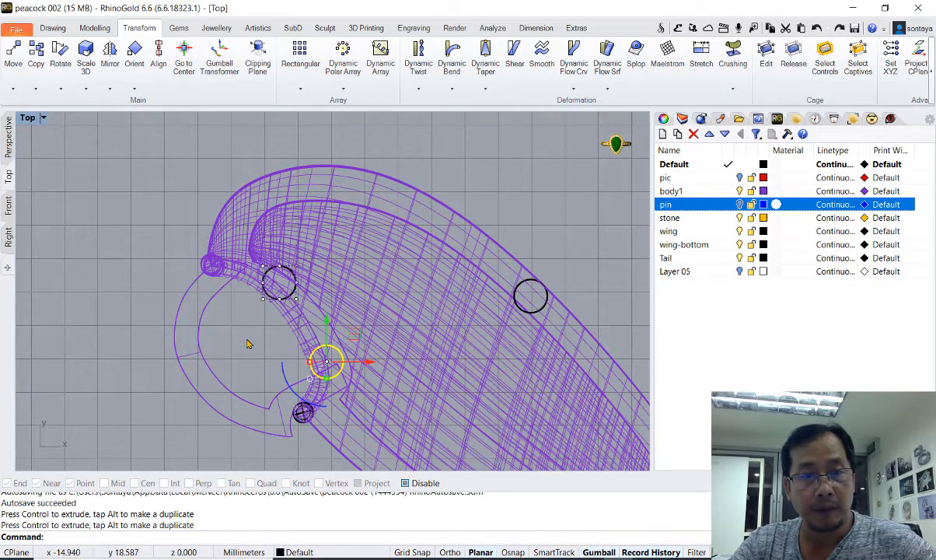
click(248, 344)
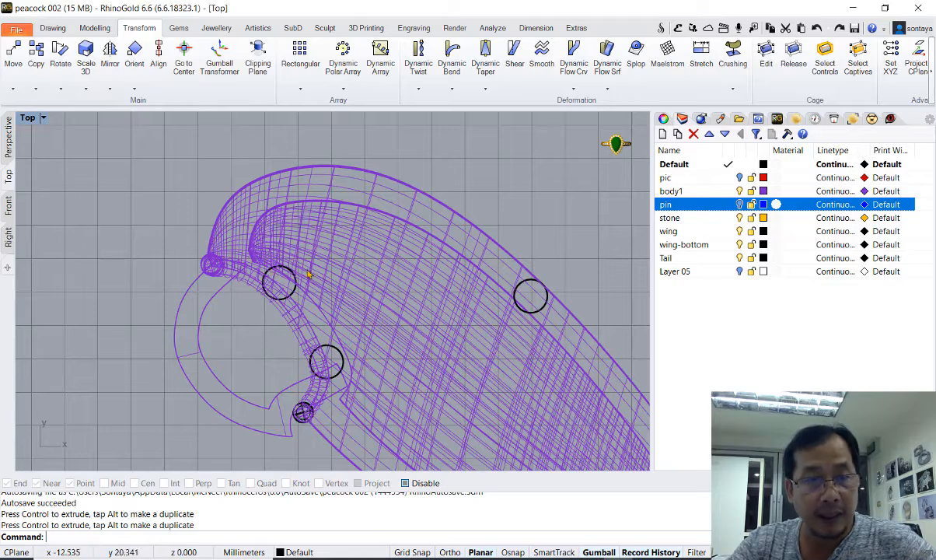
click(53, 28)
click(37, 54)
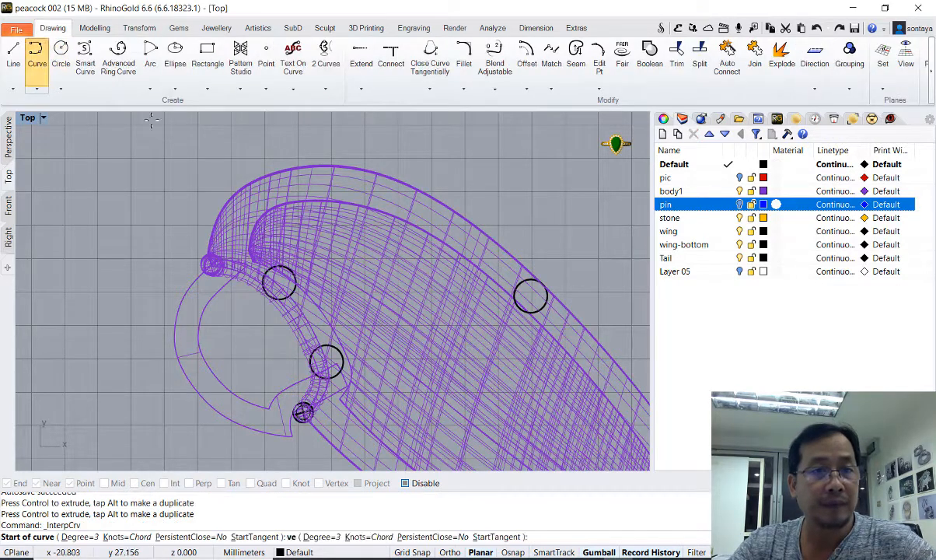
click(185, 223)
click(284, 253)
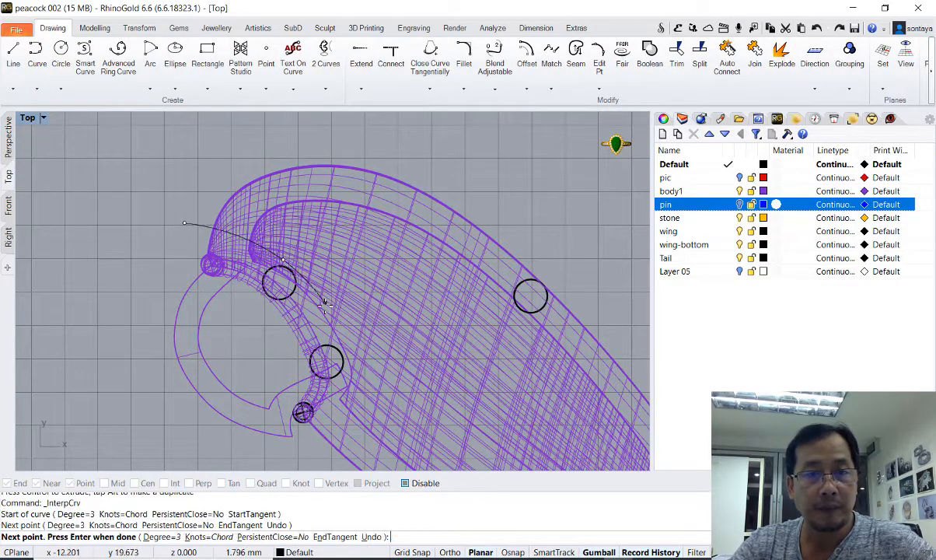
click(347, 378)
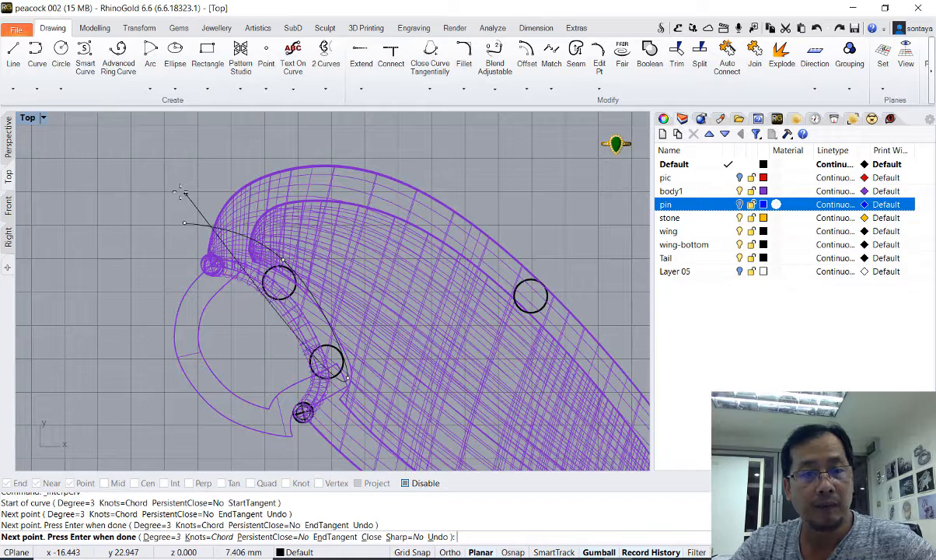
key(Escape)
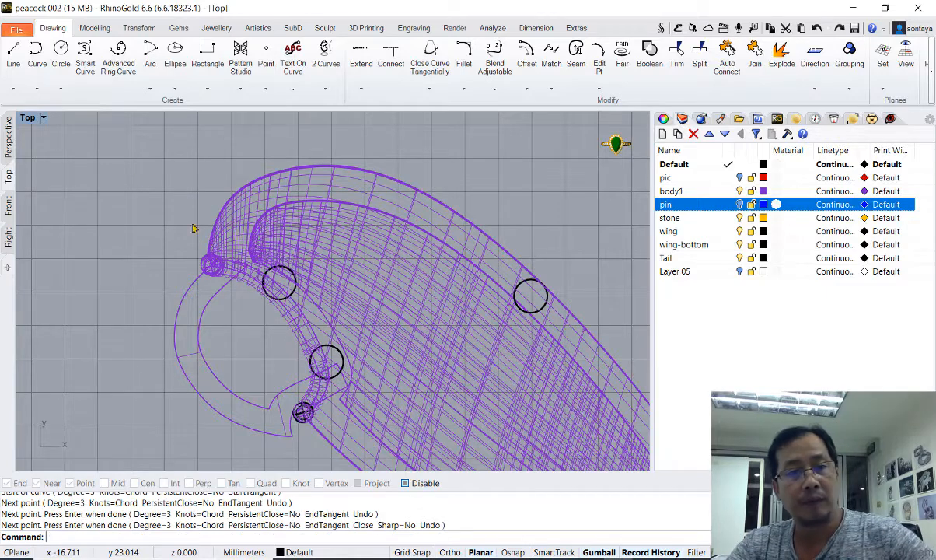
Draw a degree-3 control-point curve around the inner side of both neck guide circles, with both ends extending past the neck section.
click(36, 90)
click(54, 104)
click(185, 238)
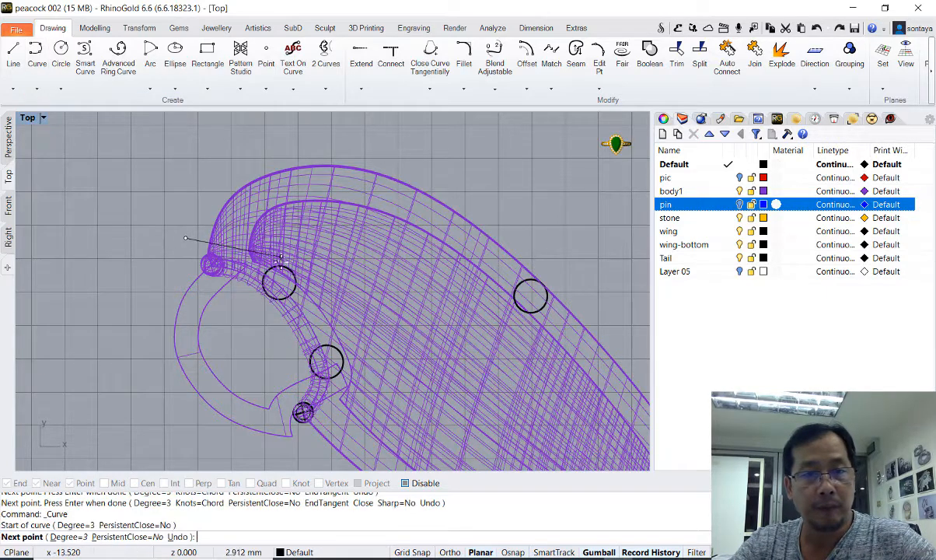
click(301, 272)
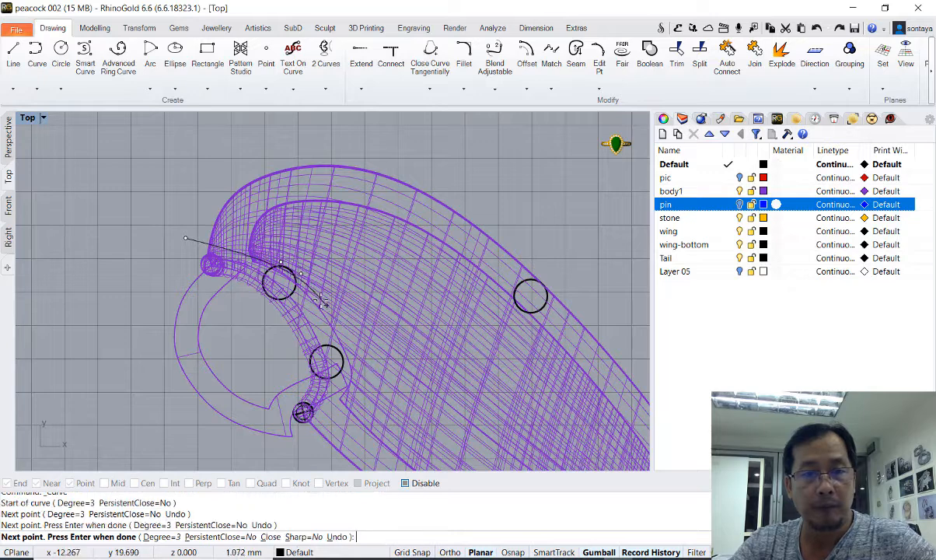
click(320, 299)
click(347, 358)
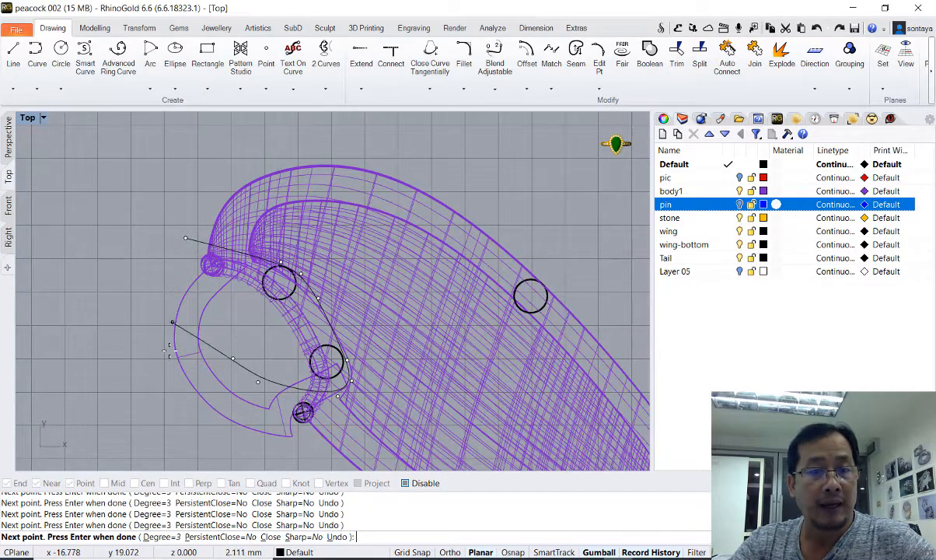
right_click(136, 360)
Draw a line across the curve's open ends and combine both with a curve Boolean, keeping the enclosed region as a closed outline.
click(14, 54)
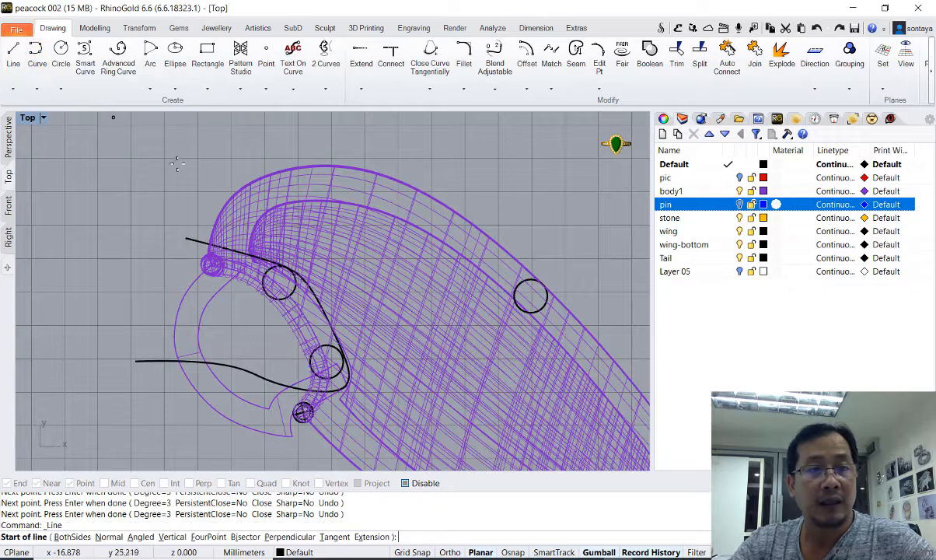
click(204, 190)
click(181, 400)
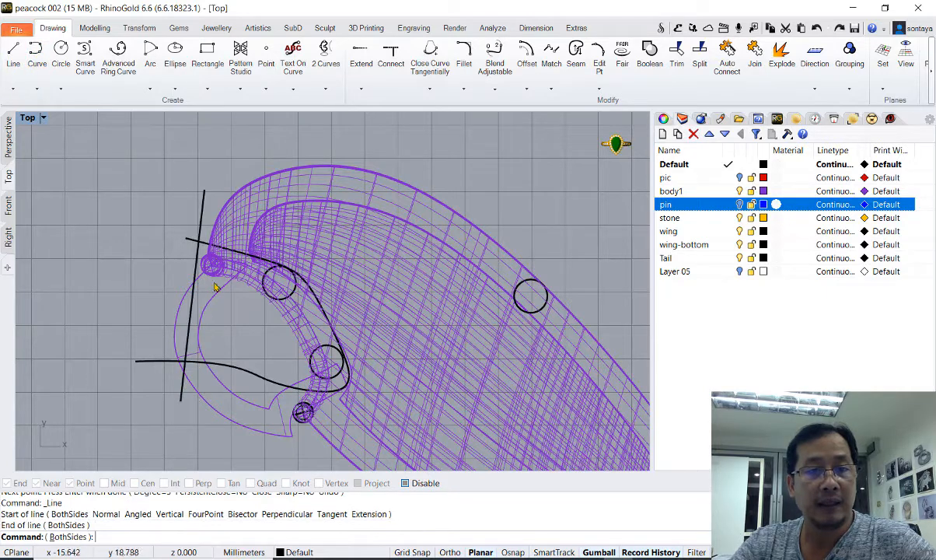
click(195, 240)
shift+click(202, 212)
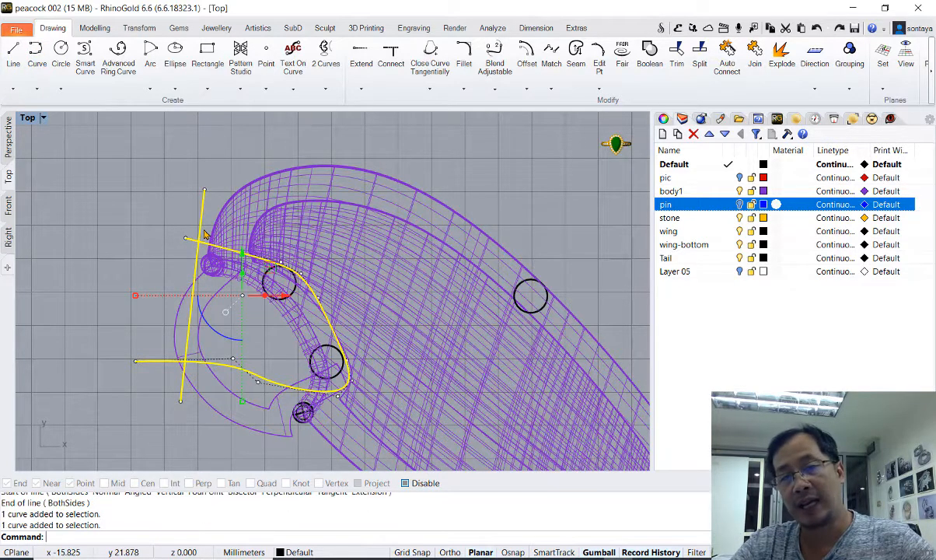
click(650, 56)
click(266, 336)
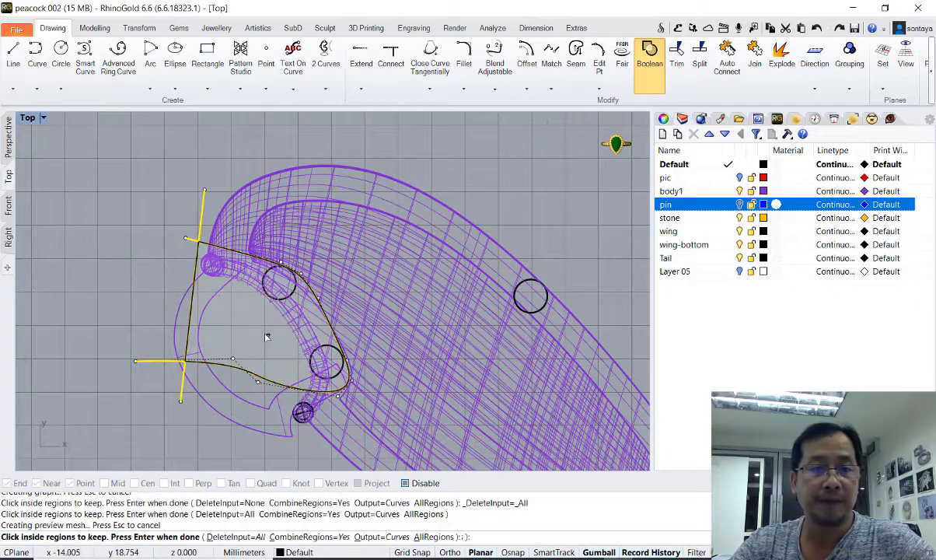
right_click(133, 196)
Cut the inner body with the closed outline using Auto Cut with KeepInside set to No.
click(8, 130)
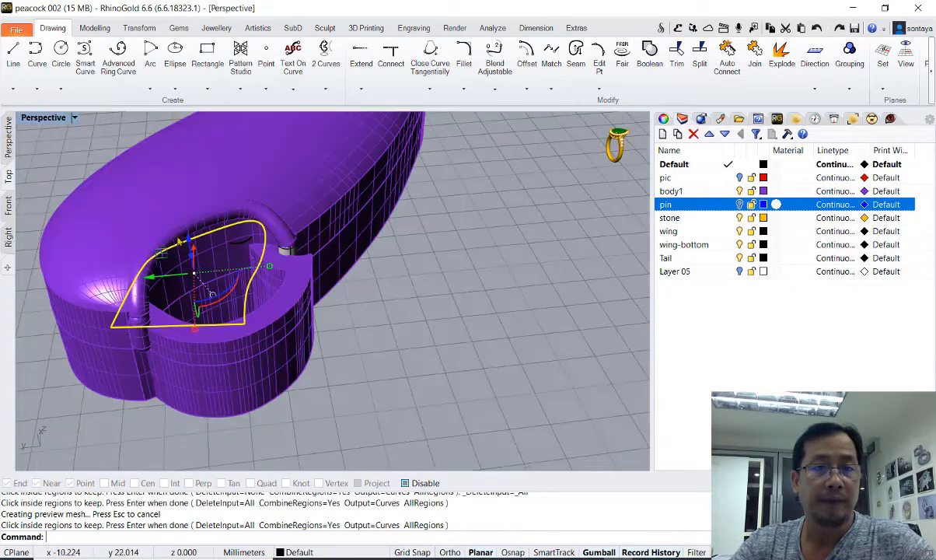
scroll(311, 273, down, 5)
right_drag(347, 280, 459, 132)
click(99, 29)
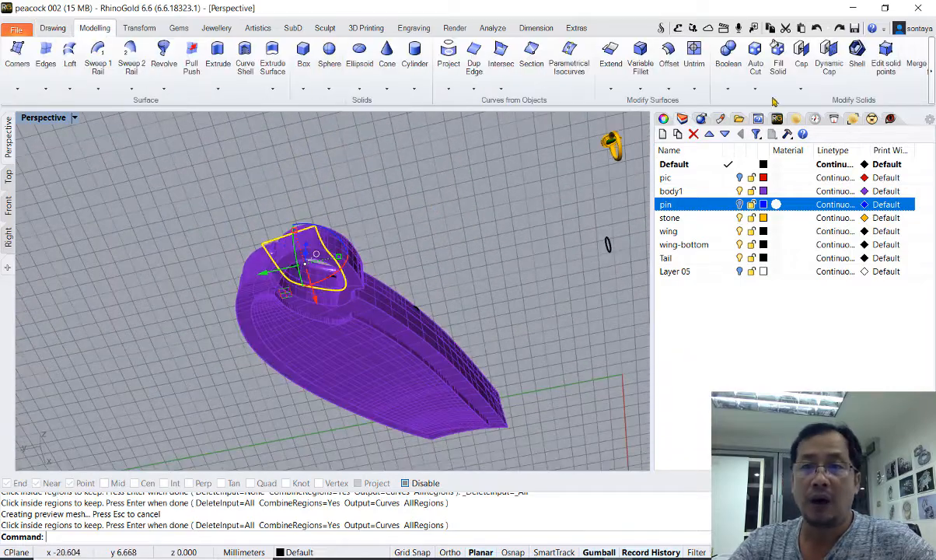
click(755, 54)
click(394, 384)
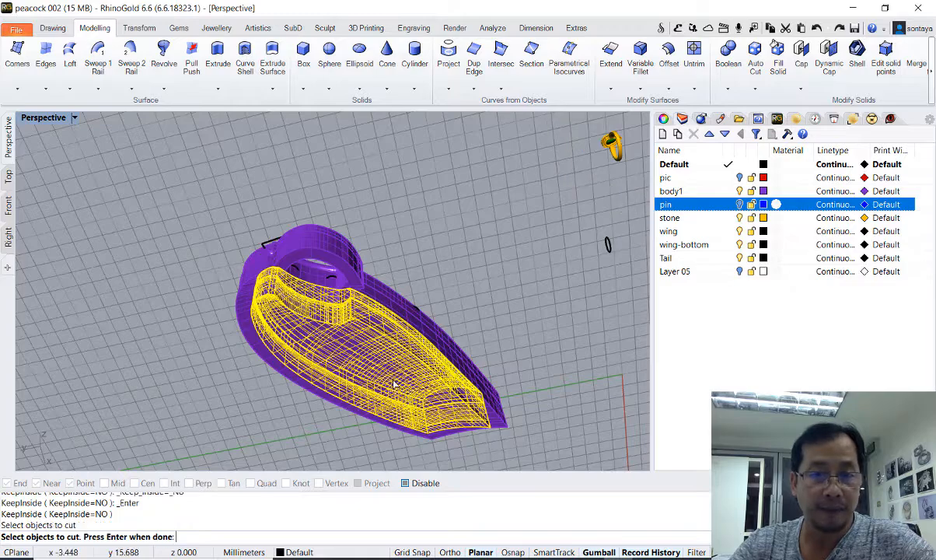
key(Return)
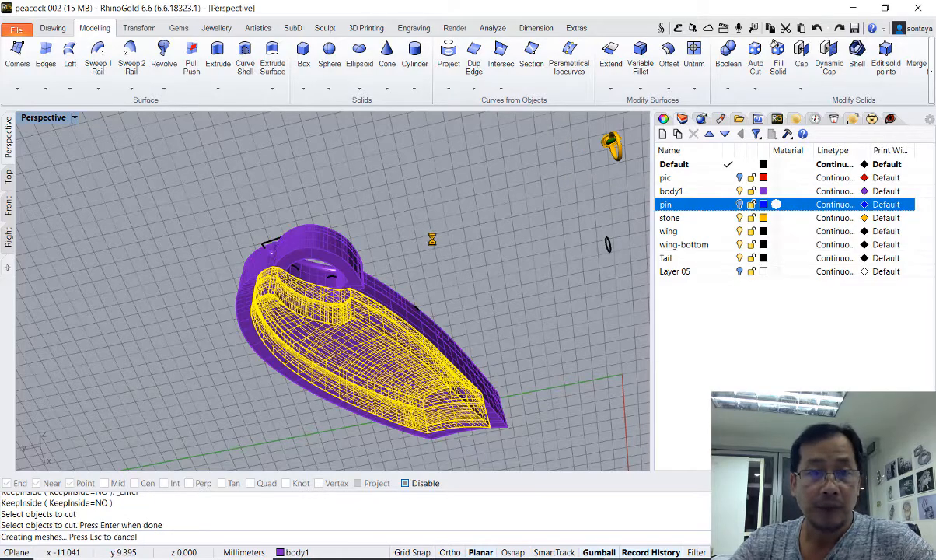
Check the trimmed inner body against the neck guide circles and delete the closed cutting outline.
right_drag(412, 306, 219, 308)
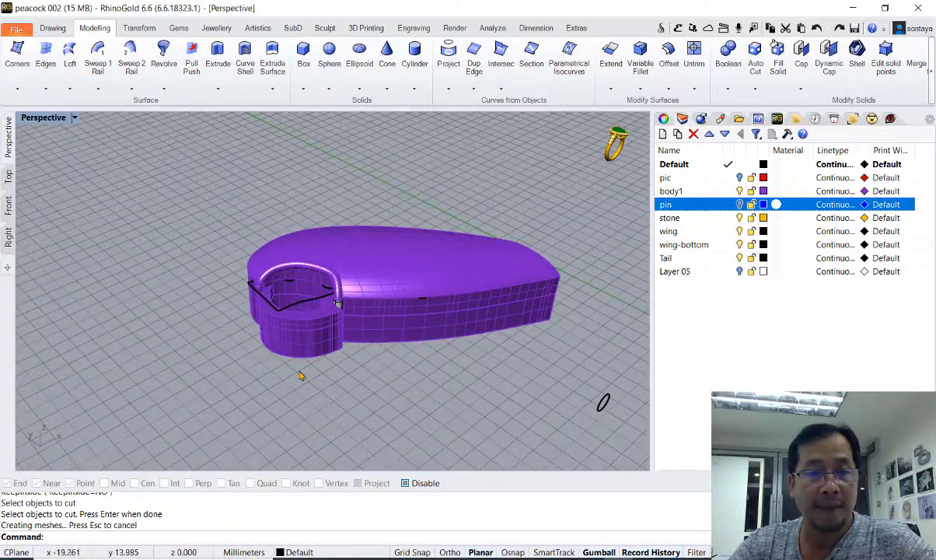
right_drag(301, 375, 226, 350)
click(9, 172)
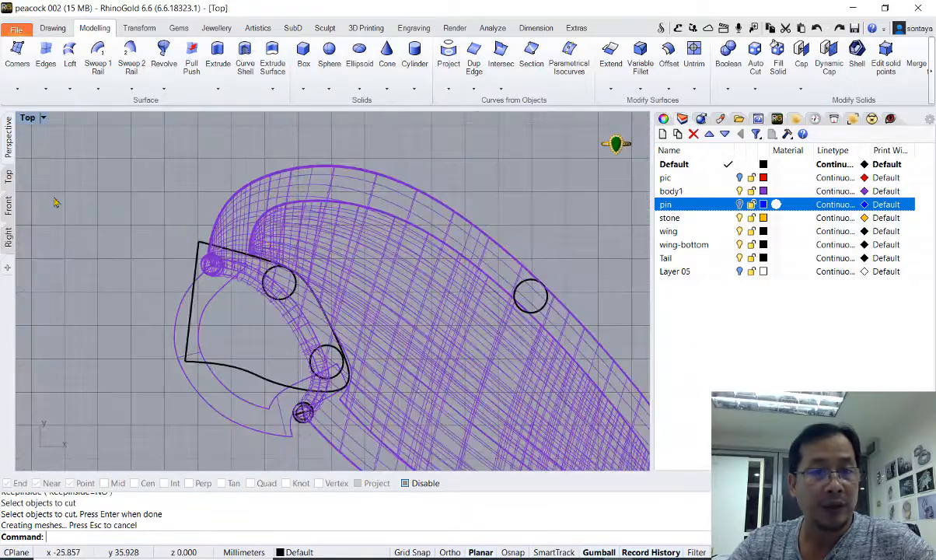
scroll(249, 295, up, 3)
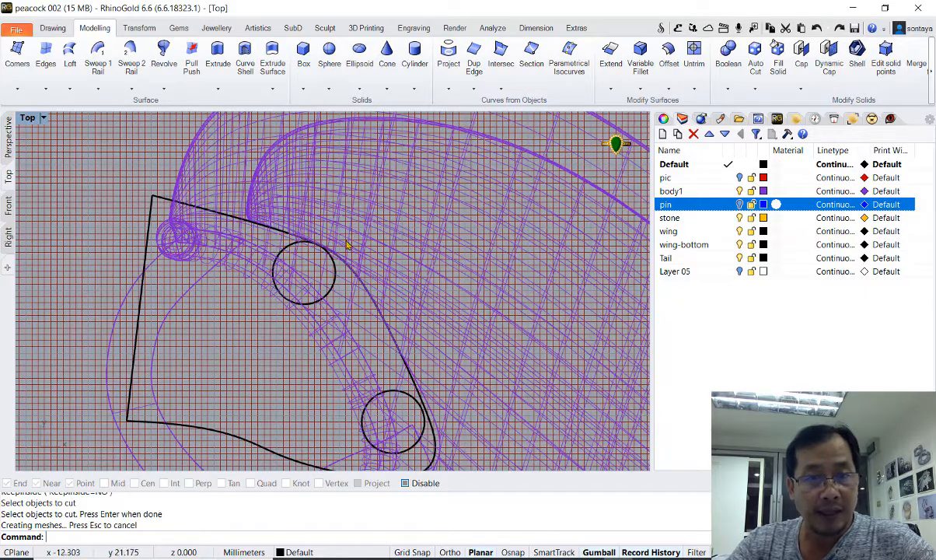
scroll(315, 251, down, 3)
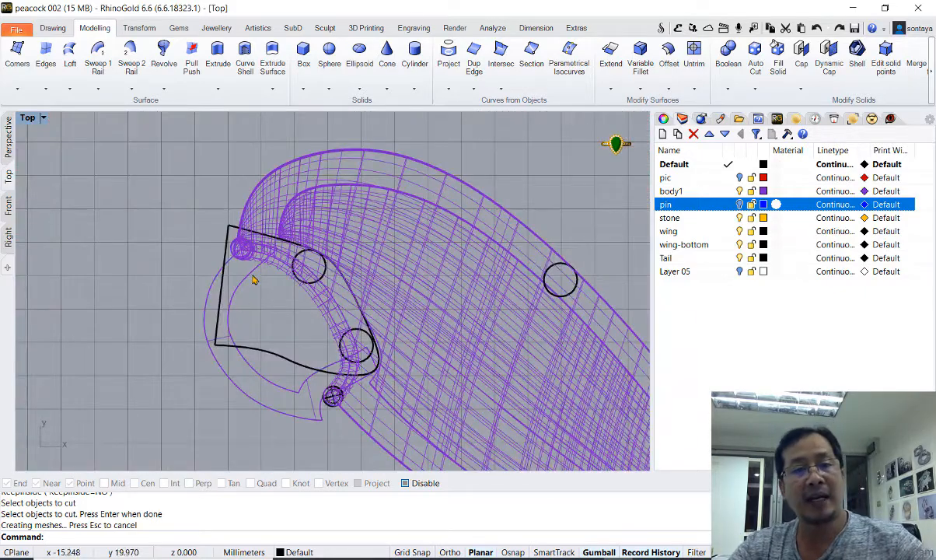
click(230, 227)
key(Delete)
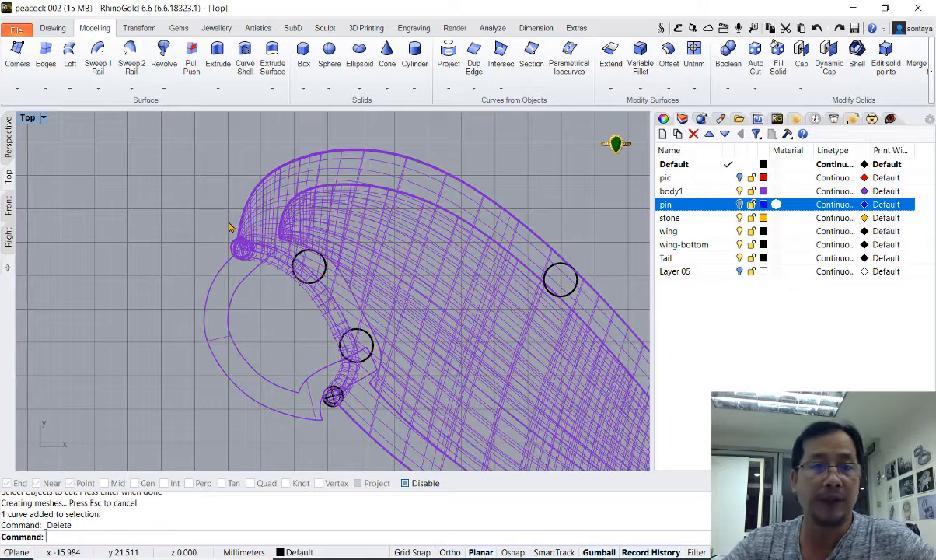
Draw a short degree-3 interpolated curve diagonally across the upper end of the neck joint, beside the upper guide circle, and nudge it slightly.
click(52, 28)
click(36, 53)
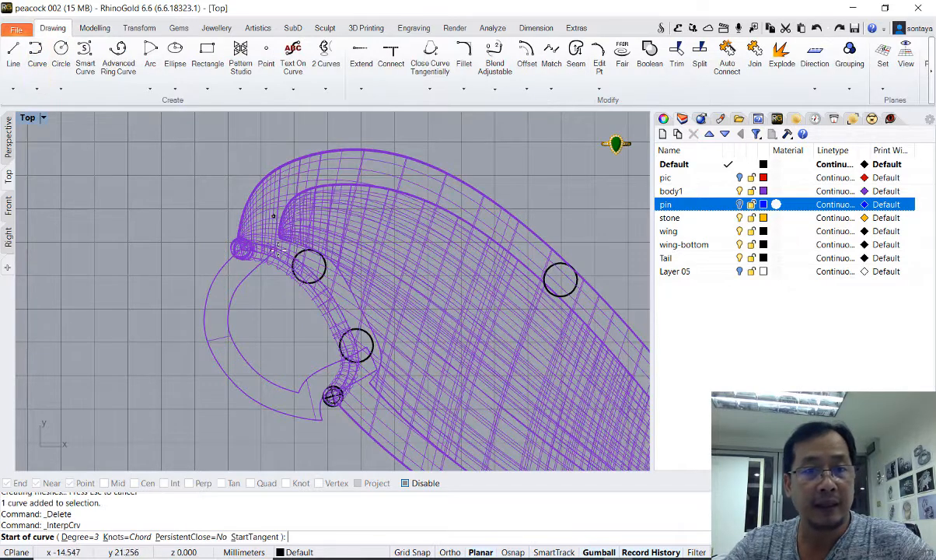
click(254, 270)
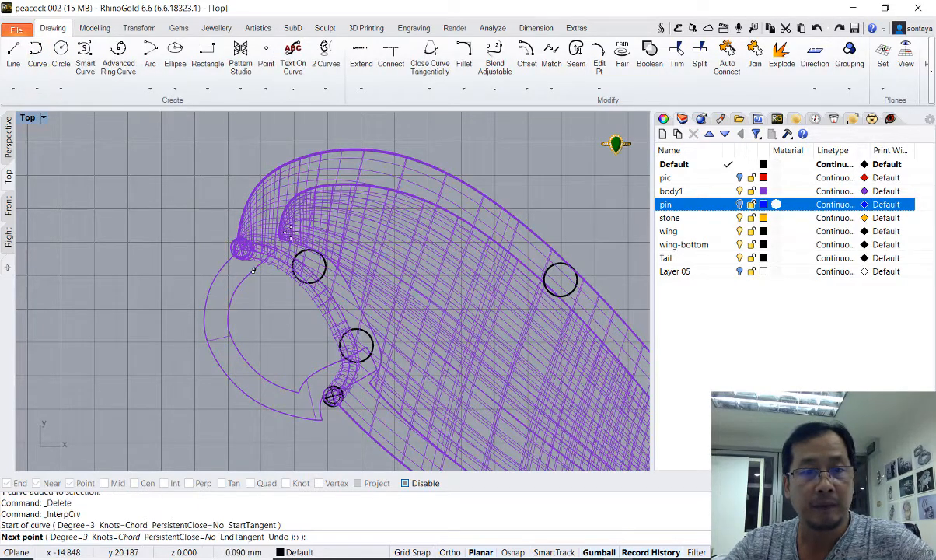
click(293, 232)
click(310, 218)
key(Return)
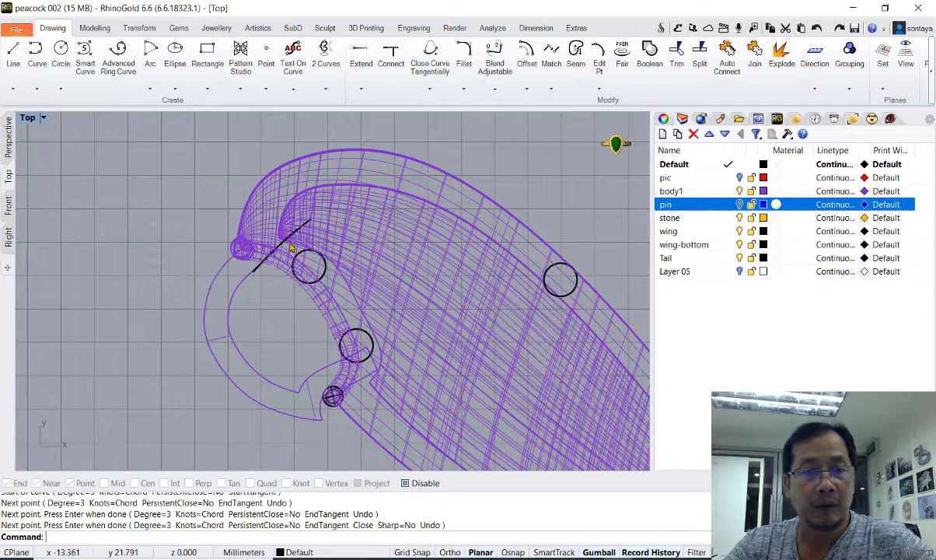
scroll(308, 227, up, 3)
click(303, 221)
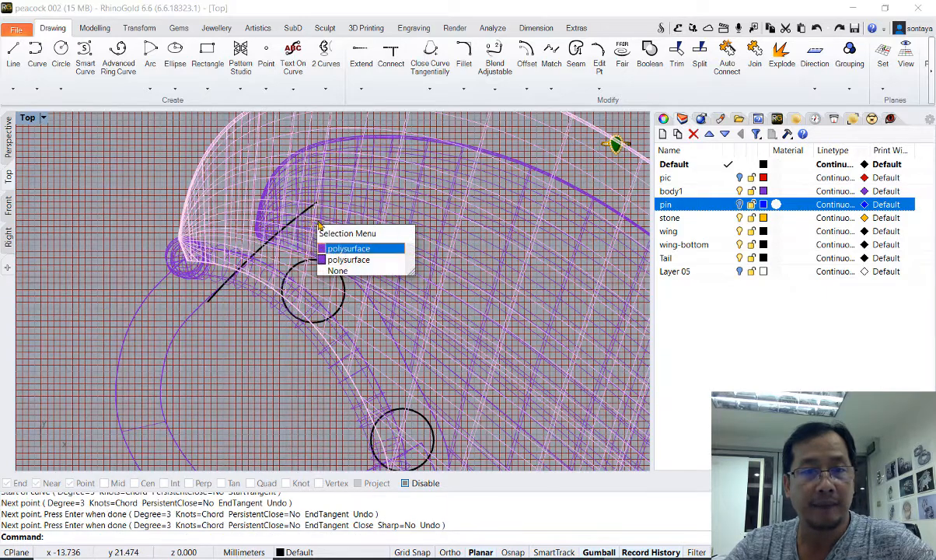
click(331, 255)
click(121, 240)
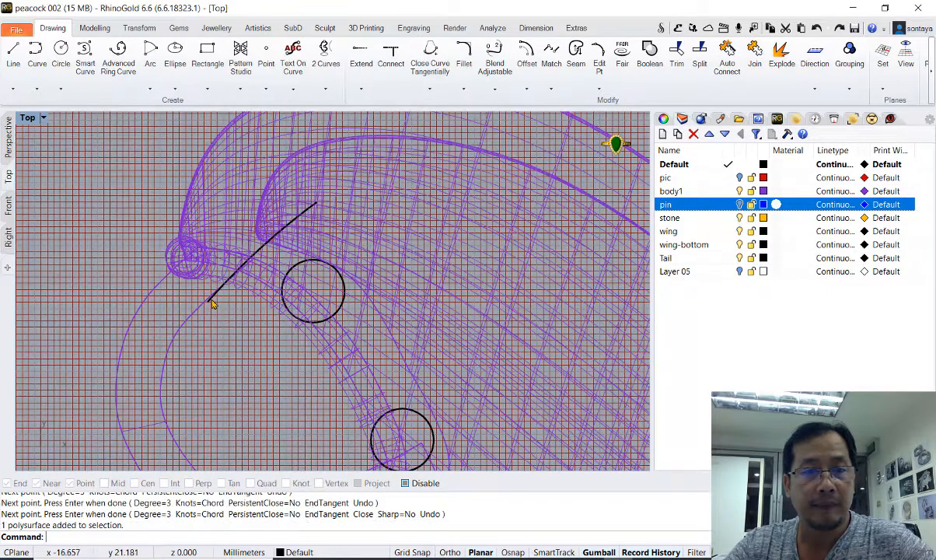
click(211, 299)
drag(294, 228, 292, 230)
scroll(211, 246, down, 2)
Draw an interpolated curve across the lower end of the neck joint, passing just below the lower guide circle into the body.
click(41, 59)
right_drag(323, 412, 314, 342)
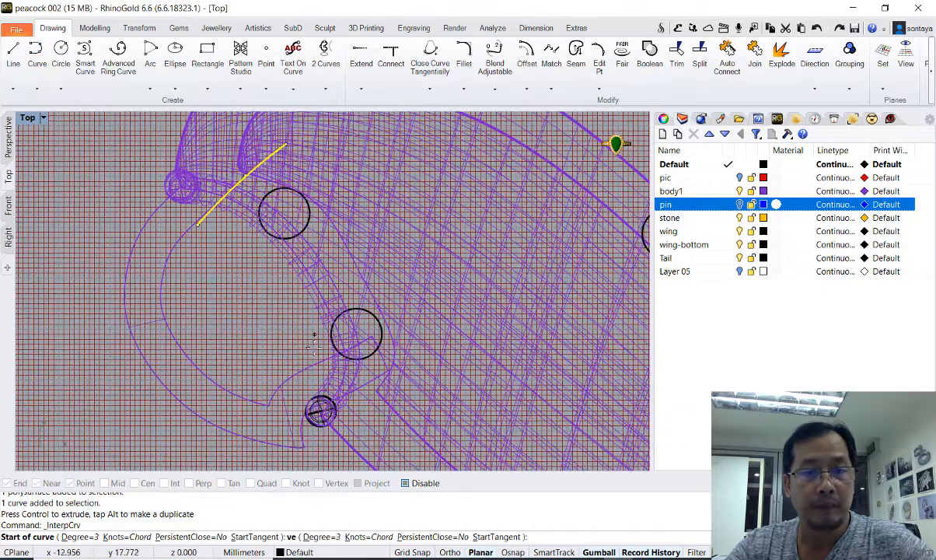
click(290, 343)
click(363, 364)
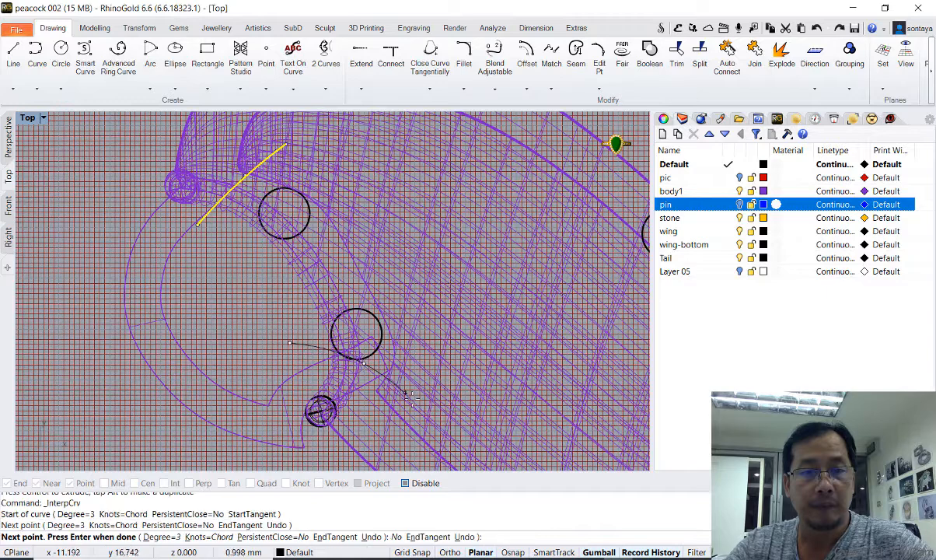
click(414, 410)
key(Return)
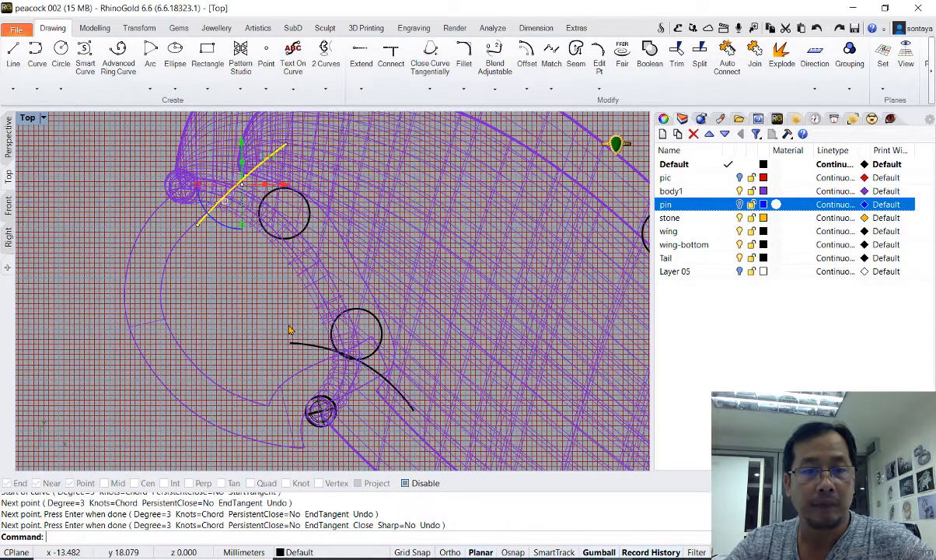
Draw an interpolated curve along the head side of both neck guide circles, crossing the ends of the two cross curves.
key(Return)
click(298, 352)
click(287, 315)
click(248, 257)
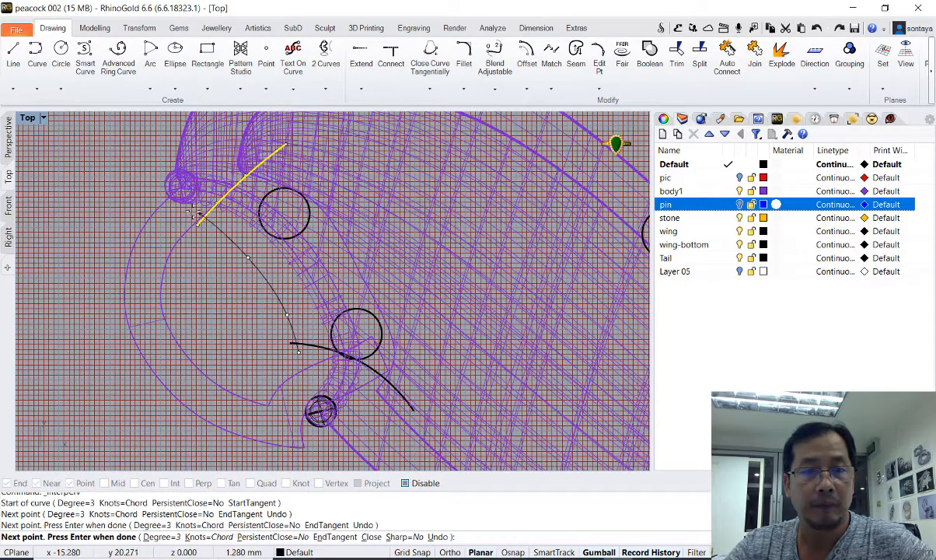
click(193, 212)
key(Return)
key(Return)
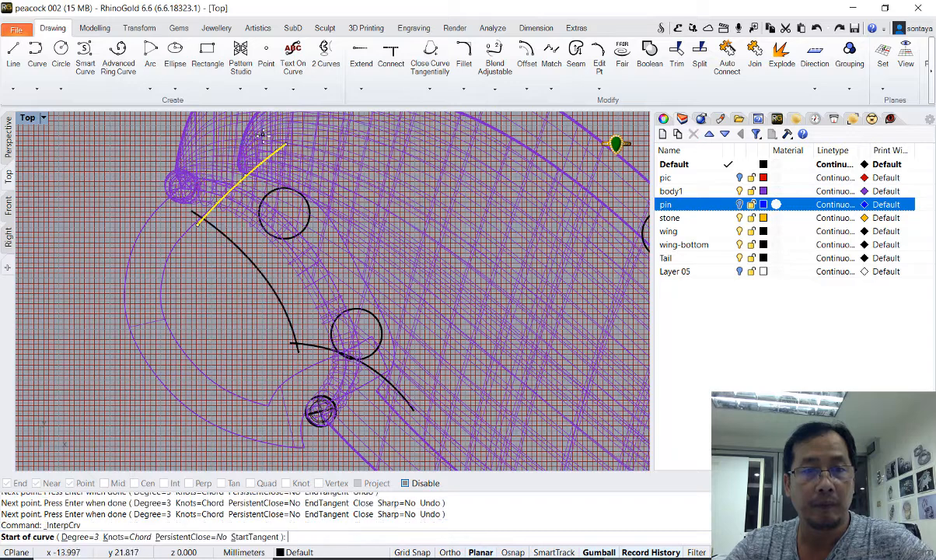
Draw an interpolated curve along the body side of both neck guide circles, linking the far ends of the two cross curves.
click(264, 136)
click(326, 180)
click(399, 284)
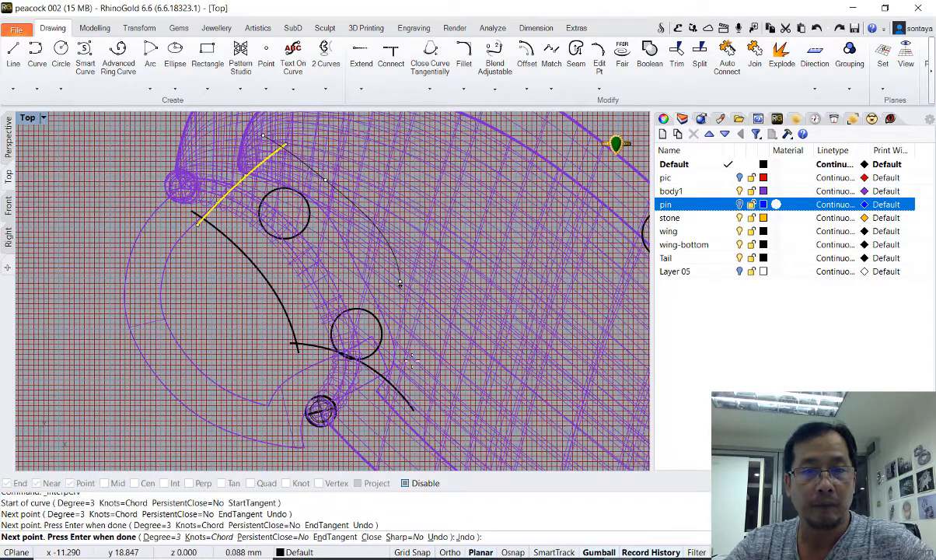
click(408, 403)
key(Return)
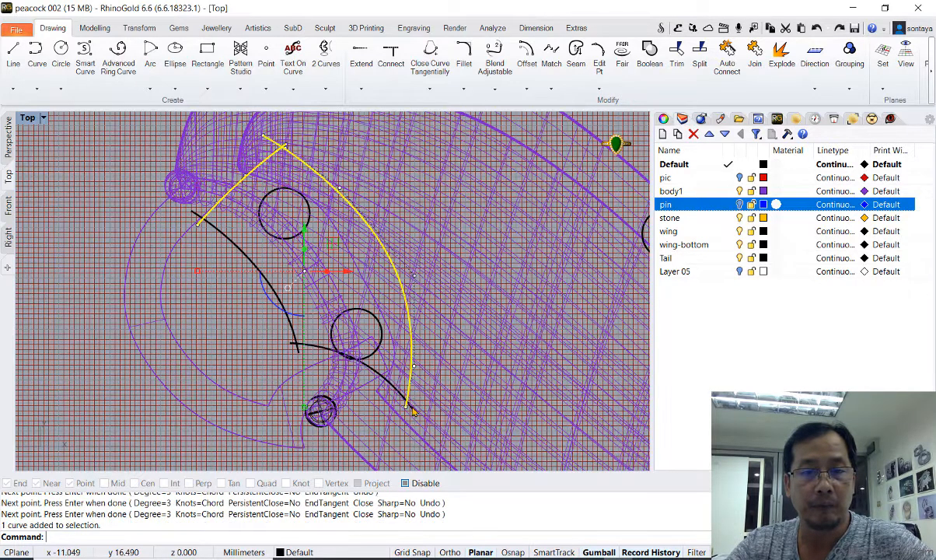
Combine the four neck curves with a curve Boolean, deleting the inputs and keeping the enclosed region as a closed outline.
shift+click(415, 413)
click(455, 449)
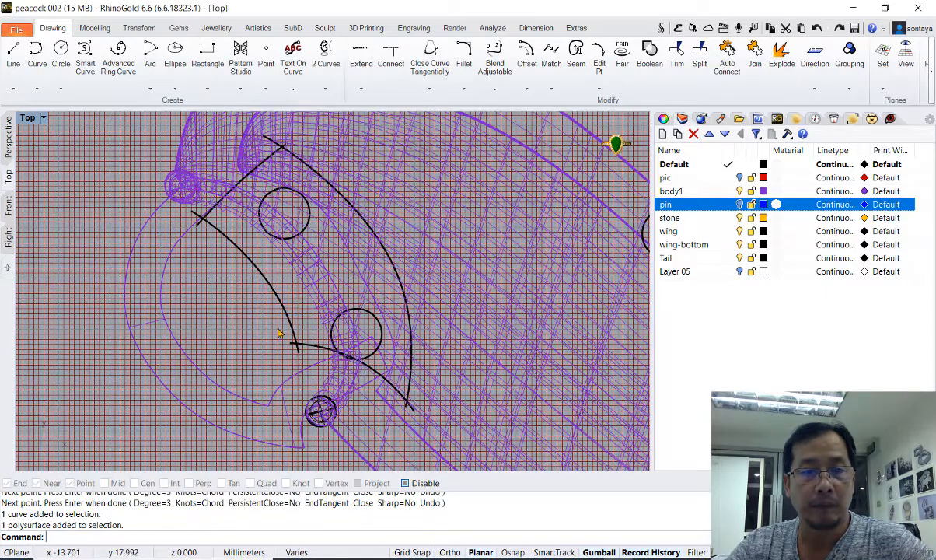
click(267, 297)
shift+click(294, 330)
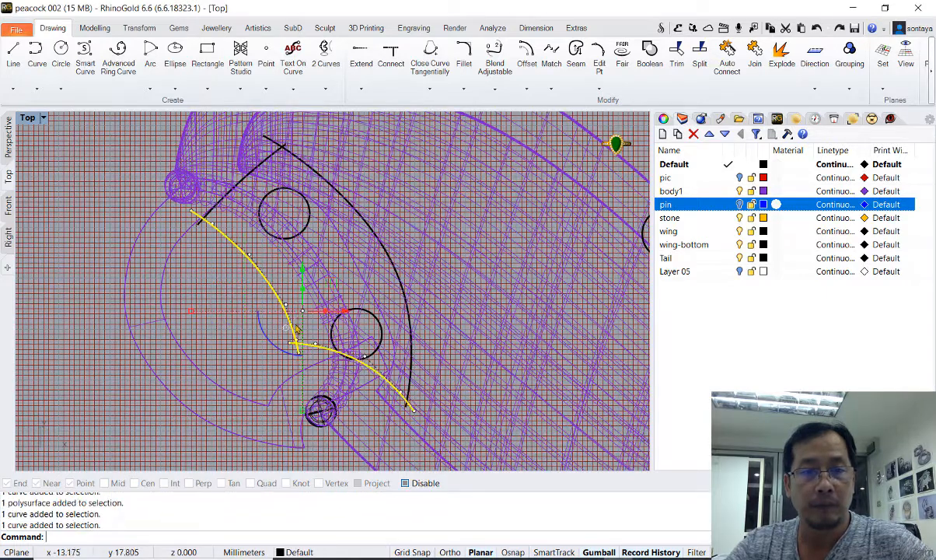
shift+click(200, 221)
scroll(414, 357, up, 4)
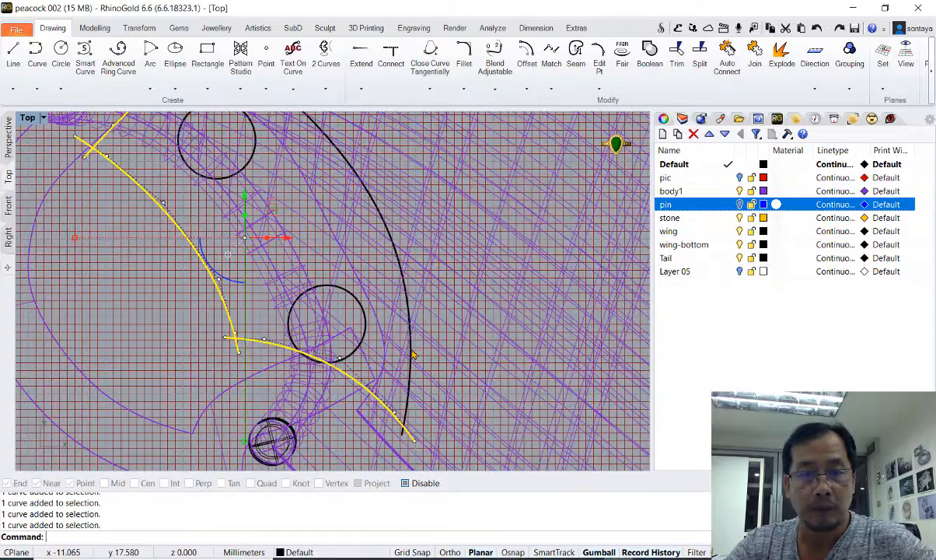
shift+click(411, 355)
scroll(413, 337, down, 6)
click(651, 60)
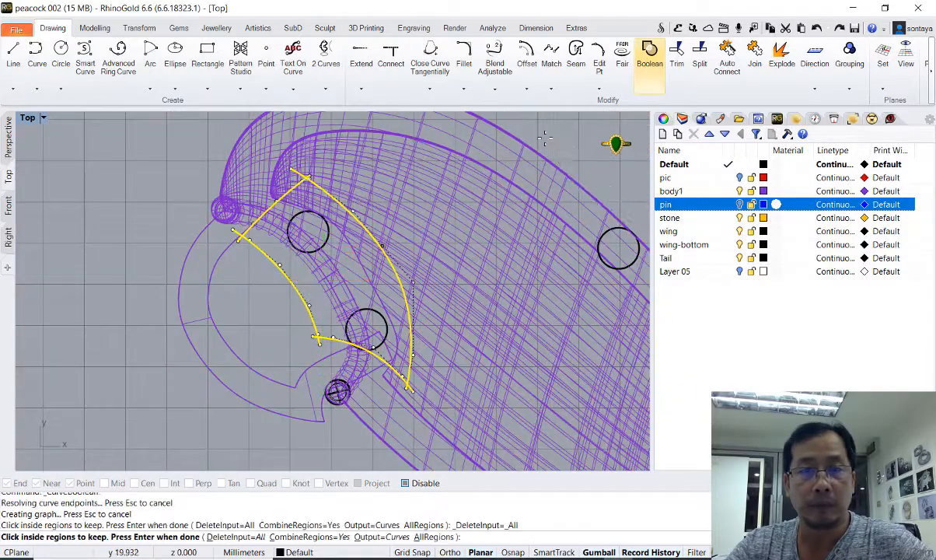
click(331, 278)
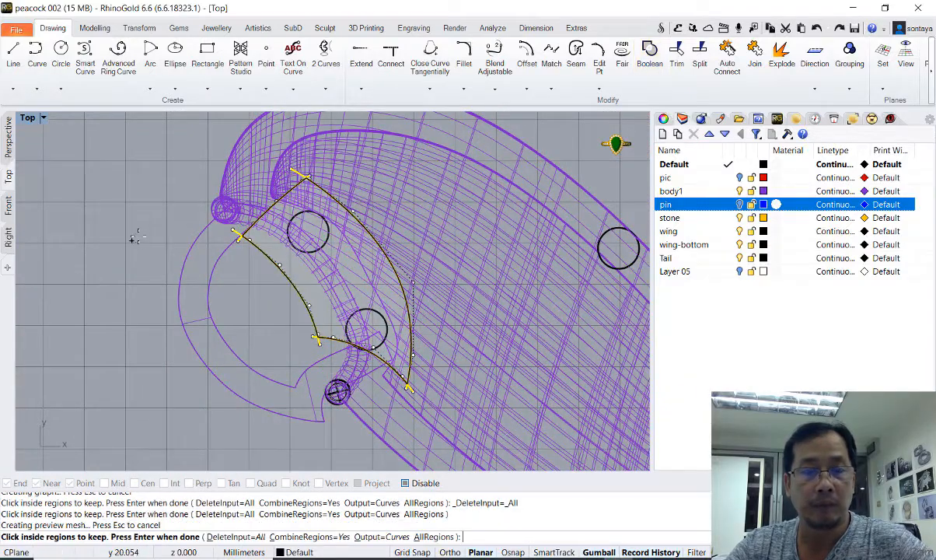
right_click(163, 222)
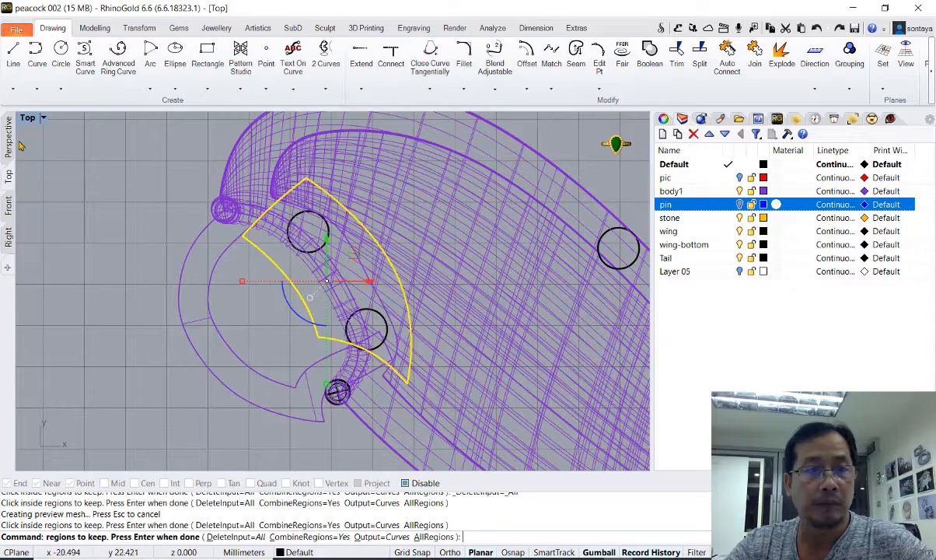
Lower the closed outline to about the body's mid-height in the Front view and extrude it downward as a solid past the body's bottom edge.
click(9, 137)
right_drag(212, 291, 221, 269)
click(10, 209)
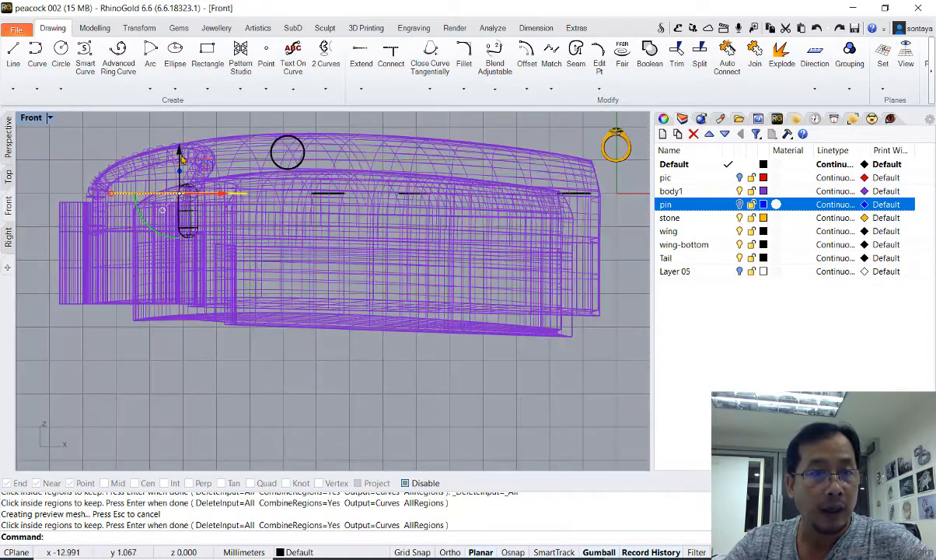
drag(173, 152, 175, 233)
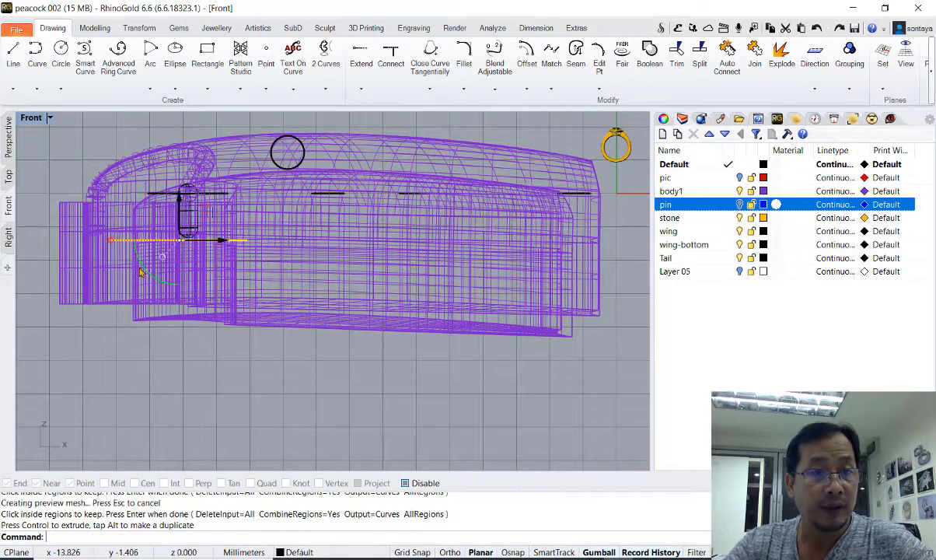
click(95, 28)
click(218, 58)
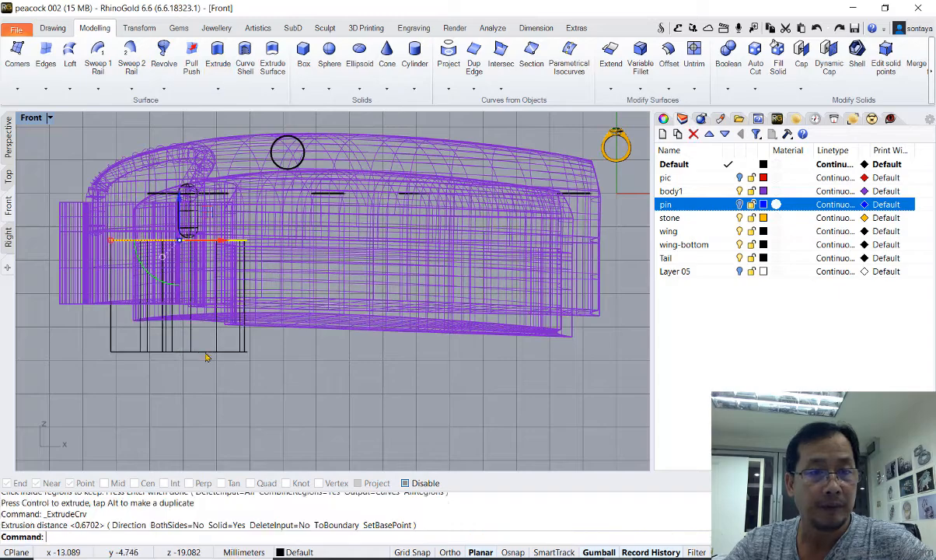
click(82, 356)
Raise the extruded block slightly and check its position in the neck opening from above and below.
click(10, 139)
mouse_move(194, 259)
right_down()
mouse_move(230, 345)
mouse_move(207, 324)
mouse_move(276, 311)
right_up()
scroll(279, 270, up, 3)
click(279, 271)
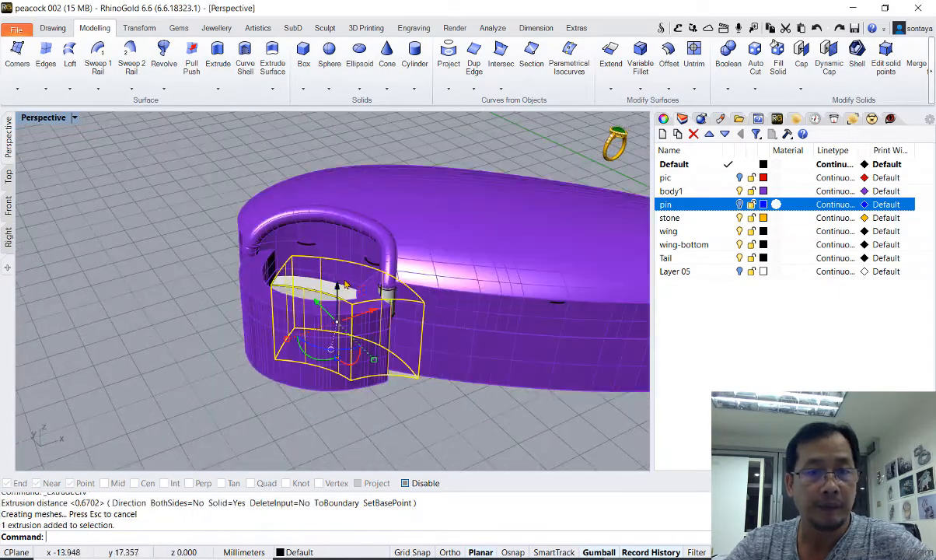
scroll(340, 284, up, 2)
drag(326, 290, 300, 280)
key(Escape)
scroll(297, 279, up, 3)
right_drag(297, 279, 213, 282)
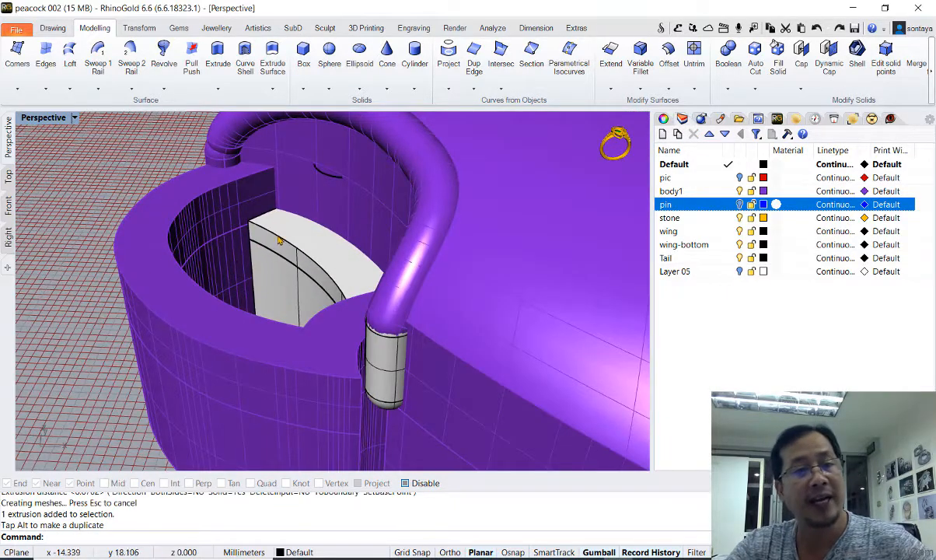
click(303, 251)
right_drag(303, 251, 362, 262)
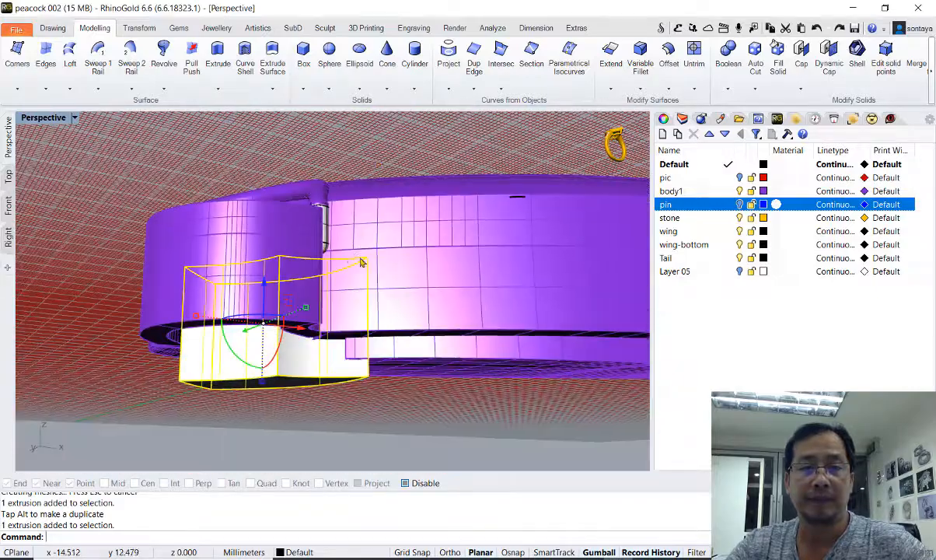
key(Escape)
Subtract the extruded block from the outer body with a Boolean Difference, with DeleteInput set to Yes.
click(729, 90)
click(766, 127)
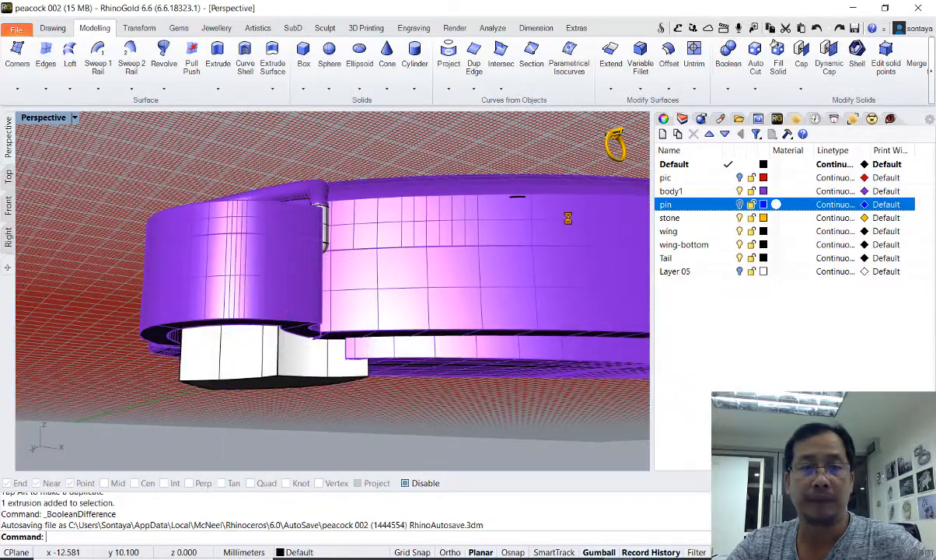
click(382, 306)
right_click(380, 301)
click(311, 350)
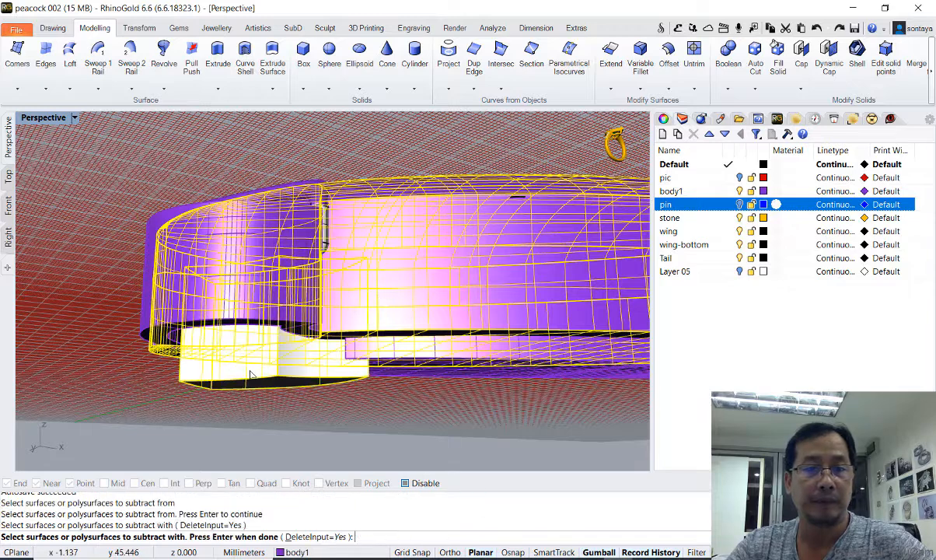
right_click(311, 350)
Subtract the inner body from the outer body with a Boolean Difference to hollow the brooch.
right_drag(187, 186, 226, 282)
right_drag(201, 238, 263, 170)
right_drag(272, 303, 284, 231)
right_click(285, 231)
click(112, 292)
right_click(138, 306)
click(361, 253)
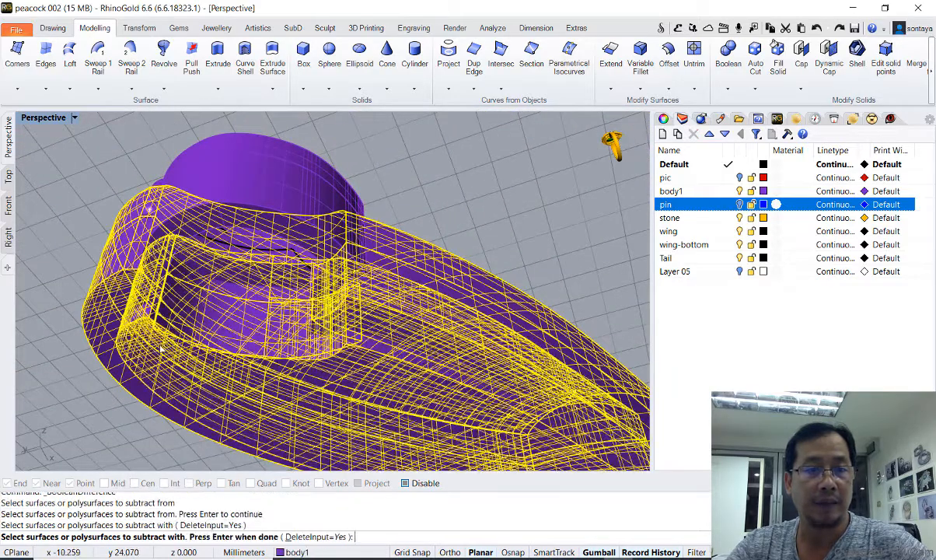
right_click(362, 253)
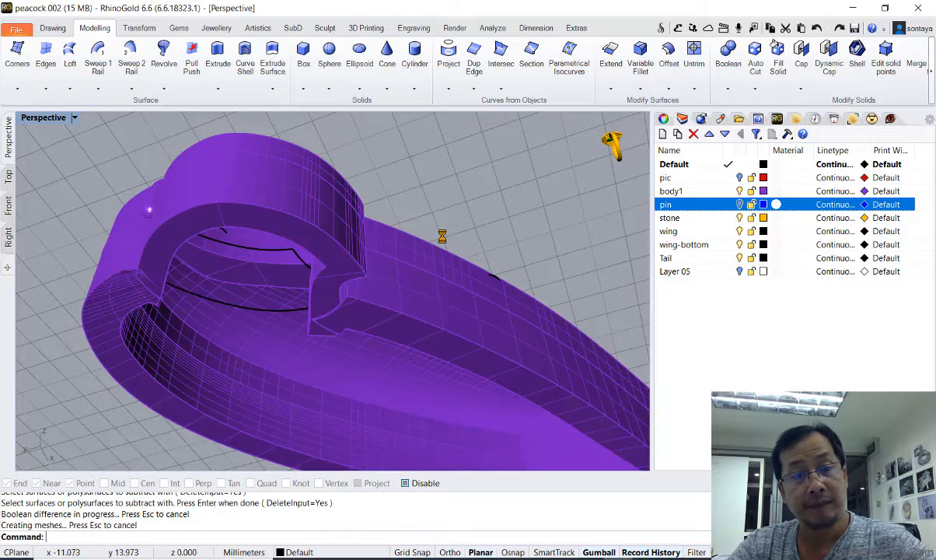
Set the Perspective viewport to Rendered display and bring the hollowed underside into view.
right_drag(419, 198, 378, 360)
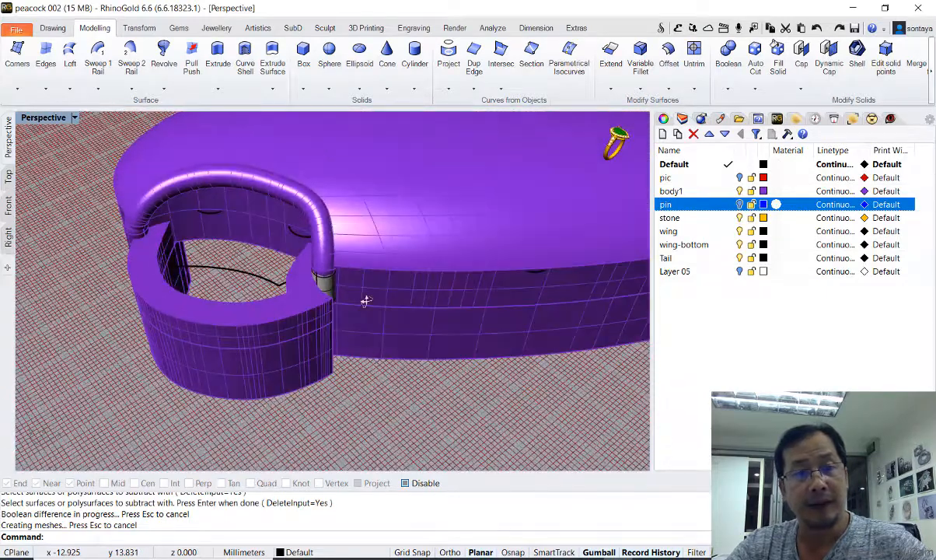
right_drag(365, 301, 570, 179)
mouse_move(570, 180)
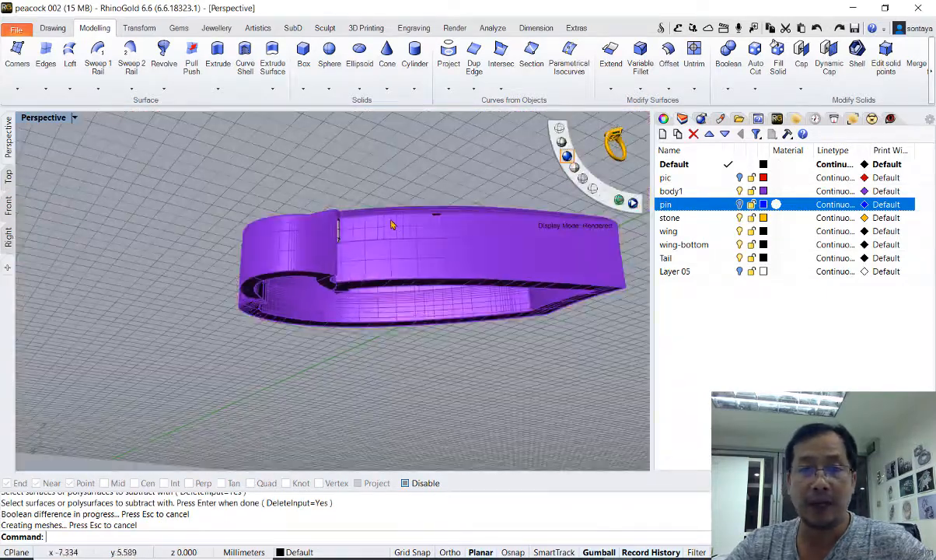
key(ctrl+alt+r)
right_drag(364, 169, 393, 247)
scroll(364, 277, up, 5)
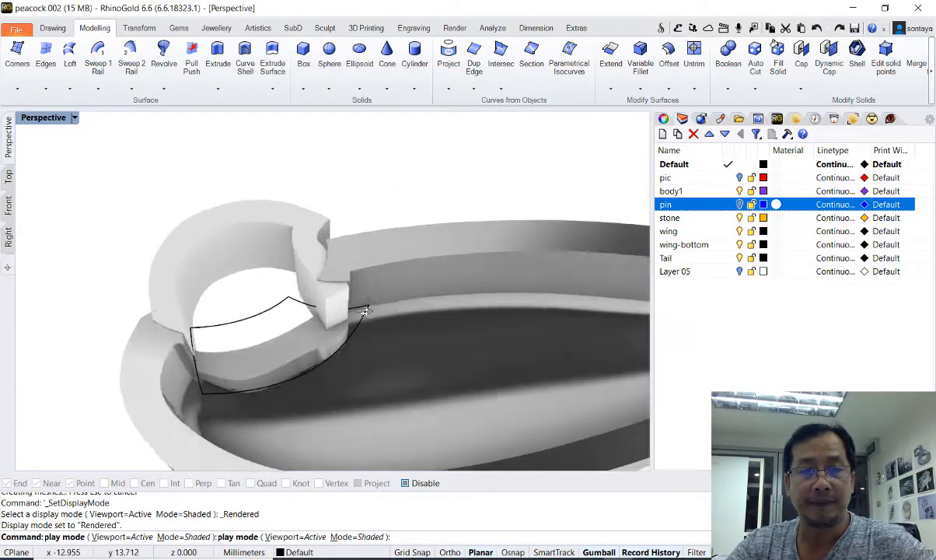
Examine the neck opening and wall edges of the hollowed body from below, the side and above.
mouse_move(366, 311)
right_down()
mouse_move(307, 345)
mouse_move(314, 331)
mouse_move(355, 313)
right_up()
scroll(334, 251, up, 3)
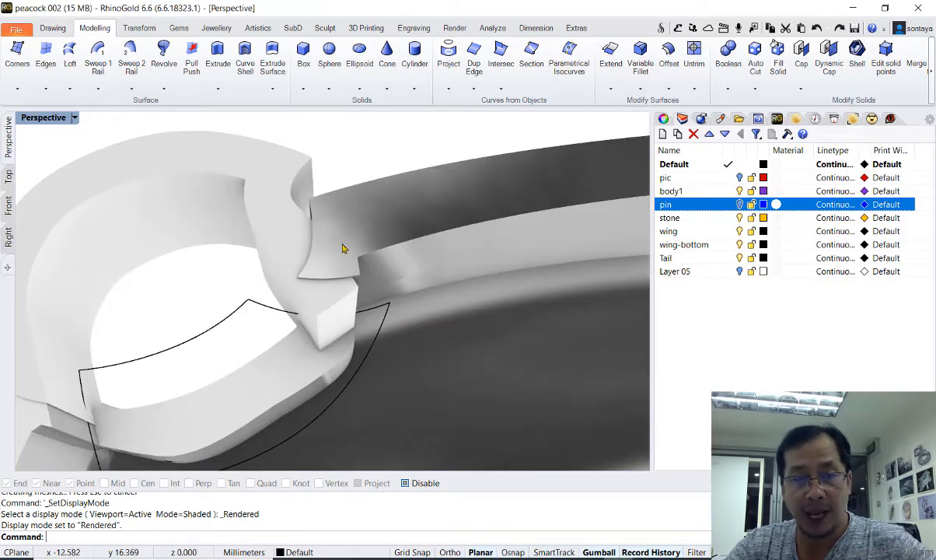
right_drag(352, 253, 176, 341)
scroll(172, 332, up, 3)
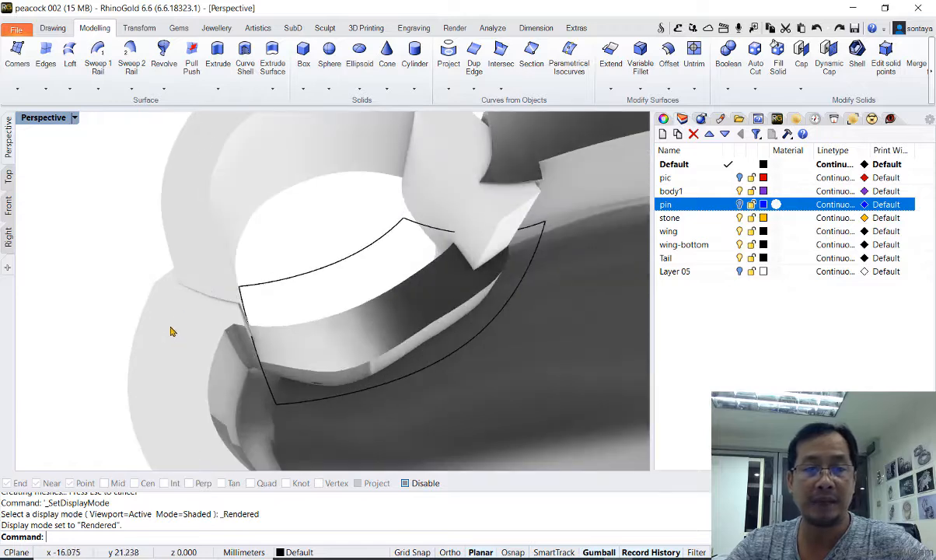
scroll(404, 210, down, 5)
right_drag(414, 184, 436, 330)
right_drag(455, 241, 516, 339)
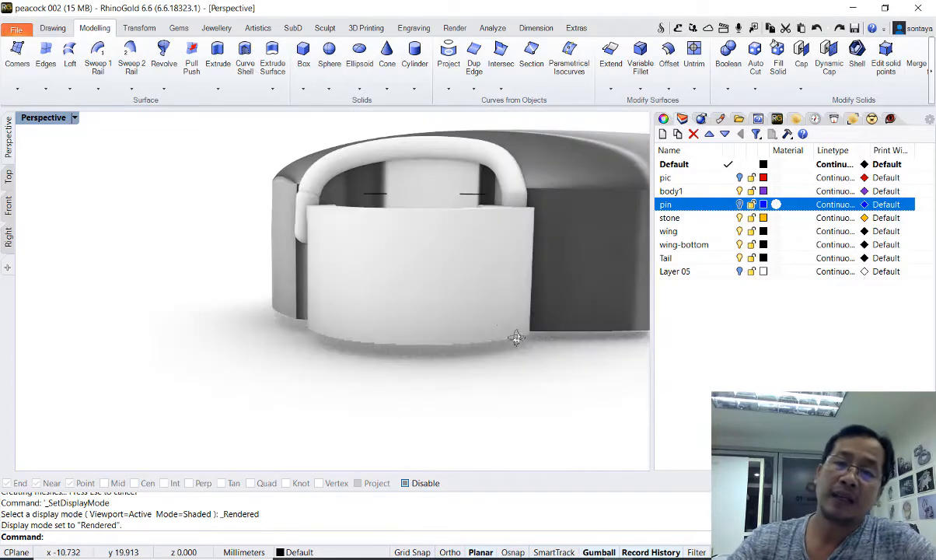
right_drag(465, 267, 295, 260)
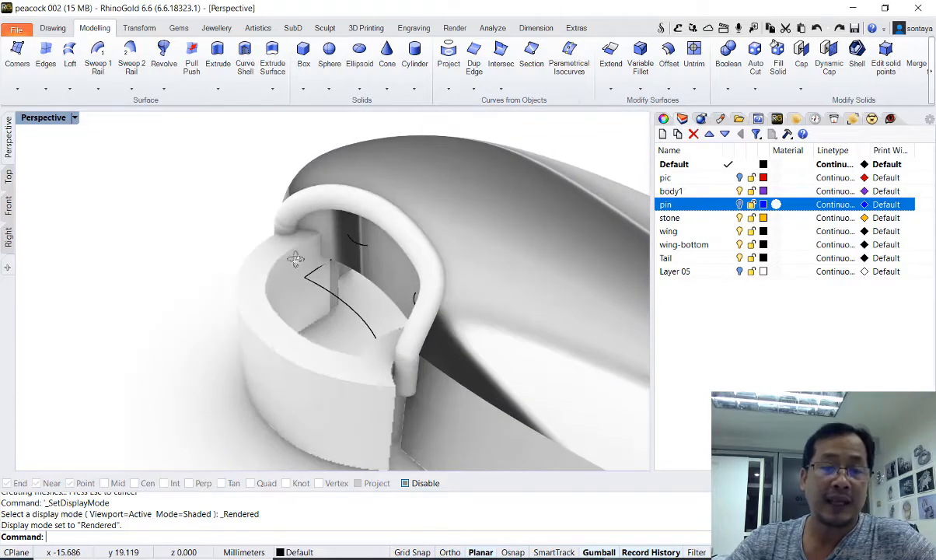
Delete the leftover closed cutting-profile curve inside the neck opening.
scroll(335, 299, up, 2)
click(352, 321)
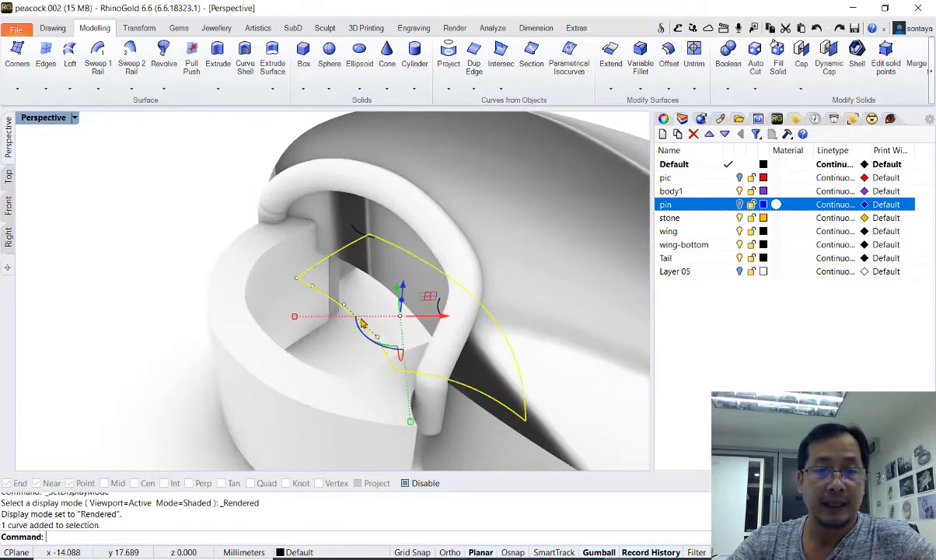
key(Delete)
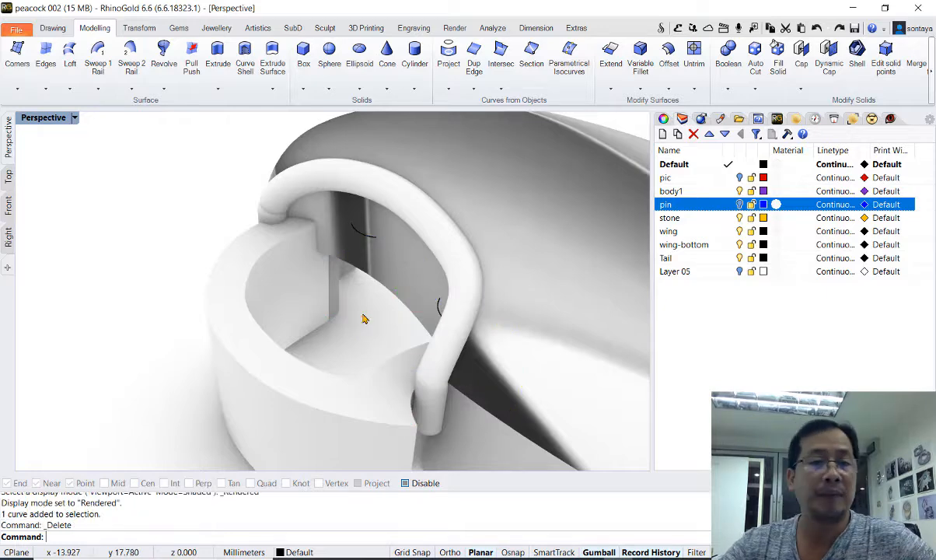
click(9, 175)
scroll(254, 261, up, 2)
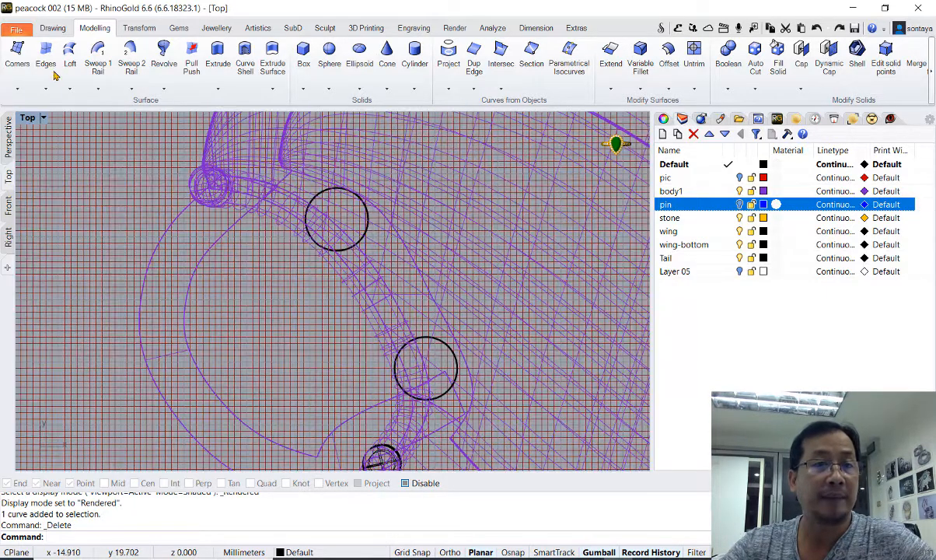
click(8, 139)
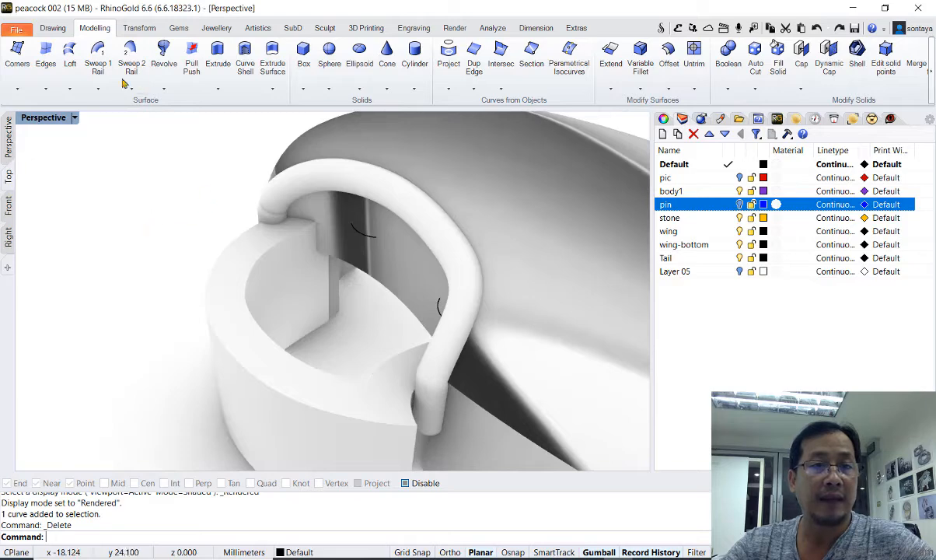
click(53, 27)
click(527, 61)
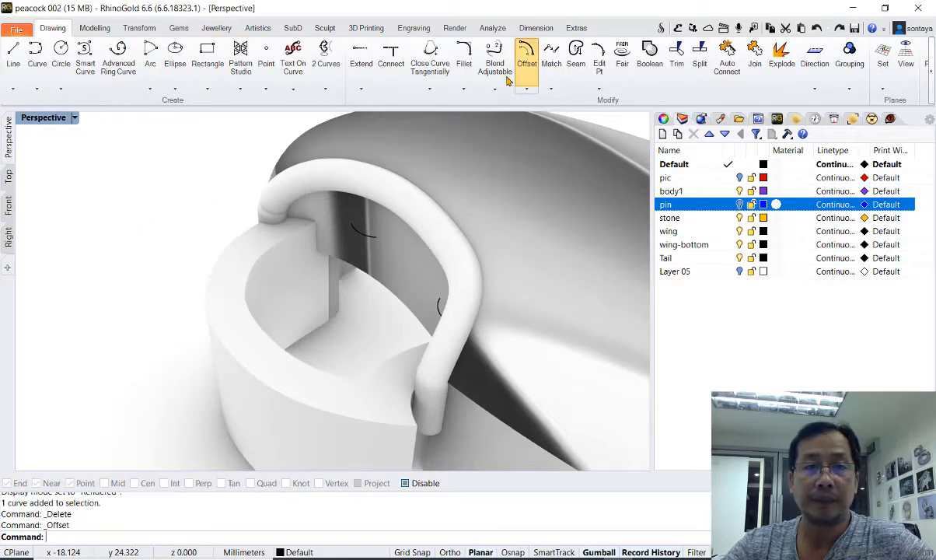
click(288, 239)
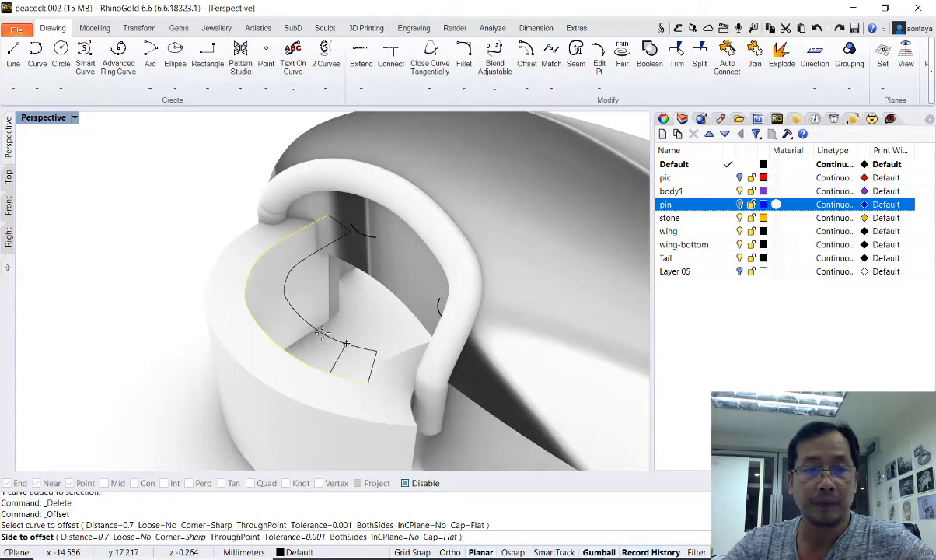
click(314, 231)
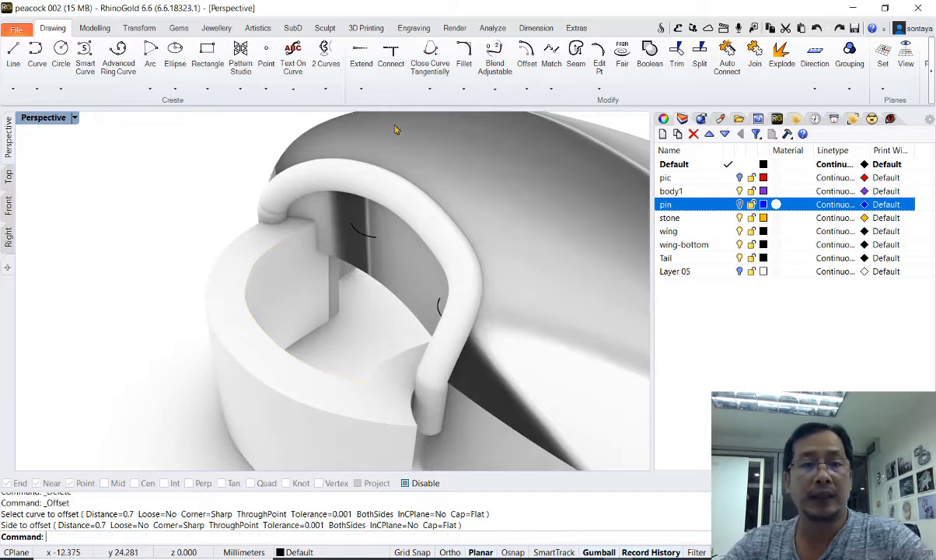
Duplicate the curved inner rim edge of the neck opening and the adjoining concave edge as curves.
click(95, 28)
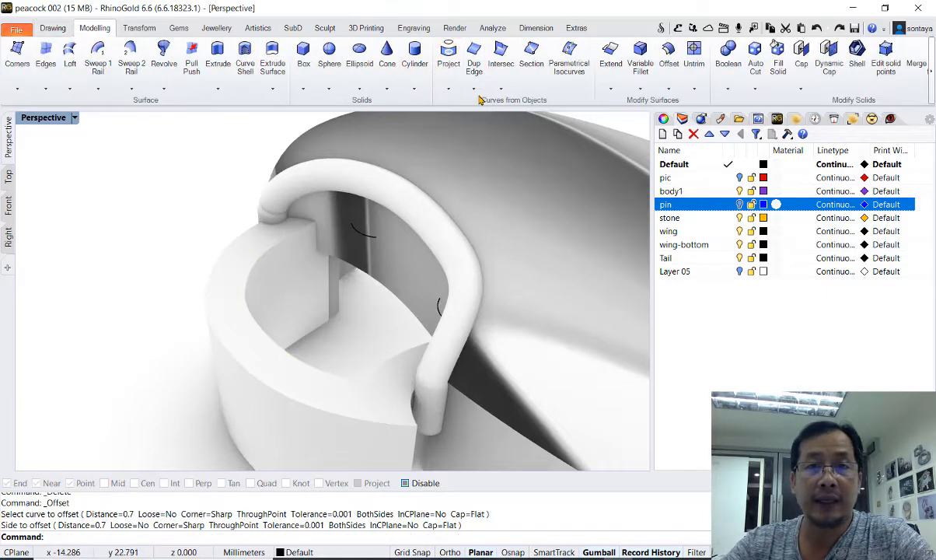
click(475, 90)
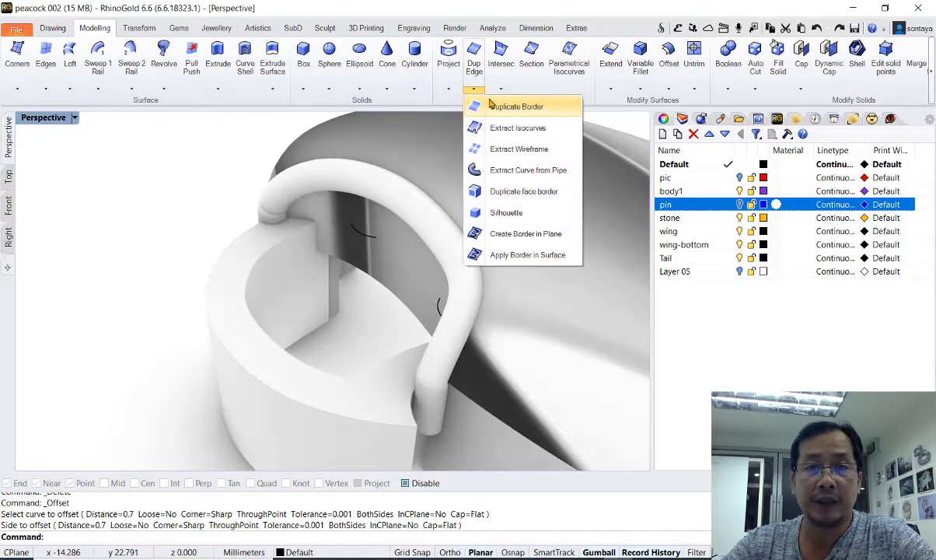
click(478, 100)
click(272, 245)
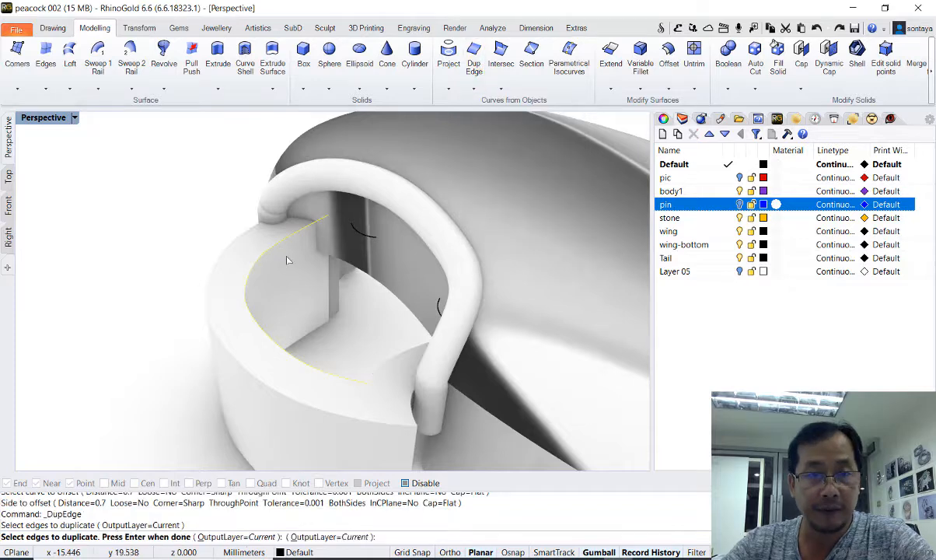
click(392, 361)
key(Return)
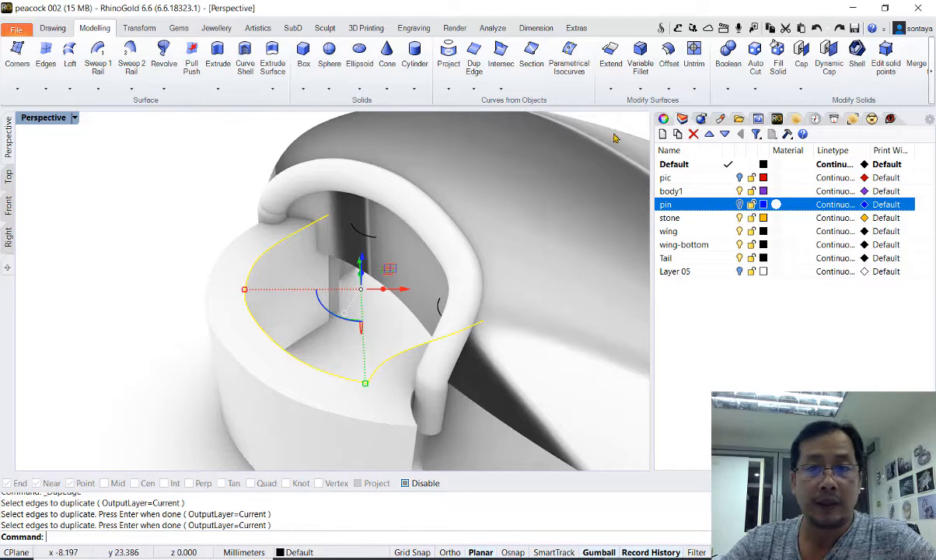
click(558, 173)
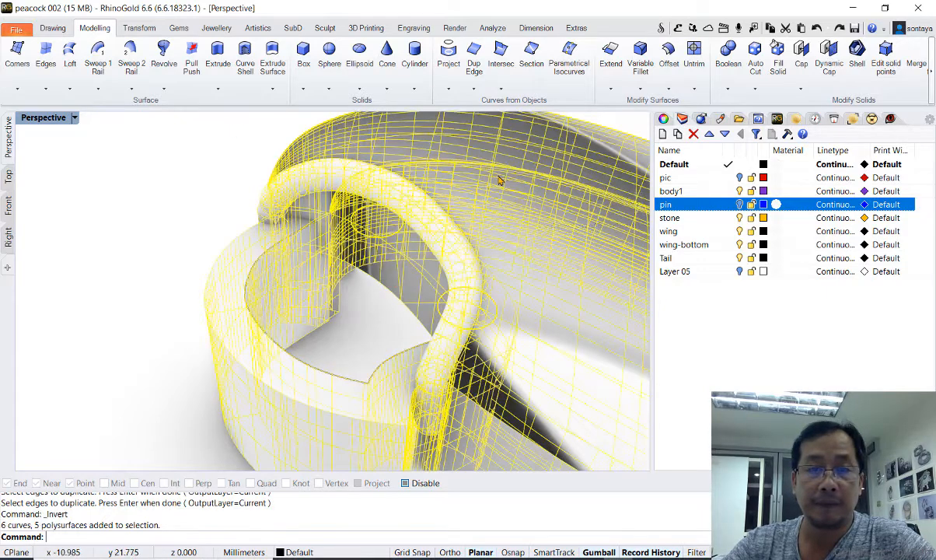
key(ctrl+z)
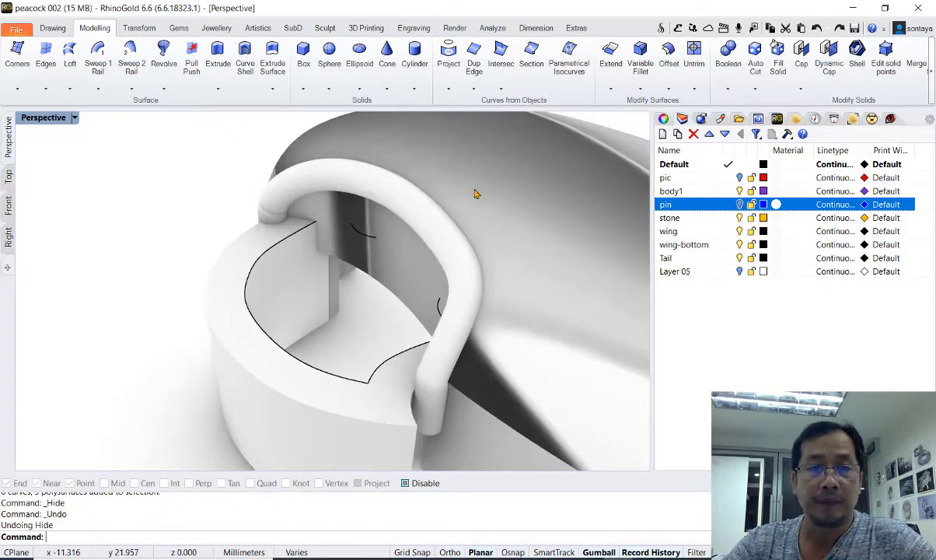
middle_click(343, 270)
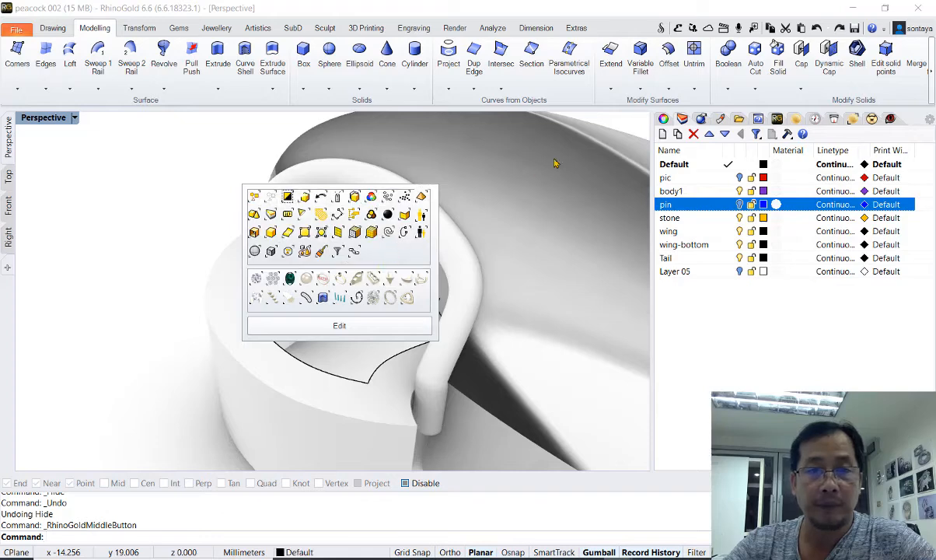
mouse_move(598, 161)
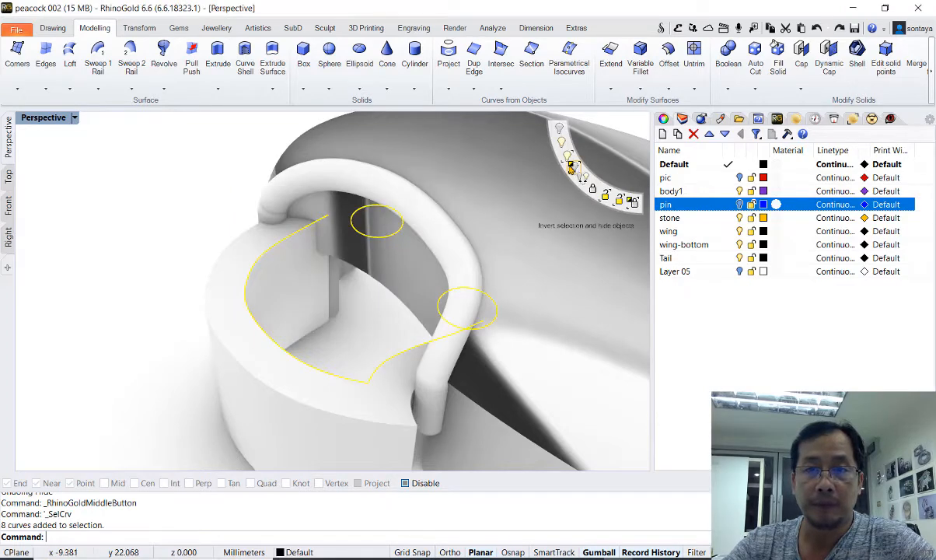
click(573, 169)
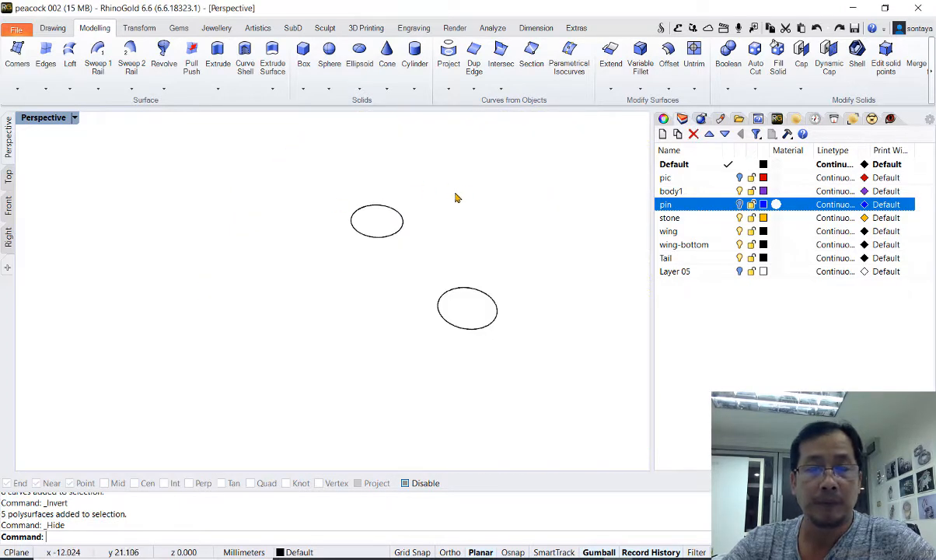
scroll(457, 197, down, 2)
key(ctrl+z)
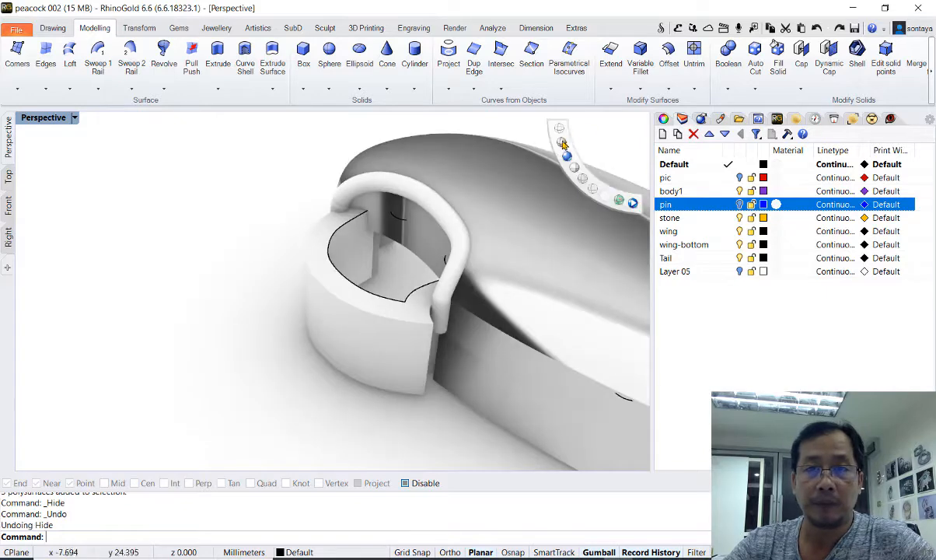
Set the Perspective viewport to Shaded display and isolate all curves by hiding the polysurfaces.
click(563, 144)
middle_click(384, 224)
click(397, 210)
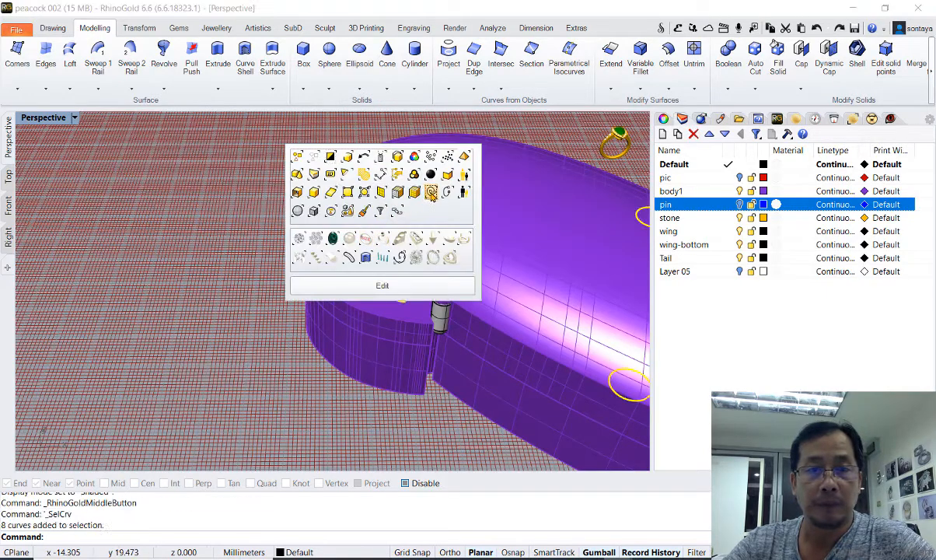
click(573, 169)
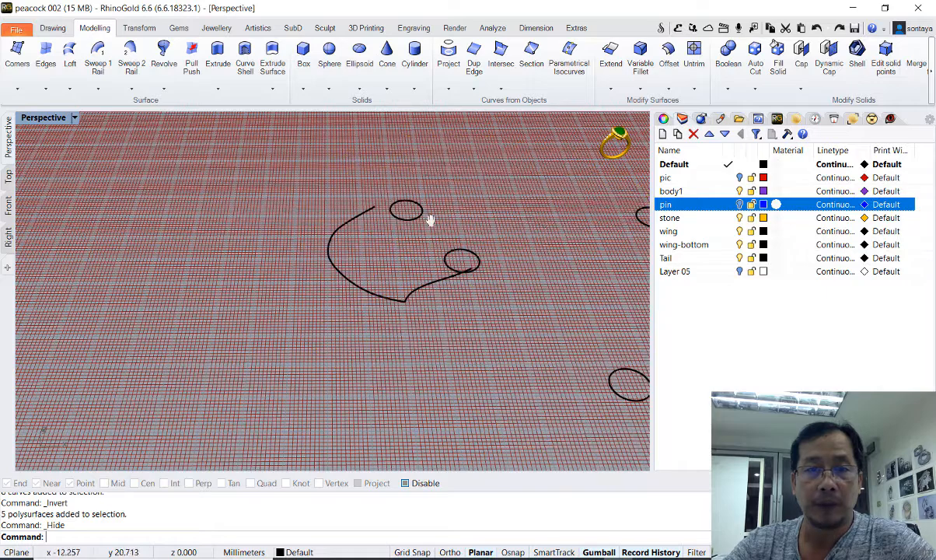
Turn on object snaps and draw a line joining the open ends of the two duplicated edge curves.
scroll(429, 218, down, 3)
click(53, 28)
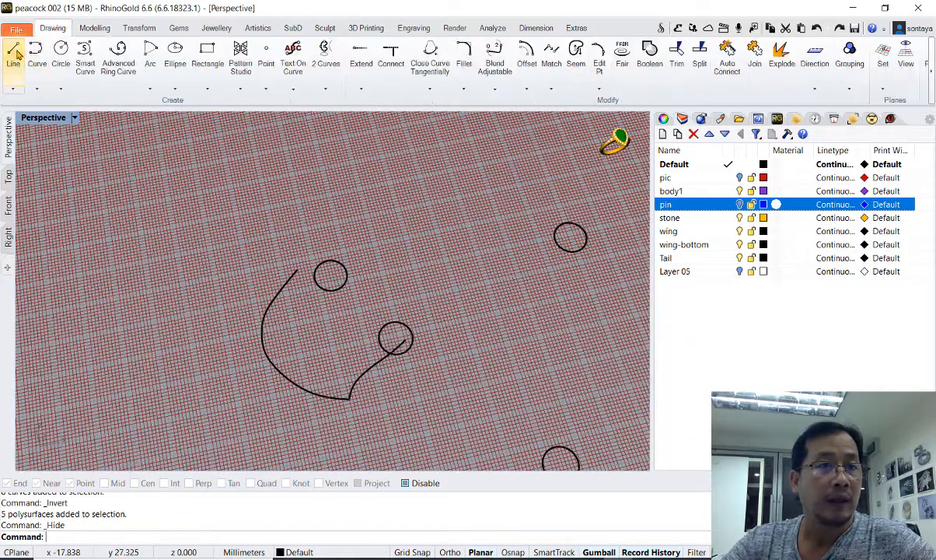
click(14, 53)
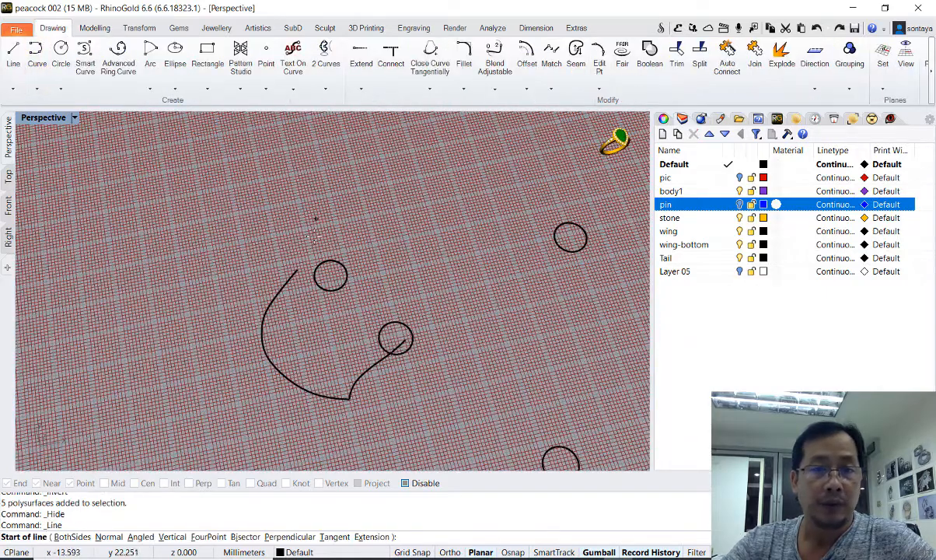
click(428, 482)
click(298, 269)
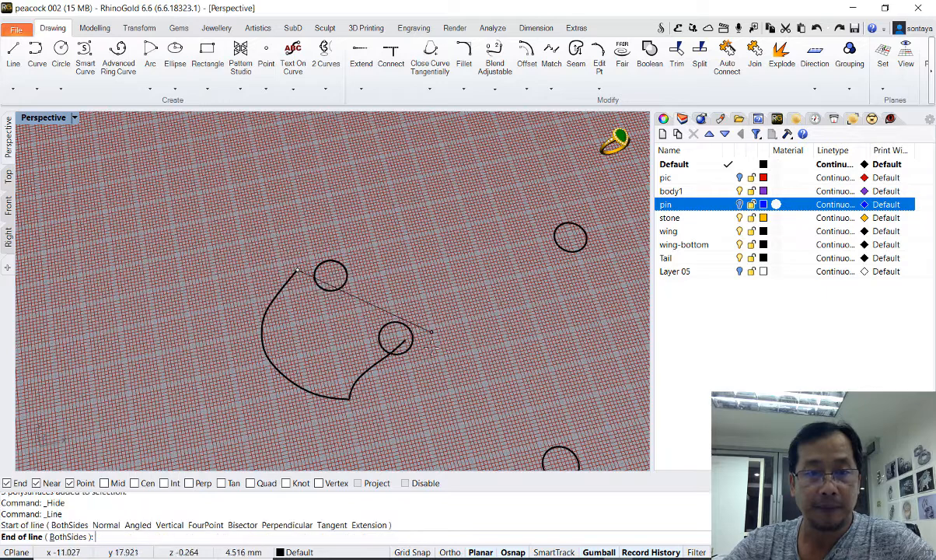
click(400, 340)
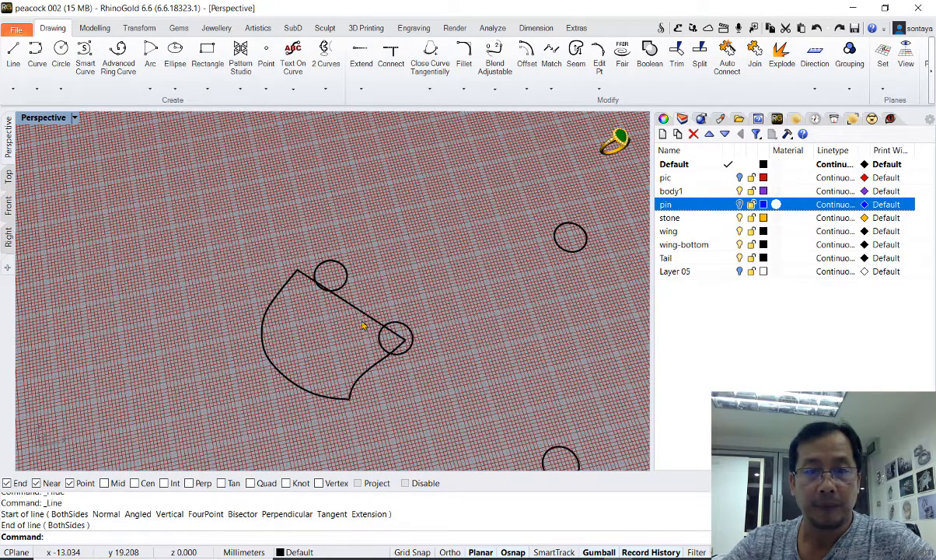
Join the two duplicated edge curves and the straight line into one closed curve.
click(377, 367)
drag(361, 415, 325, 379)
click(362, 318)
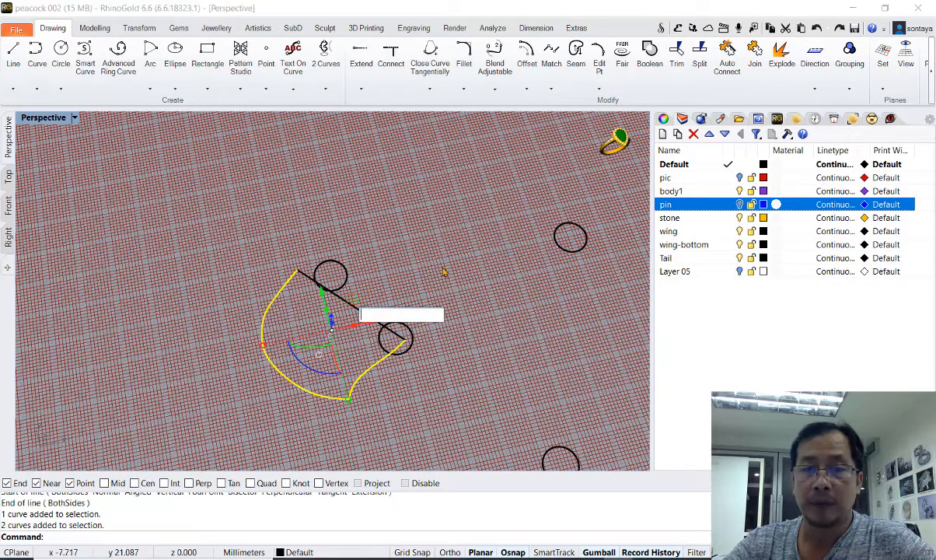
shift+click(295, 268)
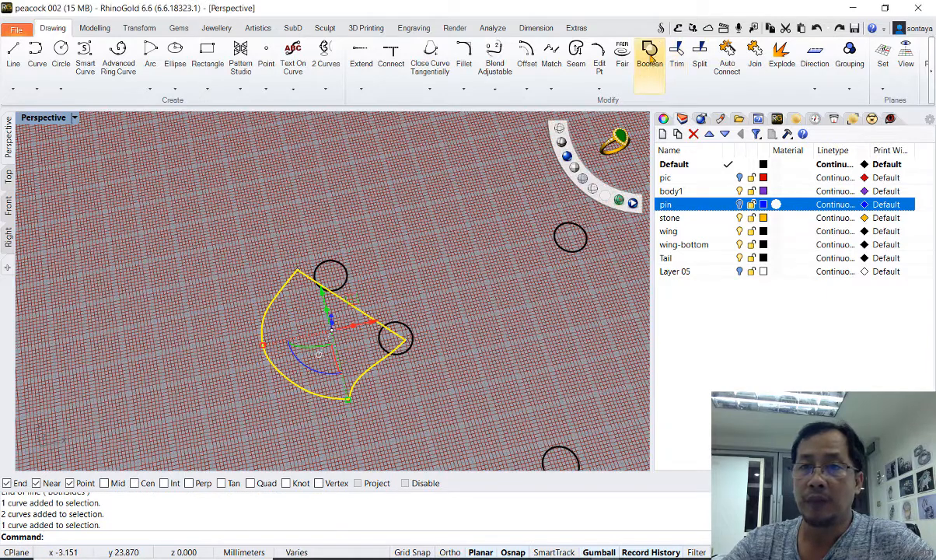
click(756, 62)
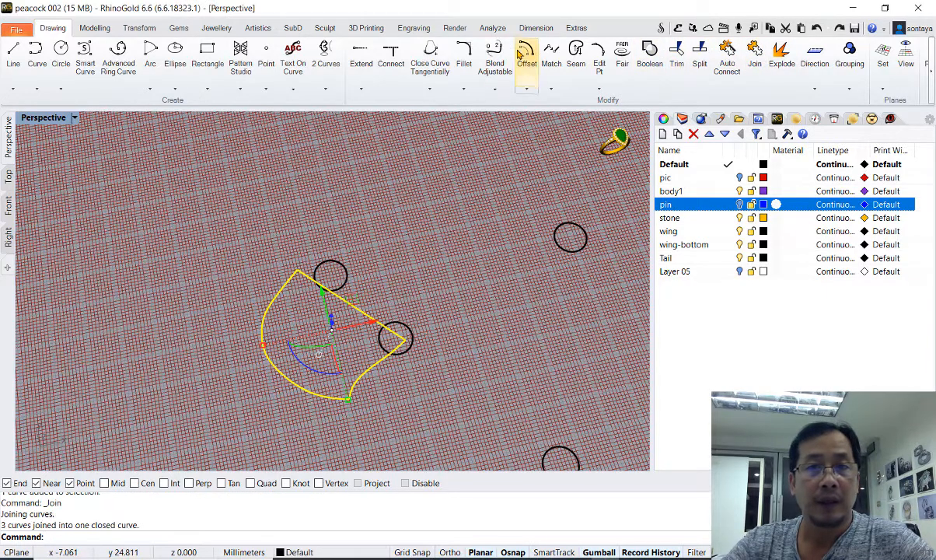
Offset the closed neck curve inward by 0.5 mm.
click(526, 62)
scroll(296, 309, up, 1)
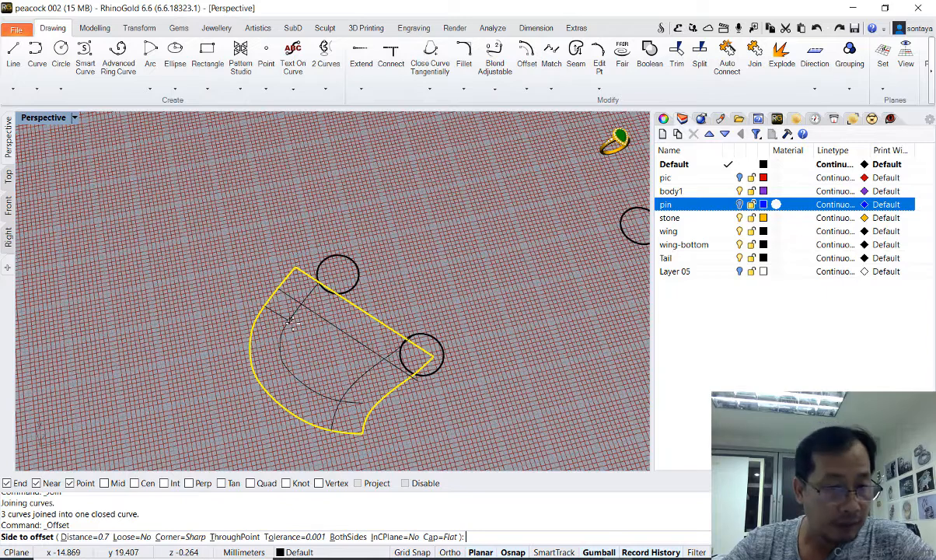
text(.5)
key(Return)
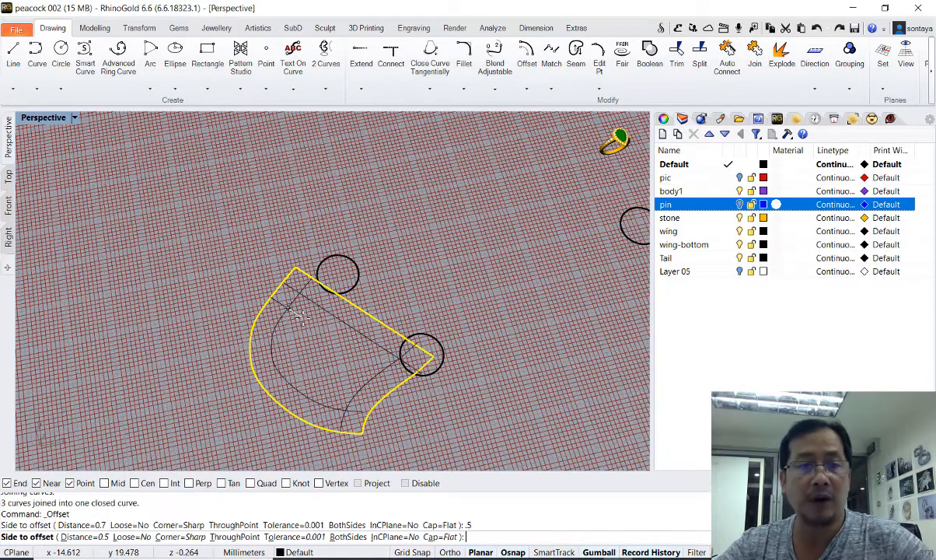
click(290, 320)
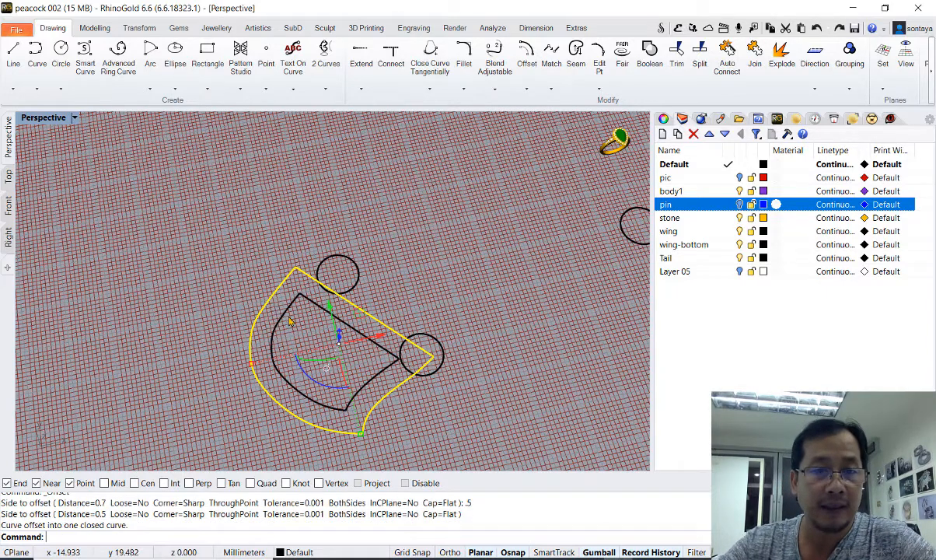
Offset the closed neck curve outward by 0.1 mm and delete the original curve.
right_click(217, 249)
text(.1)
key(Return)
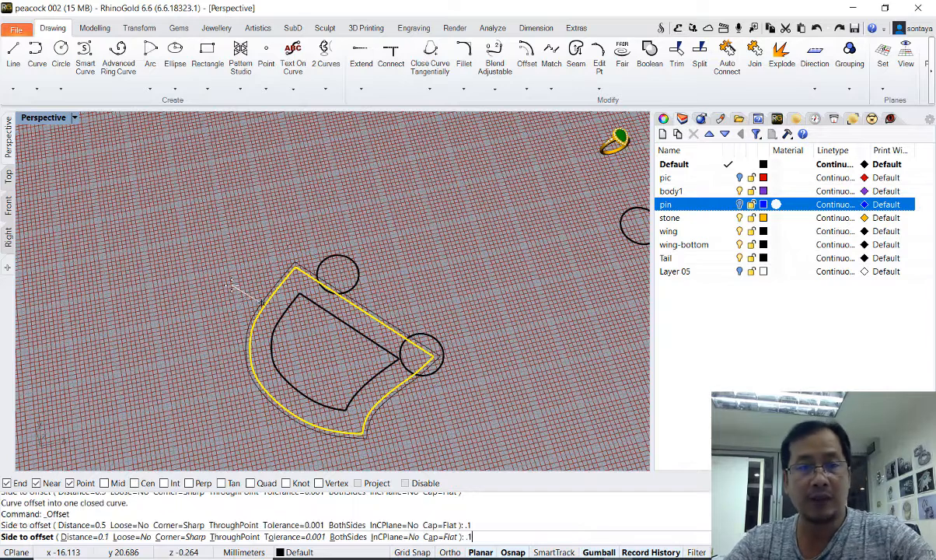
click(240, 289)
key(Delete)
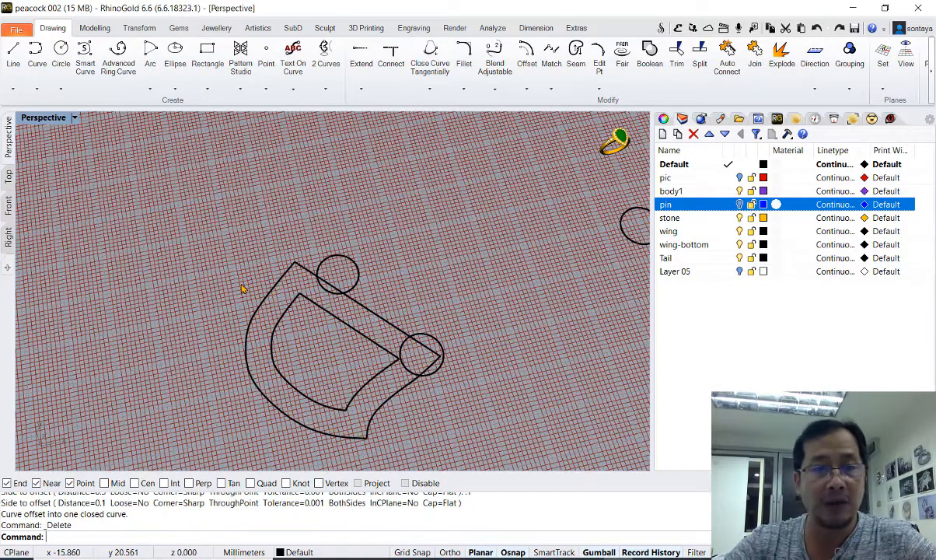
Extrude the inner and outer offset curves together as a solid frame with a distance of -0.5 mm.
drag(196, 352, 192, 354)
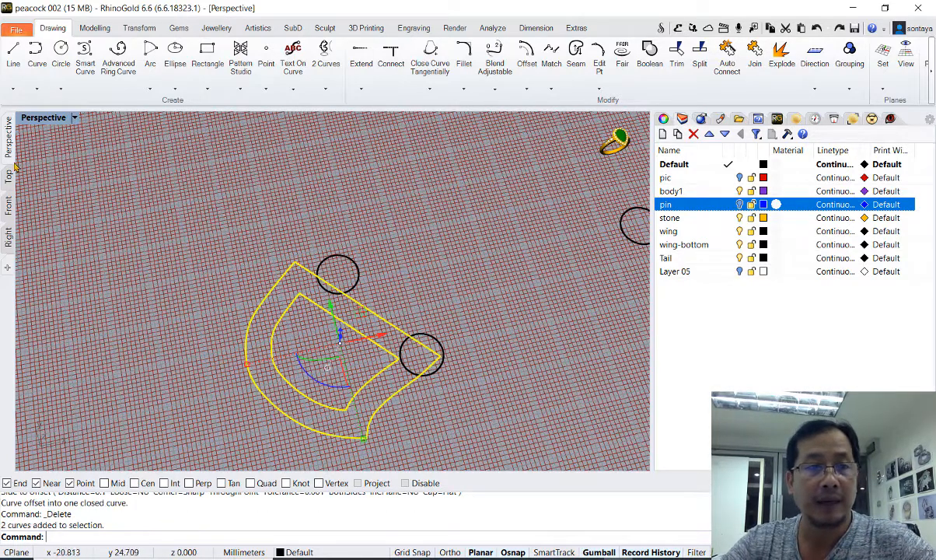
right_drag(203, 221, 195, 175)
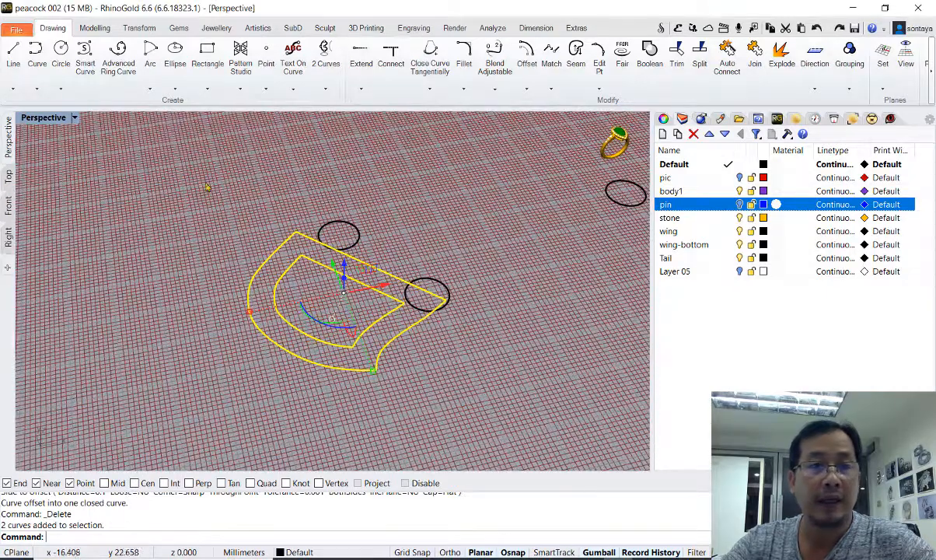
click(94, 27)
click(220, 59)
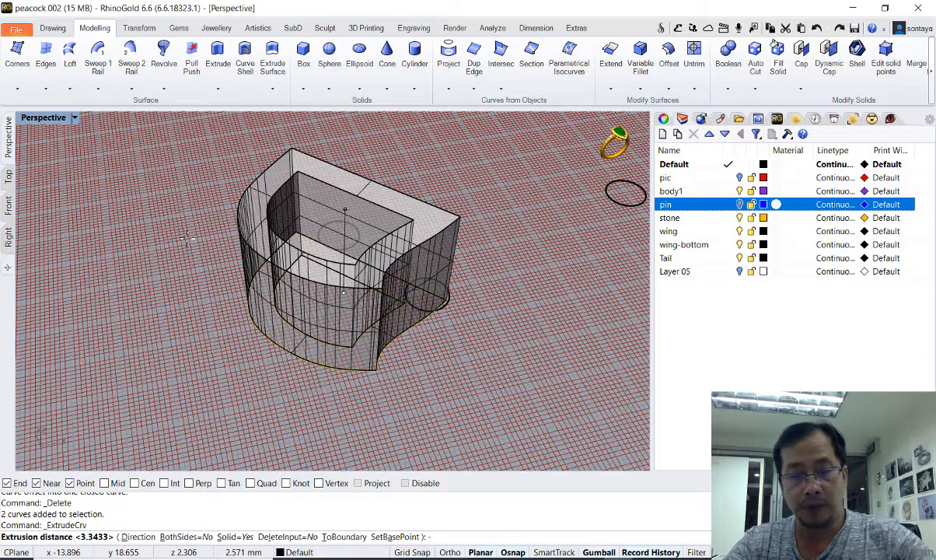
text(-5)
key(Return)
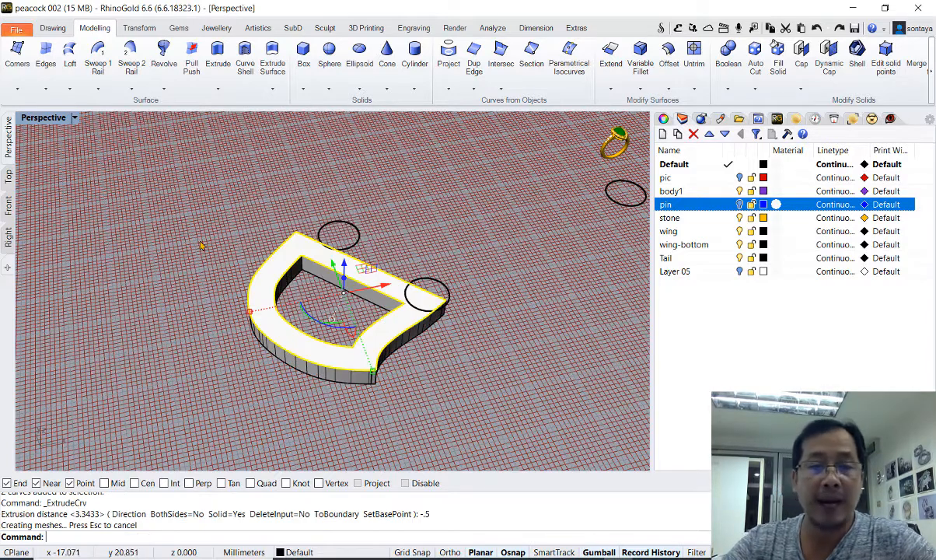
Delete the offset curves left over from the frame extrusion and show all hidden objects.
key(Delete)
middle_click(539, 140)
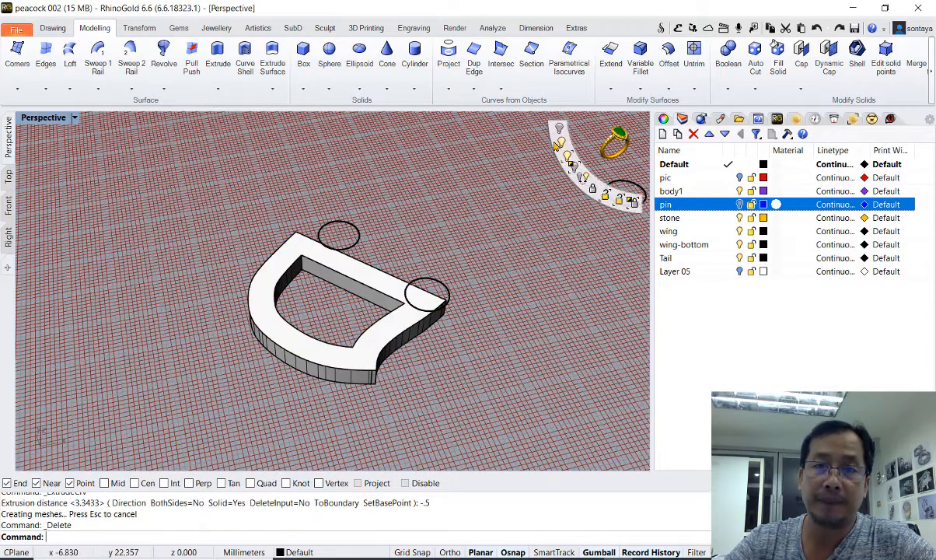
click(528, 136)
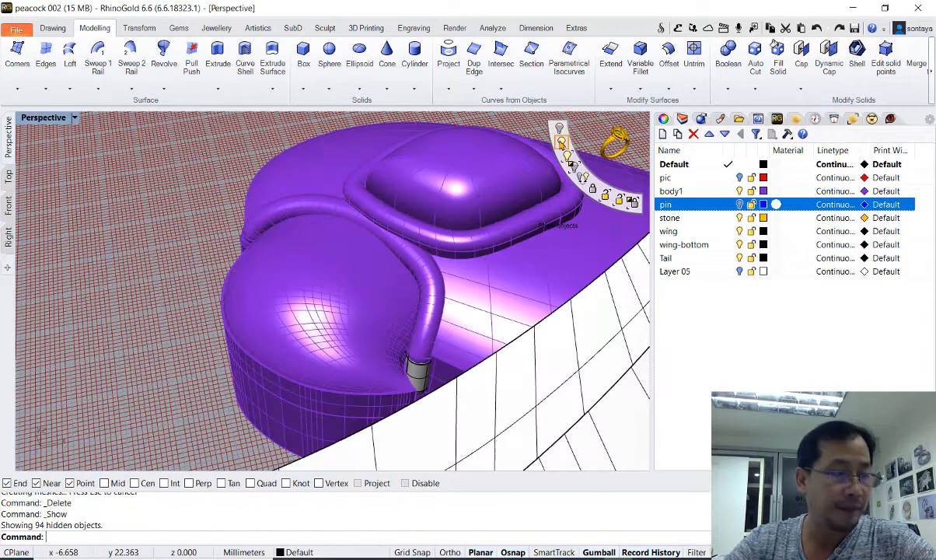
Hide the rounded head solid that covers the neck opening.
click(334, 334)
middle_click(544, 130)
click(530, 120)
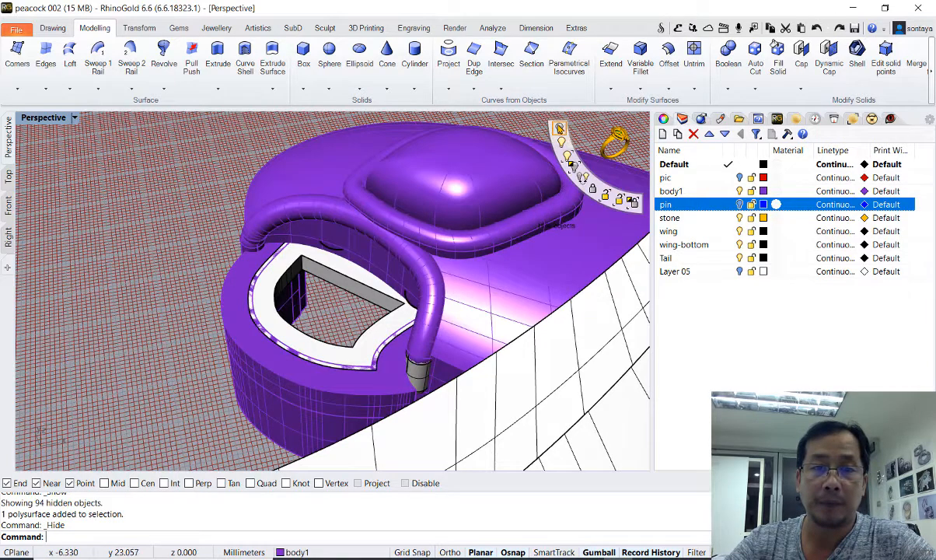
Move the extruded frame vertically down into the neck opening, below the surrounding rim.
click(315, 288)
scroll(311, 289, up, 5)
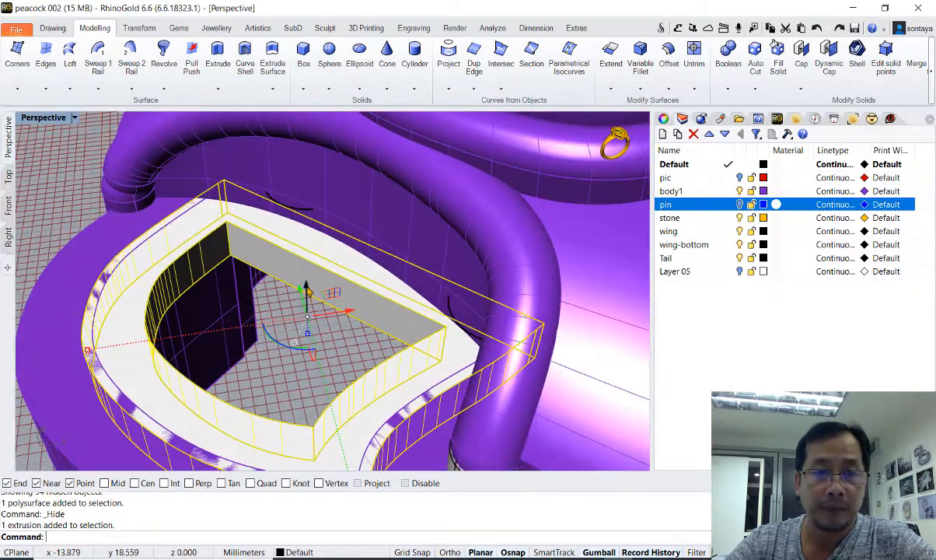
drag(307, 290, 305, 317)
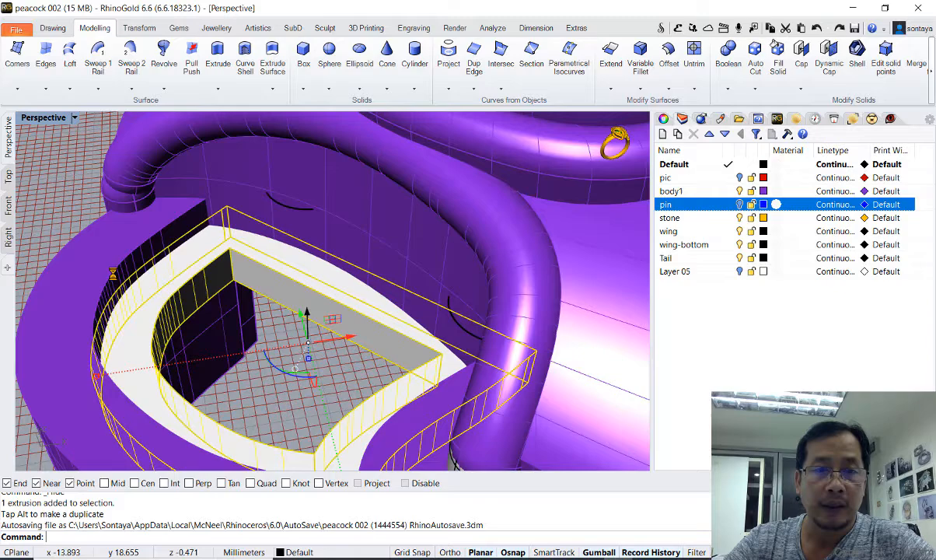
click(69, 200)
scroll(133, 246, down, 5)
right_drag(132, 246, 266, 216)
right_drag(155, 200, 265, 219)
scroll(441, 272, up, 5)
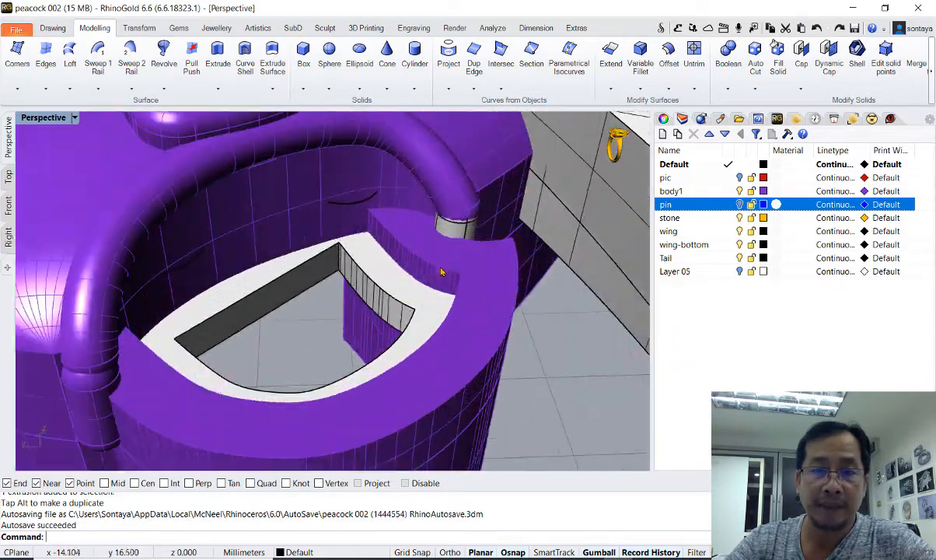
Raise the frame vertically inside the neck opening to bring its top face close to the rim.
click(406, 303)
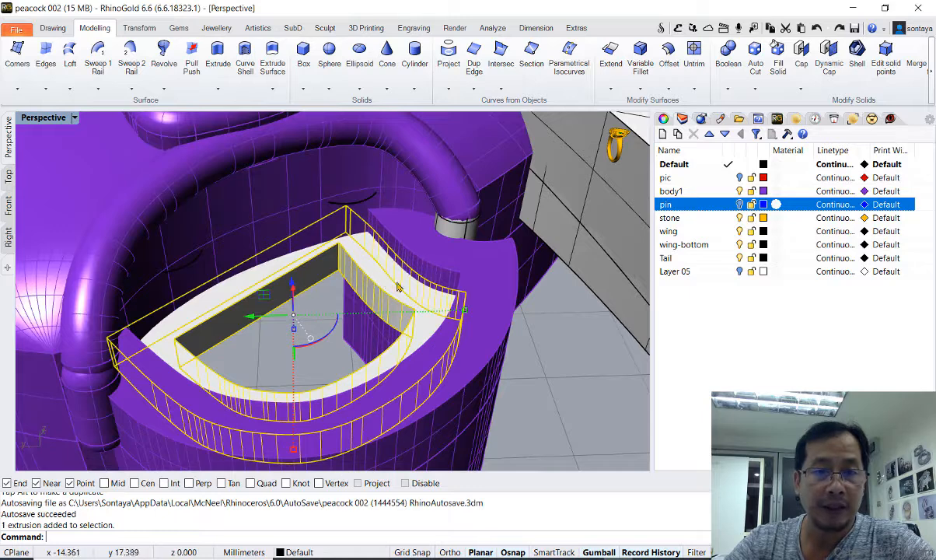
right_drag(396, 287, 445, 221)
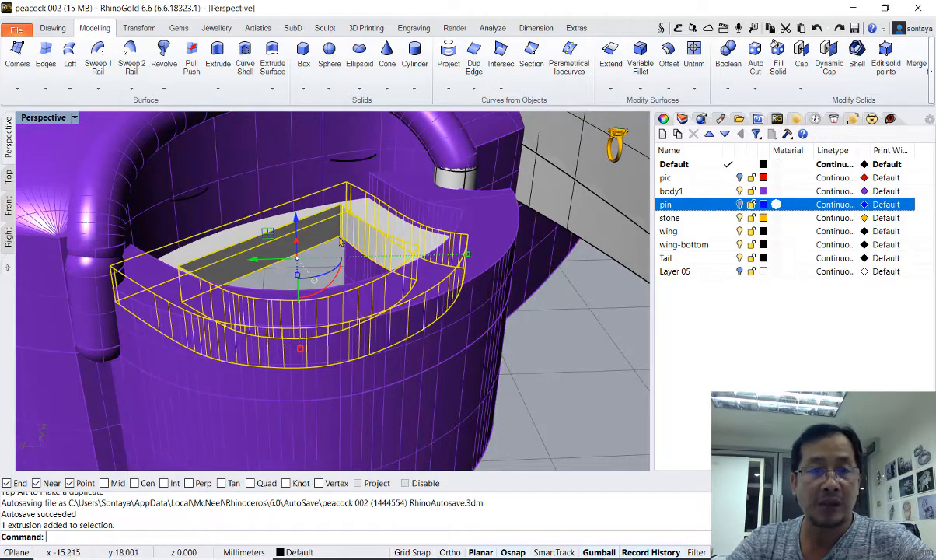
drag(301, 223, 295, 195)
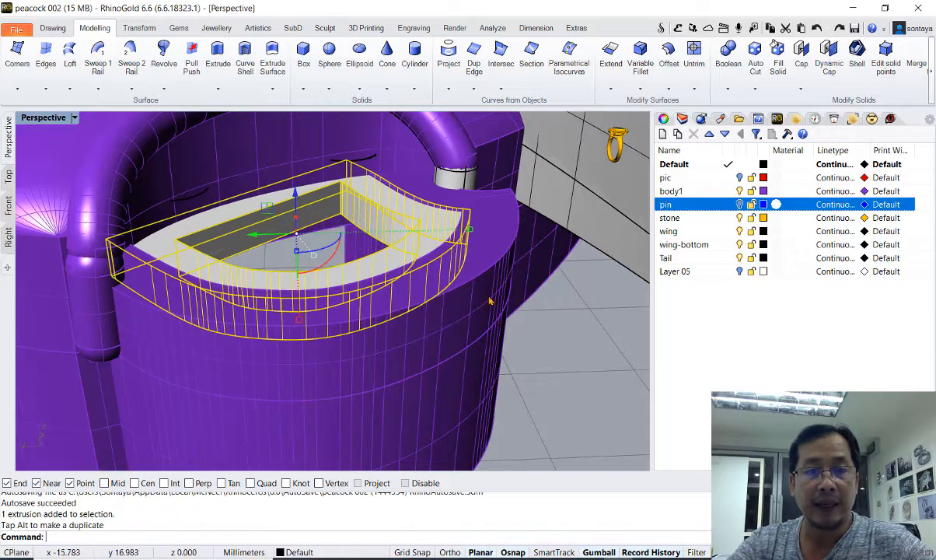
click(572, 388)
right_drag(480, 316, 457, 311)
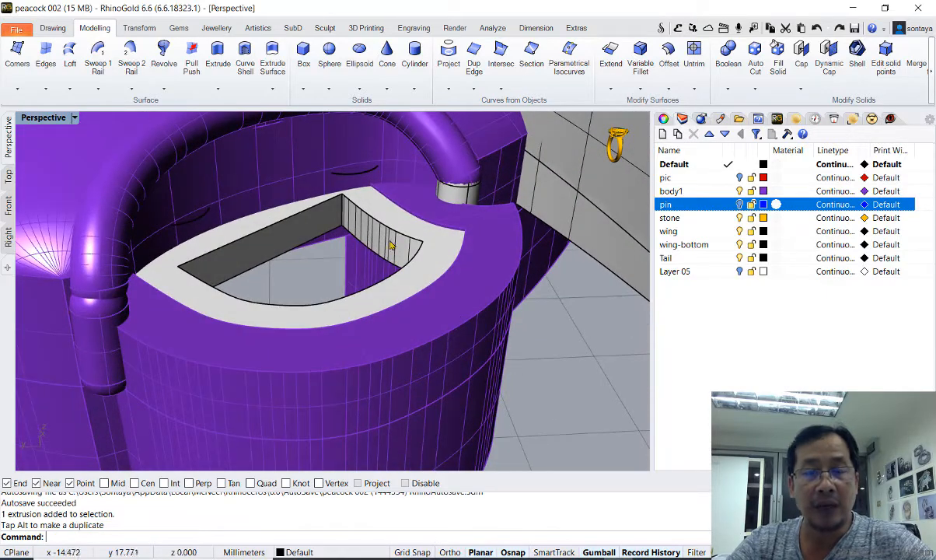
Lower the frame slightly so its top face sits just under the neck rim.
right_drag(392, 246, 412, 296)
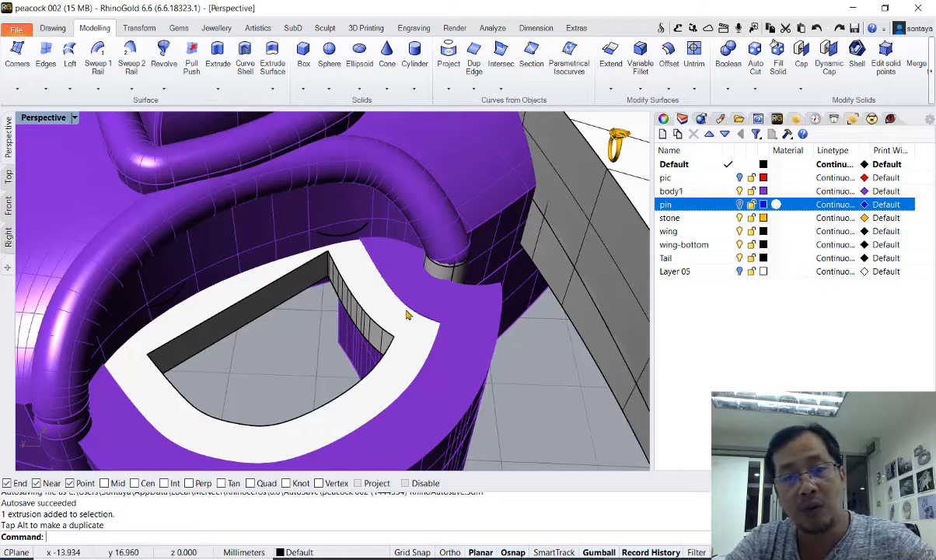
scroll(389, 315, up, 3)
click(351, 350)
right_drag(352, 350, 273, 204)
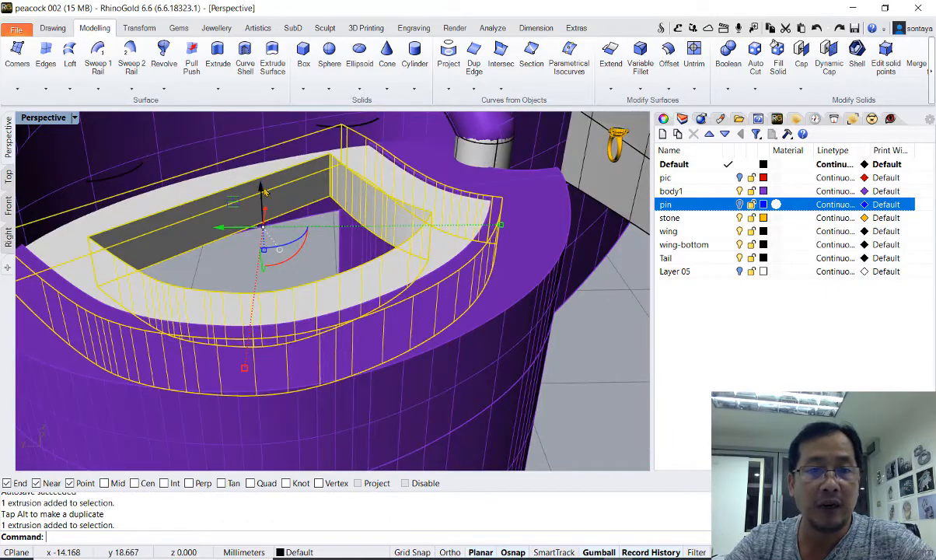
mouse_move(260, 201)
mouse_down()
mouse_move(261, 221)
mouse_move(261, 212)
mouse_up()
click(555, 337)
scroll(460, 204, down, 5)
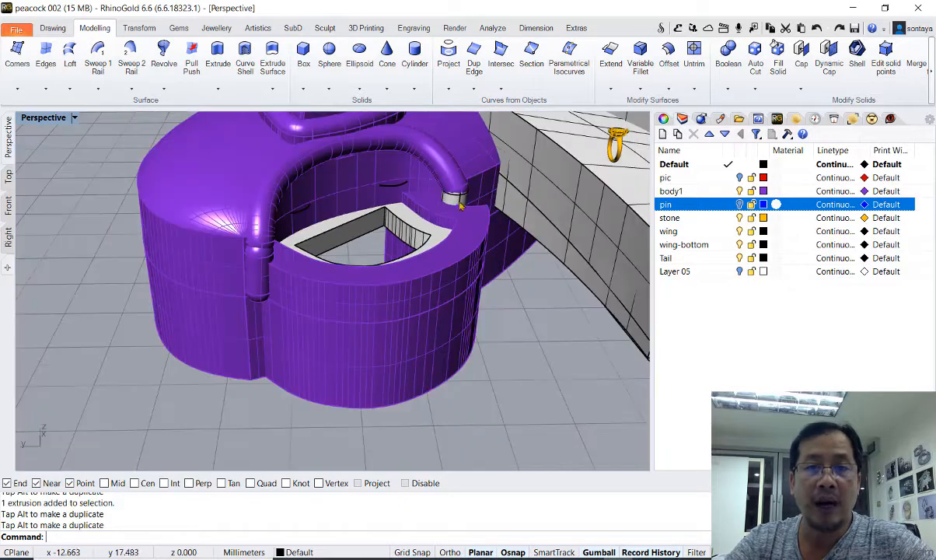
Nudge the frame down a little more inside the neck opening.
click(416, 227)
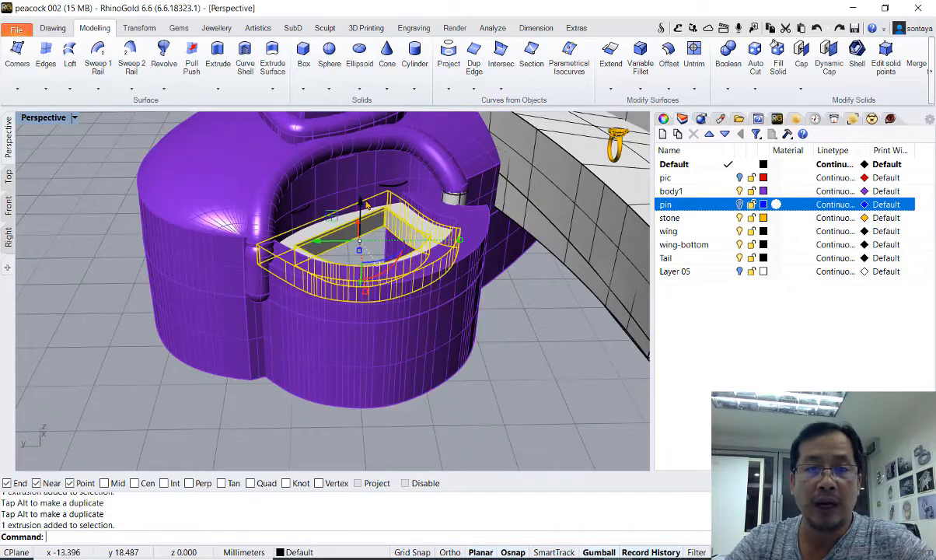
drag(361, 204, 361, 210)
click(537, 324)
right_drag(534, 326, 377, 229)
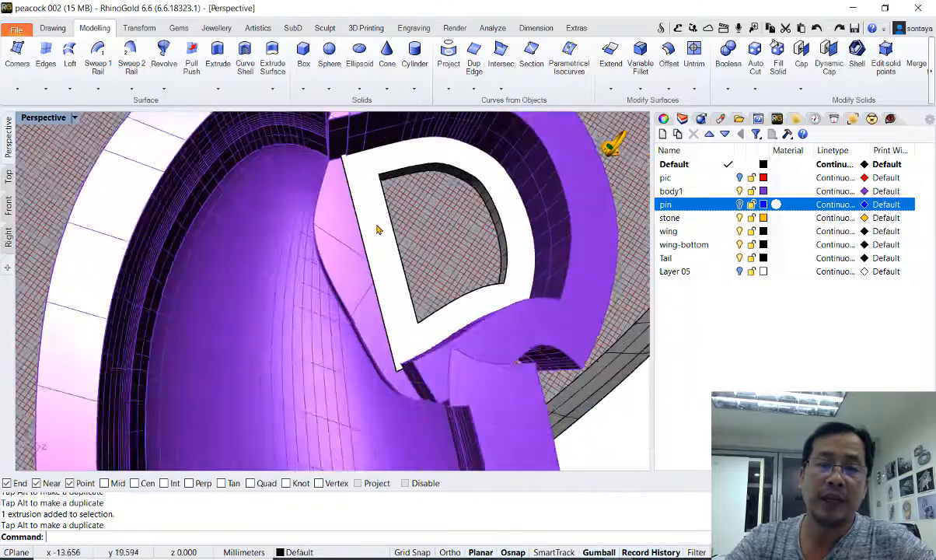
Examine the hollow underside of the body and the frame's fit from several angles, including the whole brooch.
scroll(383, 229, down, 8)
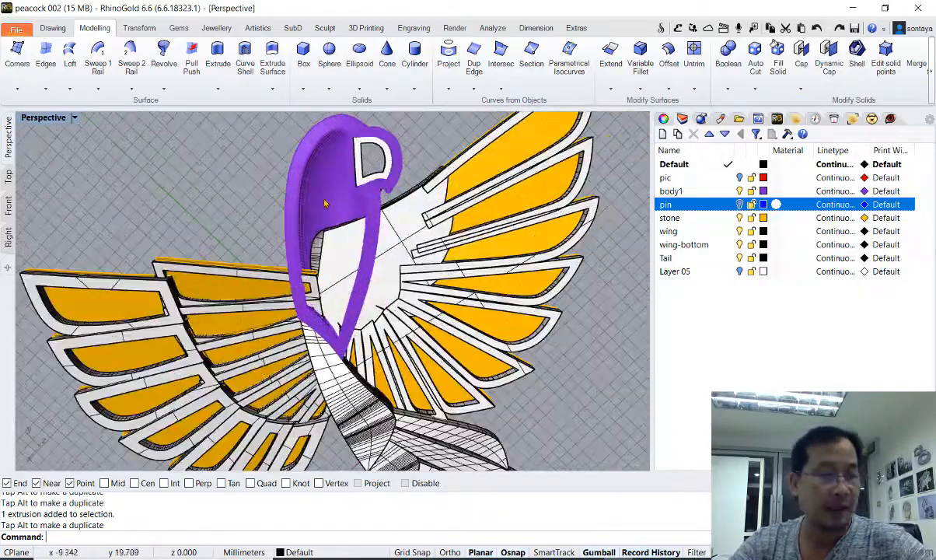
scroll(325, 203, up, 3)
right_drag(326, 206, 337, 253)
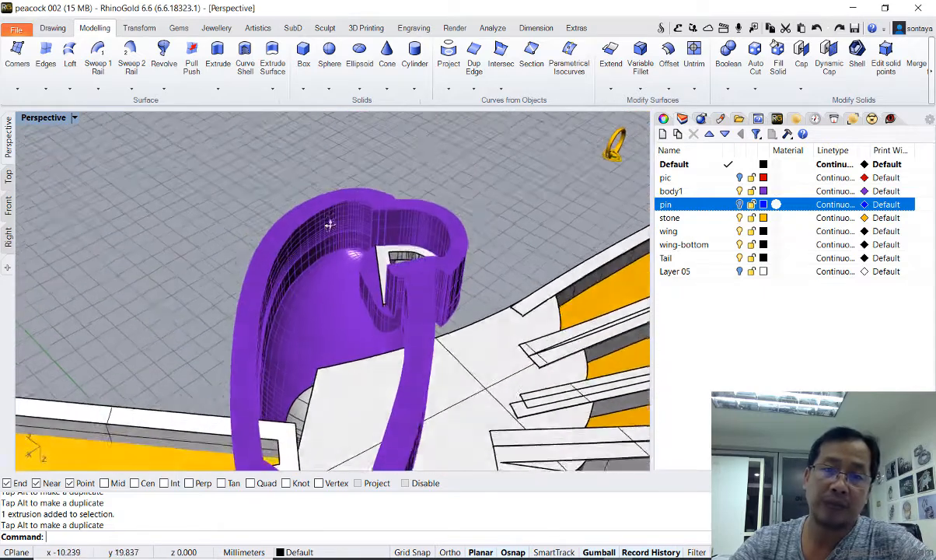
right_drag(340, 303, 331, 359)
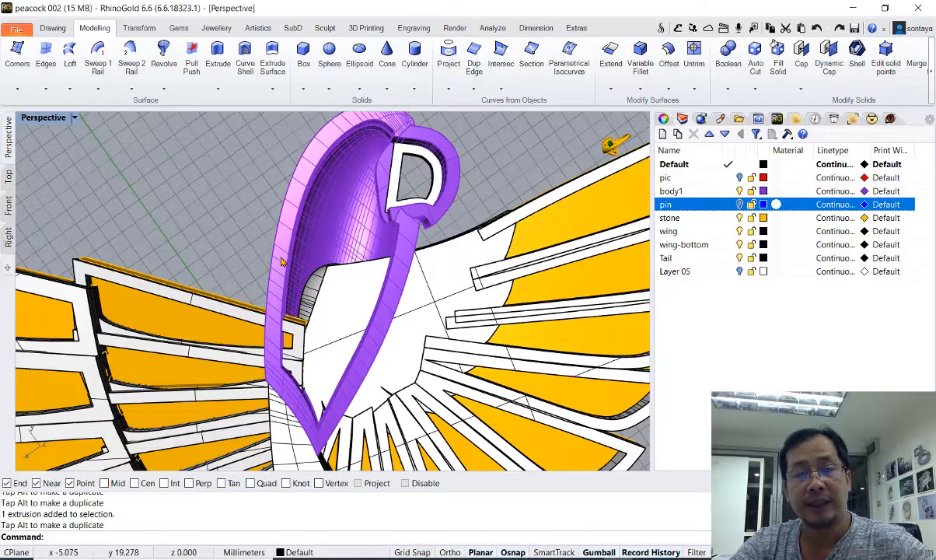
right_drag(227, 196, 264, 309)
scroll(264, 311, down, 5)
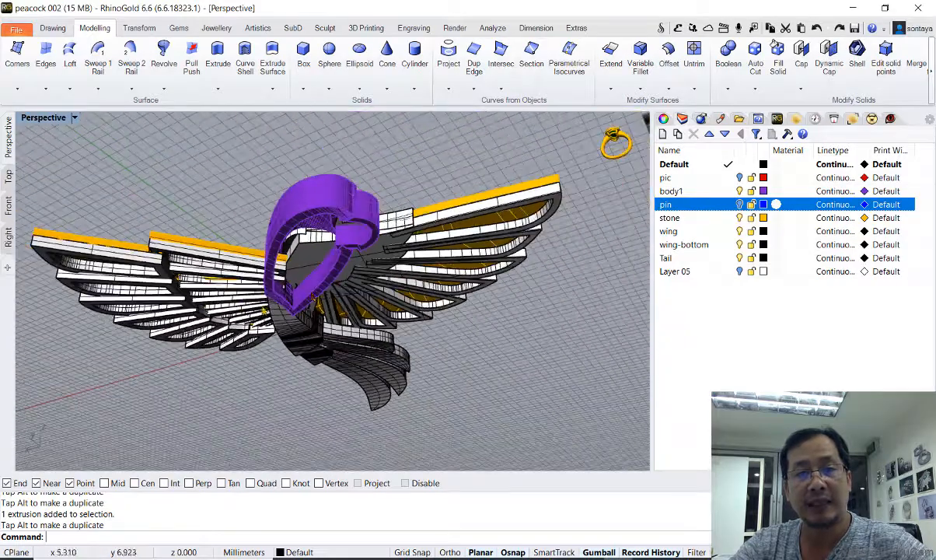
right_drag(286, 190, 328, 310)
scroll(339, 276, up, 6)
right_drag(378, 277, 372, 325)
Export the neck frame to the Desktop as a Rhino 6 3D model named part1.
click(330, 295)
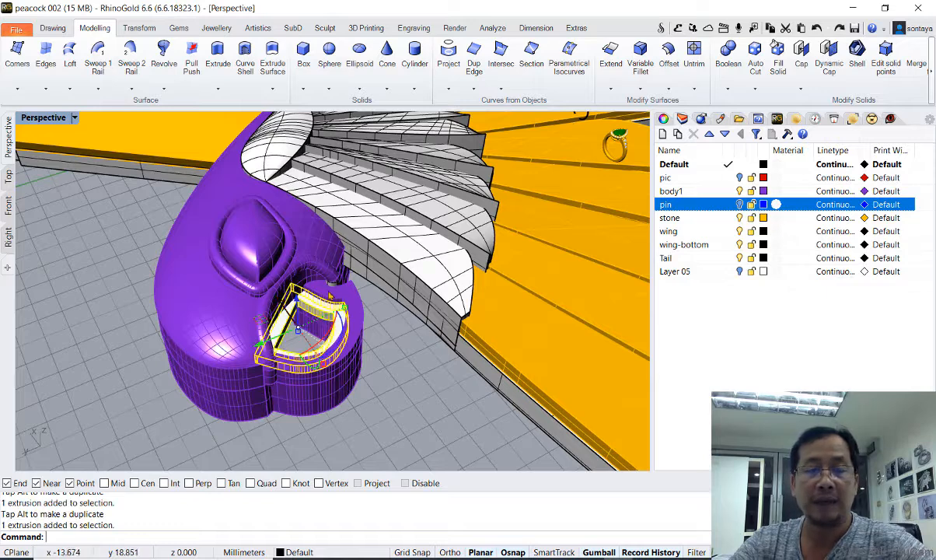
click(19, 30)
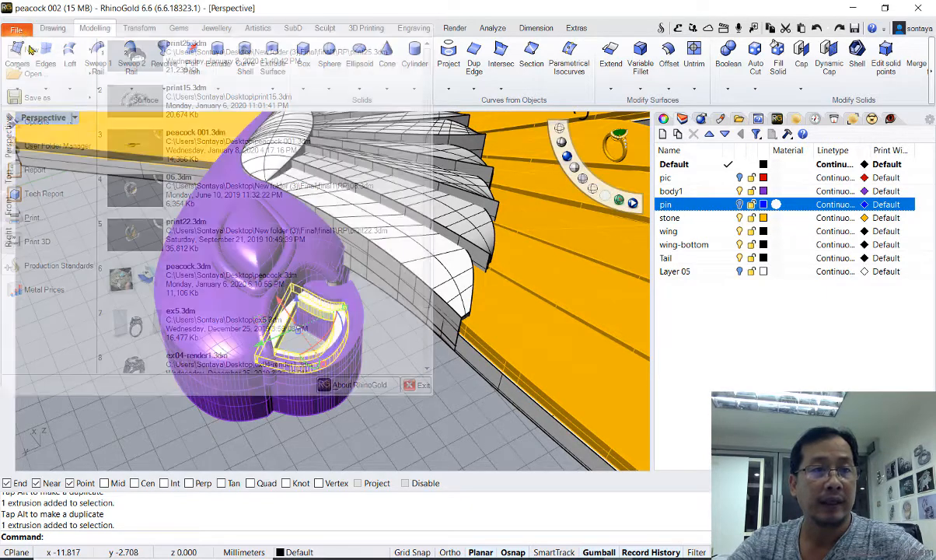
mouse_move(58, 95)
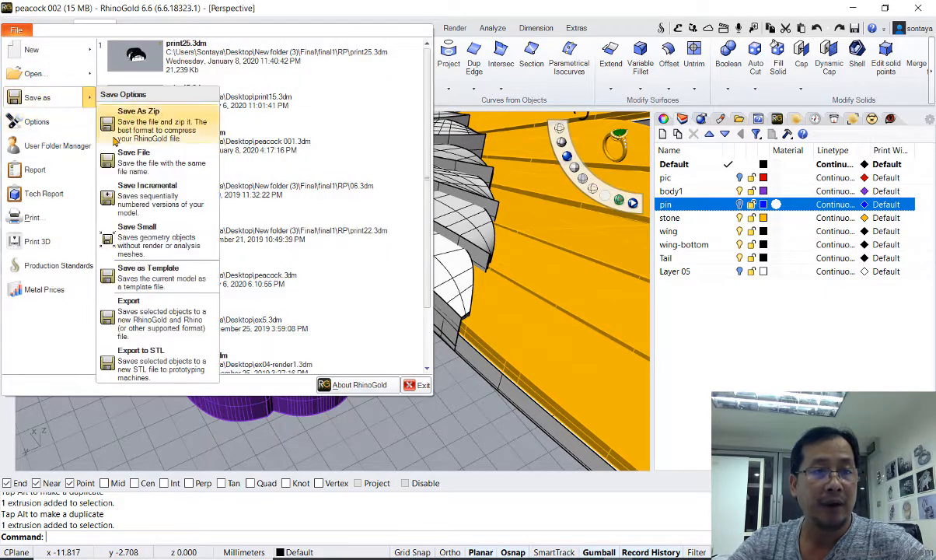
click(140, 311)
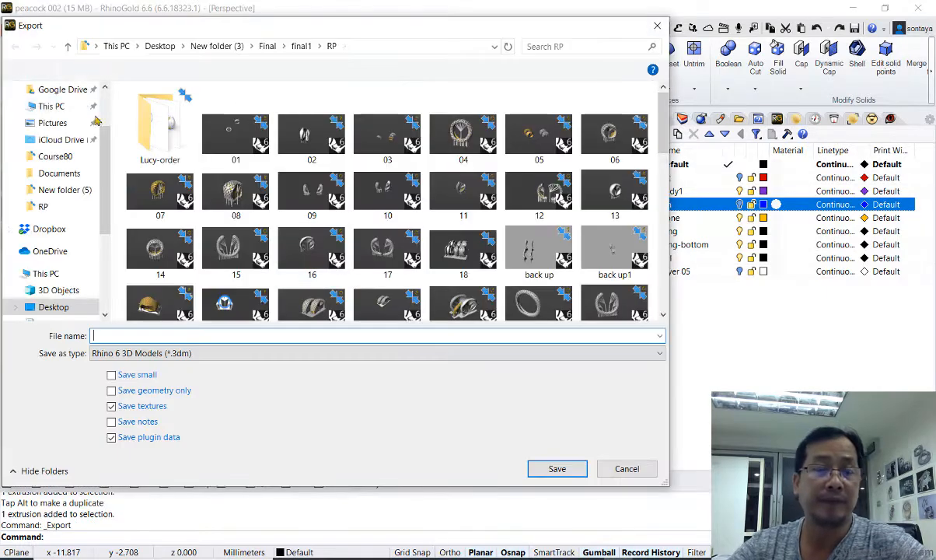
scroll(95, 121, up, 2)
click(53, 117)
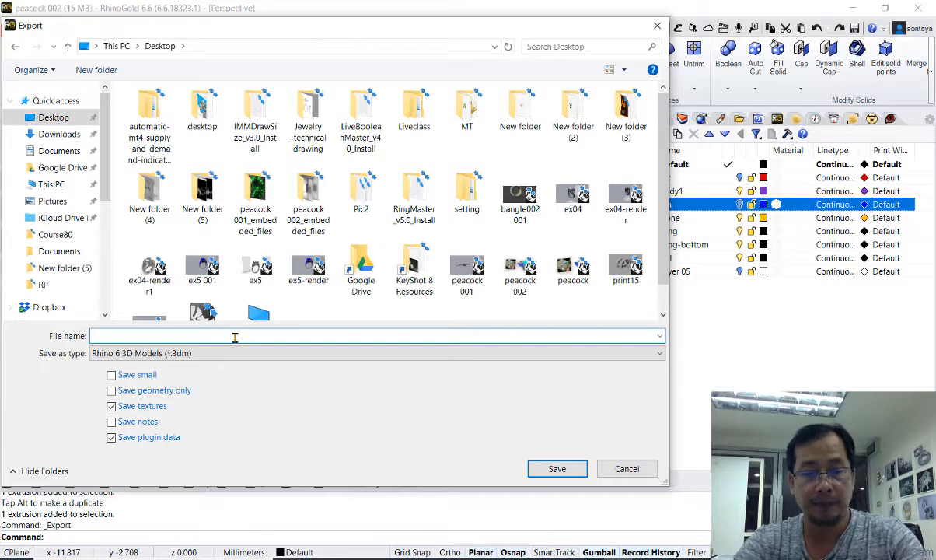
text(part1)
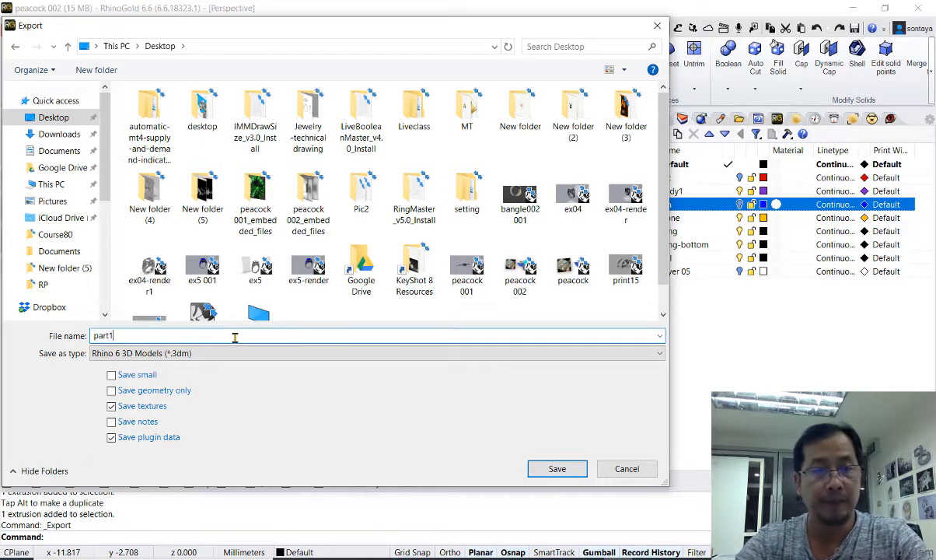
key(Return)
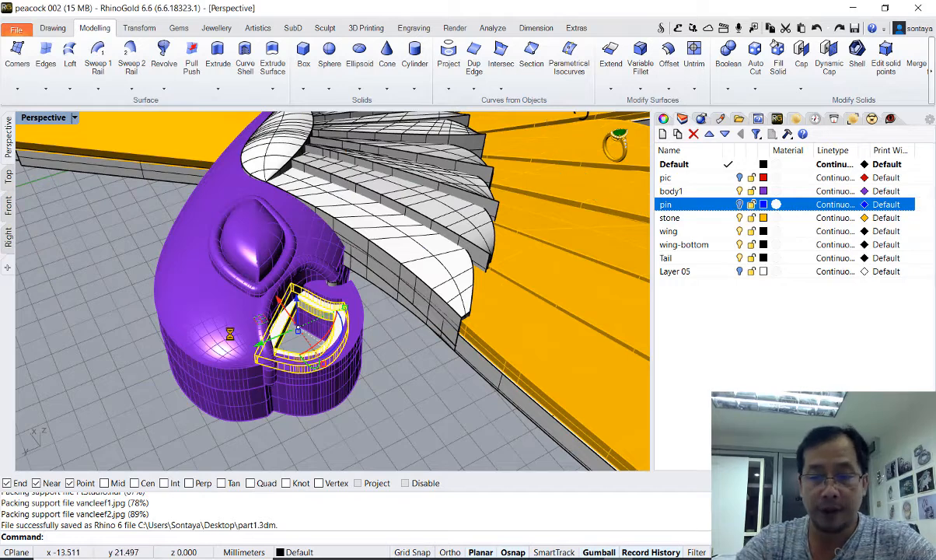
Delete the exported frame, then undo back through the frame construction to before the Boolean difference that hollowed the body.
key(Delete)
key(ctrl+z)
key(ctrl+z)
key(ctrl+z)
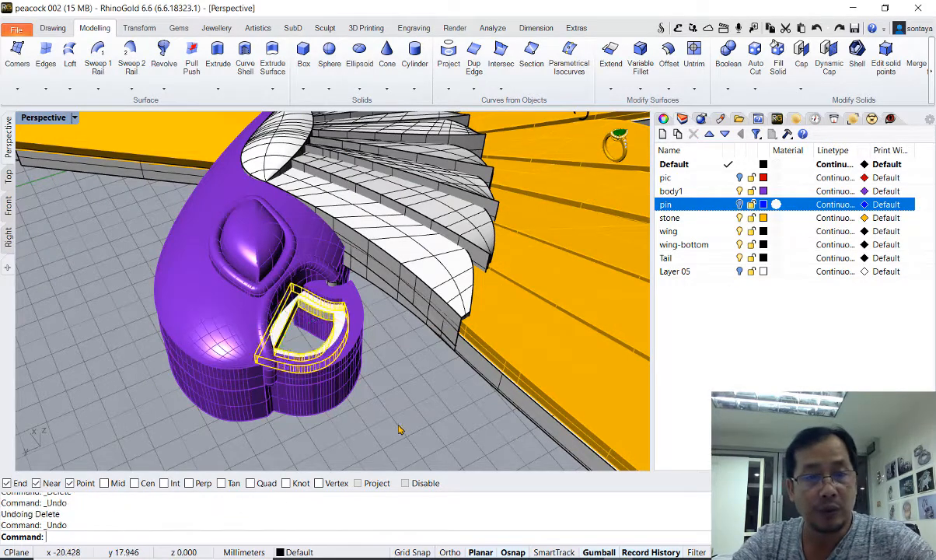
key(ctrl+z)
key(ctrl+z)
key(ctrl+z)
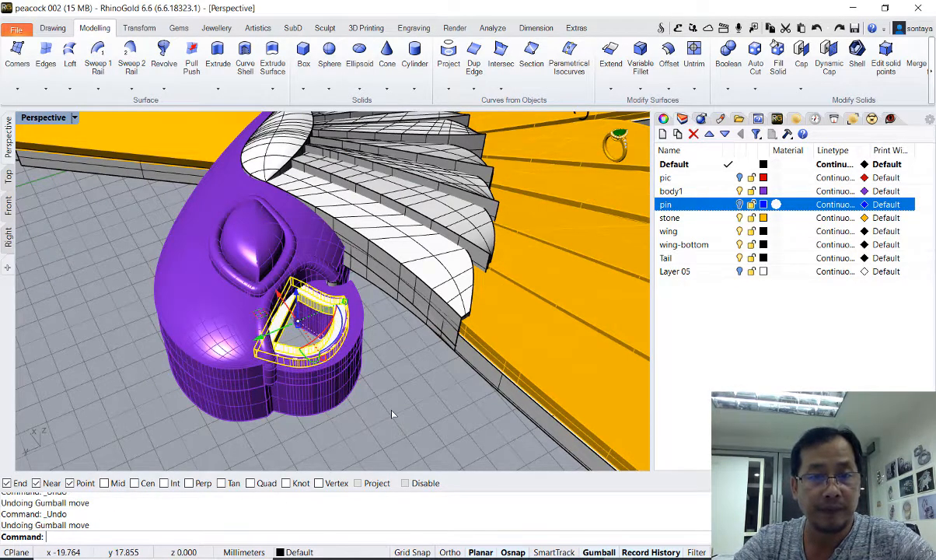
key(ctrl+z)
key(ctrl+z)
key(ctrl+z)
key(ctrl+z)
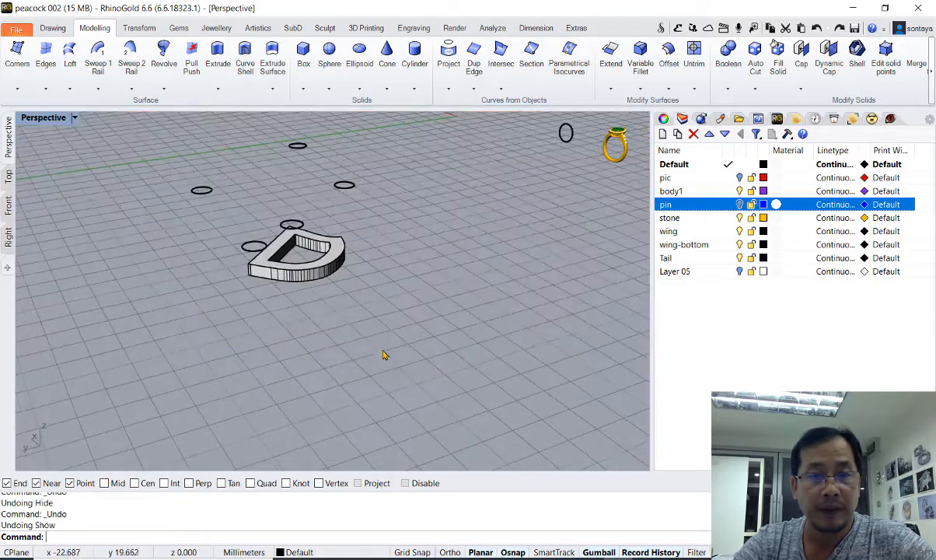
key(ctrl+z)
key(ctrl+z)
key(ctrl+z)
key(ctrl+z)
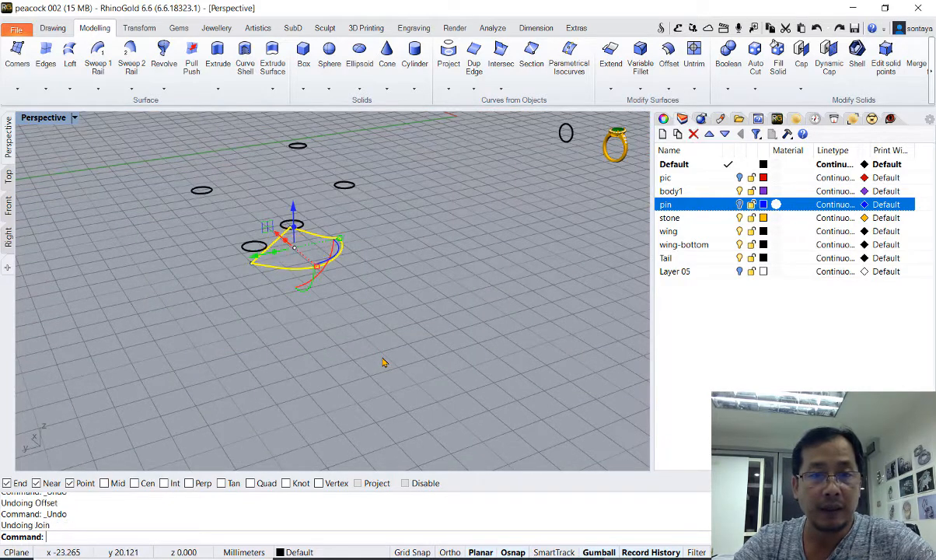
key(ctrl+z)
key(ctrl+z)
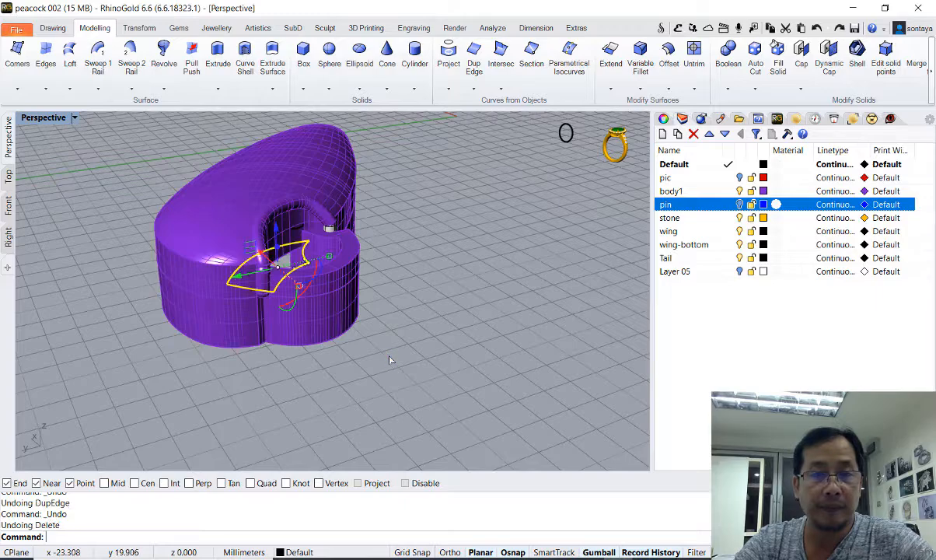
key(ctrl+z)
Examine the inner cutting solid inside the body from below, selecting it to distinguish it from the outer shell.
key(Escape)
right_drag(386, 363, 375, 193)
click(273, 228)
click(411, 295)
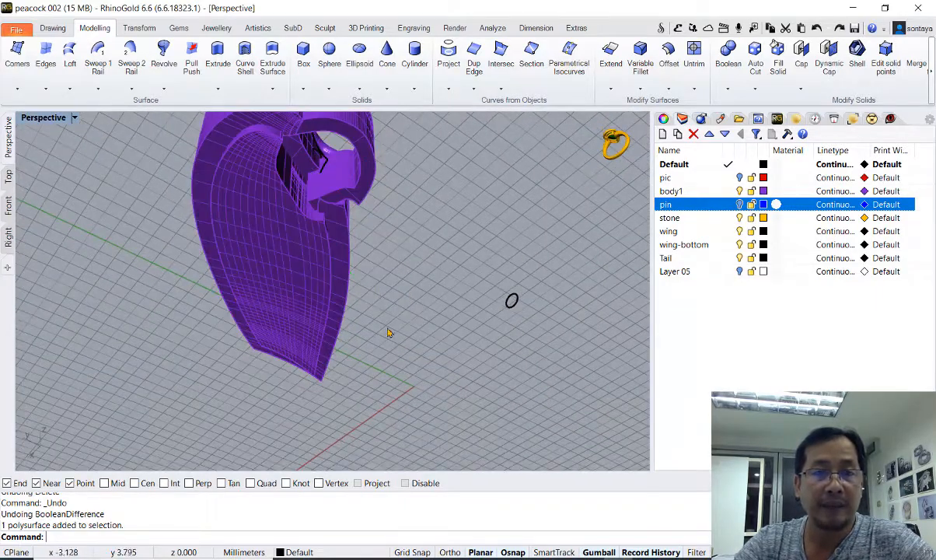
right_drag(386, 331, 269, 262)
click(269, 261)
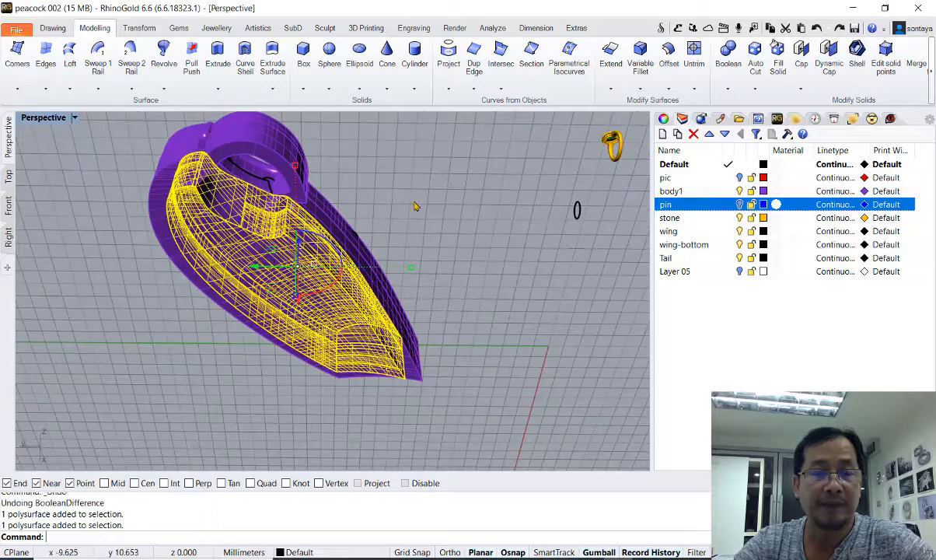
click(417, 204)
click(274, 245)
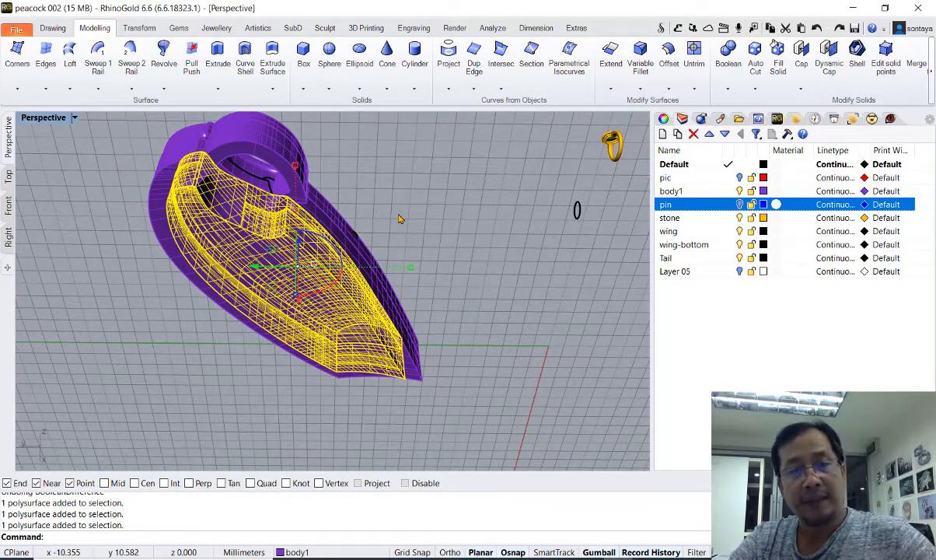
click(359, 173)
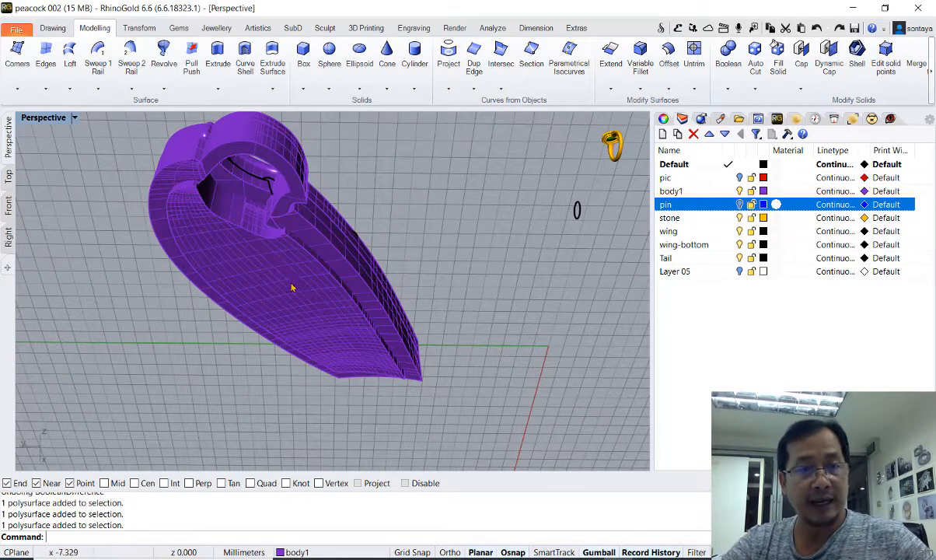
Duplicate the inner cutting solid in place inside the body.
click(292, 286)
key(ctrl+c)
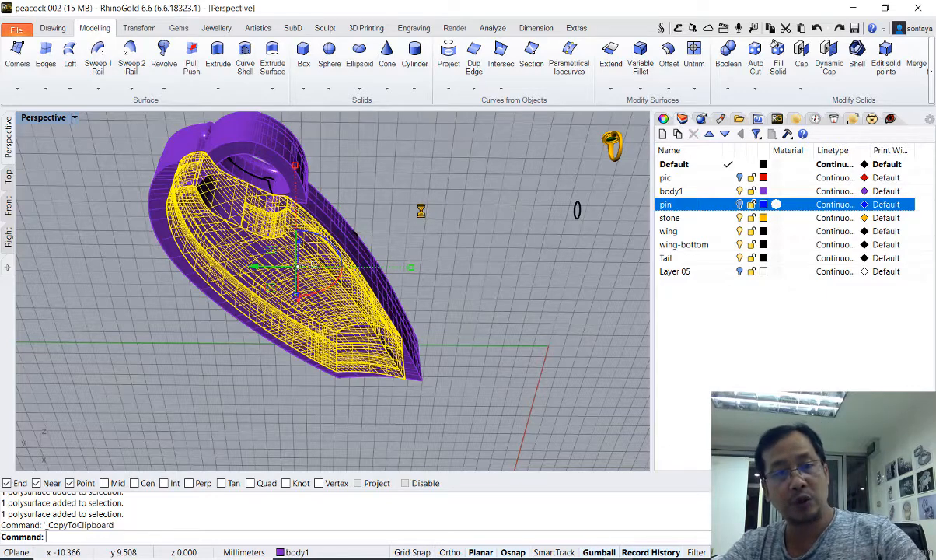
key(ctrl+v)
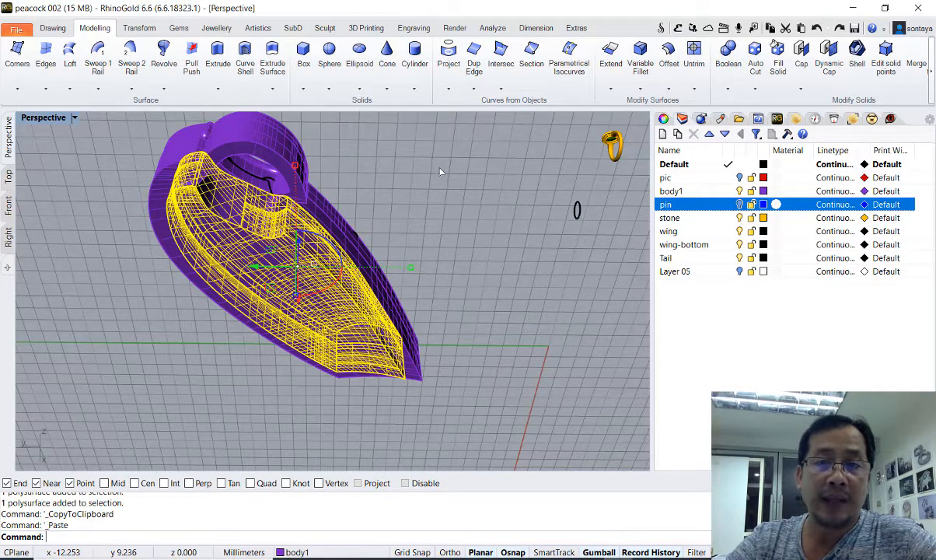
Select one of the coincident inner solids and add a new layer below the pin layer, keeping its default name.
click(439, 164)
click(330, 304)
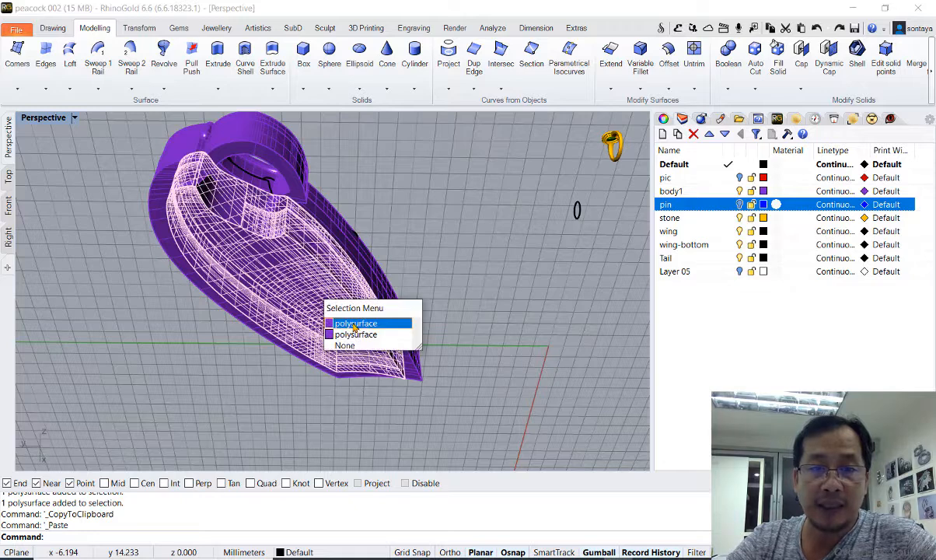
click(381, 322)
click(662, 135)
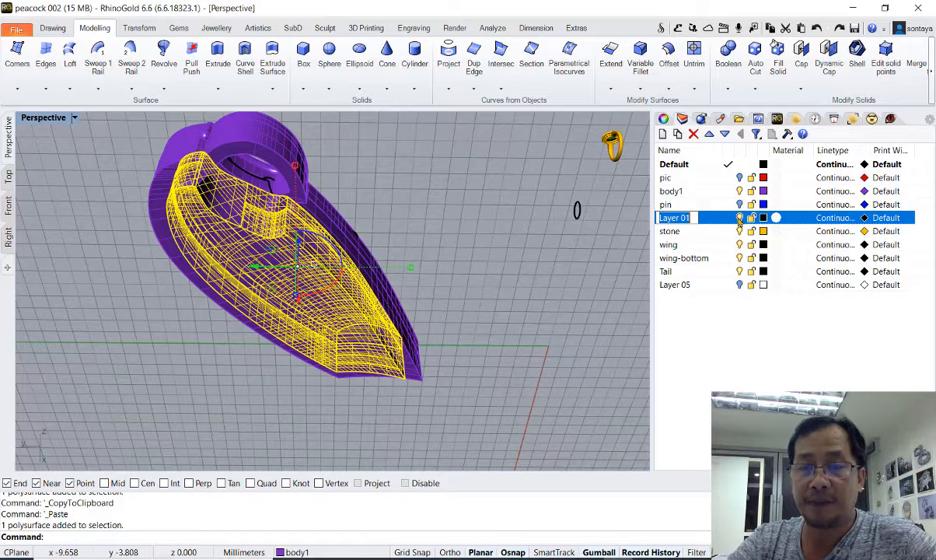
key(Return)
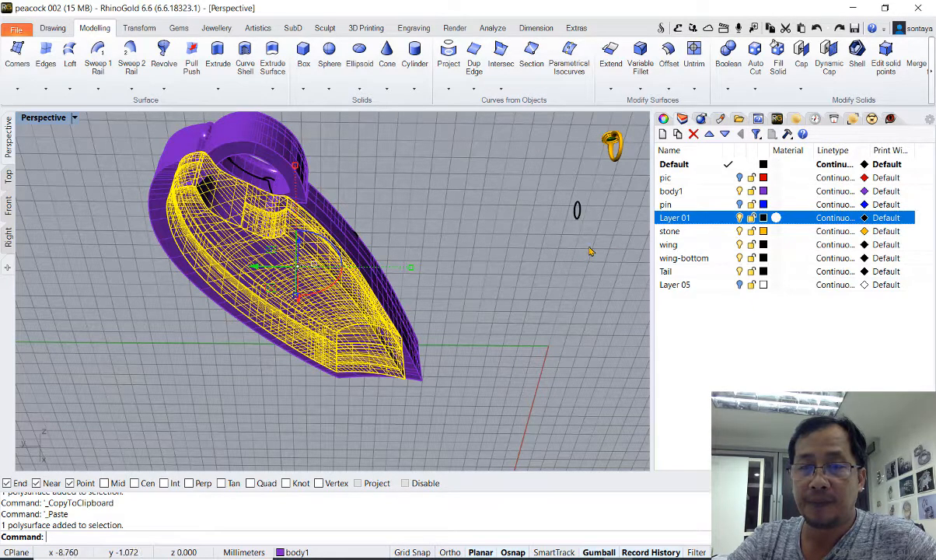
Move one copy of the inner cutting solid to Layer 01 and turn that layer off.
click(542, 303)
click(296, 278)
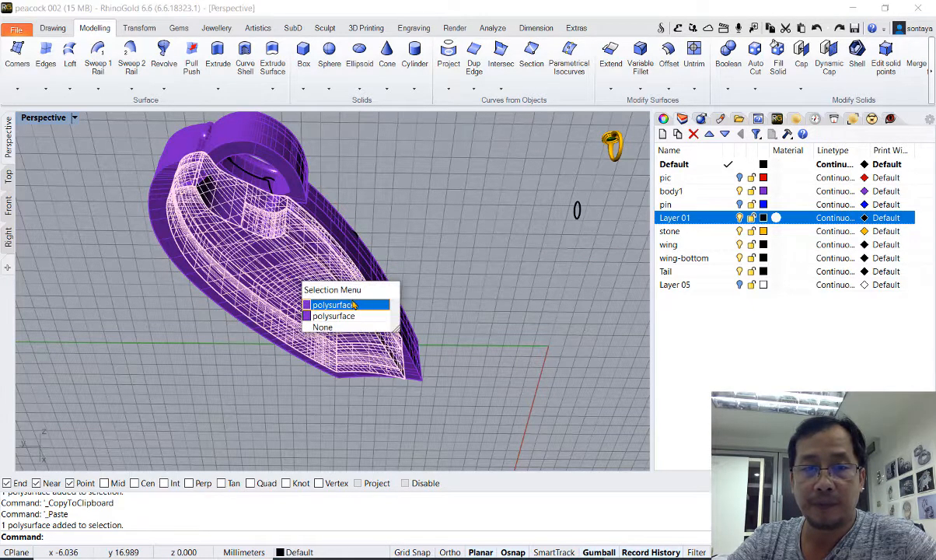
click(350, 306)
right_click(697, 225)
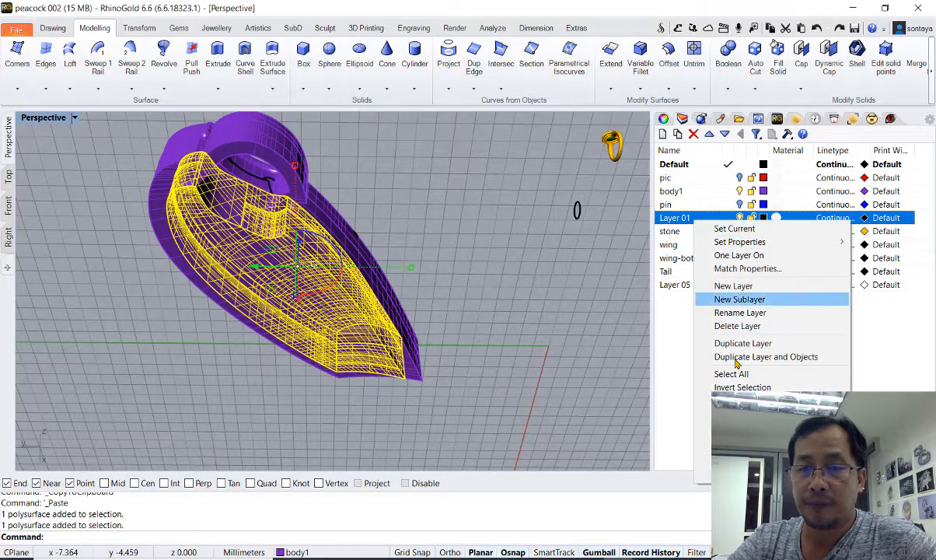
click(700, 407)
click(740, 218)
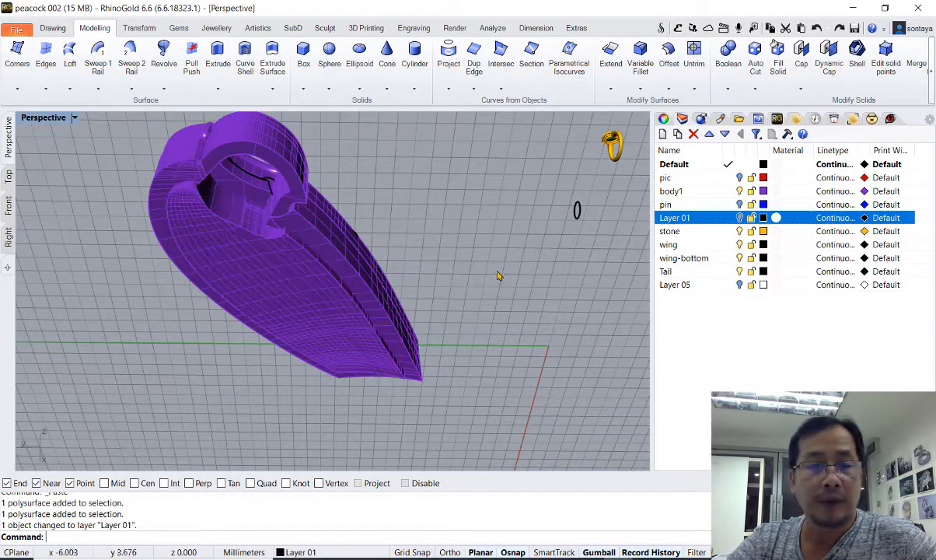
Hollow the body with a Boolean difference, subtracting the remaining inner solid from the outer shell.
right_drag(498, 274, 389, 277)
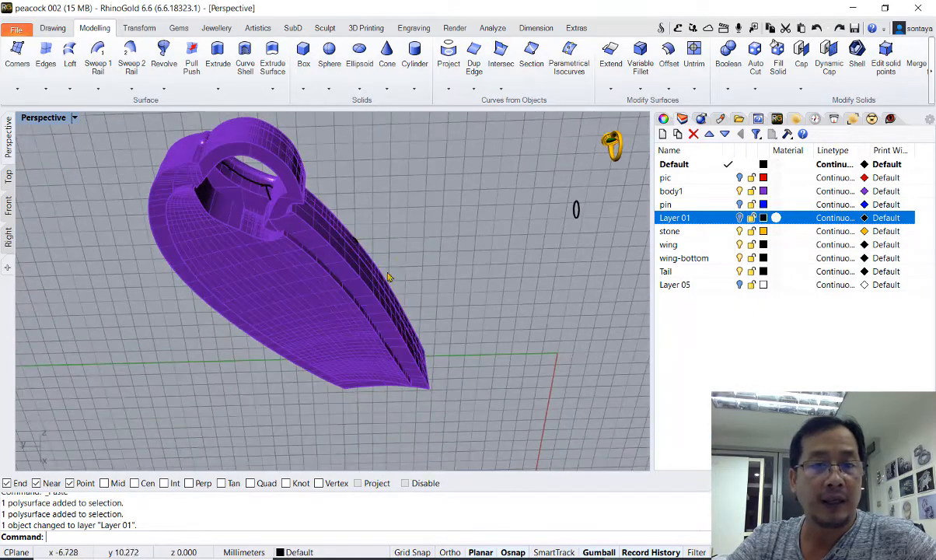
click(728, 87)
click(731, 125)
click(158, 189)
key(Return)
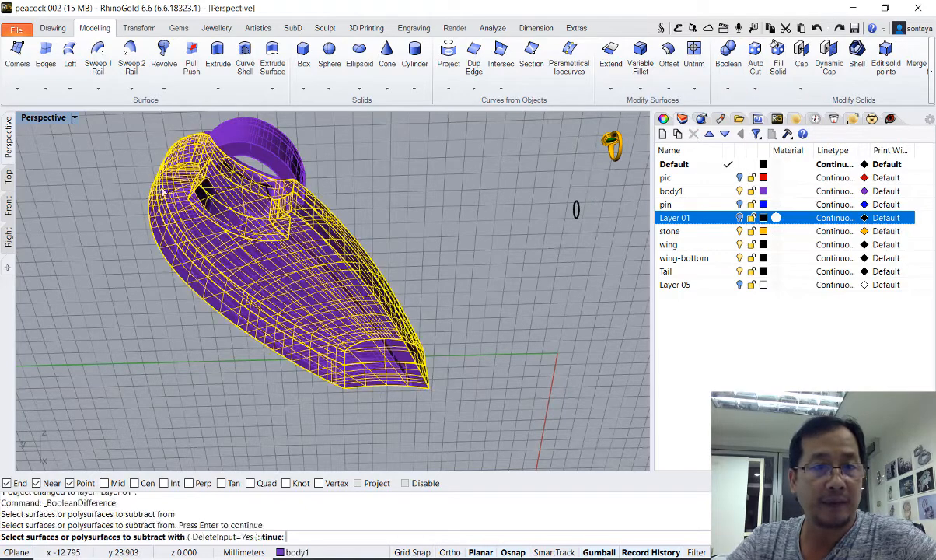
click(360, 228)
key(Return)
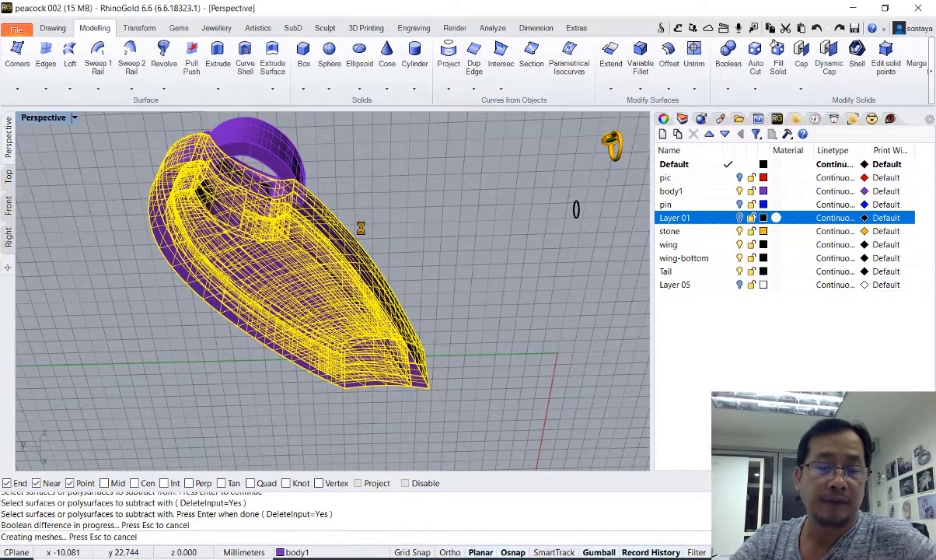
right_drag(362, 232, 393, 218)
Select all visible curves around the body and delete them.
middle_click(393, 218)
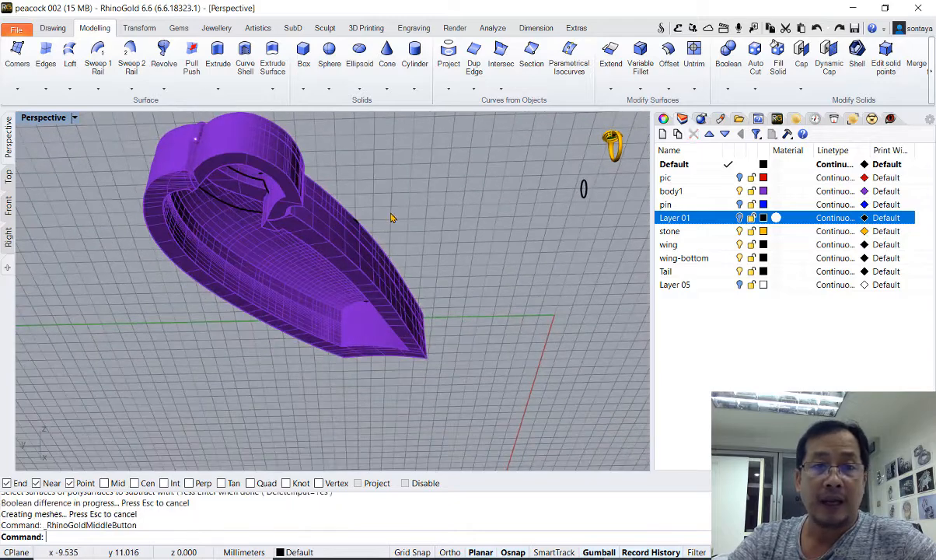
click(441, 188)
right_drag(437, 298, 434, 266)
key(Delete)
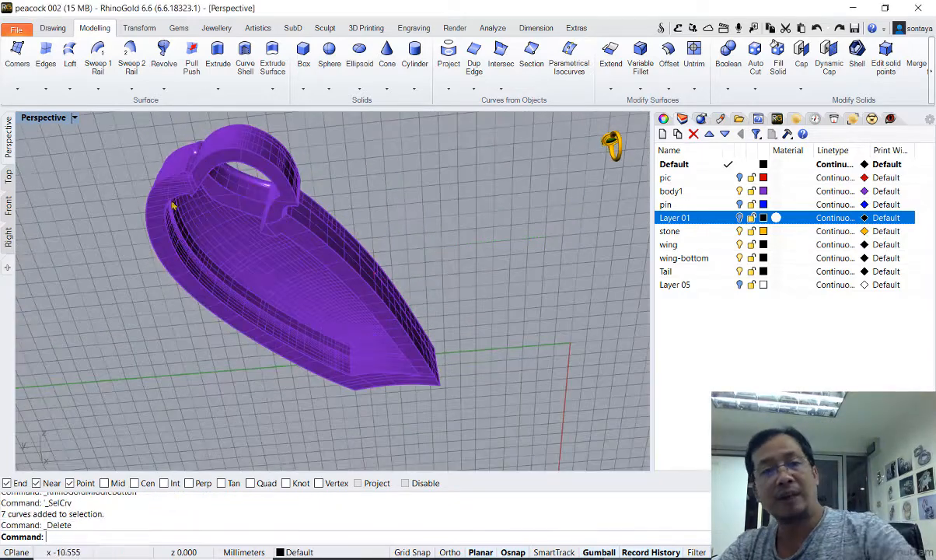
Import the part1 file from the Desktop and inspect how the neck frame sits inside the hollowed body.
click(15, 28)
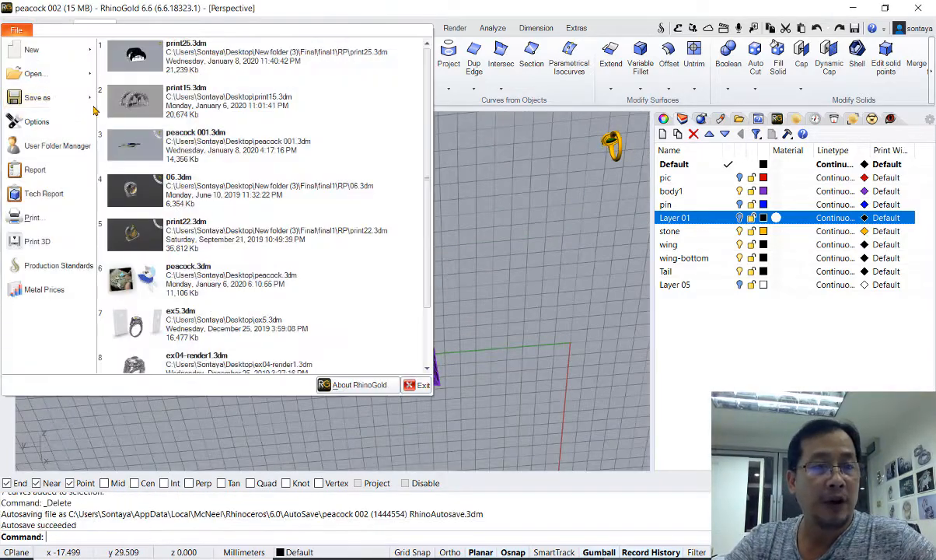
mouse_move(89, 77)
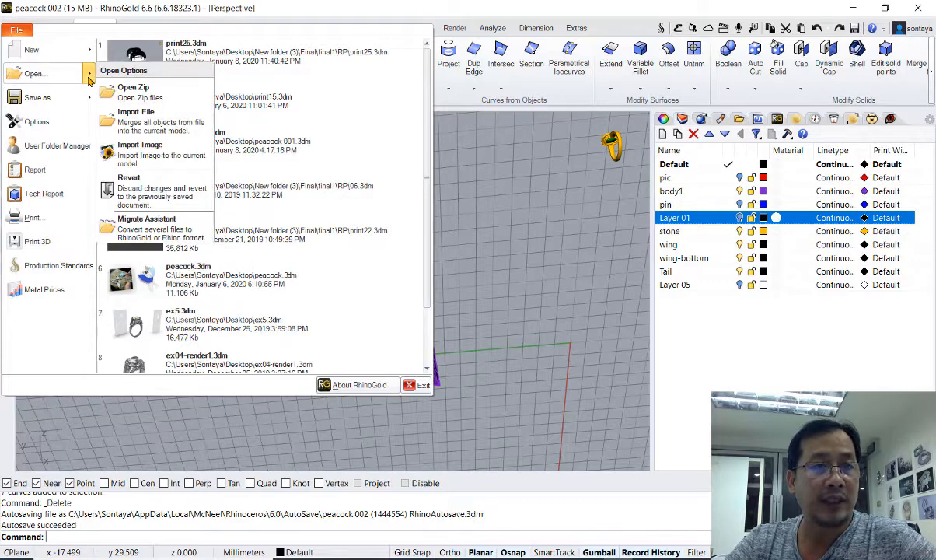
click(155, 118)
click(155, 118)
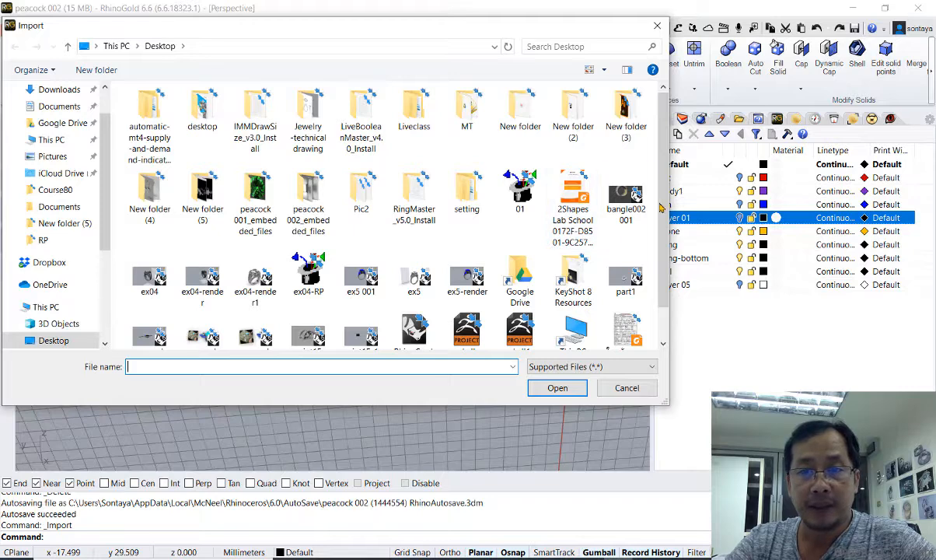
scroll(591, 234, down, 1)
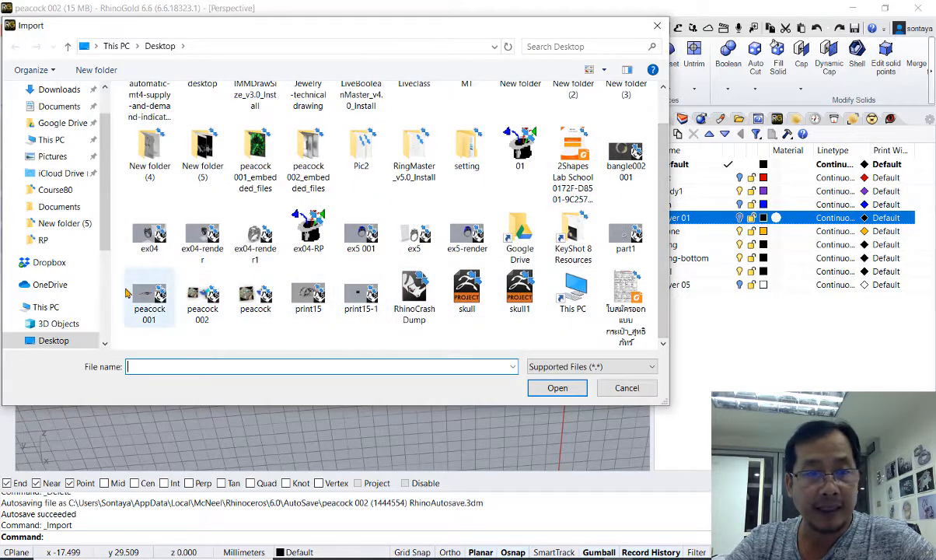
click(621, 238)
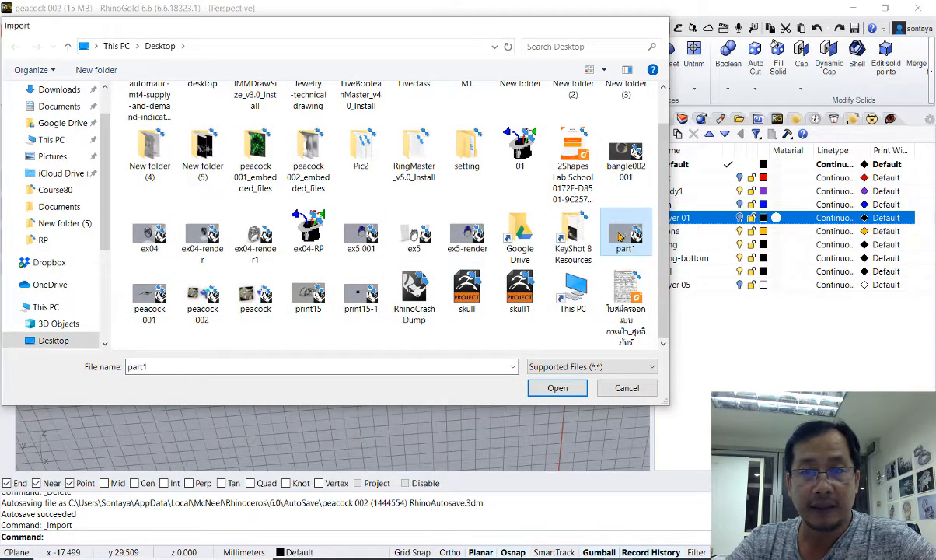
double_click(621, 237)
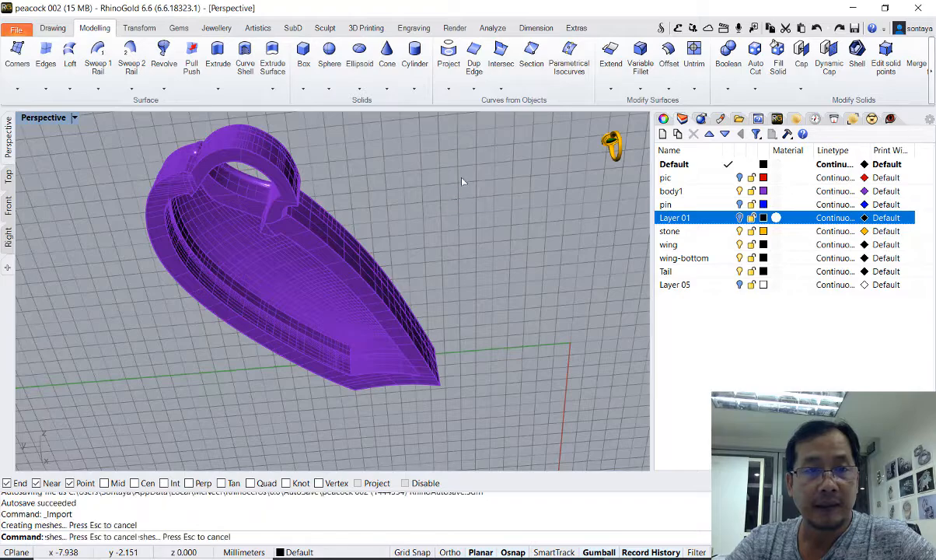
right_drag(462, 182, 456, 320)
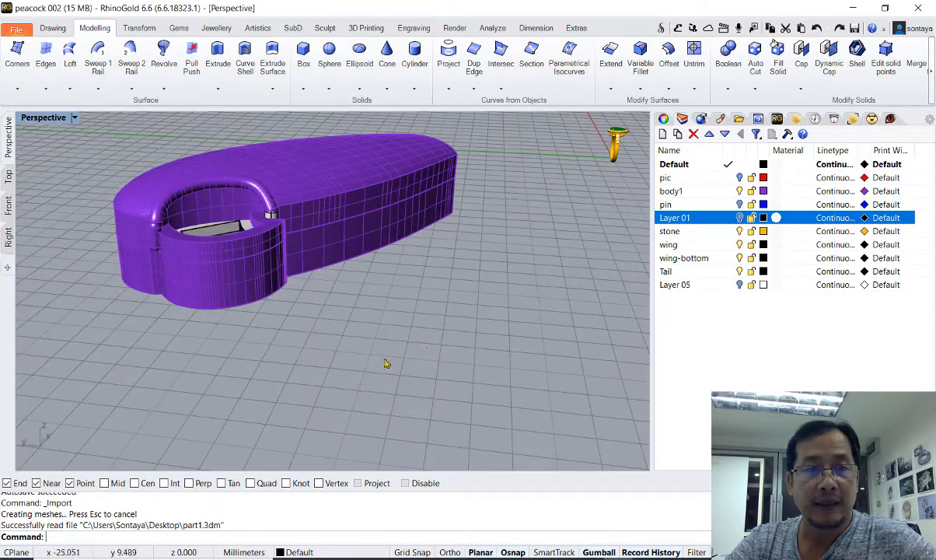
right_drag(387, 363, 410, 167)
right_drag(406, 228, 451, 265)
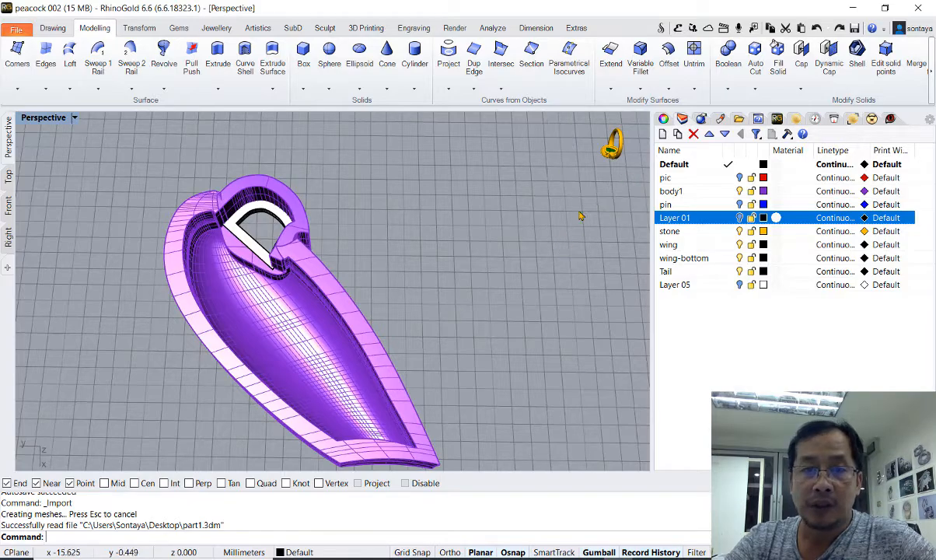
Show all hidden brooch parts and view the underside where the wings meet the body.
click(562, 144)
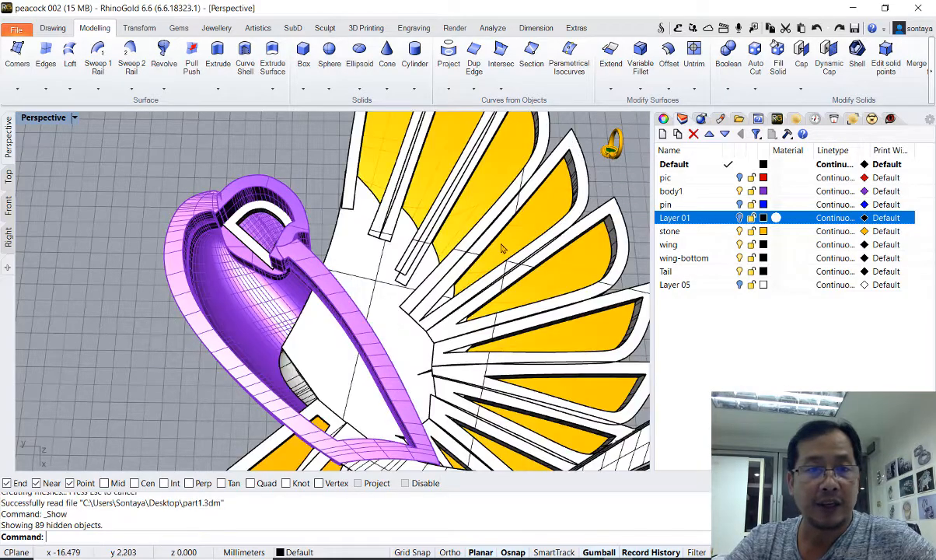
right_drag(426, 279, 297, 345)
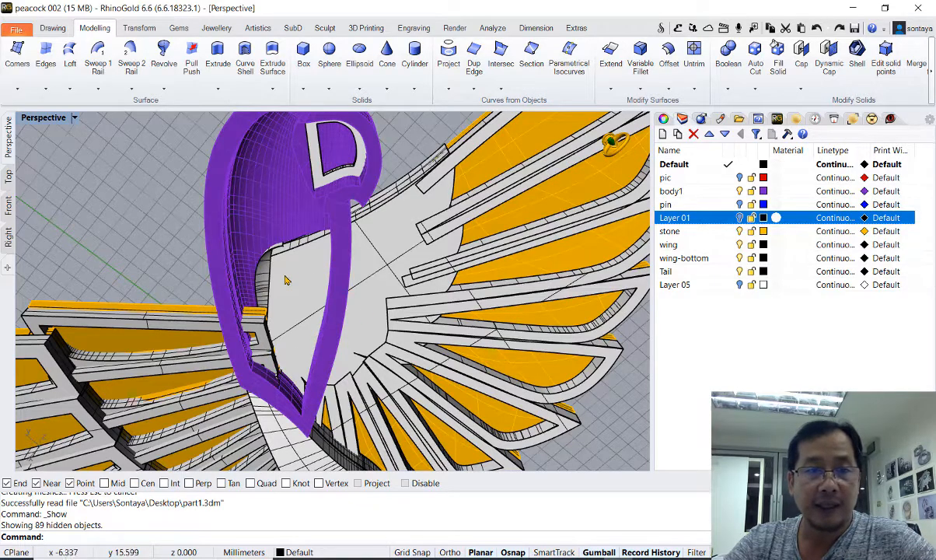
right_drag(286, 280, 285, 244)
scroll(284, 244, up, 5)
Hide the hollow body shell and the group of head and neck parts to expose the wings.
click(248, 204)
scroll(305, 187, down, 5)
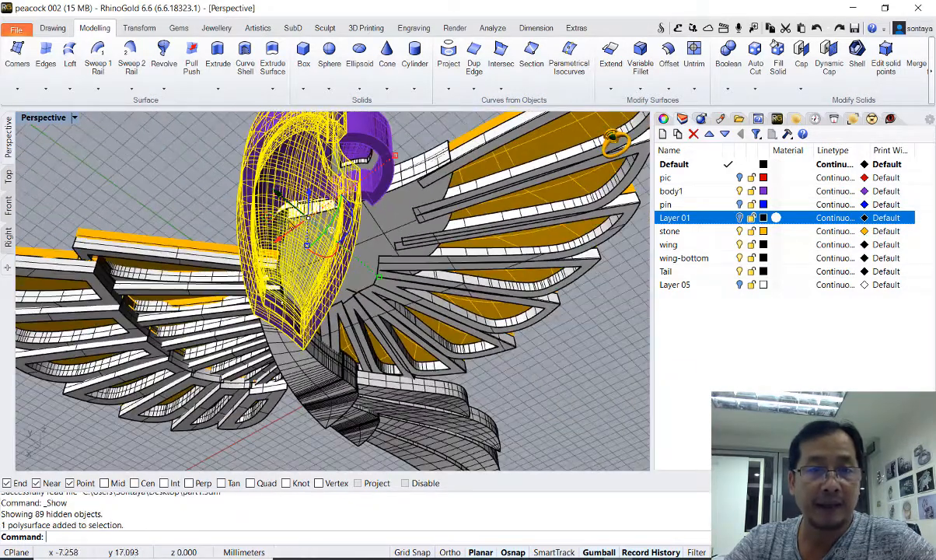
scroll(291, 208, down, 5)
click(561, 148)
scroll(364, 198, up, 4)
right_drag(364, 199, 498, 347)
drag(411, 275, 411, 274)
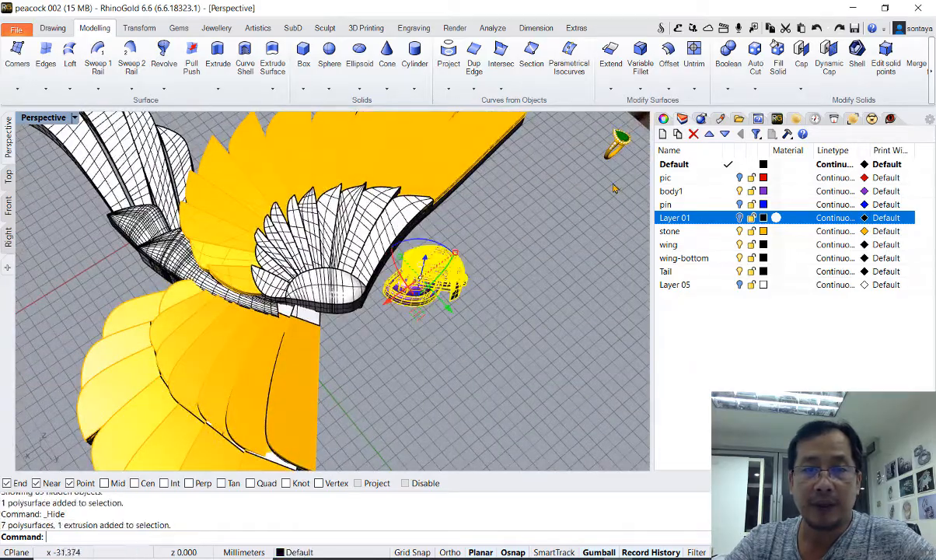
click(564, 146)
Select and hide the solid feathered wing piece that passes through the body.
right_drag(388, 268, 306, 287)
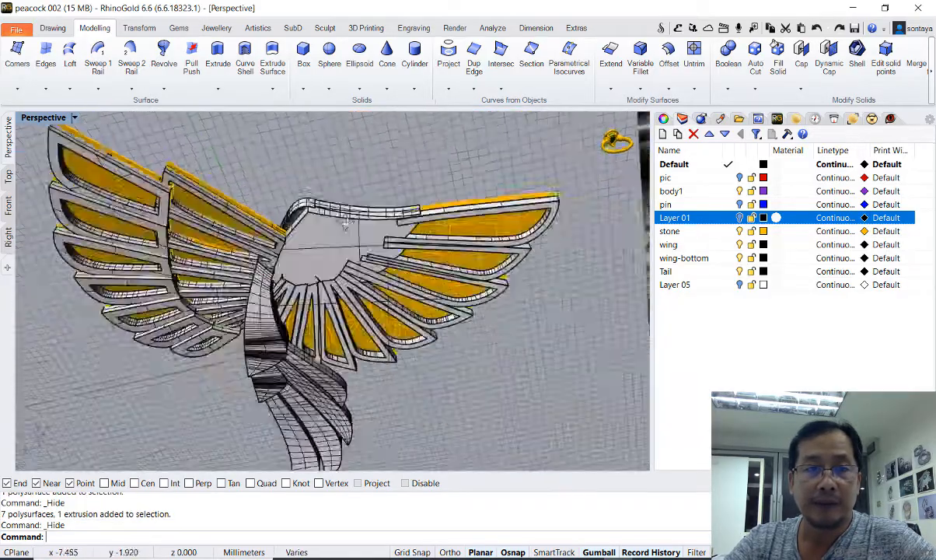
scroll(303, 290, up, 4)
click(307, 255)
click(343, 156)
click(277, 247)
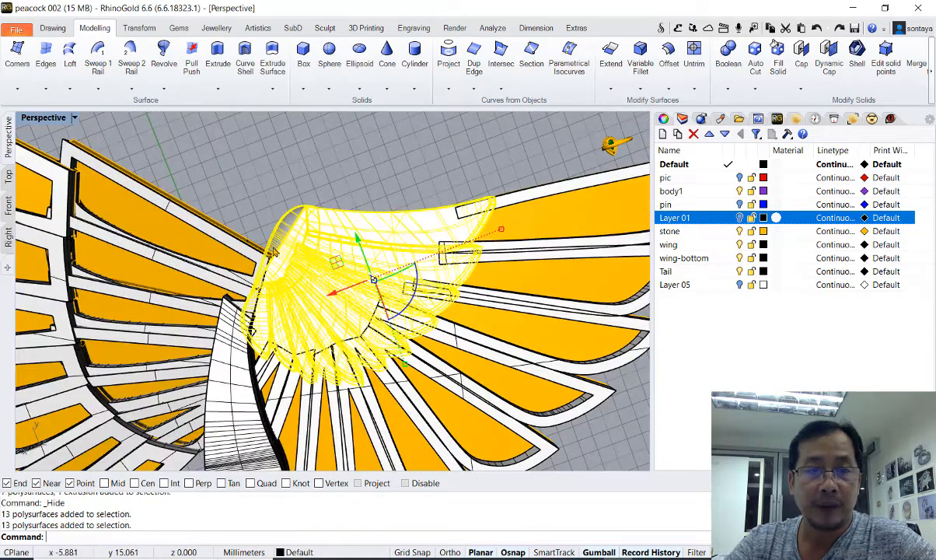
click(212, 242)
click(281, 165)
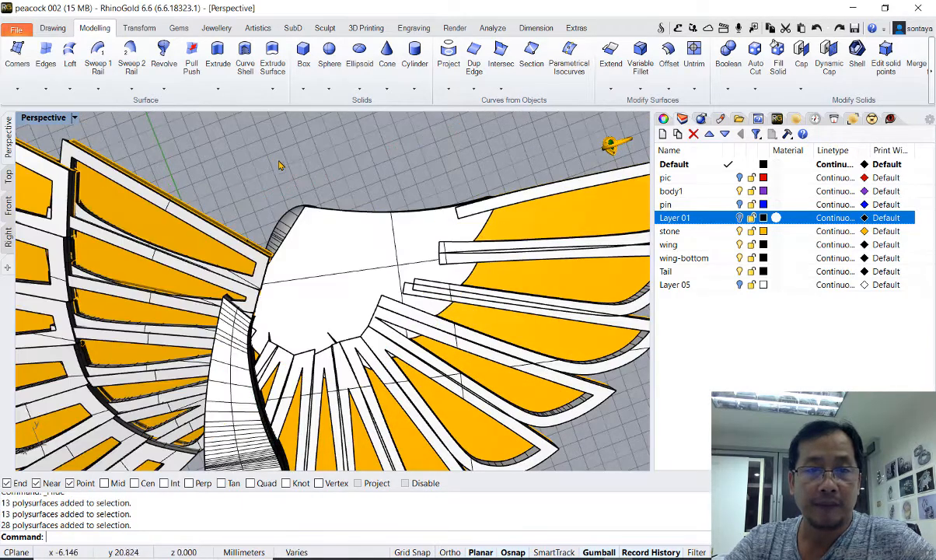
click(308, 202)
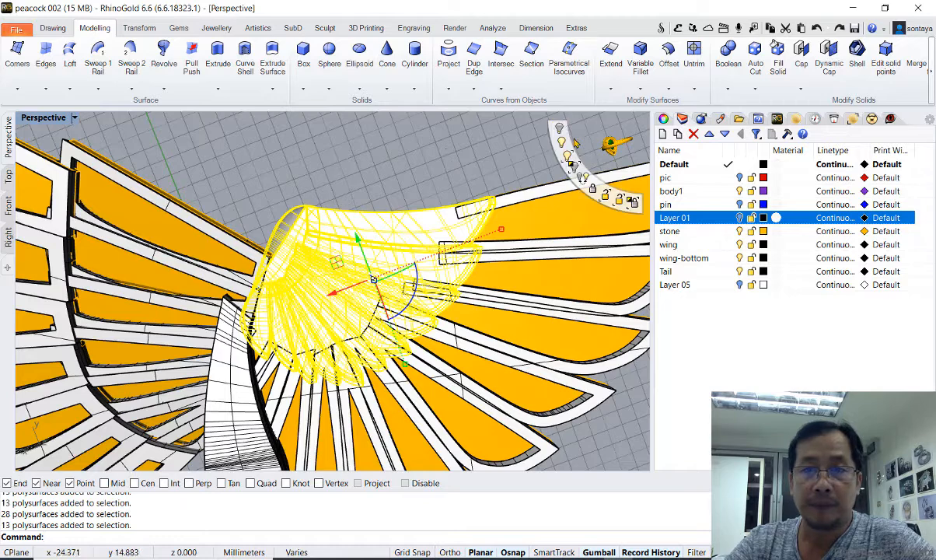
click(561, 150)
Try hiding the openwork feather frames on both sides, and swap the hidden and visible objects.
click(263, 273)
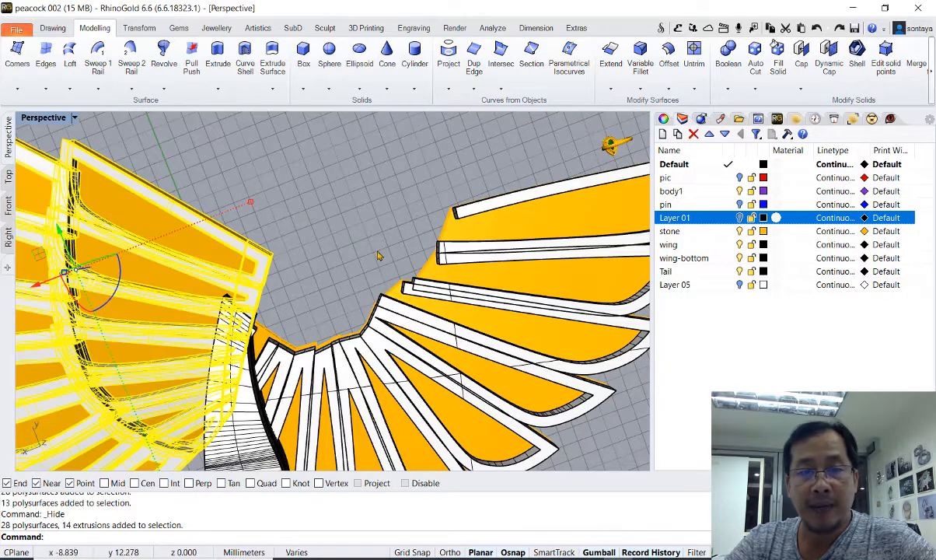
shift+click(348, 310)
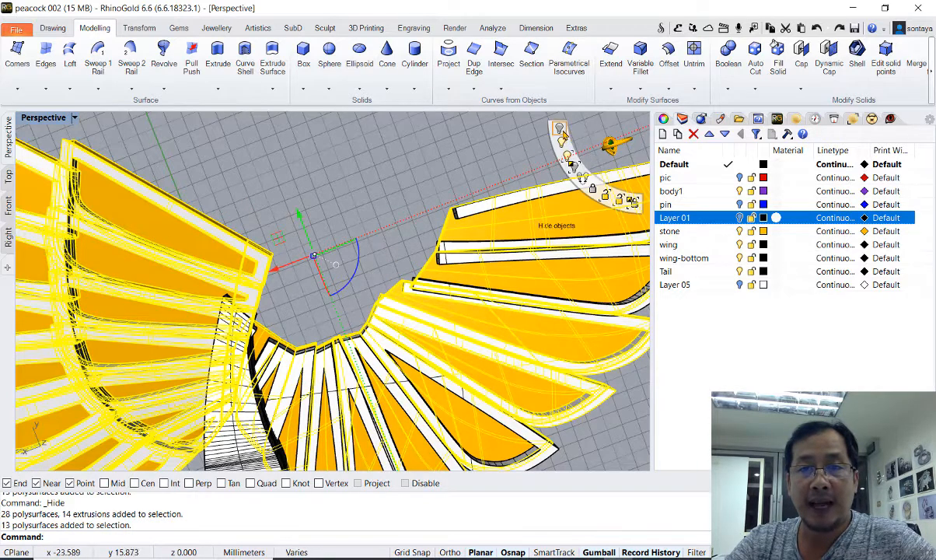
click(563, 141)
click(581, 178)
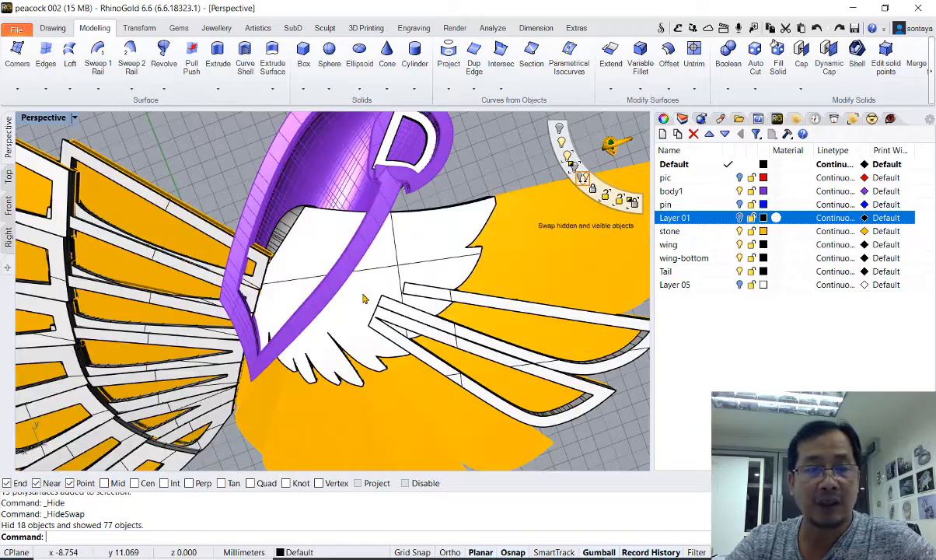
Isolate the hollow body shell and the solid feathered wing piece, hiding all other objects.
right_drag(365, 299, 330, 265)
mouse_move(397, 271)
right_down()
mouse_move(414, 336)
mouse_move(457, 270)
mouse_move(385, 280)
right_up()
scroll(341, 299, up, 3)
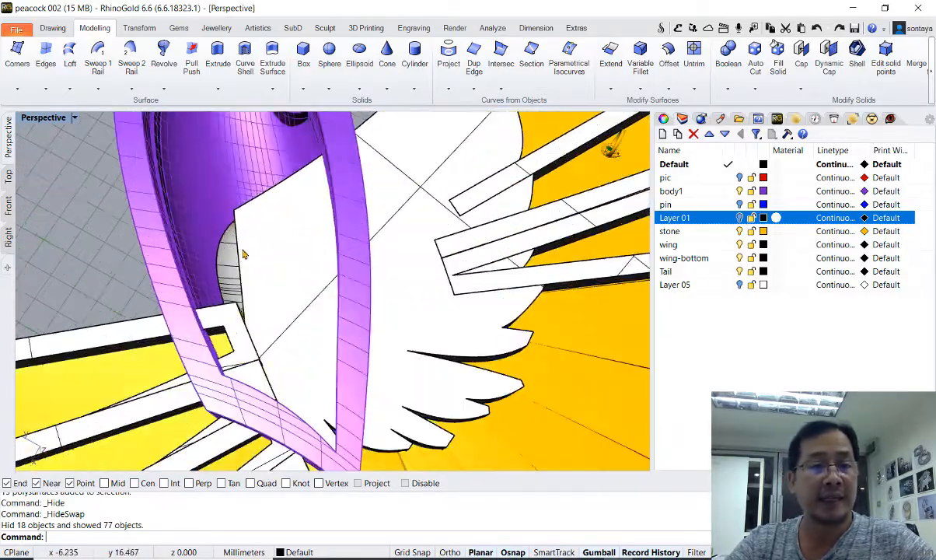
click(244, 254)
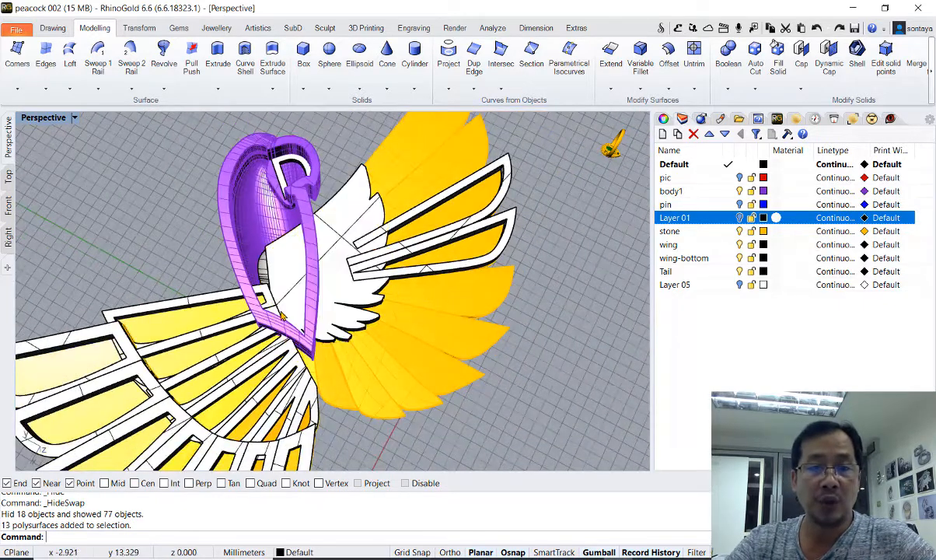
scroll(310, 261, up, 3)
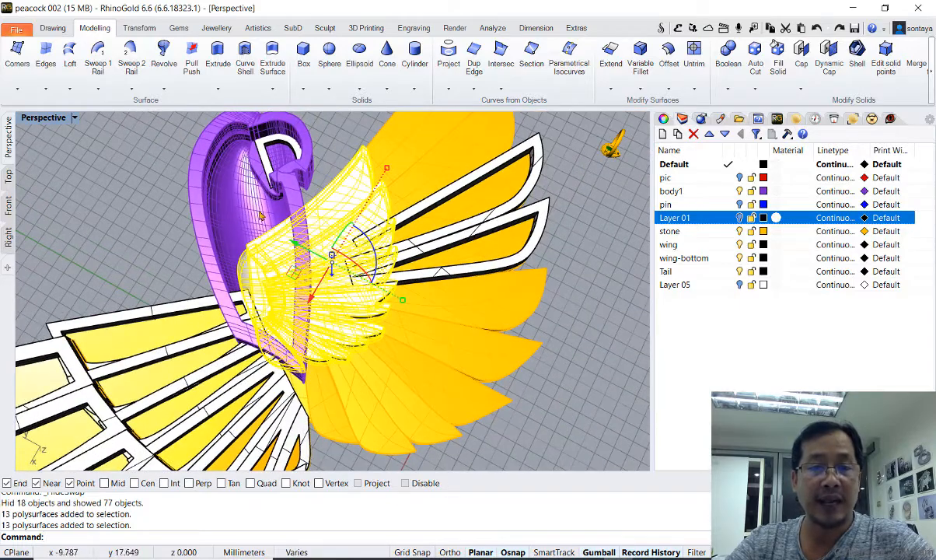
shift+click(252, 199)
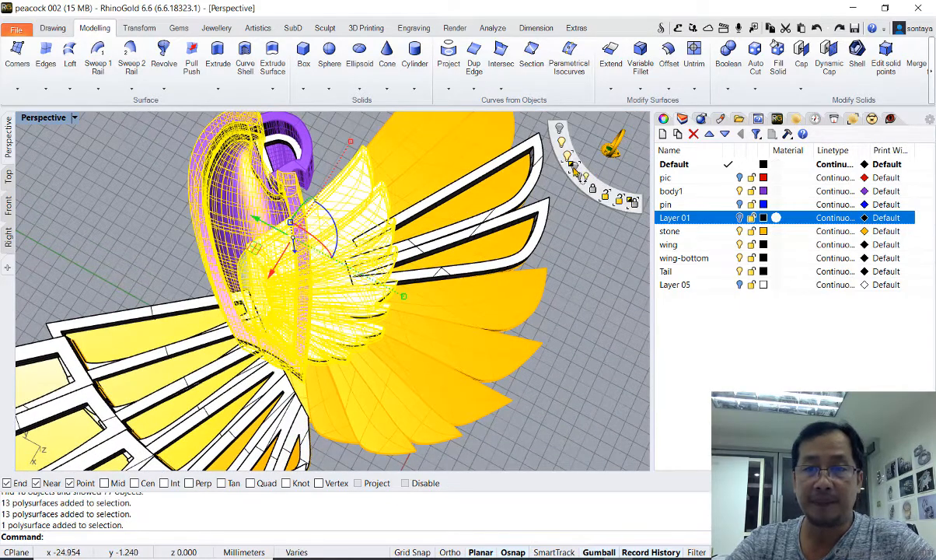
click(576, 172)
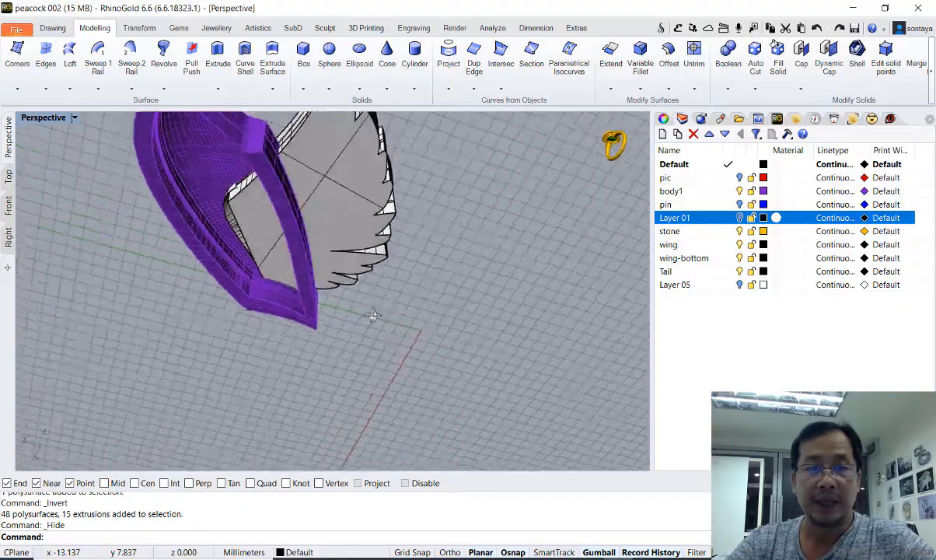
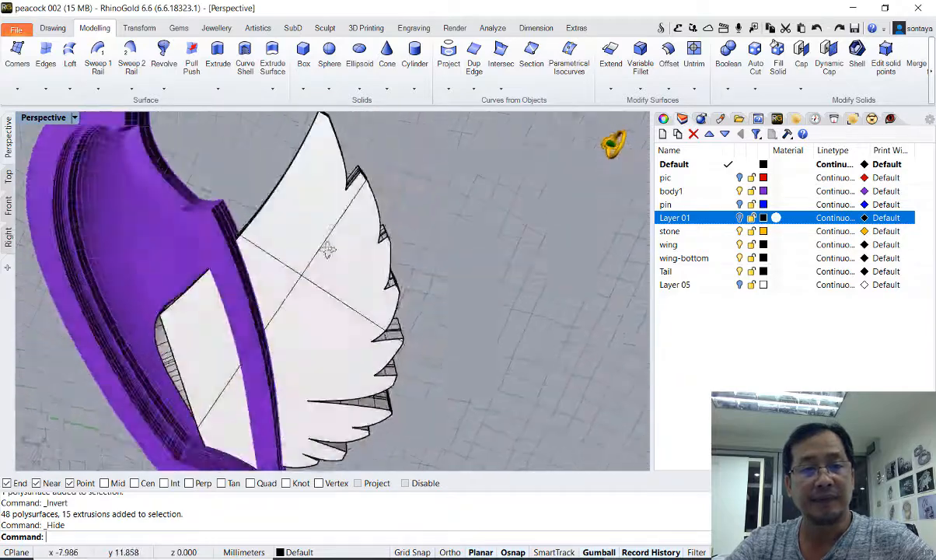
Ungroup the feathered wing assembly that passes into the hollow body shell.
right_drag(327, 249, 336, 266)
click(336, 267)
click(324, 291)
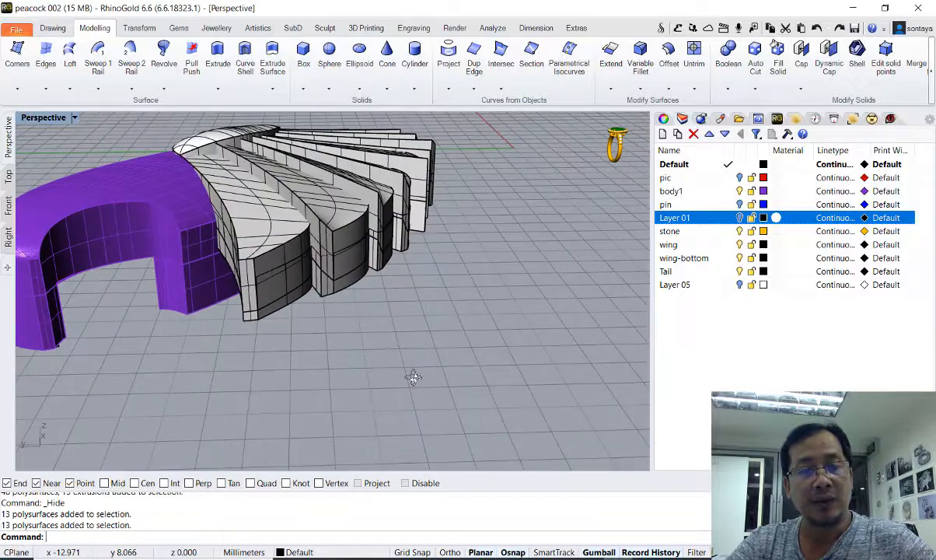
right_drag(413, 378, 305, 274)
right_drag(320, 337, 342, 242)
right_drag(291, 311, 293, 272)
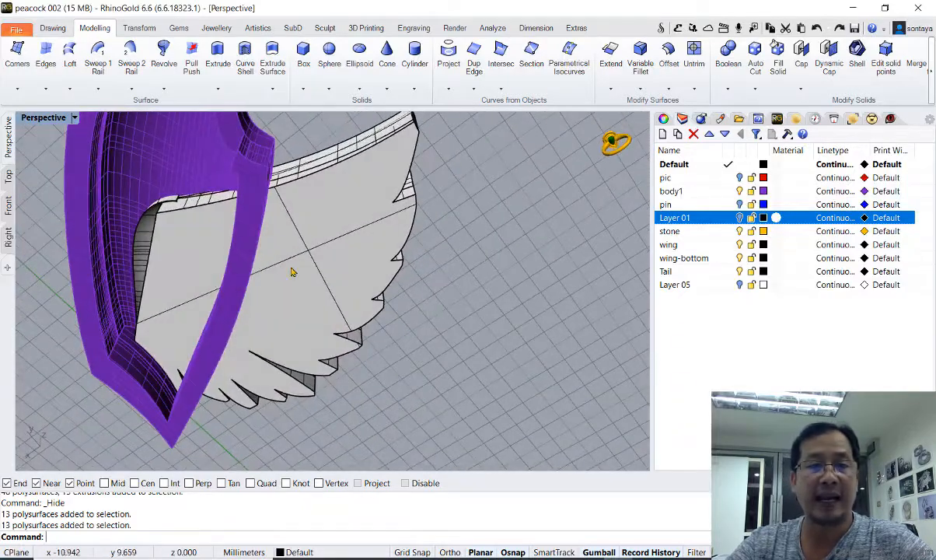
click(153, 217)
key(ctrl+shift+g)
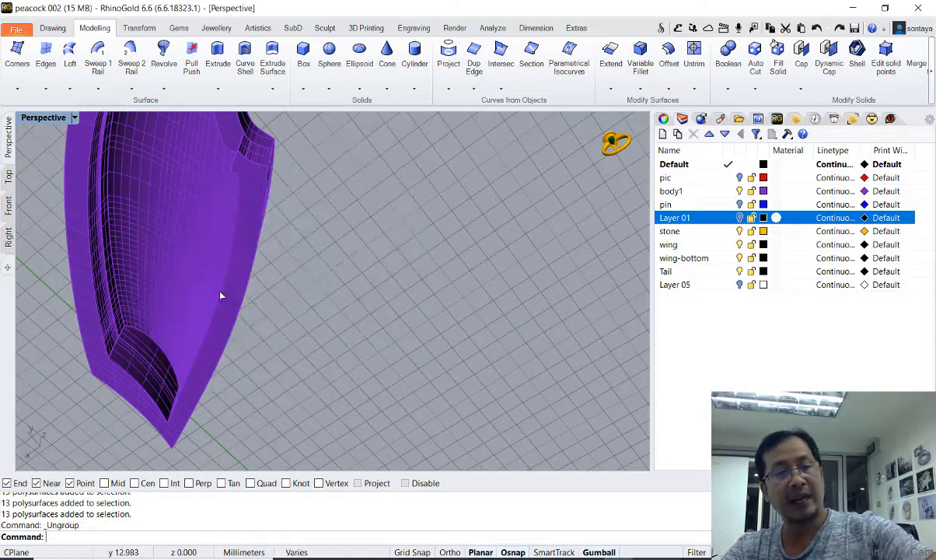
Try isolating the small domed solid at the wing root inside the body, and undo the hiding.
click(455, 318)
click(149, 210)
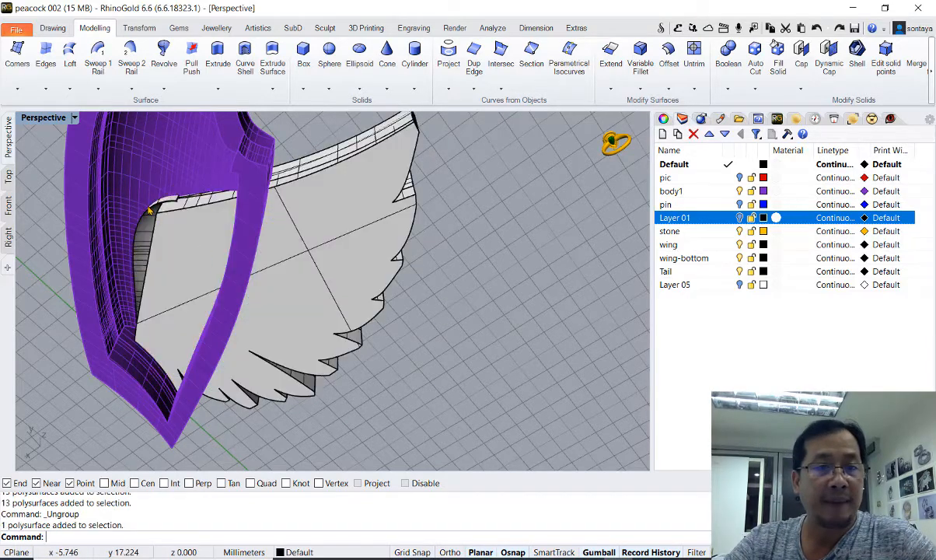
click(574, 168)
right_drag(266, 284, 253, 261)
key(ctrl+z)
Turn on Layer 01 and duplicate its inner body solid in place.
scroll(418, 310, down, 3)
right_drag(417, 309, 260, 215)
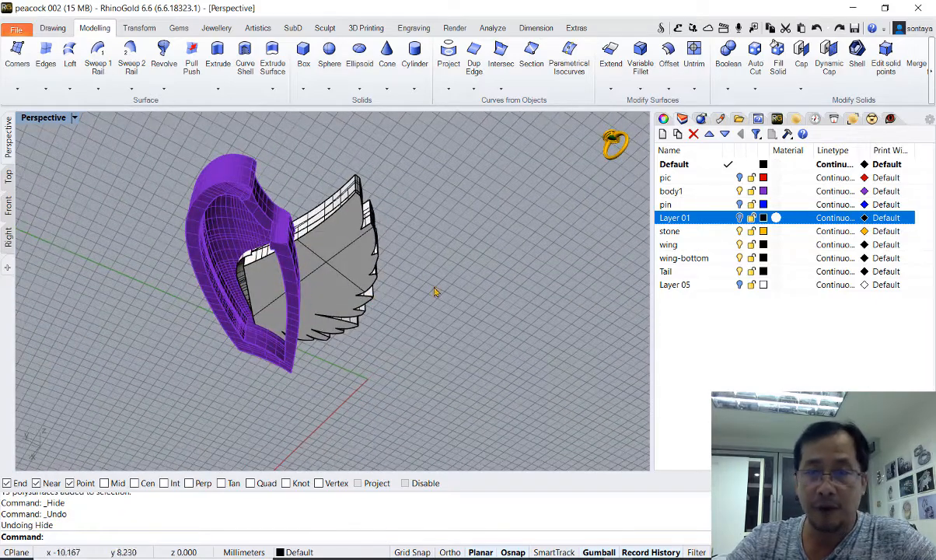
click(739, 217)
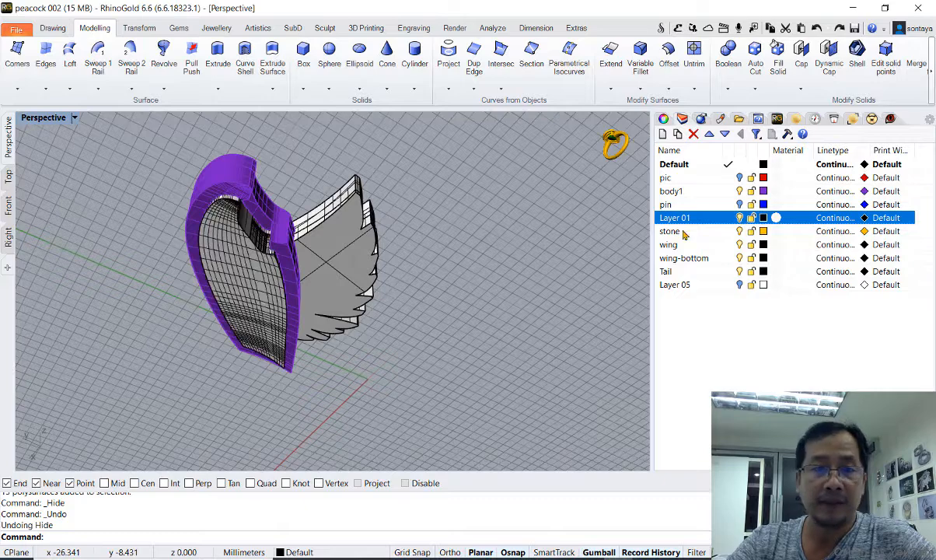
click(242, 272)
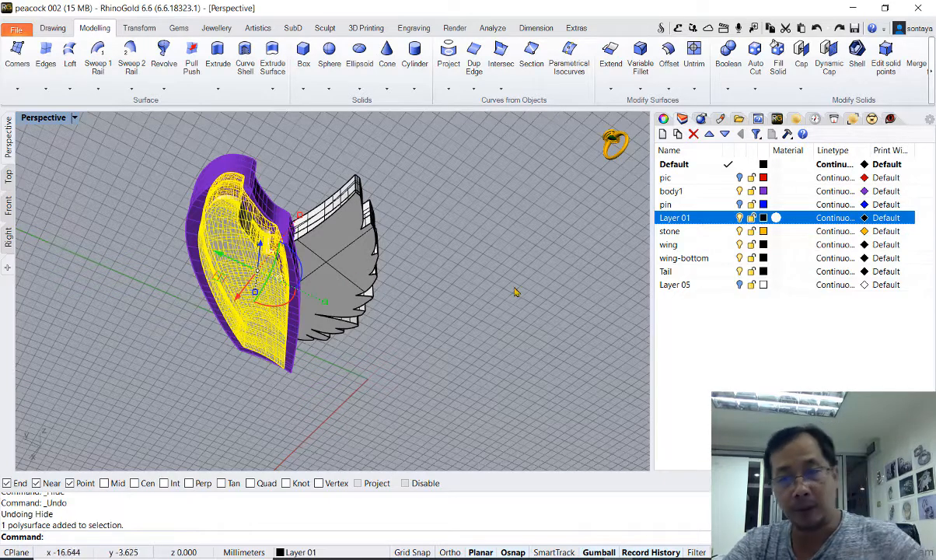
key(ctrl+c)
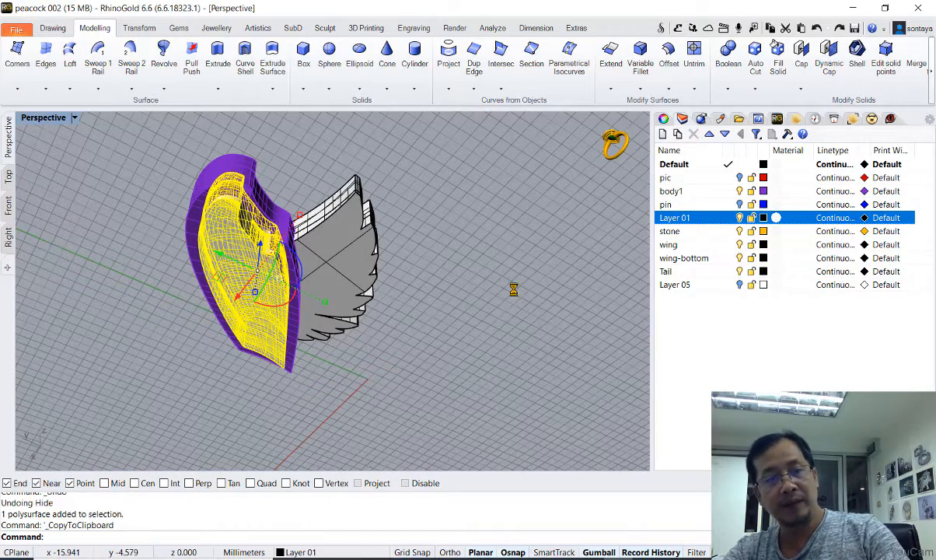
key(ctrl+v)
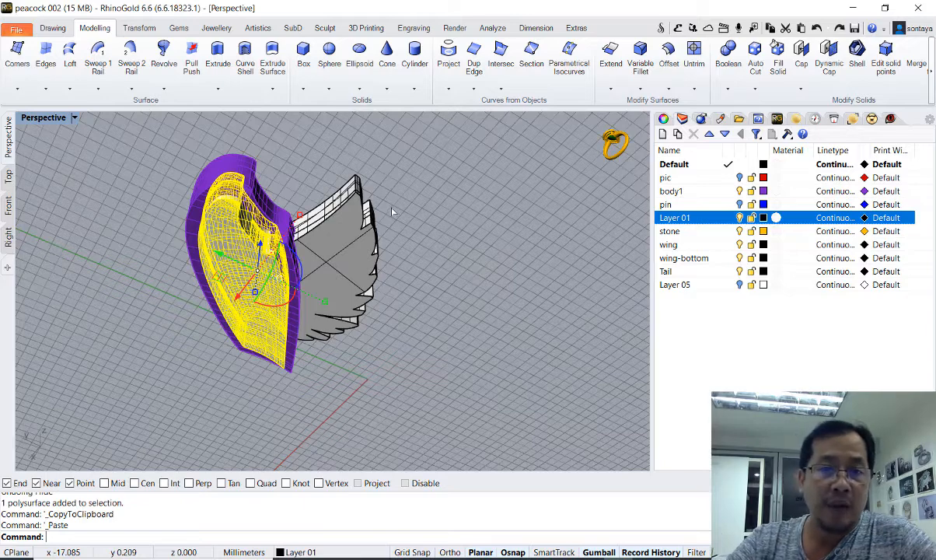
click(459, 226)
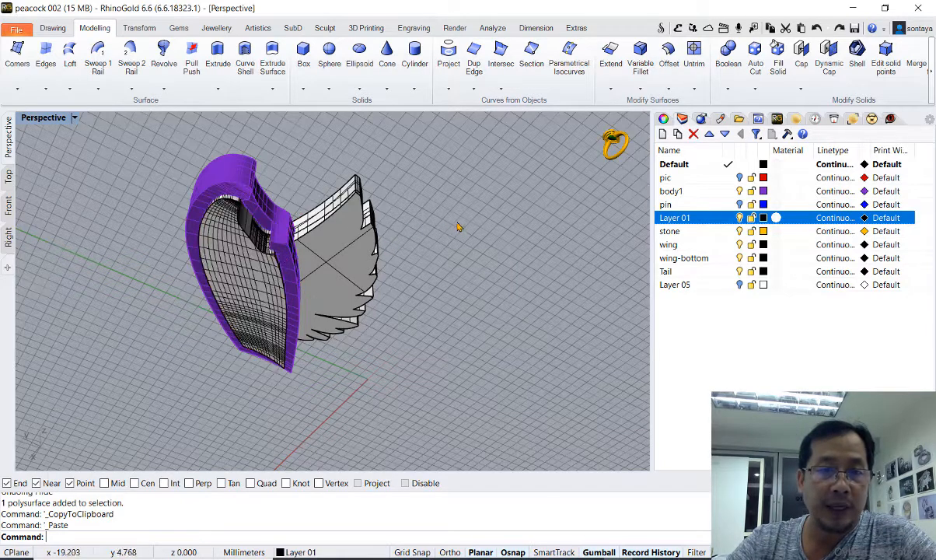
Hide one of the two overlapping inner body solids on Layer 01.
click(267, 284)
click(289, 293)
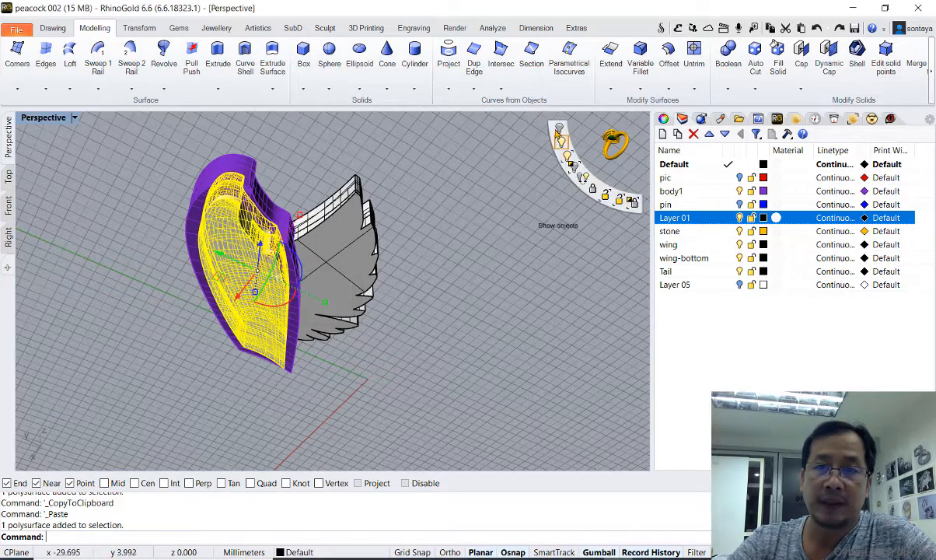
click(559, 130)
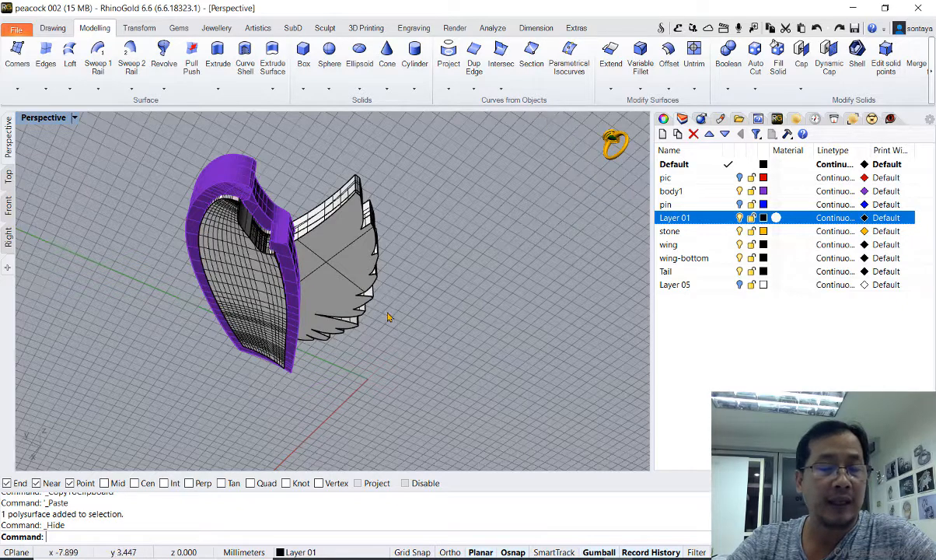
Hide the purple hollow body shell, leaving only the wing pieces and the inner body solid in view.
right_drag(367, 299, 289, 224)
drag(290, 193, 466, 440)
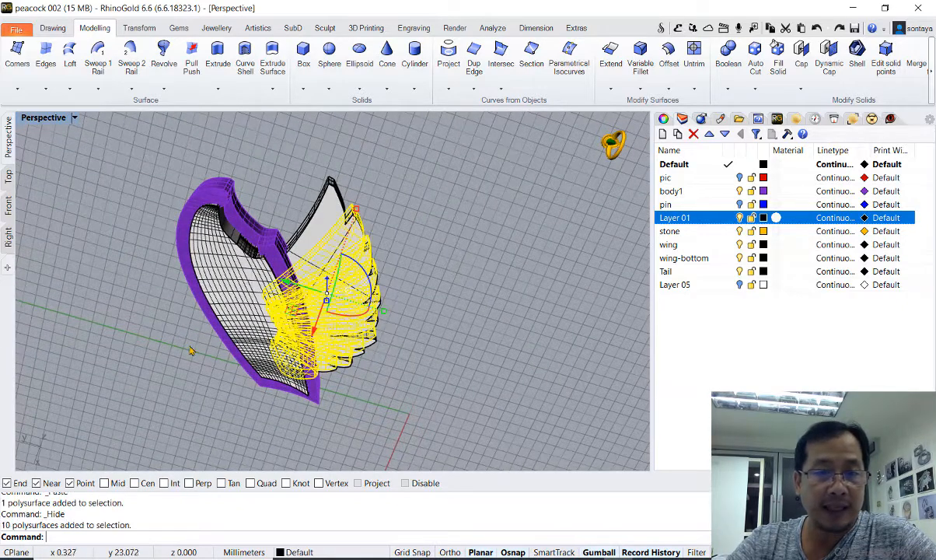
click(458, 208)
click(330, 282)
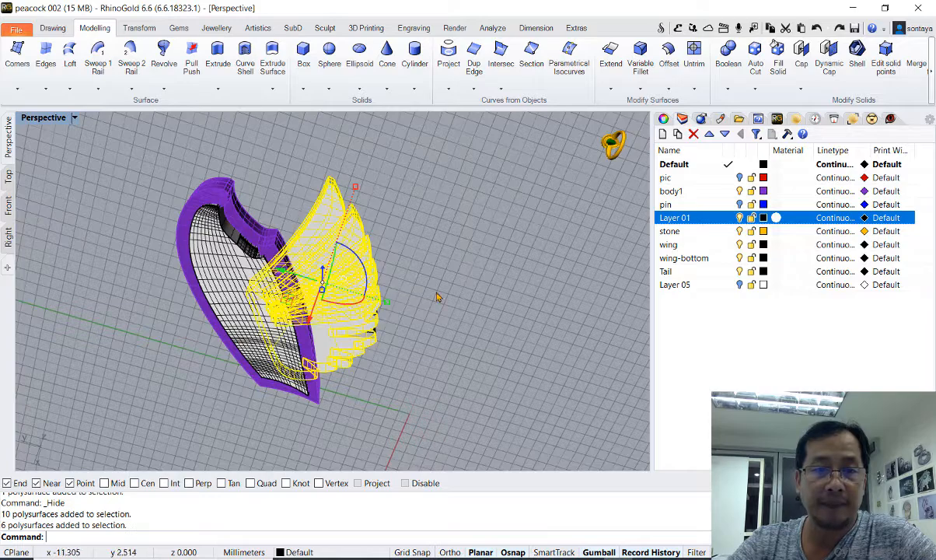
click(413, 279)
click(233, 196)
mouse_move(582, 145)
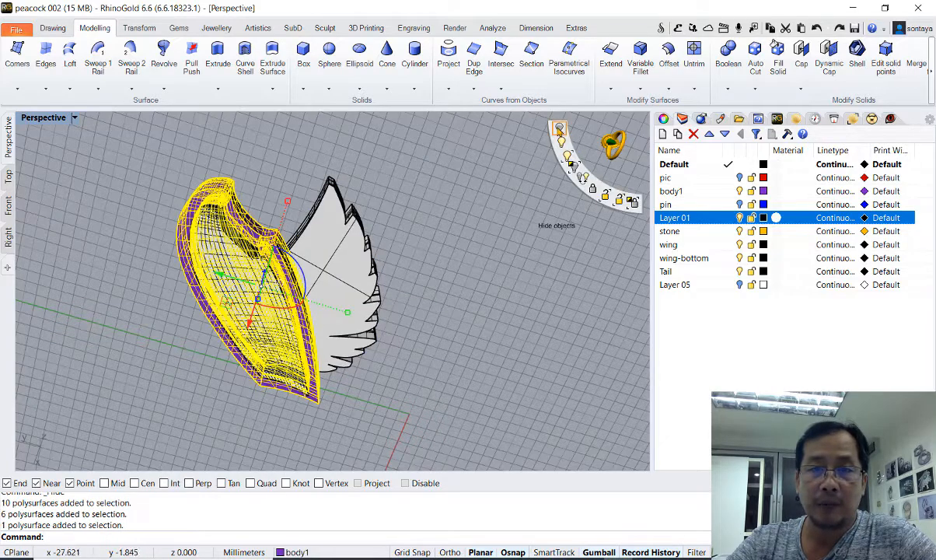
click(557, 128)
Subtract the inner body solid from all the wing pieces with Boolean Difference.
right_drag(392, 234, 493, 340)
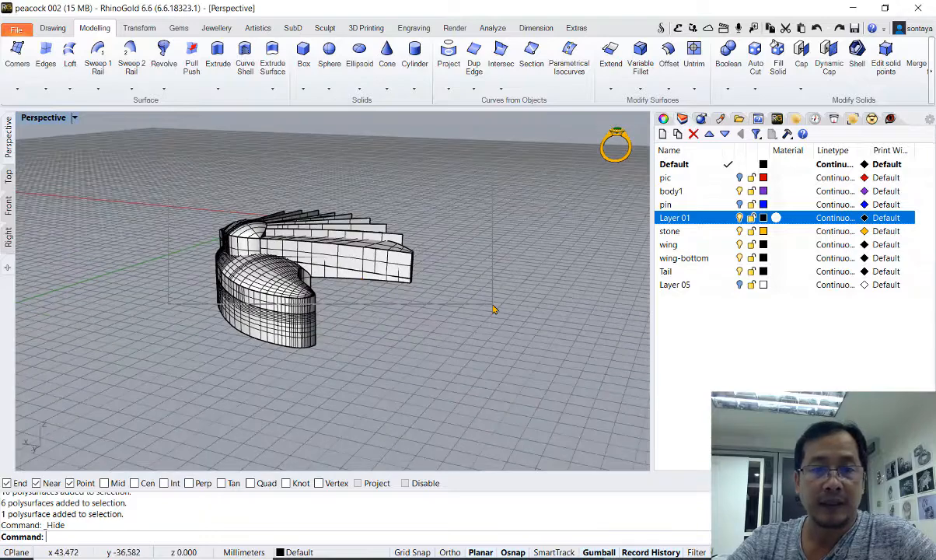
click(406, 267)
right_drag(456, 279, 587, 227)
click(728, 89)
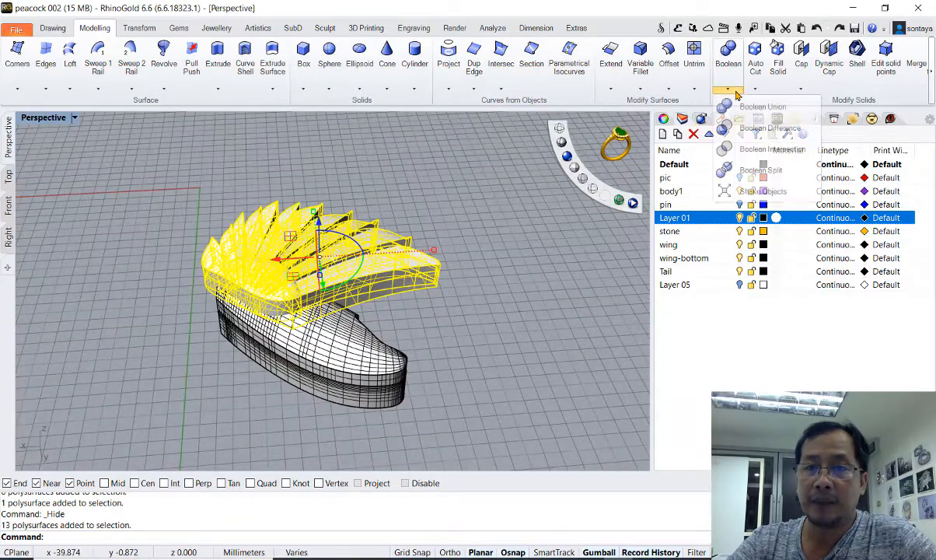
click(752, 131)
click(327, 330)
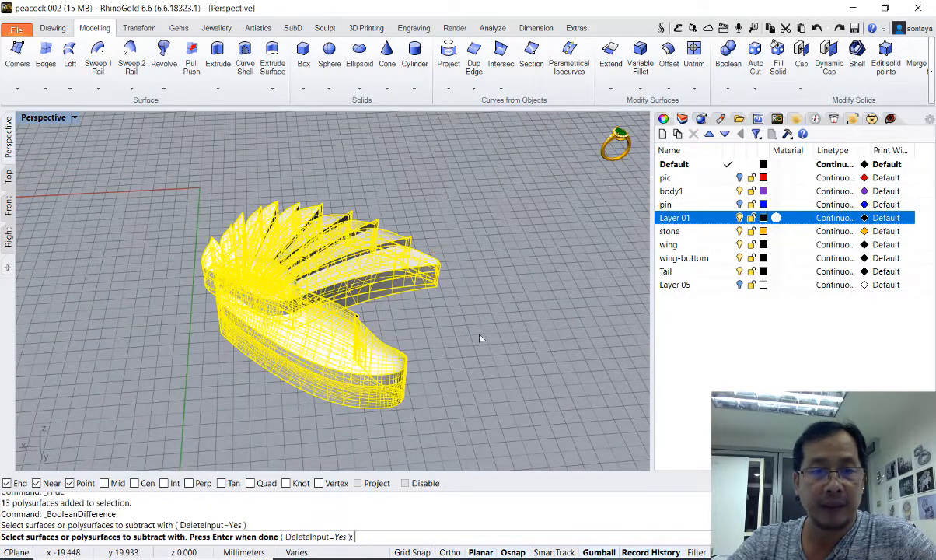
key(Return)
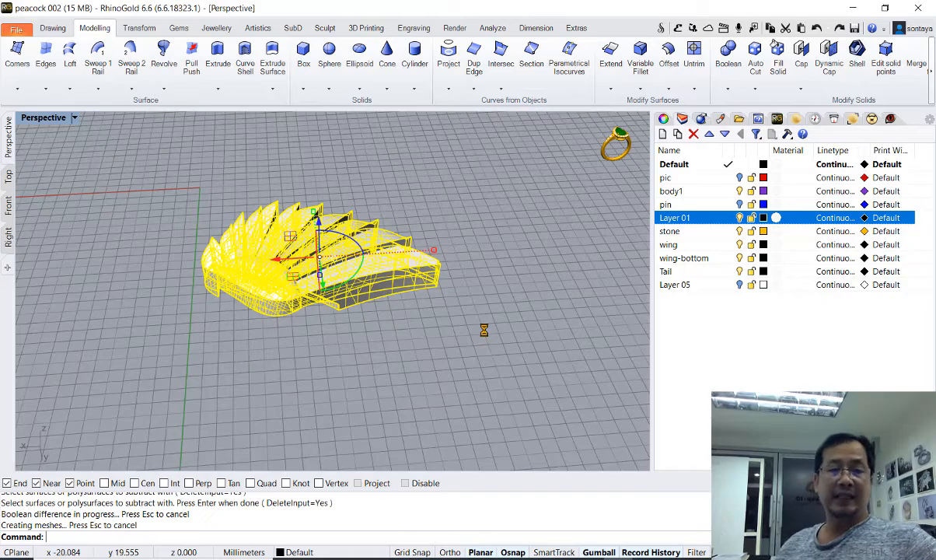
Group all the trimmed wing pieces together.
click(507, 351)
right_drag(508, 351, 359, 210)
drag(311, 264, 476, 397)
right_drag(438, 314, 441, 366)
key(ctrl+g)
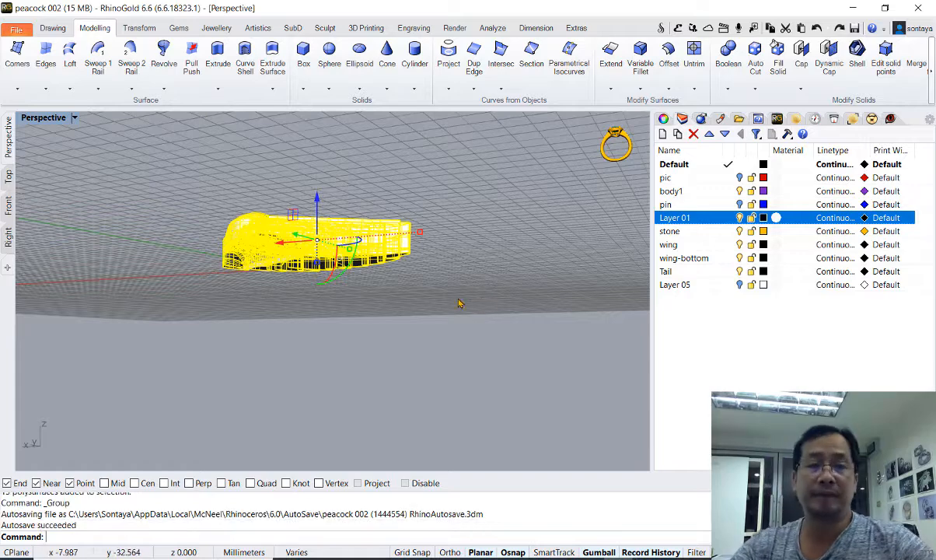
Bring the hollow body shell into view with the trimmed wing by hiding it among the swapped objects and swapping back.
click(599, 164)
click(588, 172)
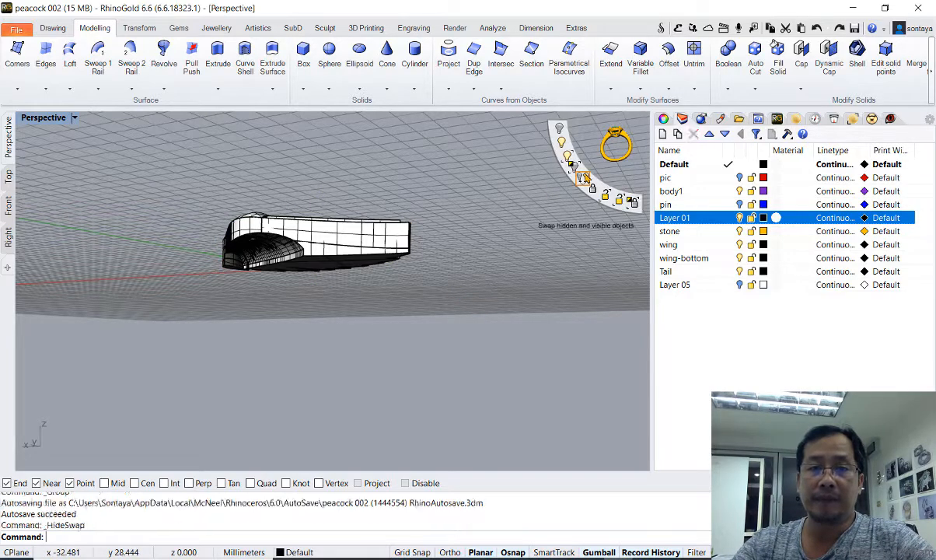
right_drag(367, 303, 247, 231)
click(233, 242)
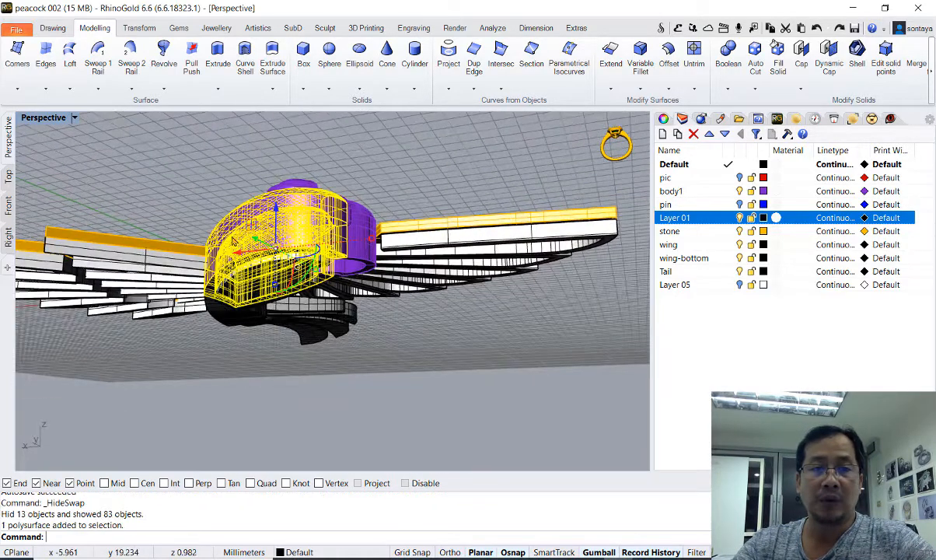
click(581, 168)
click(588, 176)
right_drag(431, 362, 396, 226)
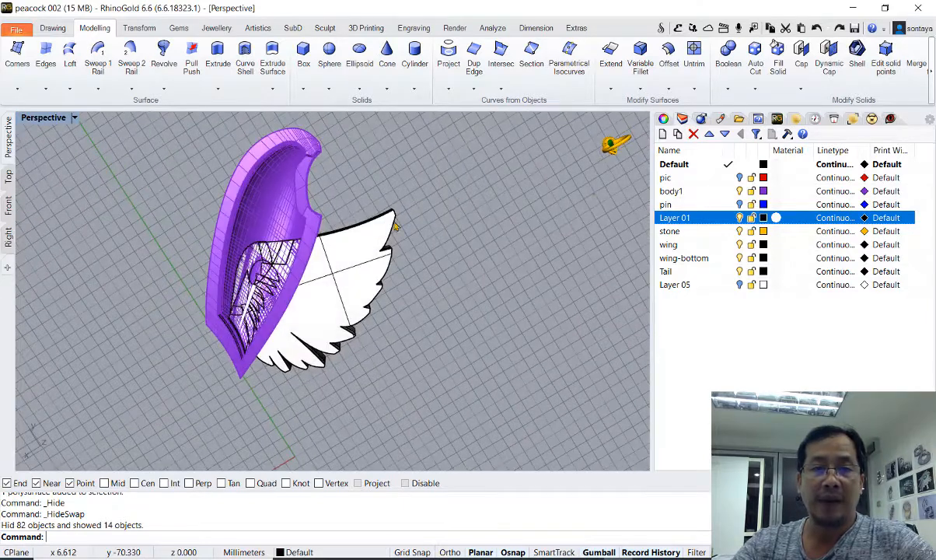
Set the viewport to Rendered display and examine where the trimmed wing meets the inside of the hollow body.
click(544, 154)
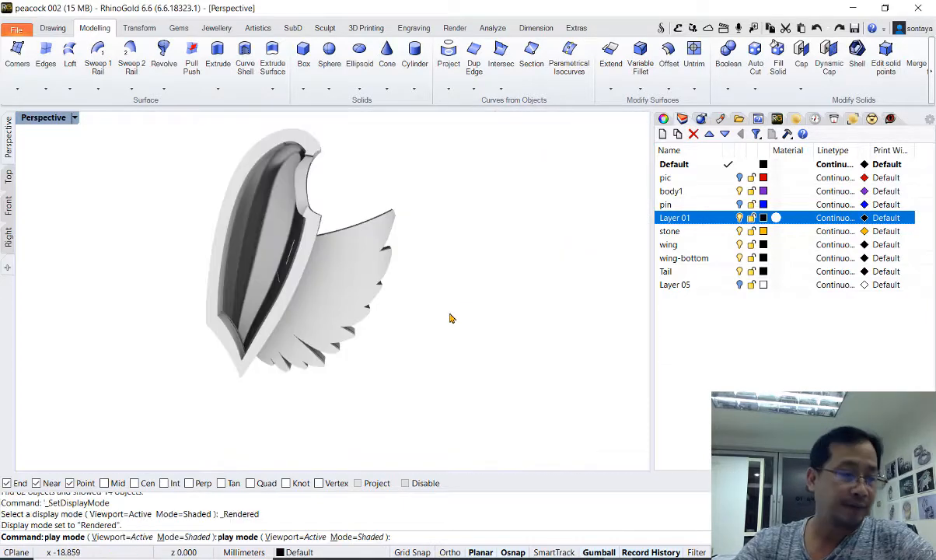
right_drag(438, 257, 483, 293)
scroll(304, 235, up, 3)
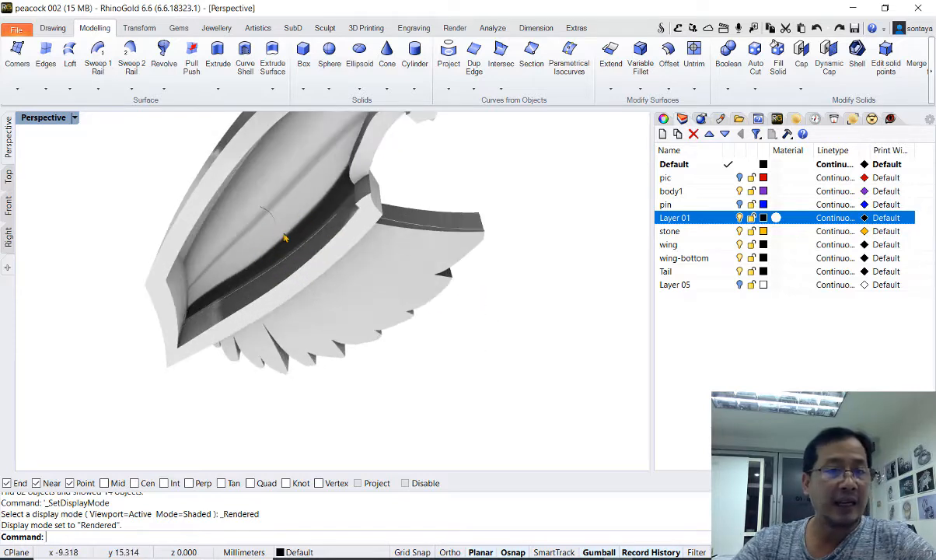
scroll(371, 289, down, 5)
right_drag(370, 290, 366, 331)
Try showing all hidden objects of the brooch, and undo the change.
middle_click(550, 182)
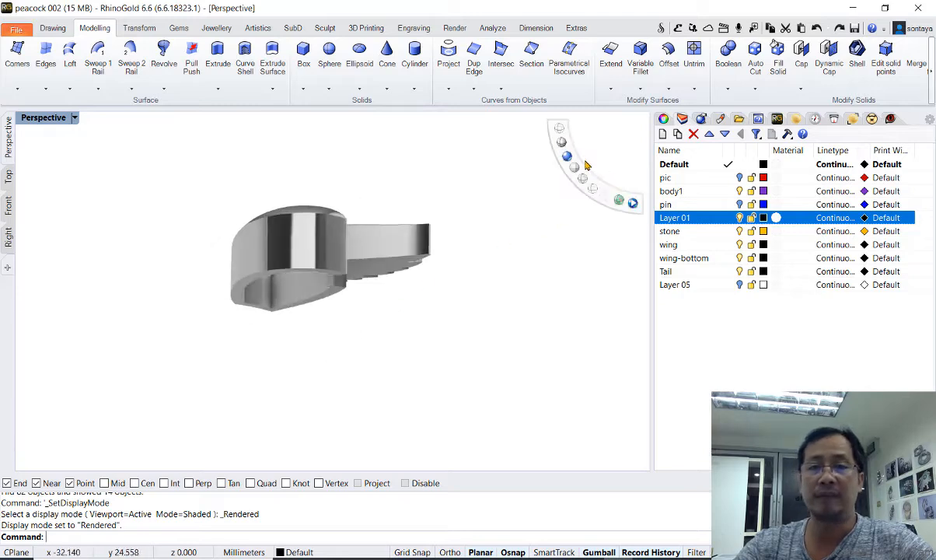
click(561, 142)
right_drag(418, 257, 499, 328)
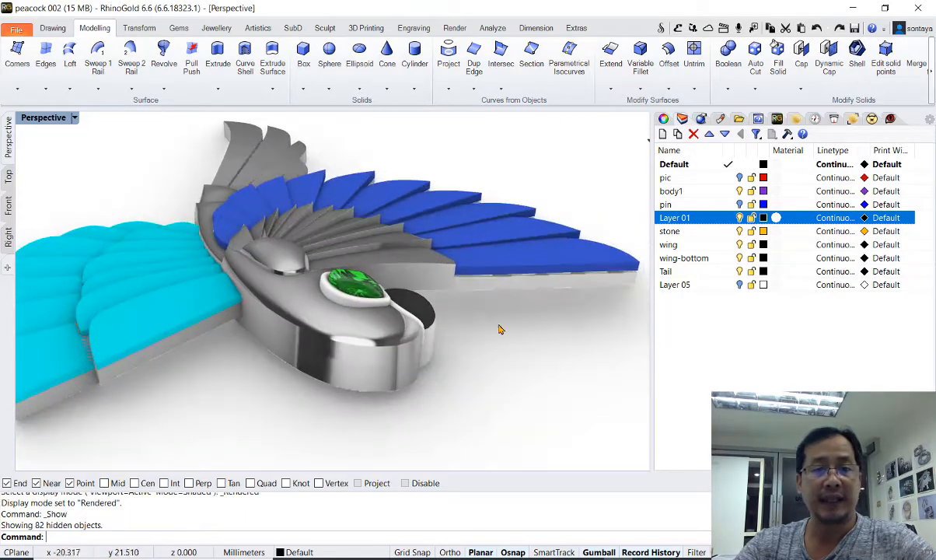
key(ctrl+z)
Swap hidden and visible objects, and isolate the inner body solid together with the cyan wing group.
right_drag(408, 236, 445, 207)
click(585, 189)
right_drag(438, 298, 463, 334)
click(338, 278)
drag(436, 349, 448, 333)
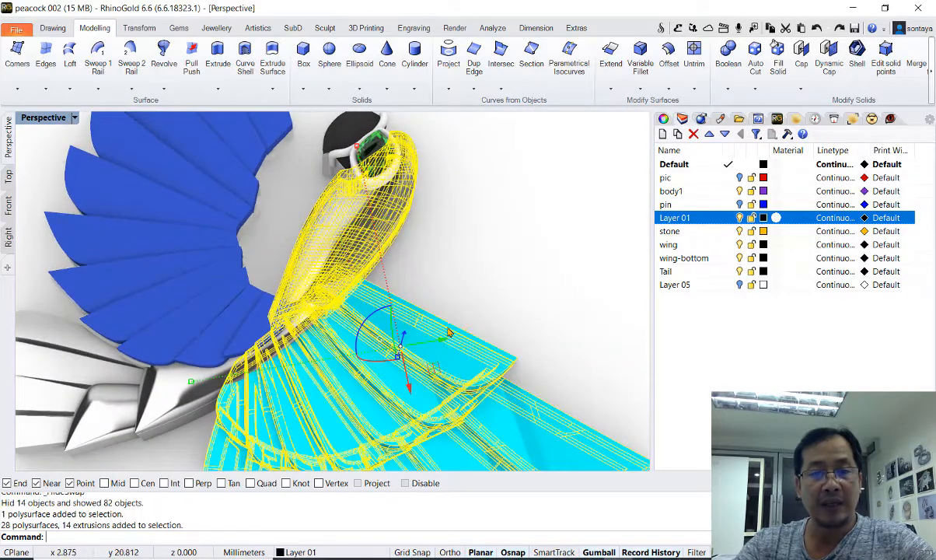
click(574, 167)
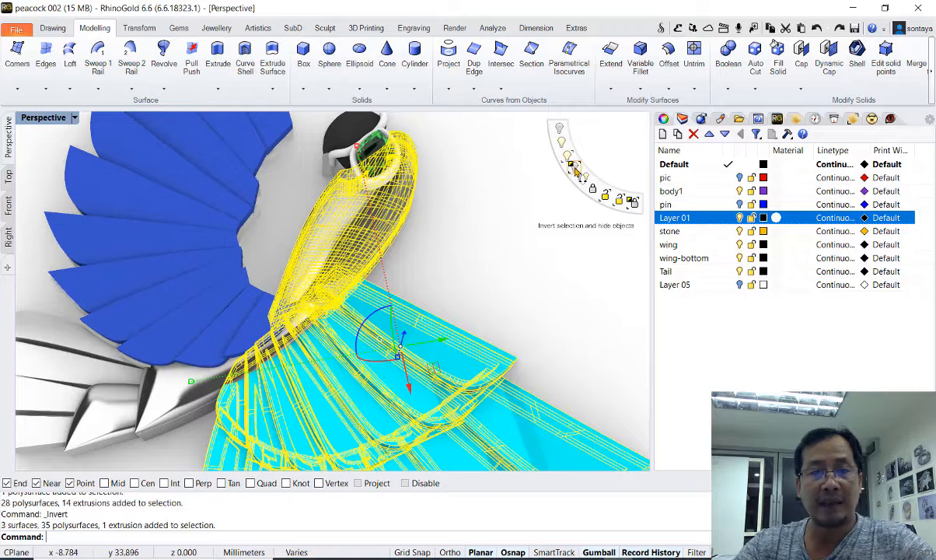
Ungroup the cyan wing's nested groups of feather frames and stones.
right_drag(179, 267, 318, 330)
click(314, 318)
click(346, 364)
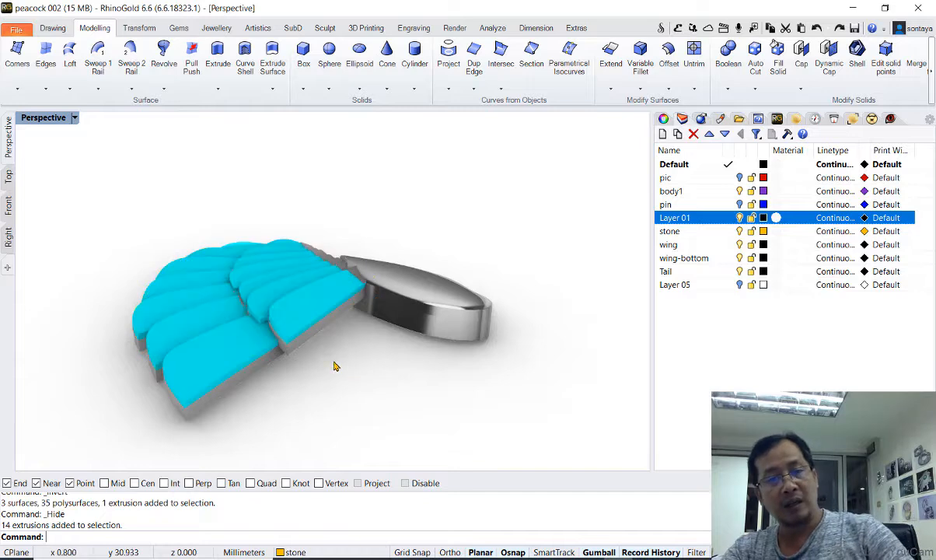
click(280, 329)
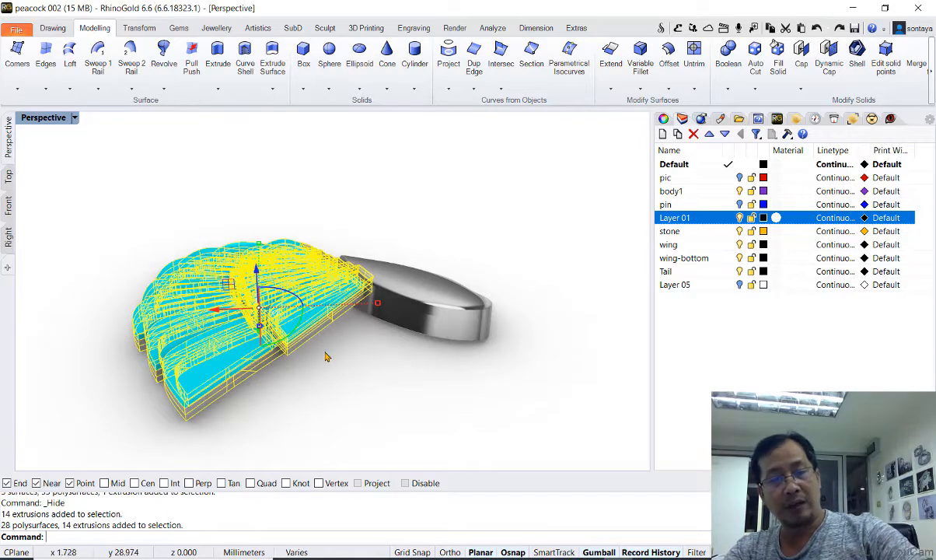
key(ctrl+shift+g)
key(ctrl+shift+g)
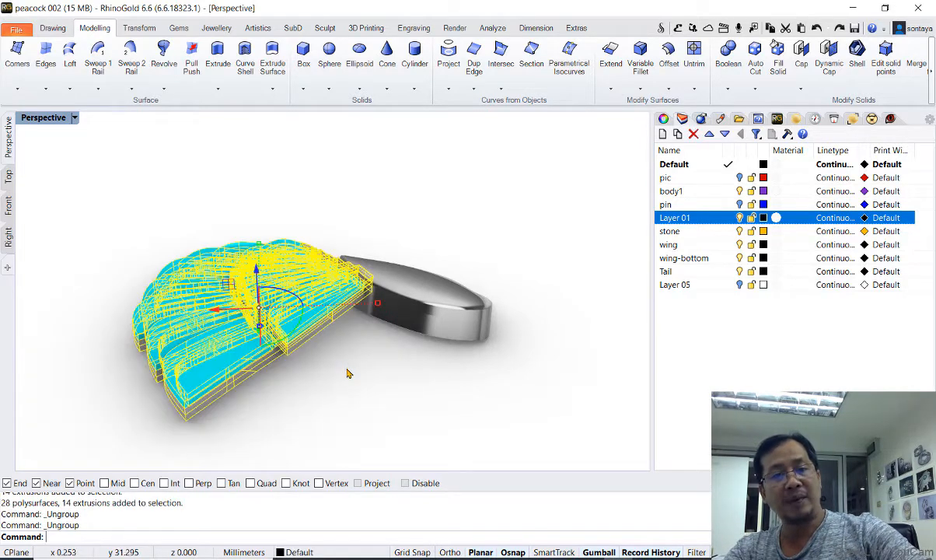
key(ctrl+shift+g)
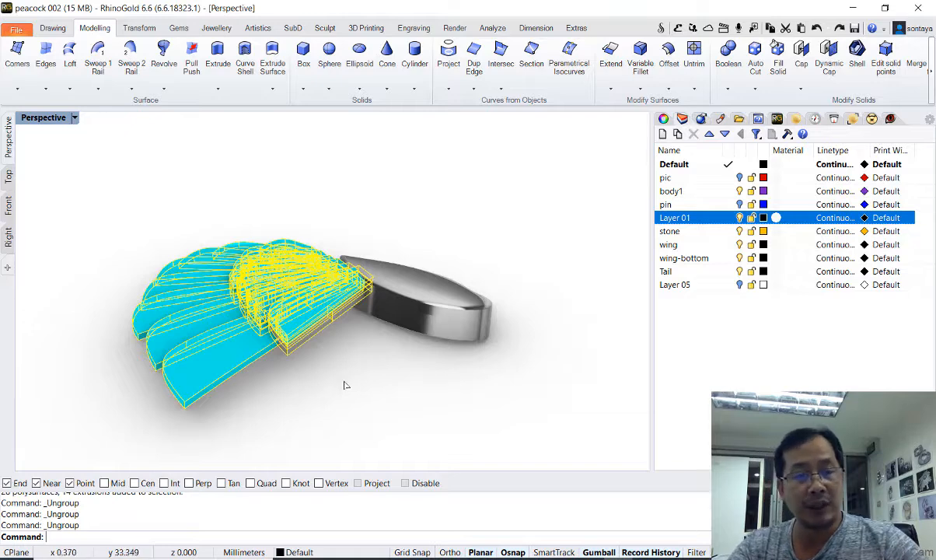
Isolate the inner body solid together with the three cyan feathers and their stones that reach into it.
right_drag(346, 385, 288, 332)
right_drag(296, 244, 334, 266)
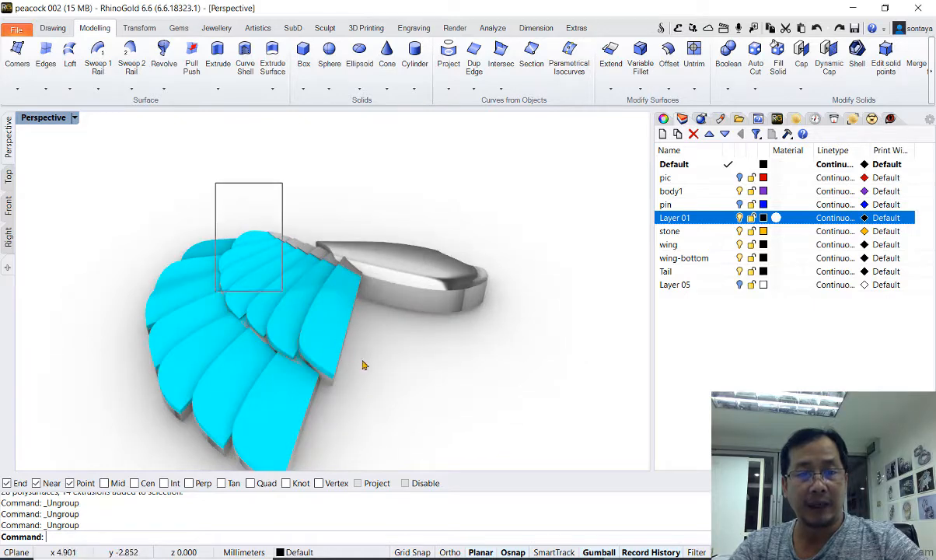
drag(391, 396, 393, 397)
right_drag(409, 364, 317, 342)
scroll(311, 335, up, 5)
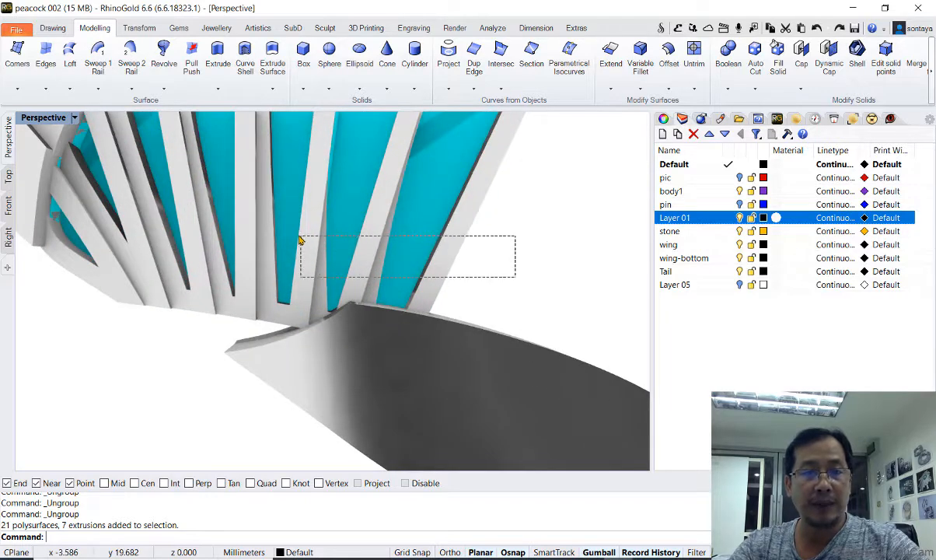
drag(299, 240, 300, 238)
right_drag(513, 241, 427, 194)
right_drag(329, 169, 335, 247)
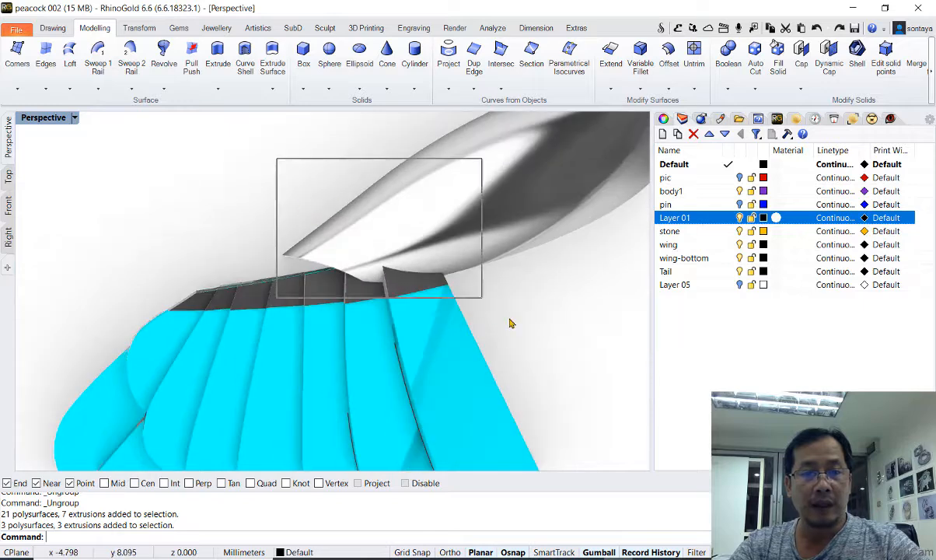
drag(525, 343, 519, 346)
shift+right_drag(490, 320, 408, 289)
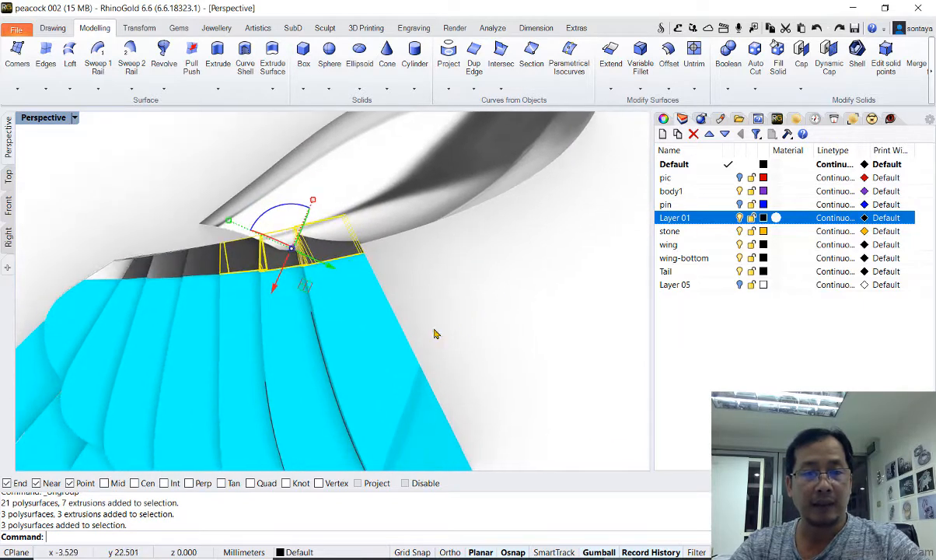
drag(256, 372, 265, 348)
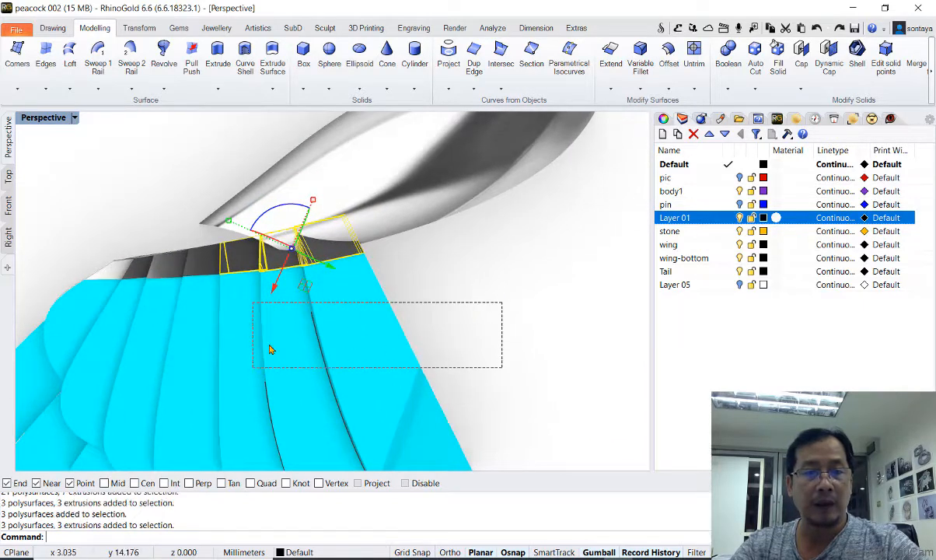
drag(429, 175, 431, 175)
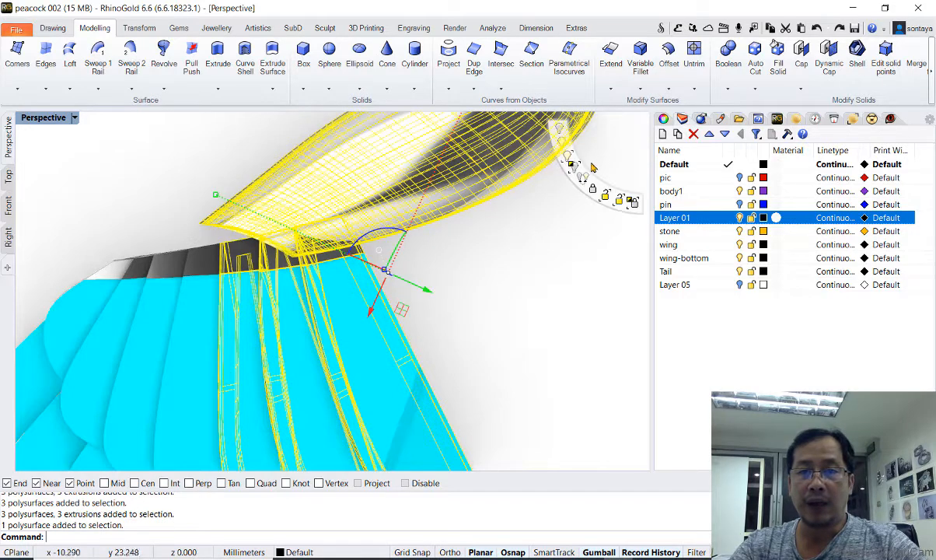
click(577, 170)
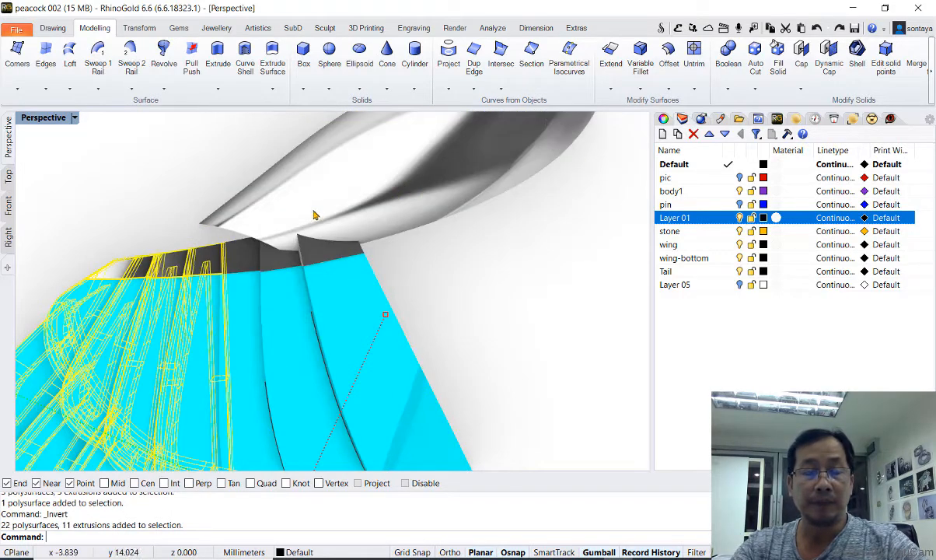
Subtract the inner body solid from the three isolated feathers and stones with Boolean Difference.
right_drag(305, 220, 303, 327)
click(727, 88)
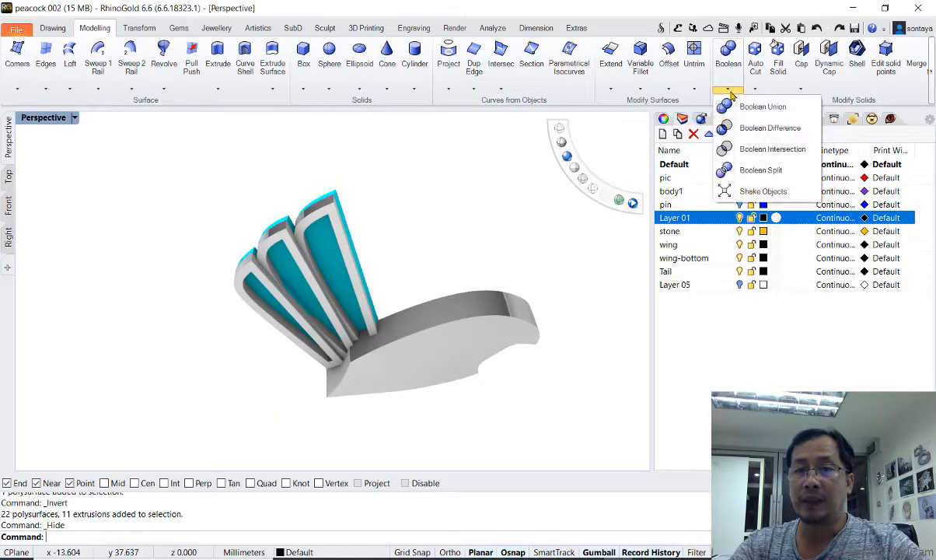
click(752, 131)
drag(191, 148, 401, 384)
key(Return)
click(429, 315)
key(Return)
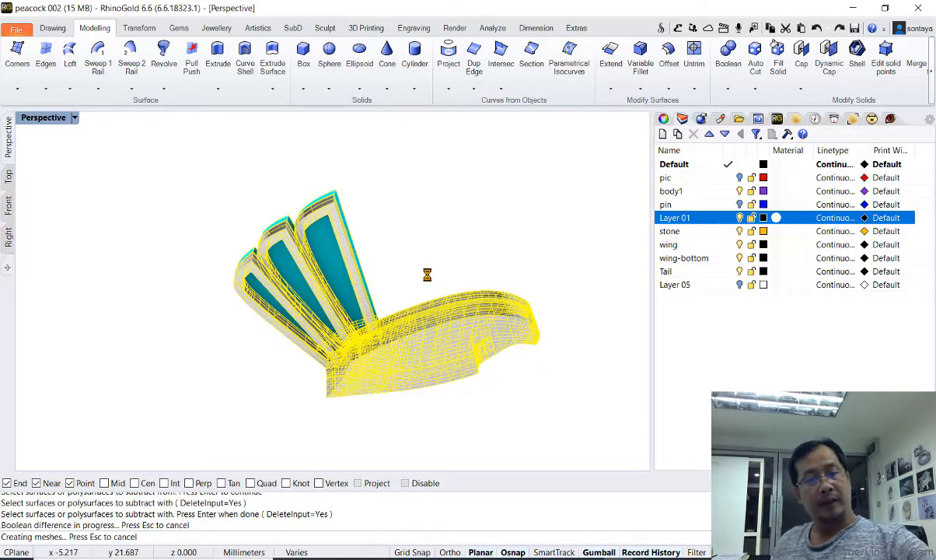
Show all hidden objects and examine from below where both wings meet the hollow body's inside wall.
right_drag(323, 214, 432, 331)
click(570, 152)
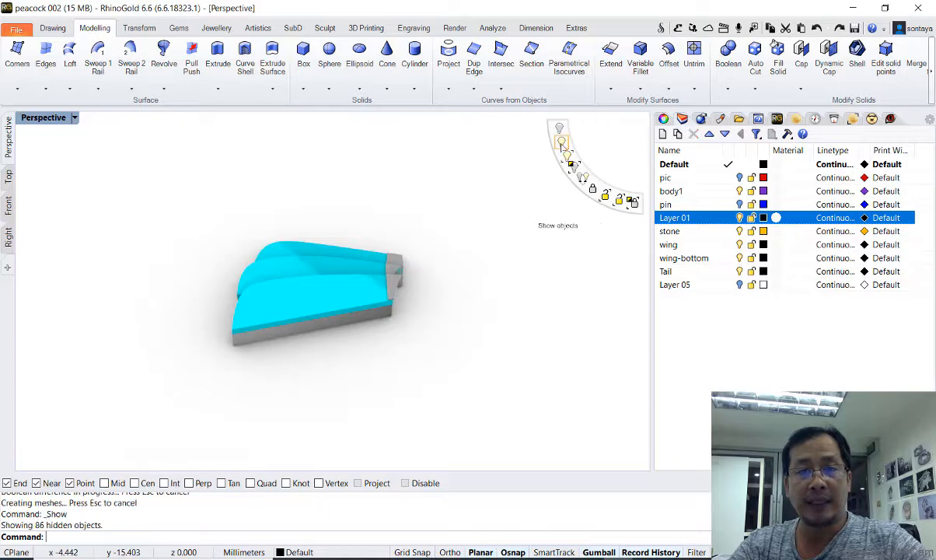
right_drag(280, 303, 335, 214)
scroll(342, 212, down, 4)
scroll(424, 167, up, 9)
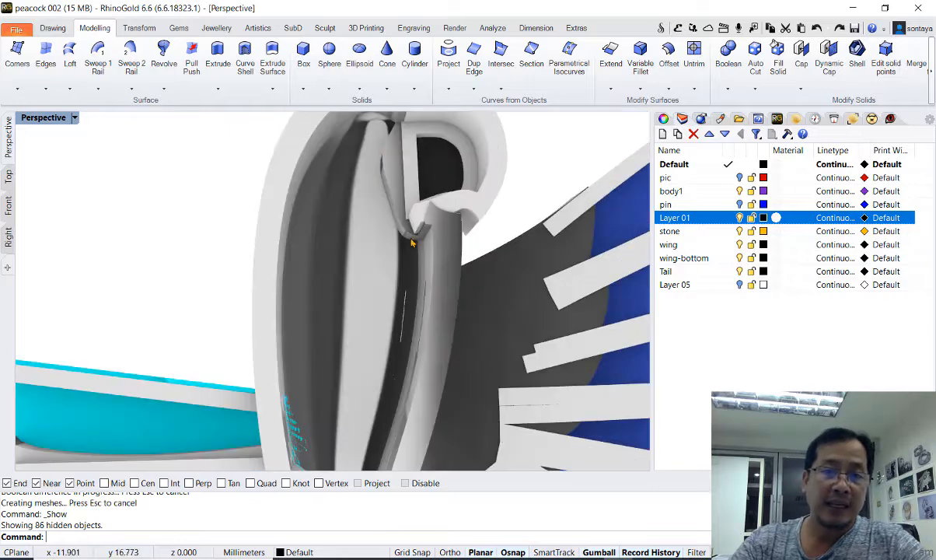
scroll(417, 215, down, 6)
right_drag(412, 235, 434, 267)
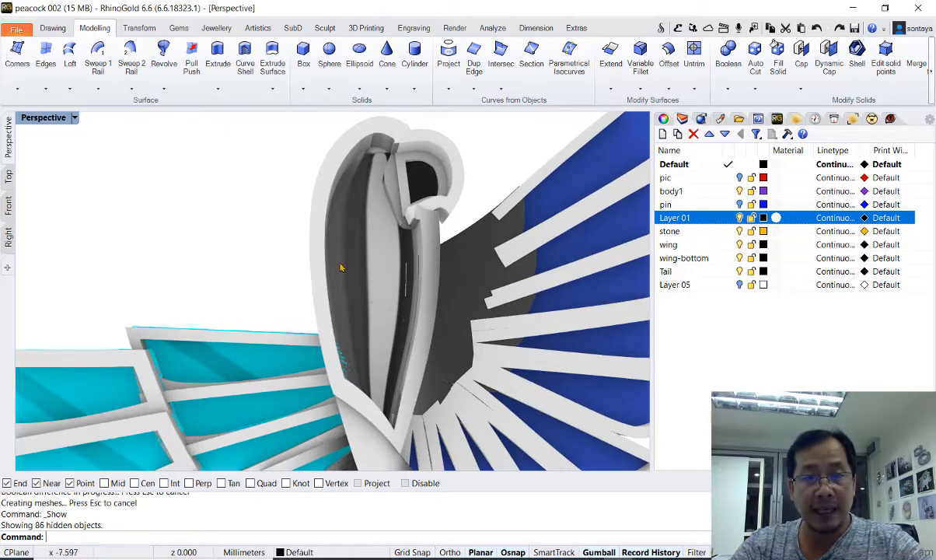
scroll(418, 222, down, 5)
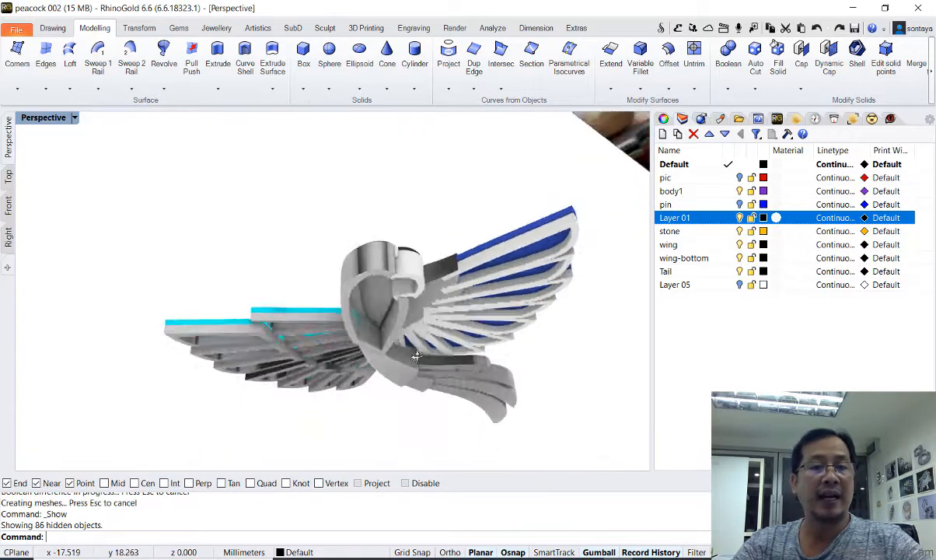
right_drag(418, 222, 354, 245)
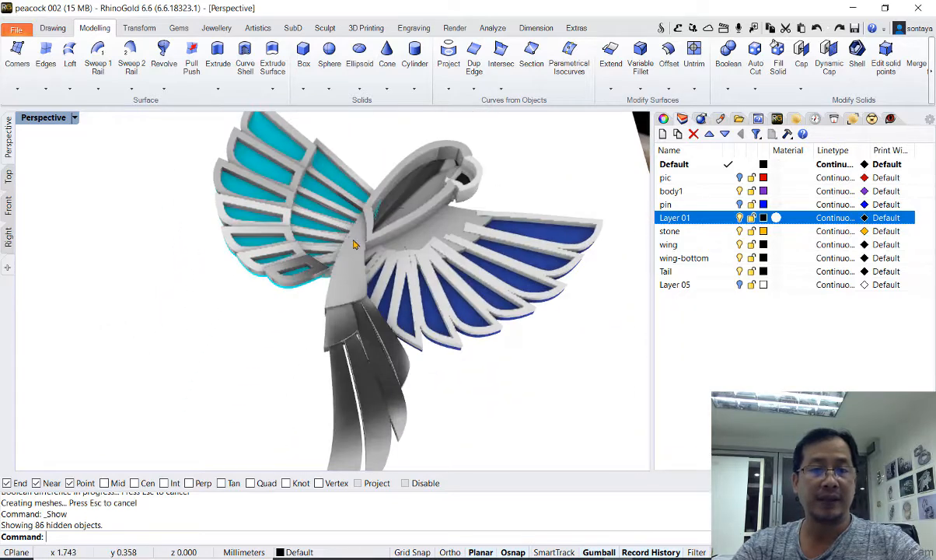
Isolate the two overlapping solids at the base of the tail, hiding the rest of the brooch.
click(347, 292)
right_drag(237, 349, 366, 330)
click(362, 331)
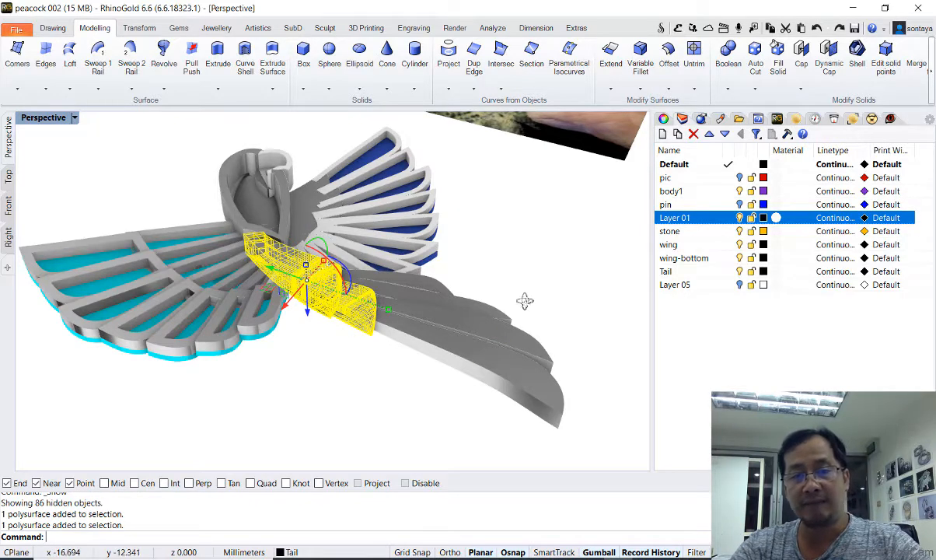
right_drag(525, 301, 579, 179)
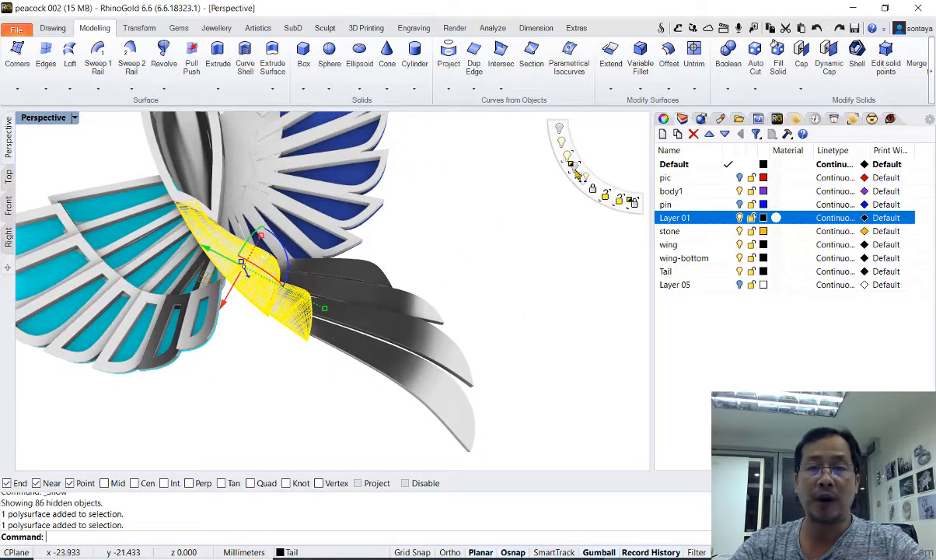
click(575, 169)
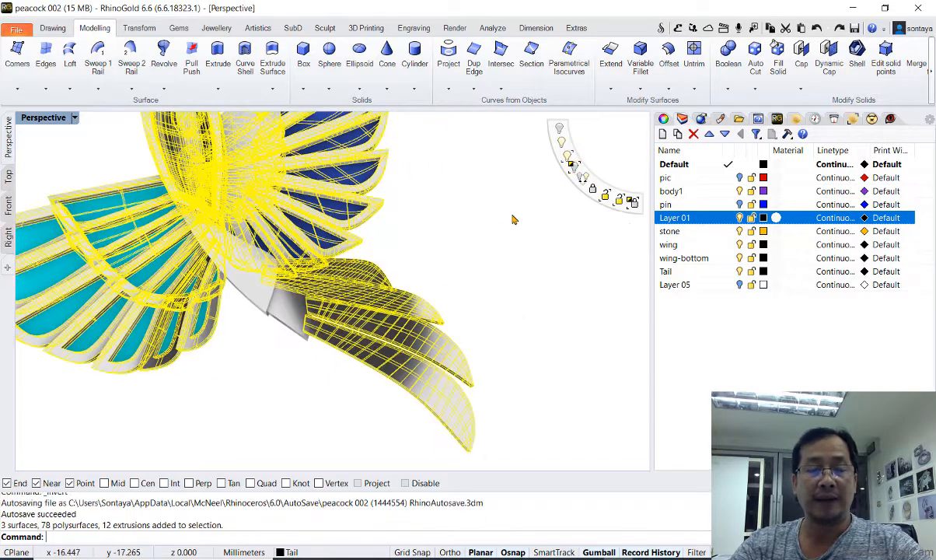
right_drag(376, 291, 403, 264)
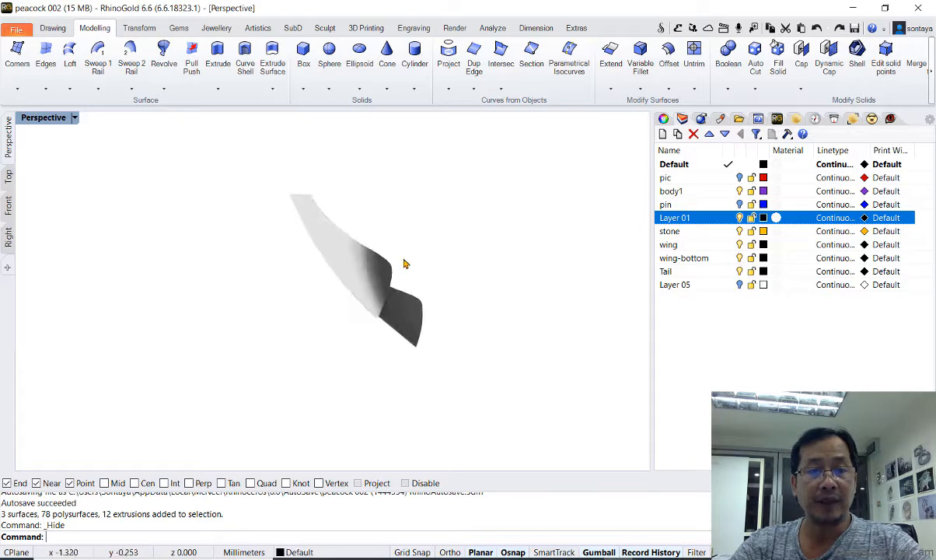
Examine the shape and overlap of the two tail-base solids in the Perspective and Top views.
scroll(341, 294, up, 4)
right_drag(391, 229, 313, 314)
click(341, 297)
click(420, 211)
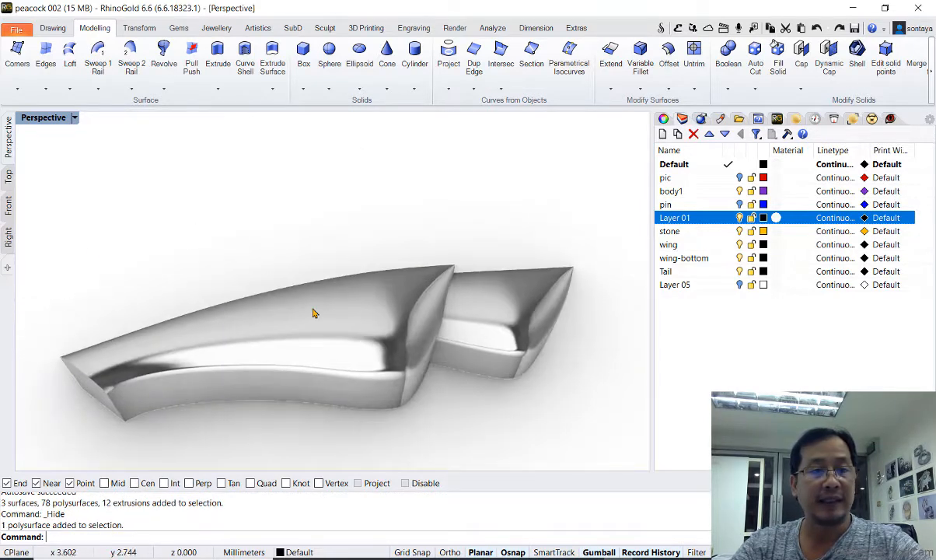
click(8, 177)
scroll(329, 224, up, 10)
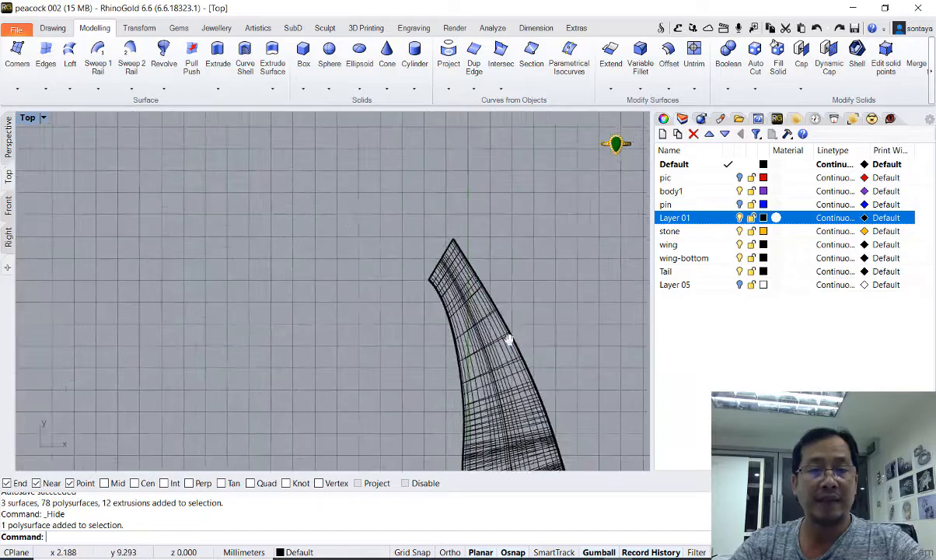
scroll(385, 268, down, 7)
scroll(344, 283, up, 9)
click(339, 278)
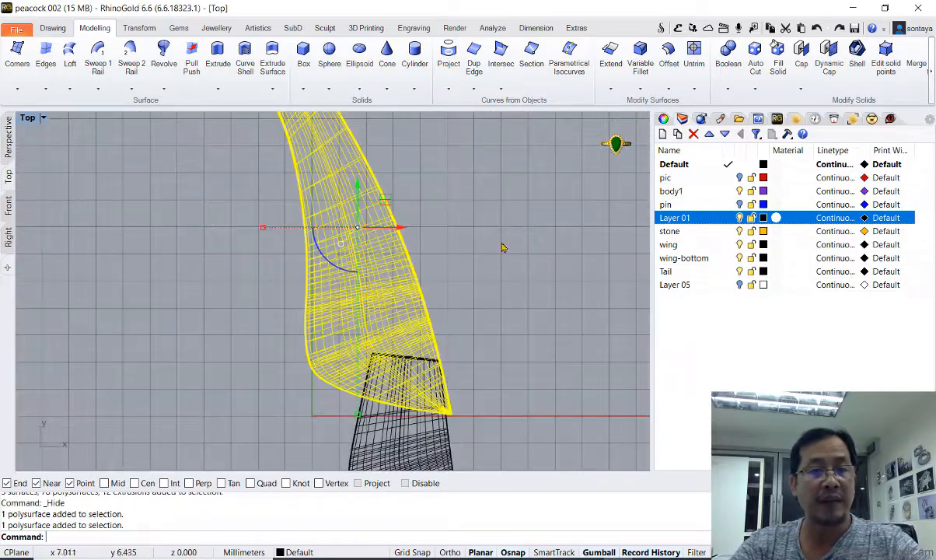
click(503, 247)
scroll(496, 255, down, 2)
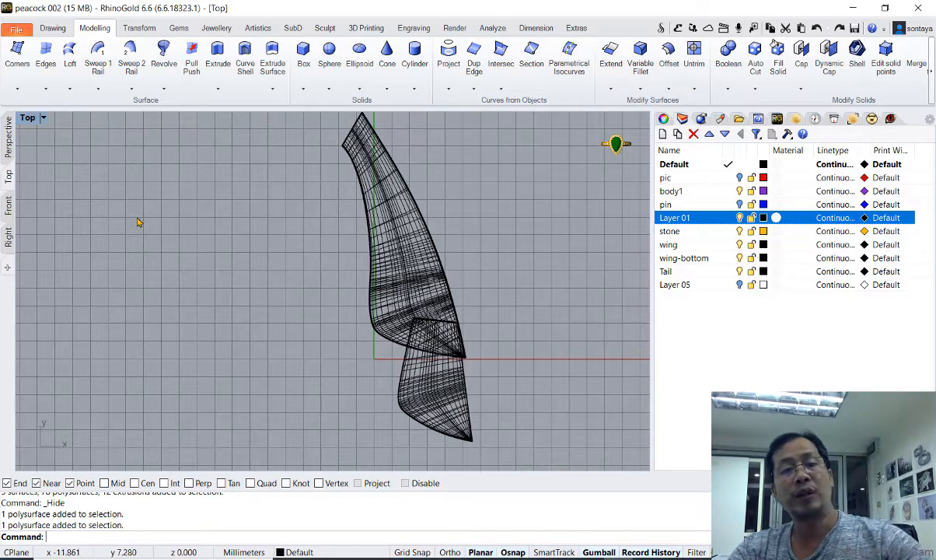
click(8, 139)
mouse_move(304, 262)
right_down()
mouse_move(305, 291)
mouse_move(273, 234)
mouse_move(272, 259)
mouse_move(335, 237)
mouse_move(328, 251)
right_up()
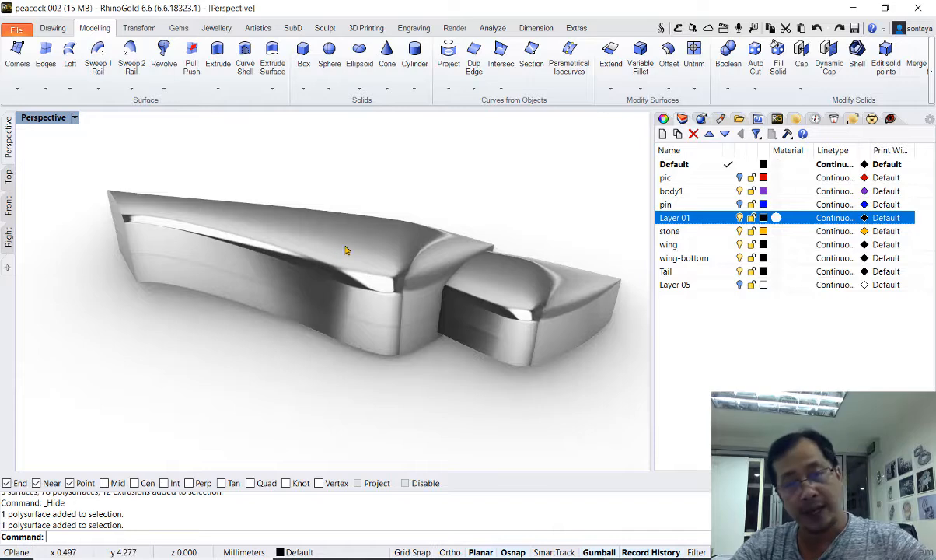
click(320, 241)
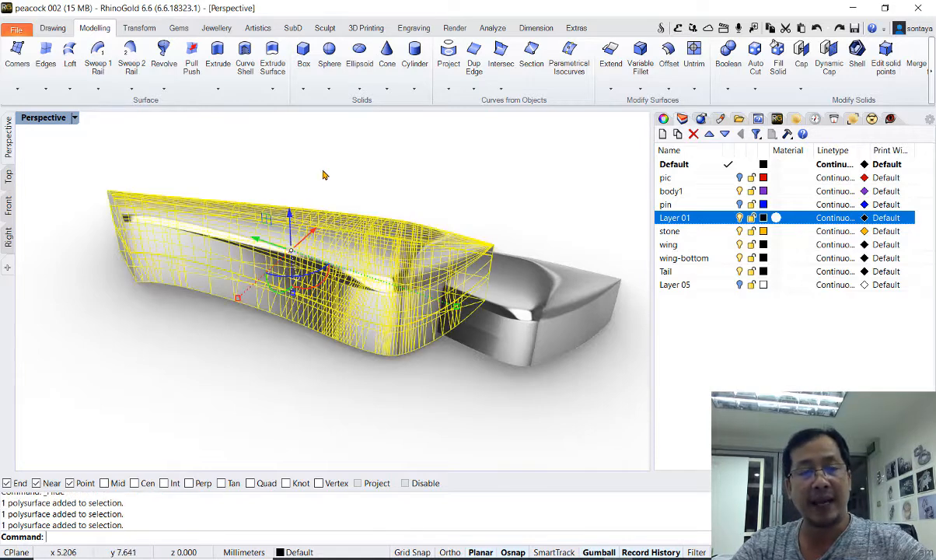
click(318, 163)
click(338, 208)
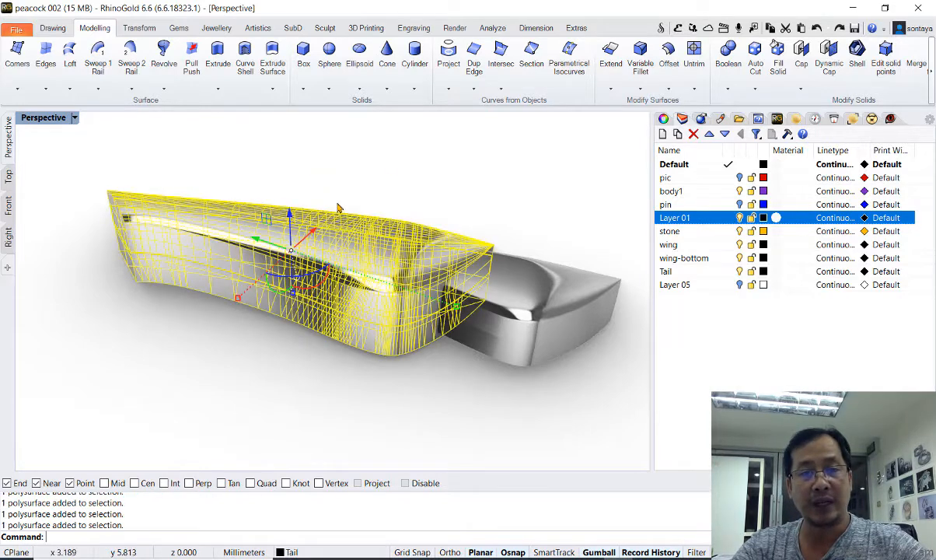
click(406, 153)
Try to extract the top surfaces of both tail-base solids with Copy=No, and undo the extraction.
click(801, 89)
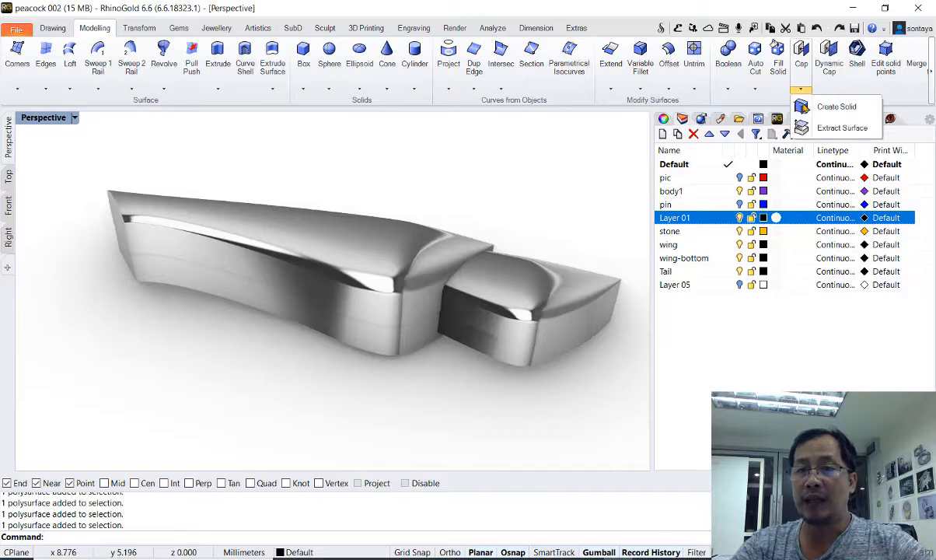
click(834, 130)
click(441, 262)
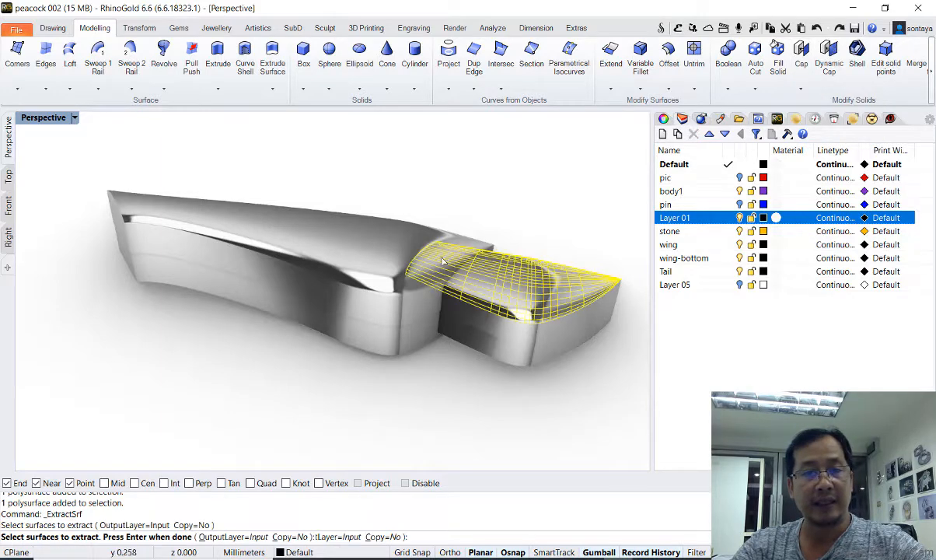
click(328, 253)
key(Return)
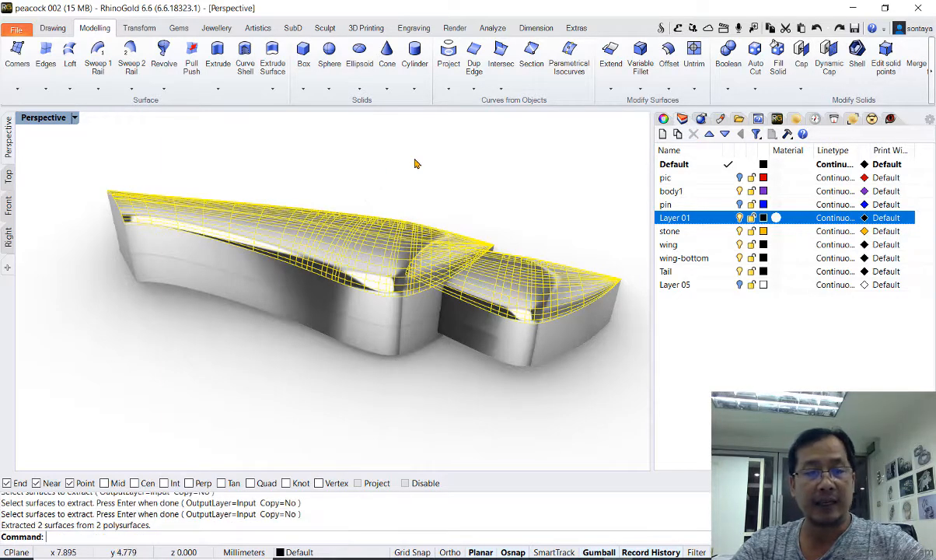
key(ctrl+z)
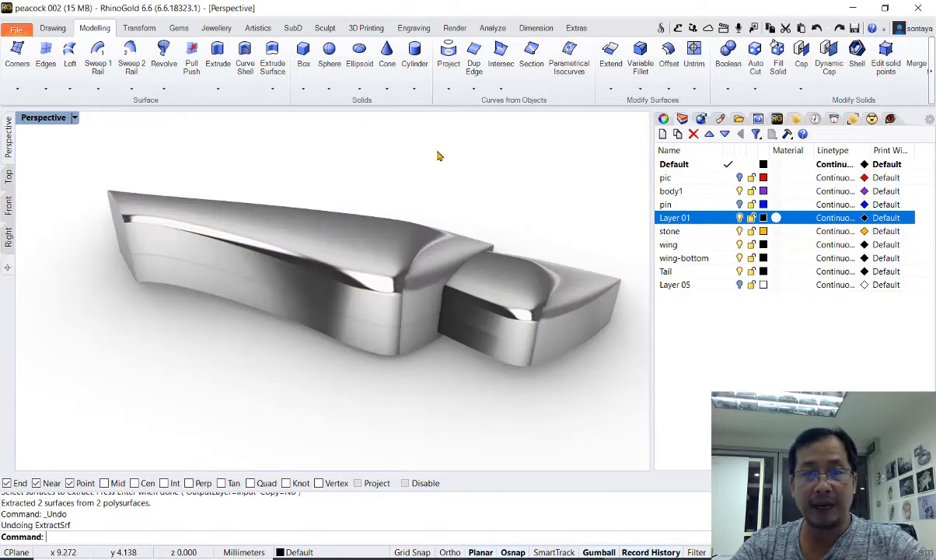
Extract copies of the top surfaces of both tail-base solids using Extract Surface with Copy=Yes.
click(445, 256)
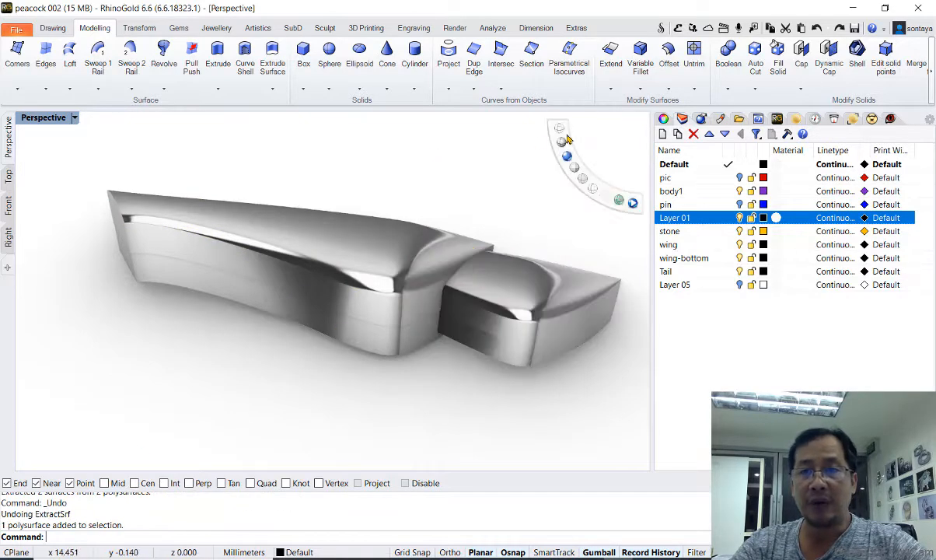
click(801, 89)
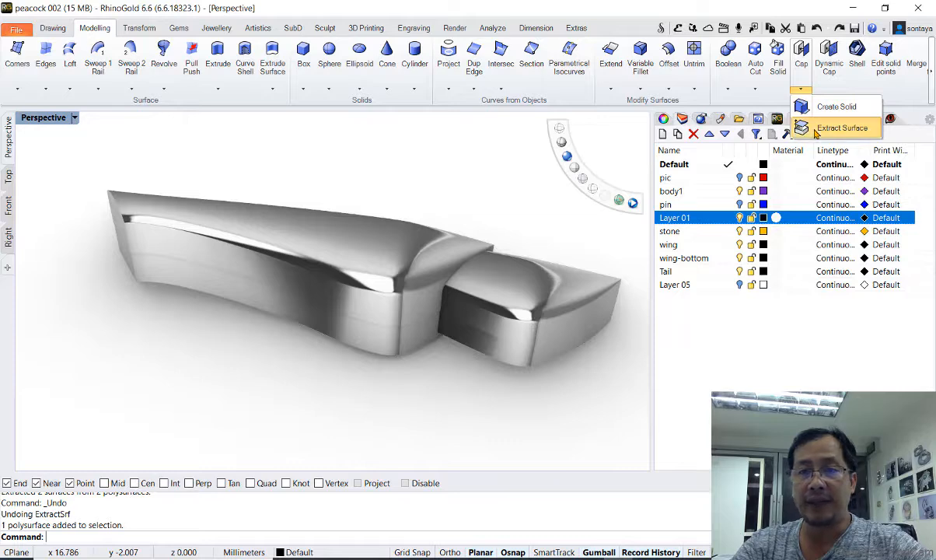
click(840, 128)
click(191, 537)
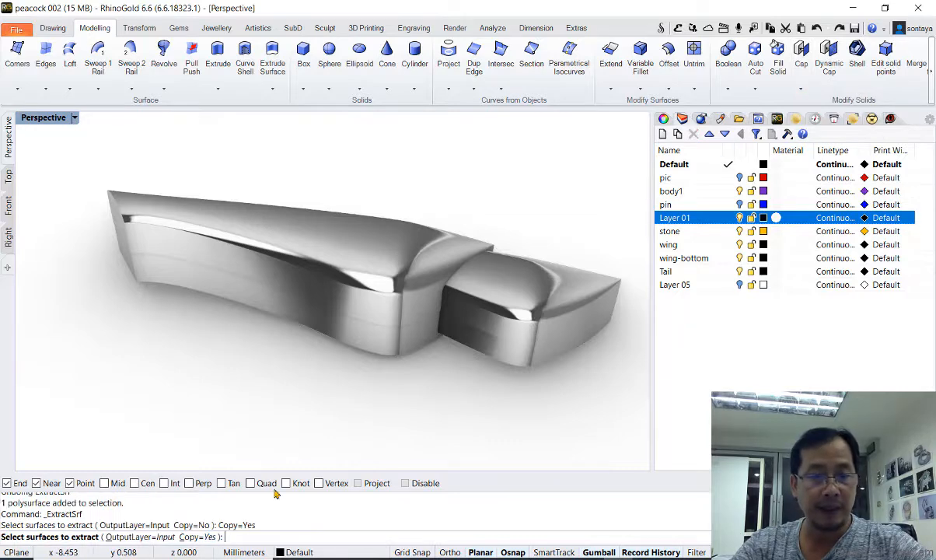
click(529, 287)
click(376, 224)
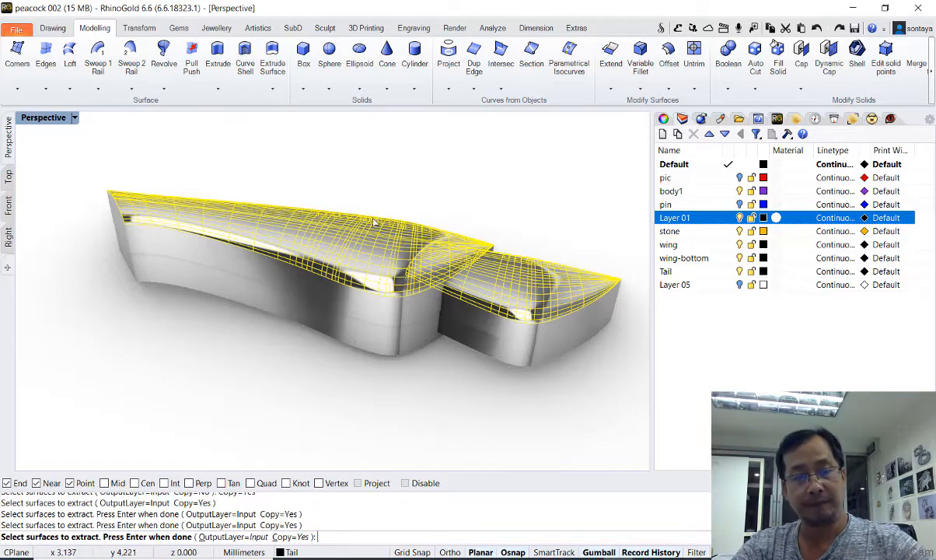
key(Return)
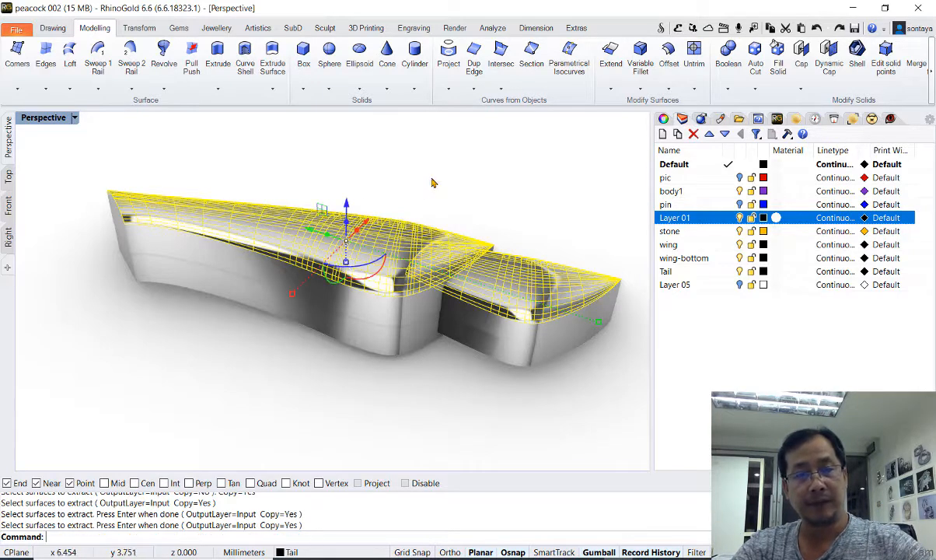
click(436, 208)
click(399, 335)
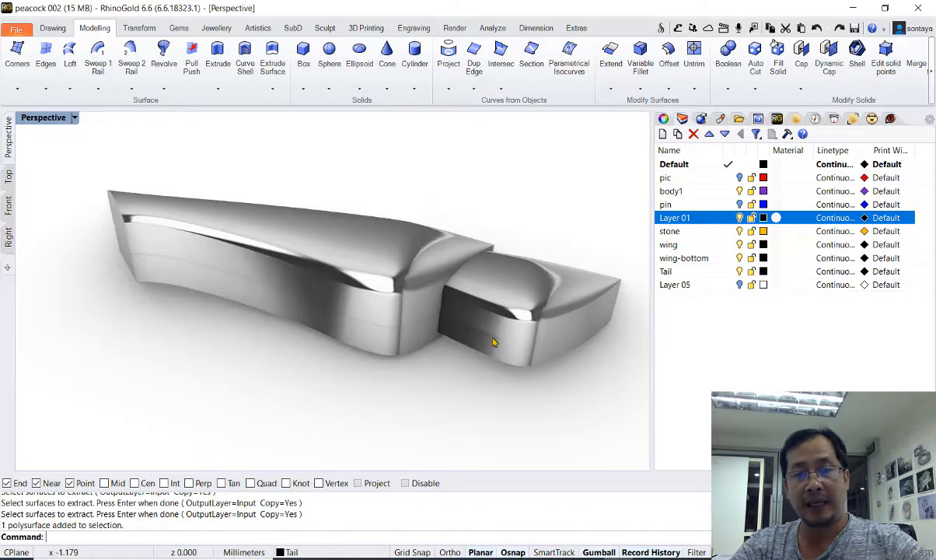
Hide the two original tail-base solids and switch the Perspective view to Shaded display.
shift+click(493, 340)
click(605, 193)
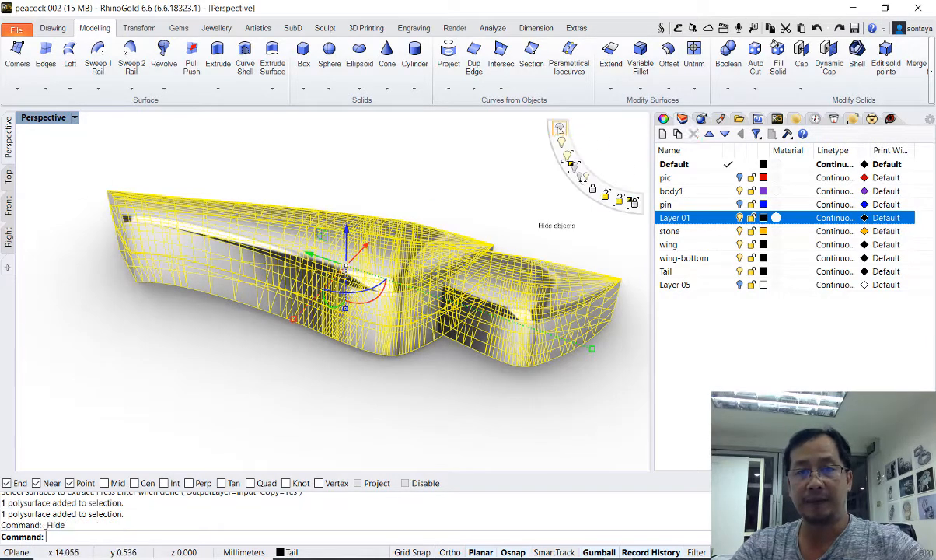
click(561, 143)
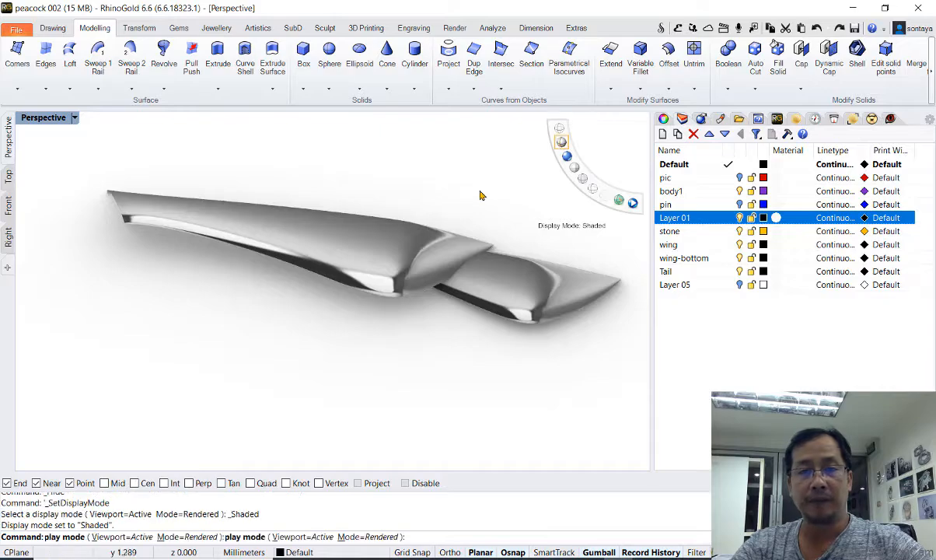
Offset the larger extracted tail-base surface by 1 mm towards its underside, with Solid=No and the direction flipped.
right_drag(427, 325, 367, 144)
right_drag(367, 206, 362, 298)
click(361, 296)
click(669, 57)
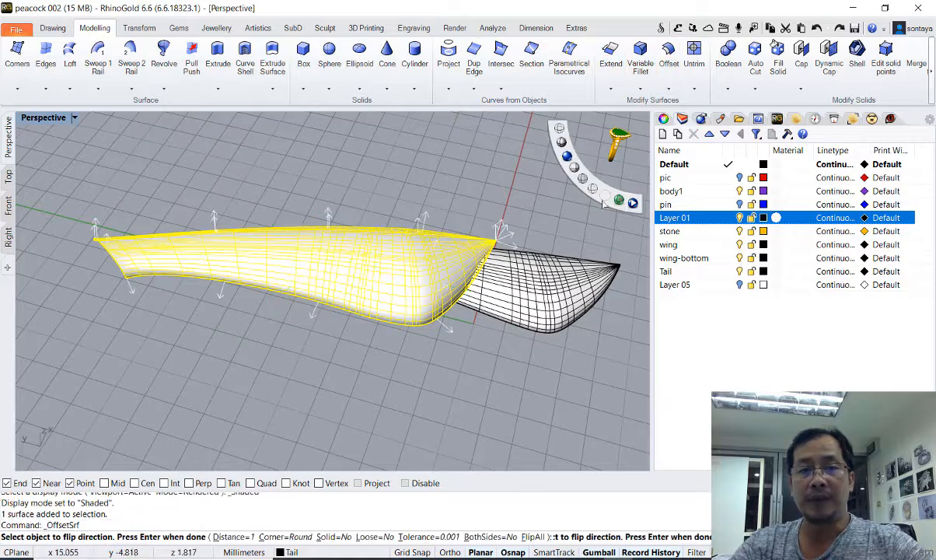
right_drag(486, 381, 498, 311)
click(532, 537)
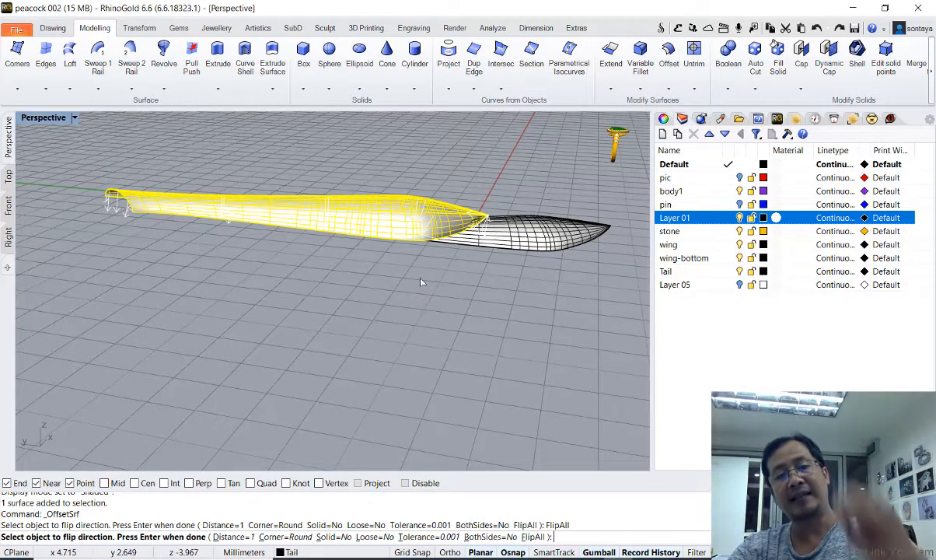
key(Return)
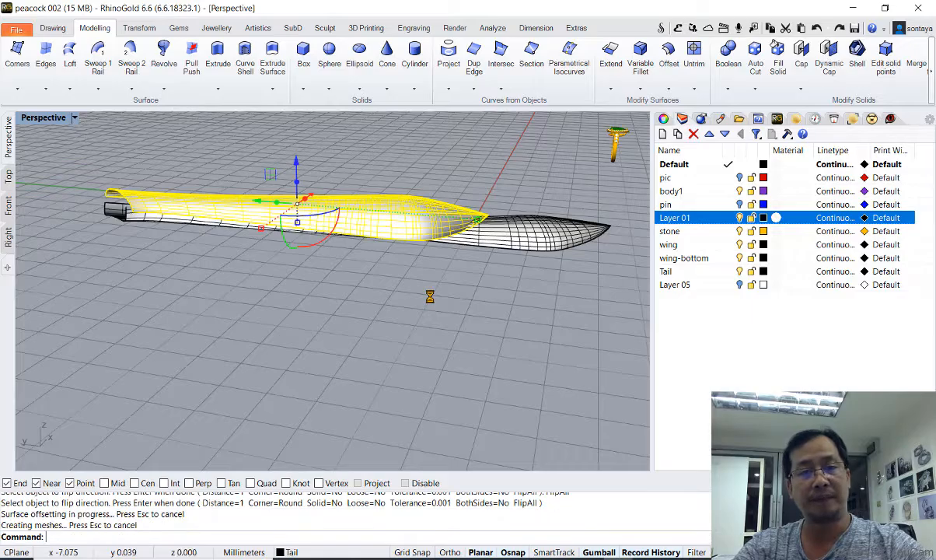
Offset the smaller extracted tail-base surface by 1 mm towards its underside, with Solid=No and the direction flipped.
right_drag(336, 282, 355, 225)
scroll(355, 225, up, 8)
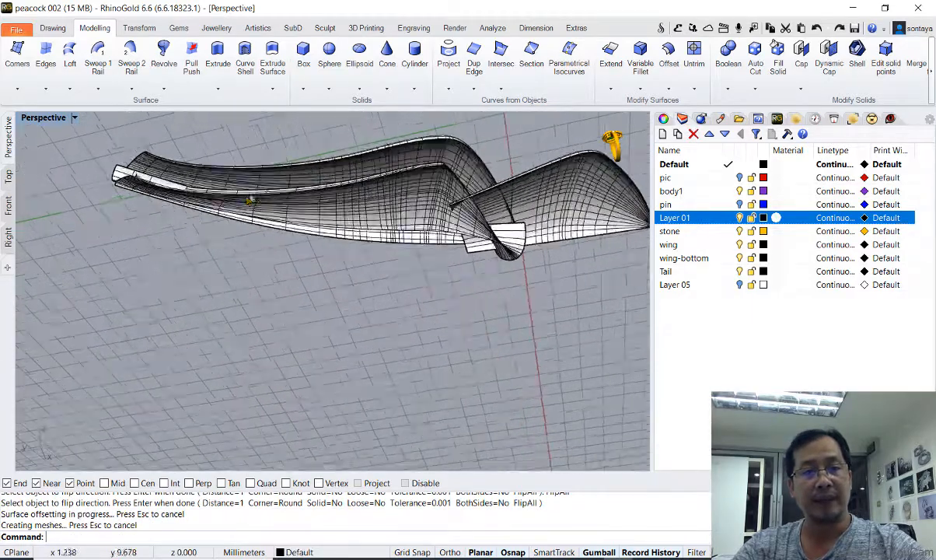
right_drag(284, 206, 304, 255)
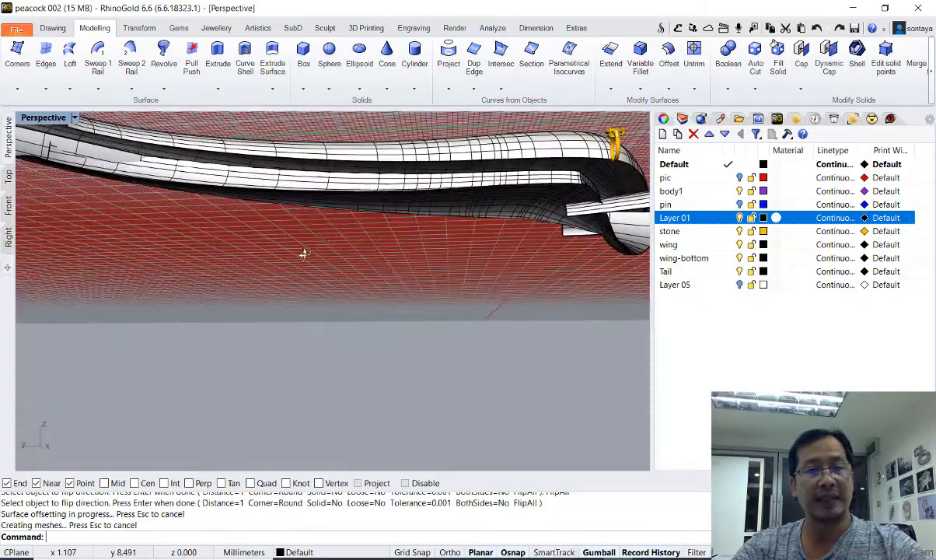
right_drag(315, 201, 282, 242)
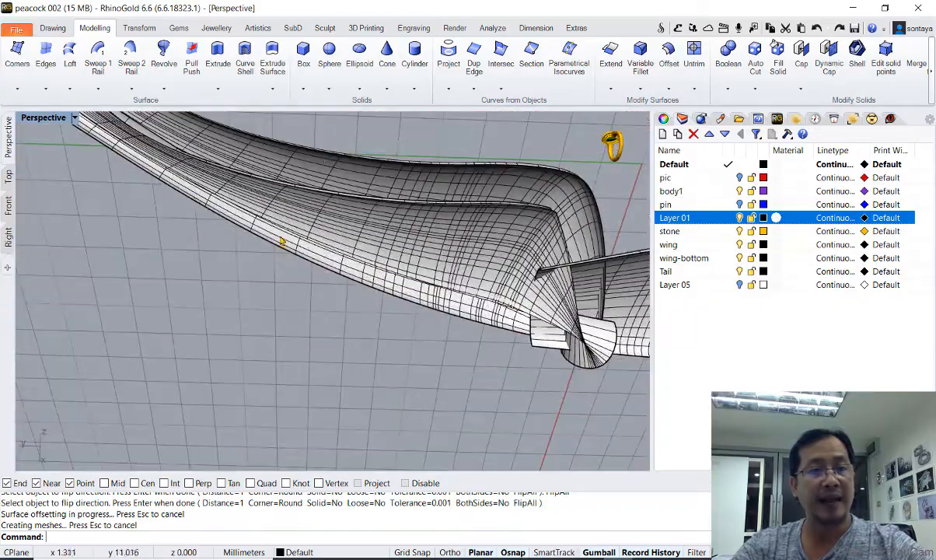
right_drag(288, 174, 496, 274)
click(495, 274)
key(Return)
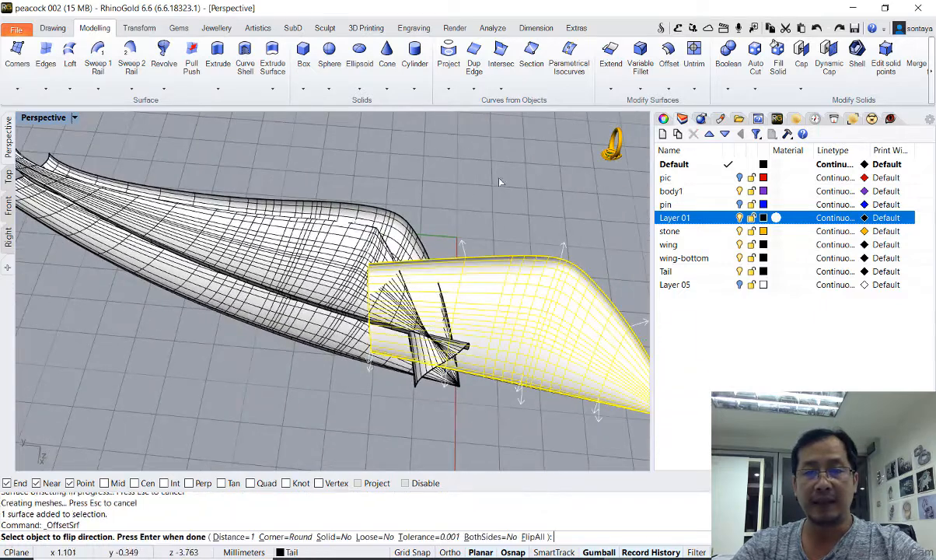
click(535, 537)
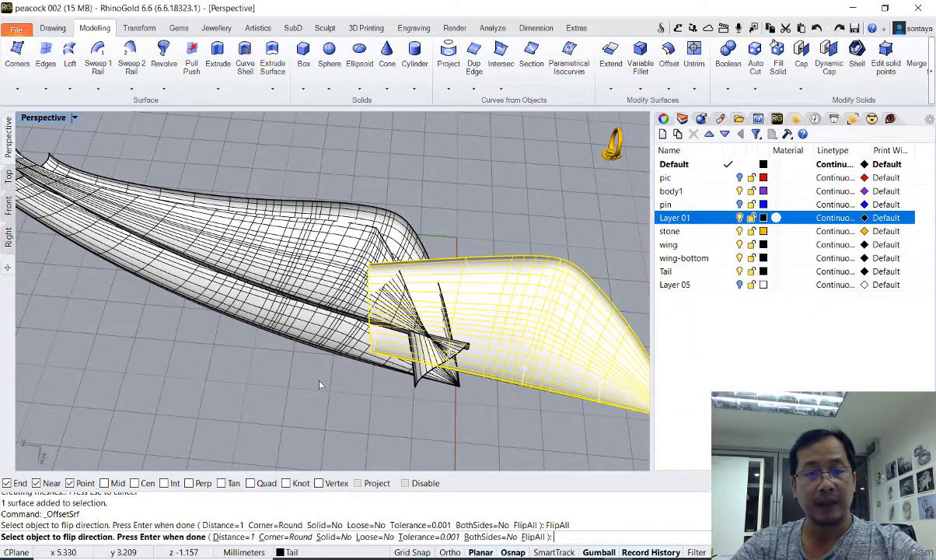
key(Return)
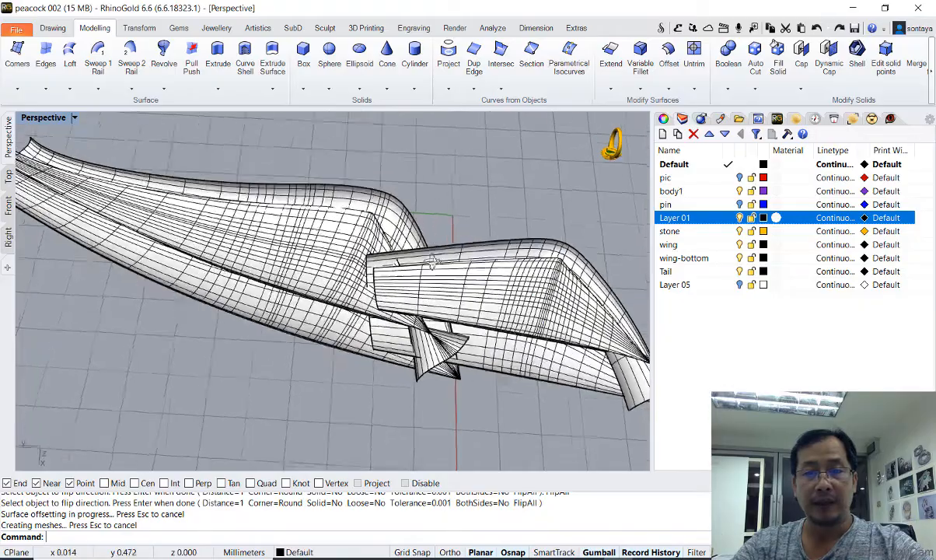
Delete the two extracted top surfaces and examine the shape of their offset surfaces from below.
right_drag(433, 263, 382, 189)
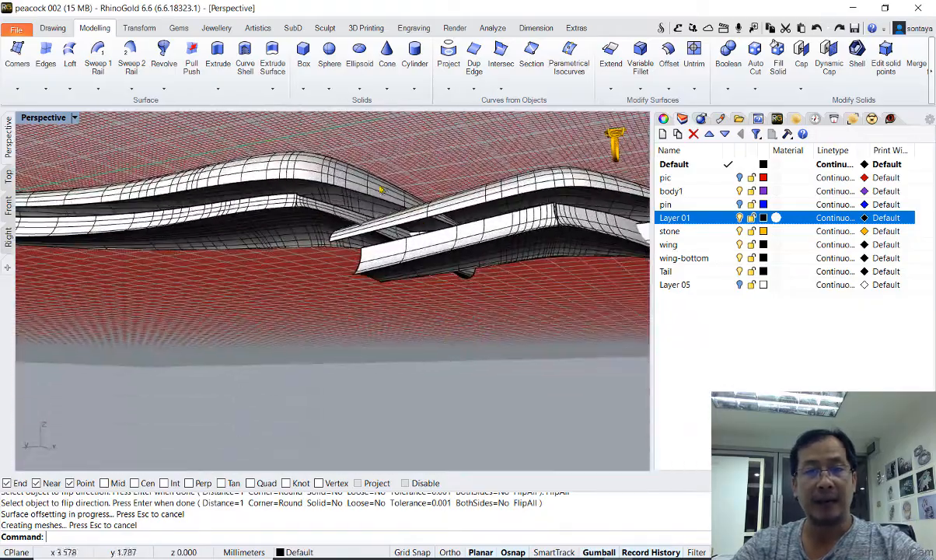
click(381, 190)
shift+click(579, 149)
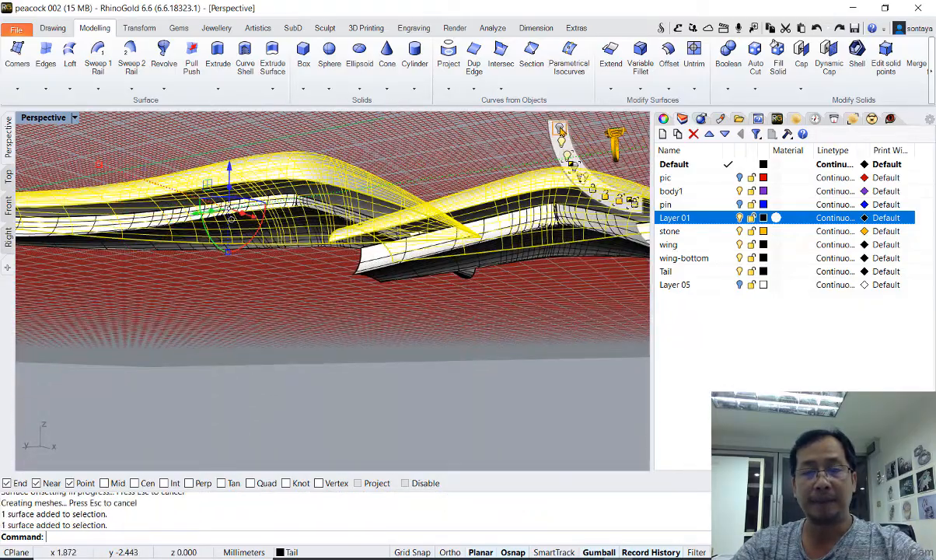
right_drag(408, 180, 291, 218)
key(Delete)
mouse_move(287, 253)
right_down()
mouse_move(289, 292)
mouse_move(291, 258)
right_up()
click(290, 258)
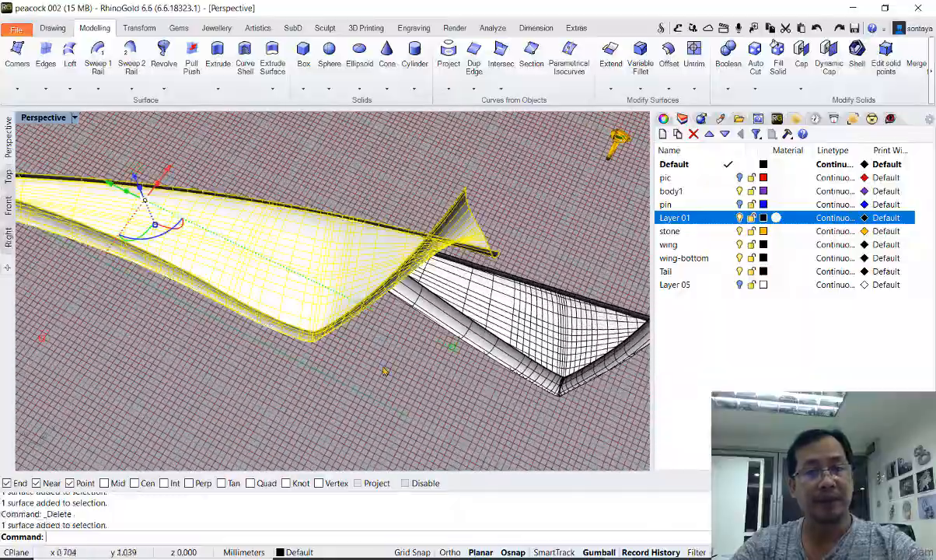
click(381, 359)
right_drag(381, 359, 371, 222)
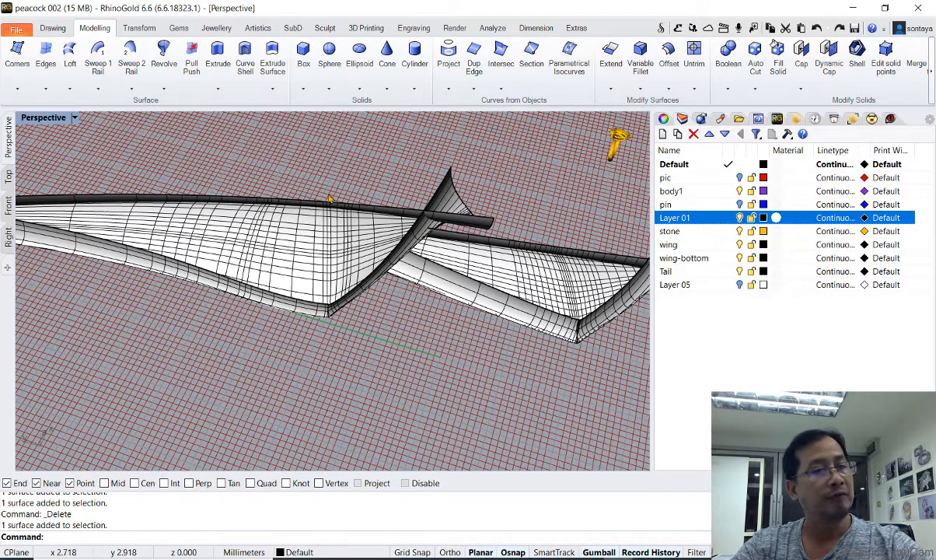
right_drag(362, 293, 376, 250)
Undo the deletion of the top surfaces and the smaller surface's offset, and delete the larger surface's offset.
key(ctrl+z)
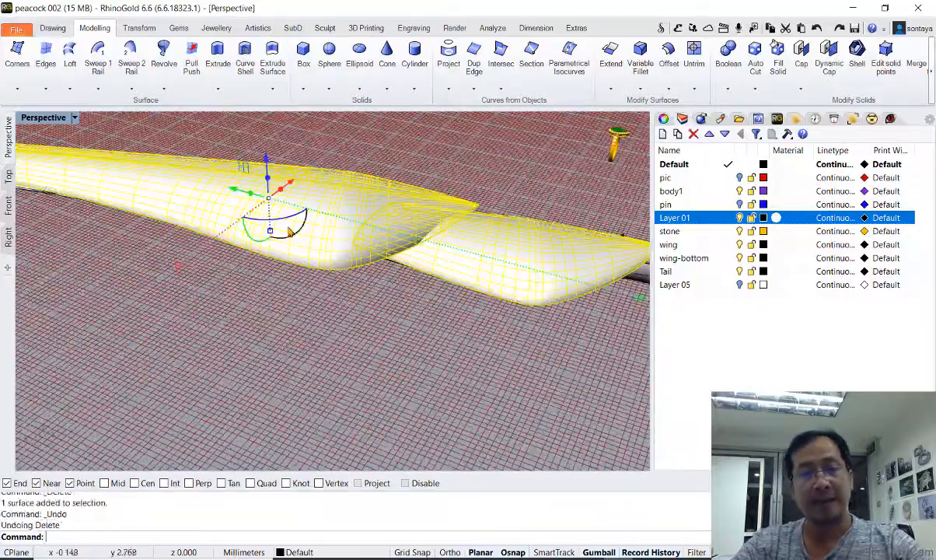
key(ctrl+z)
scroll(320, 290, down, 8)
right_drag(321, 290, 312, 194)
click(294, 291)
scroll(233, 256, up, 2)
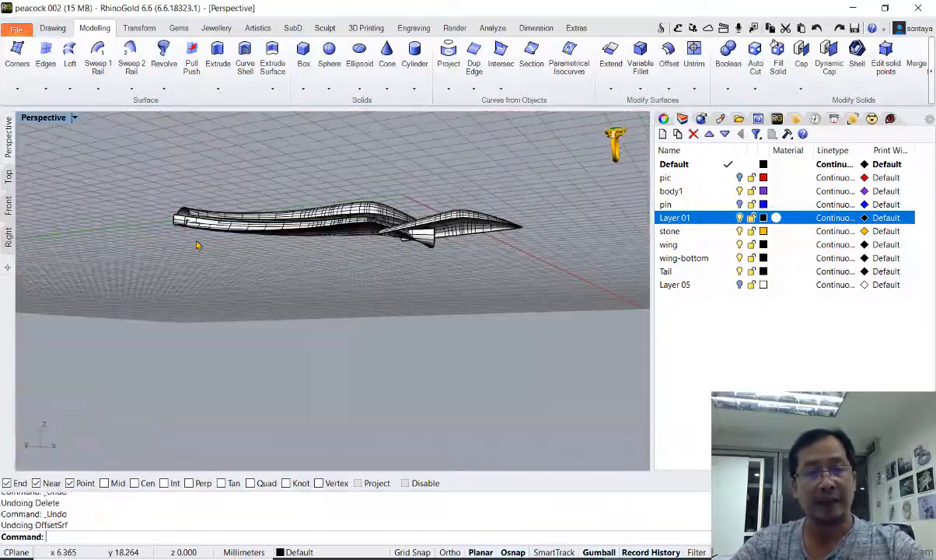
click(188, 231)
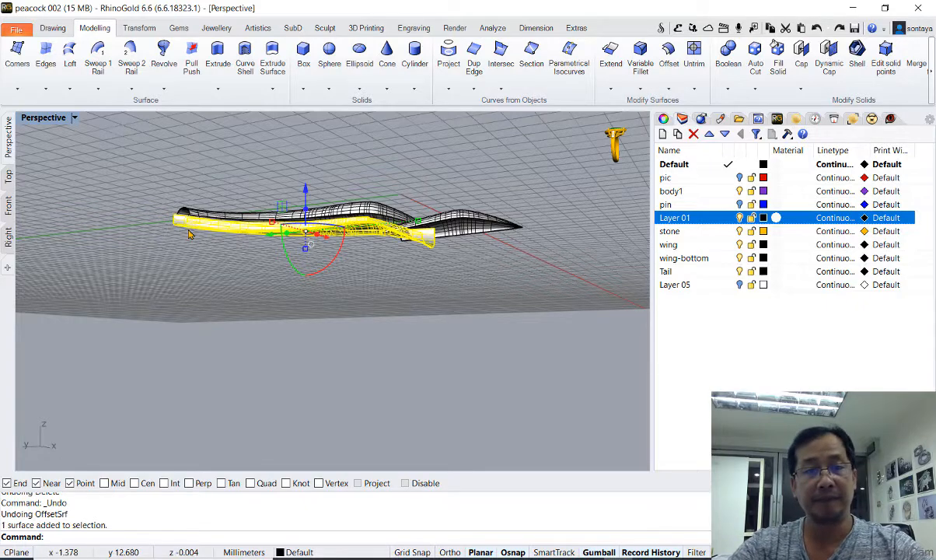
key(Delete)
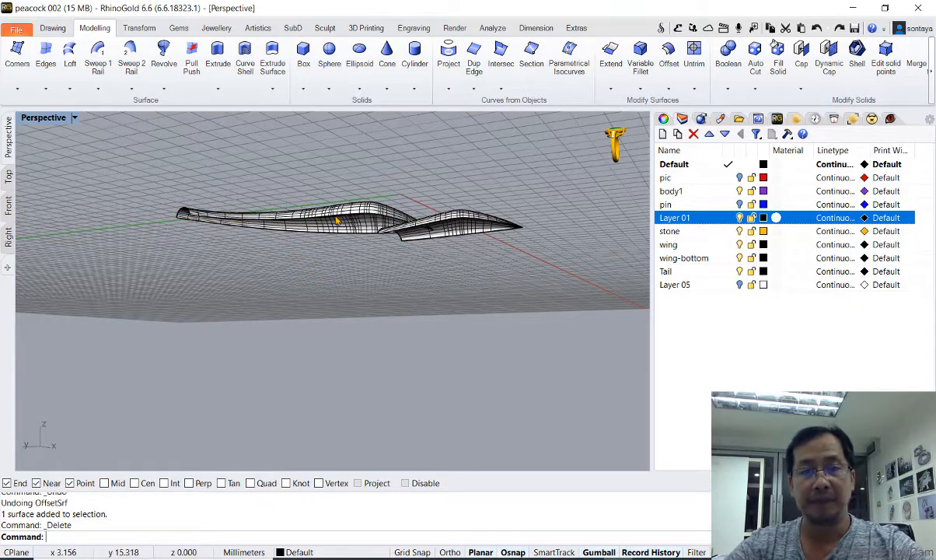
Copy the larger tail-base surface about 1.1 mm straight down in the Right view, after trying distances of -1.2 and -1.
right_drag(319, 208, 288, 225)
click(289, 225)
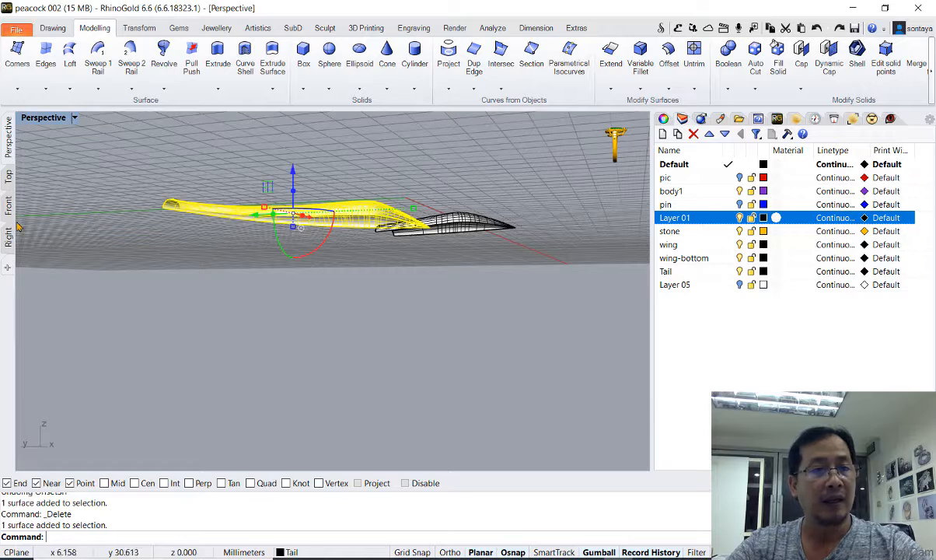
click(8, 177)
click(7, 236)
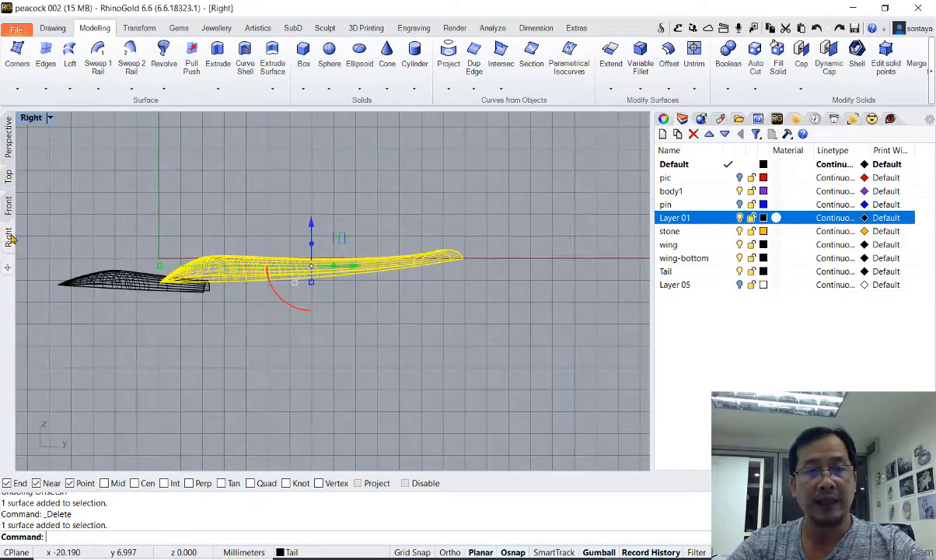
scroll(243, 237, up, 5)
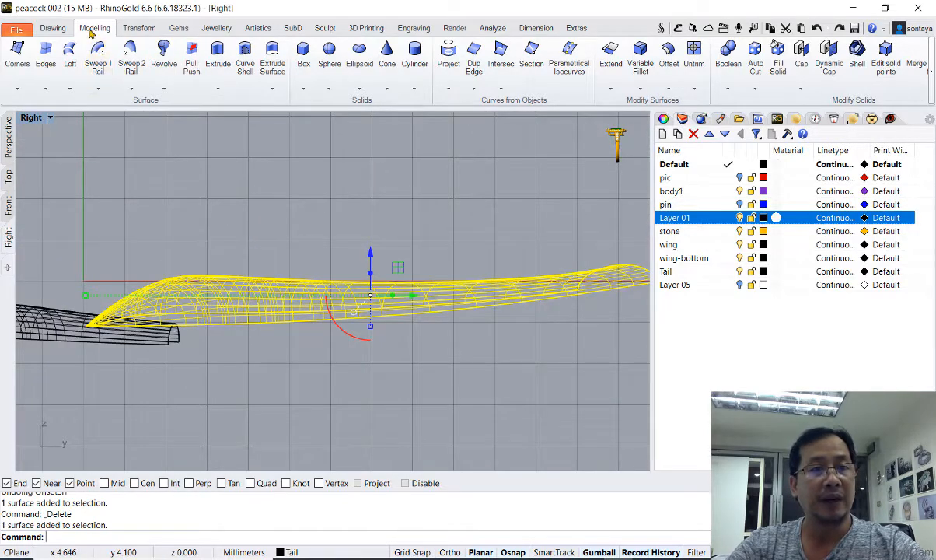
click(158, 30)
click(36, 54)
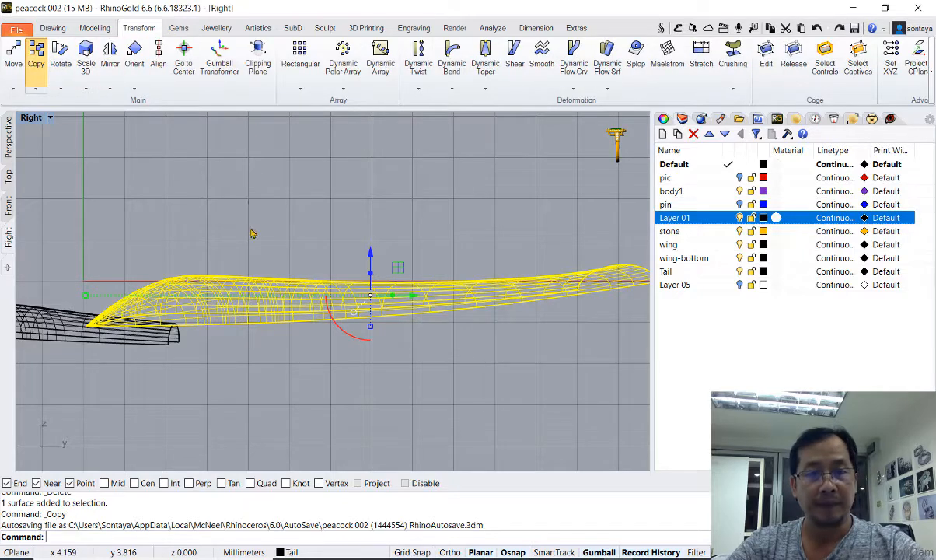
click(253, 175)
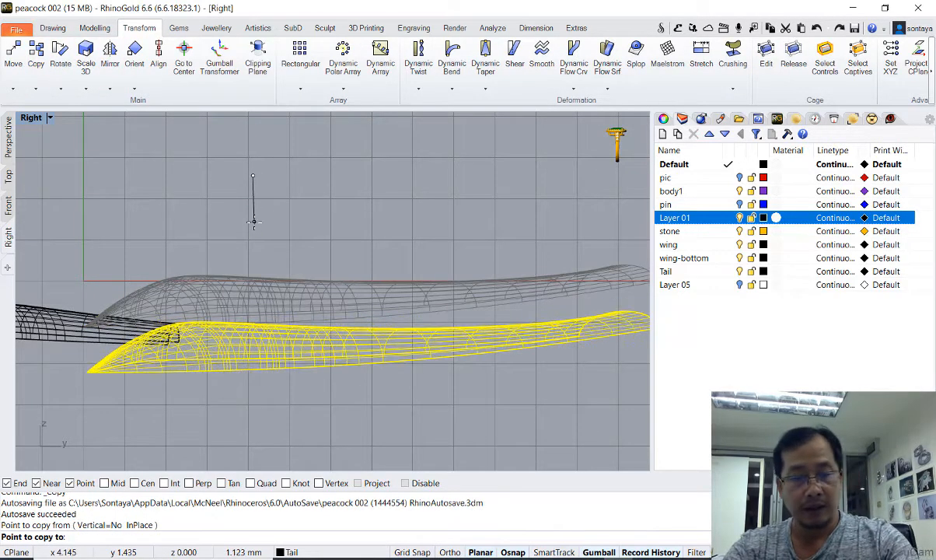
text(-1.2)
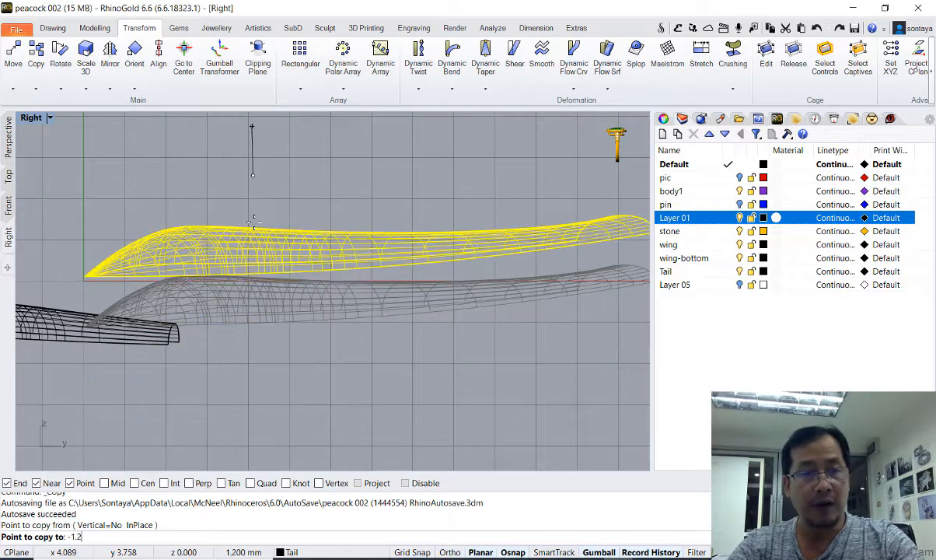
key(Return)
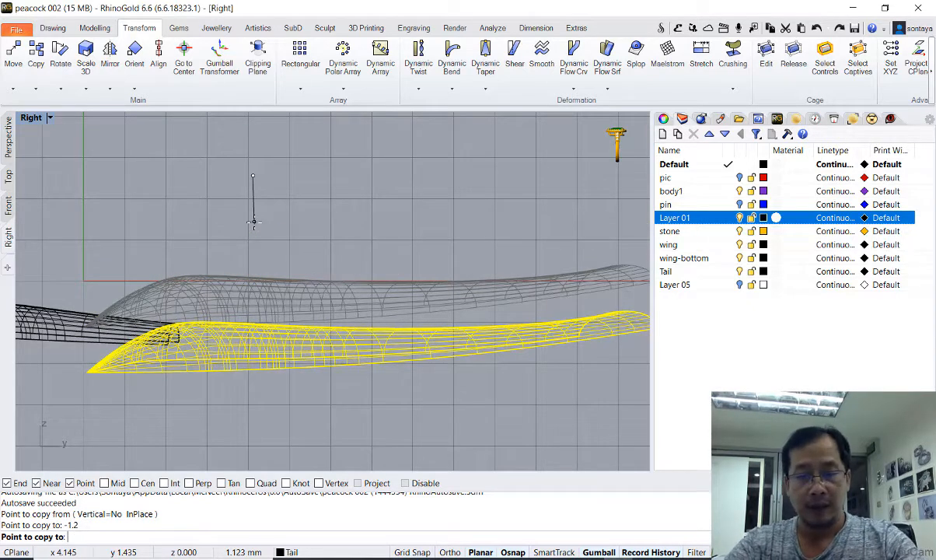
text(-1)
key(Return)
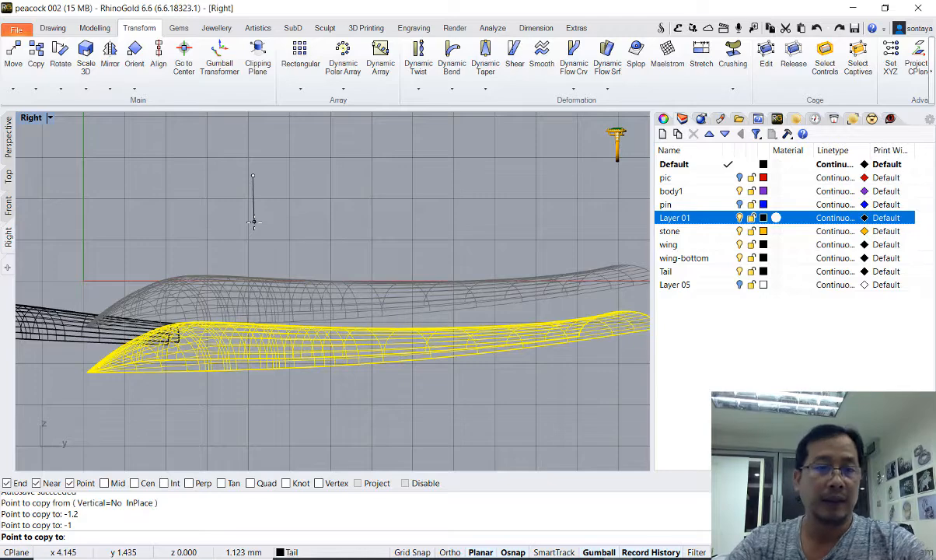
shift+click(253, 223)
shift+right_drag(149, 256, 264, 227)
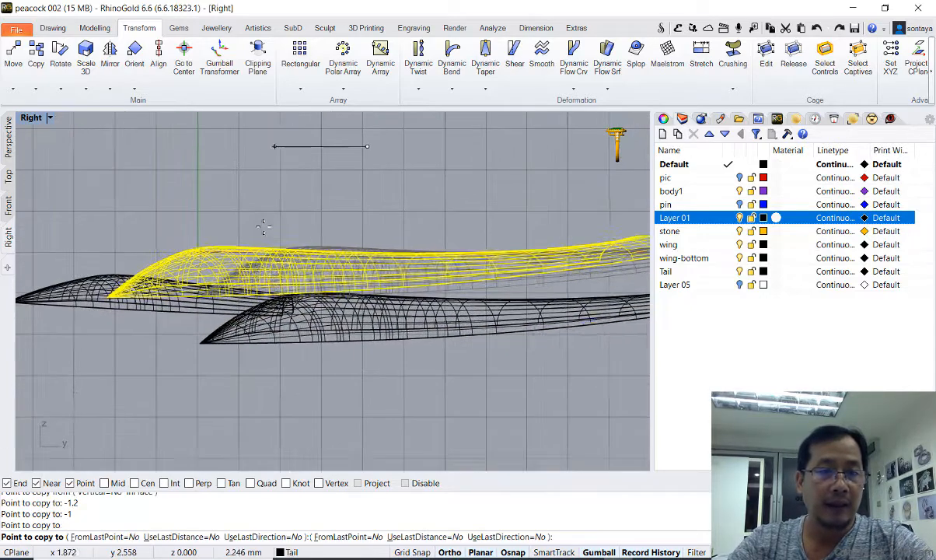
right_click(264, 226)
Try to copy the smaller tail-base surface straight down in the Right view using a distance of -1.
click(134, 298)
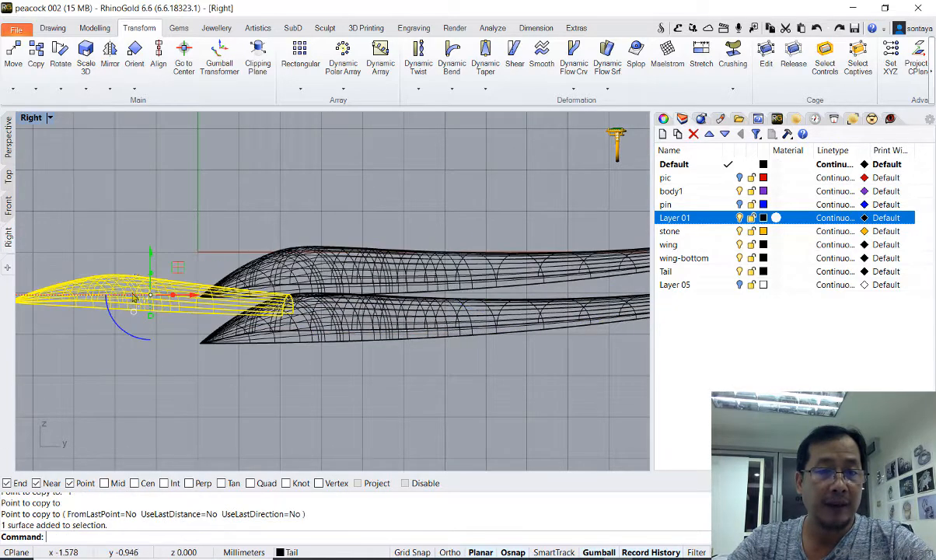
right_click(148, 210)
click(150, 224)
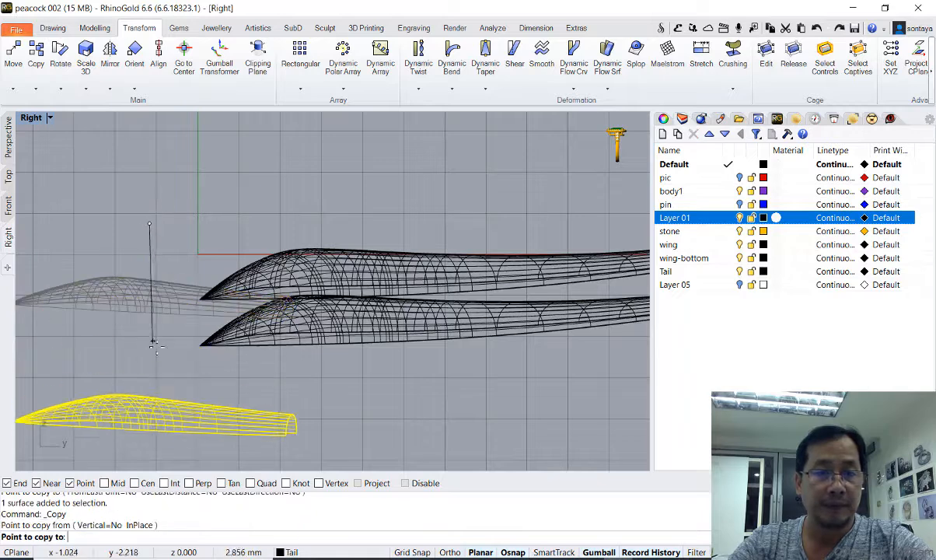
text(-1)
key(Return)
text(-1)
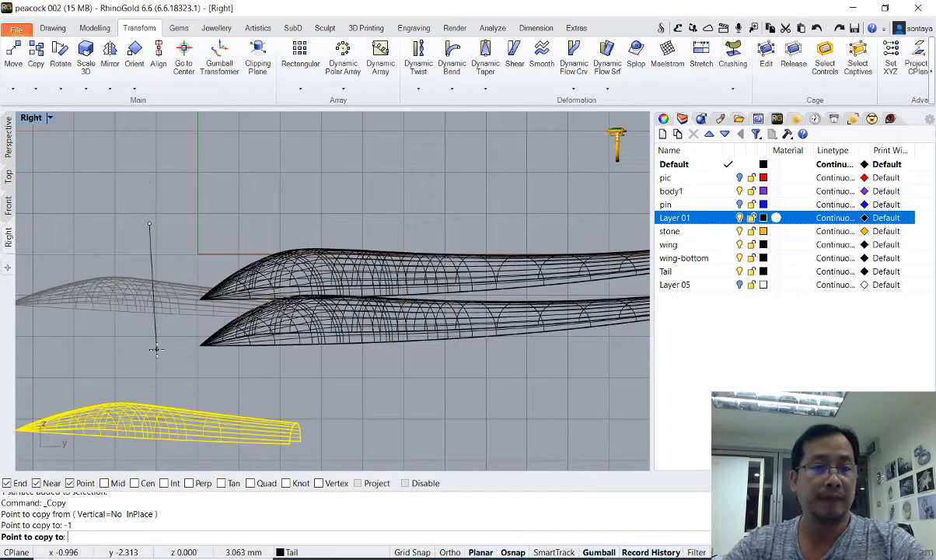
text(-1)
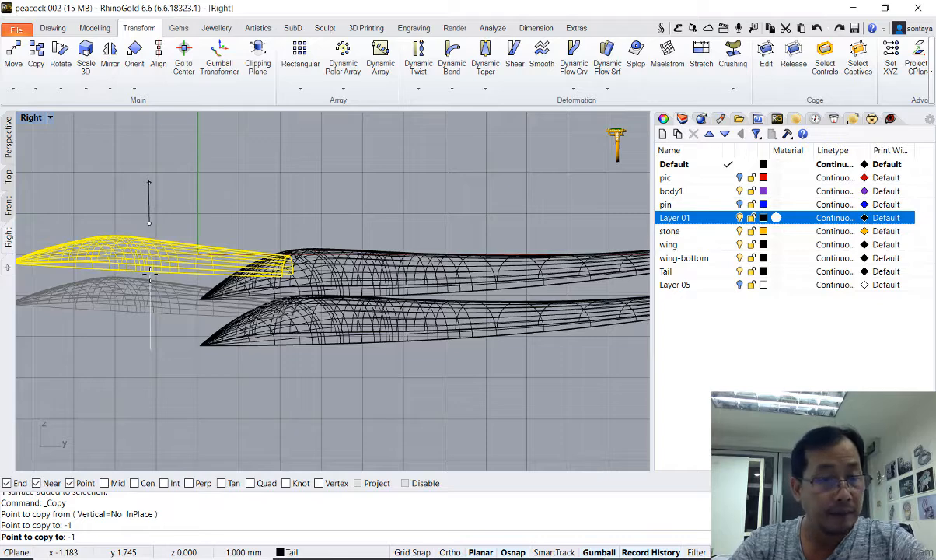
key(Return)
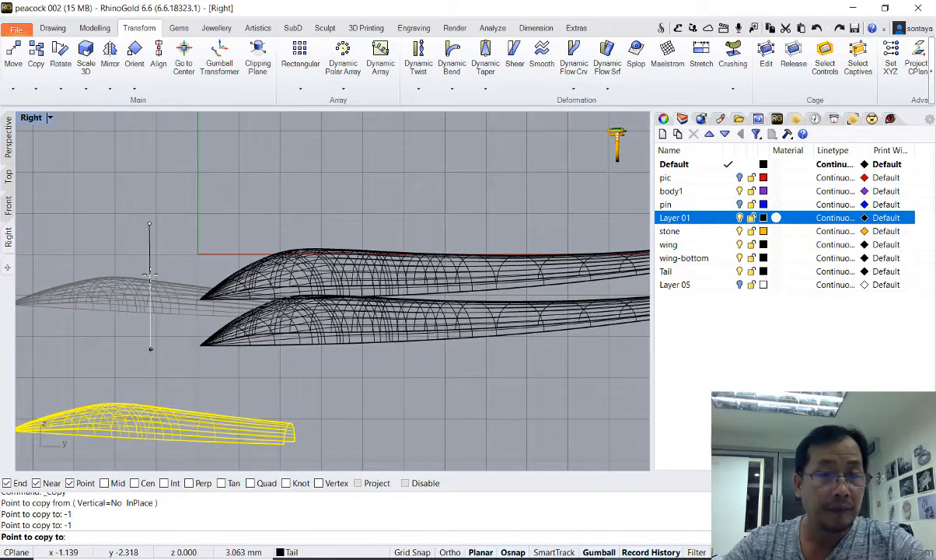
scroll(150, 274, down, 3)
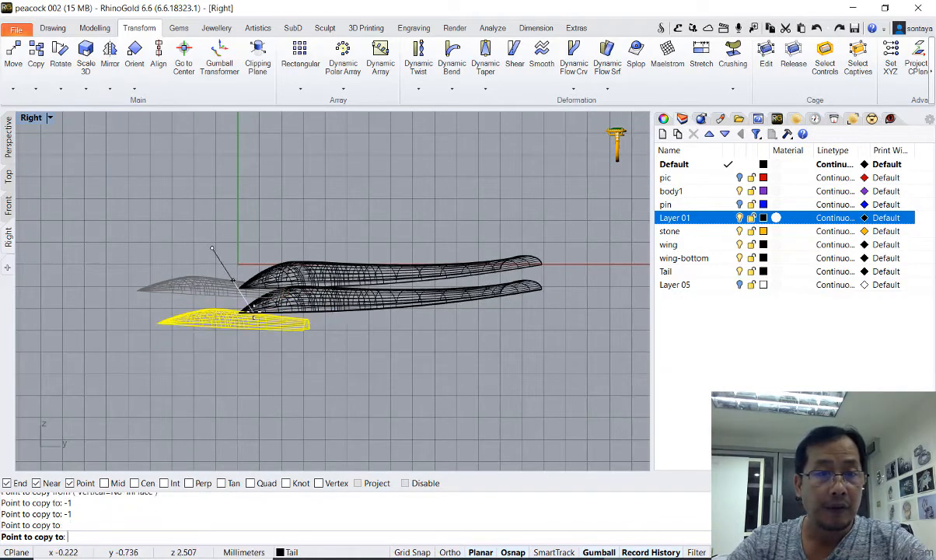
key(Return)
Copy the smaller tail-base surface about 1.5 mm straight down in the Right view, constraining the distance with -1.
click(173, 281)
click(36, 54)
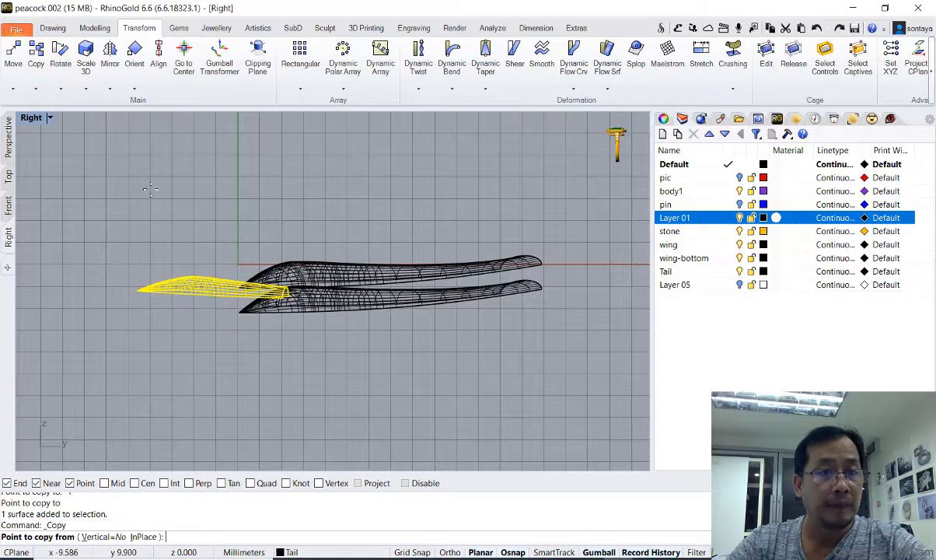
click(172, 274)
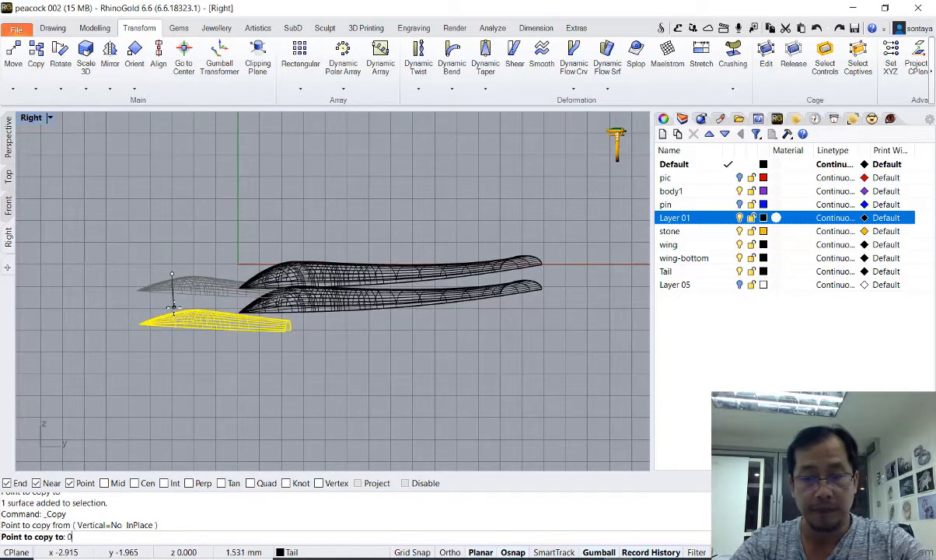
text(-1)
key(Return)
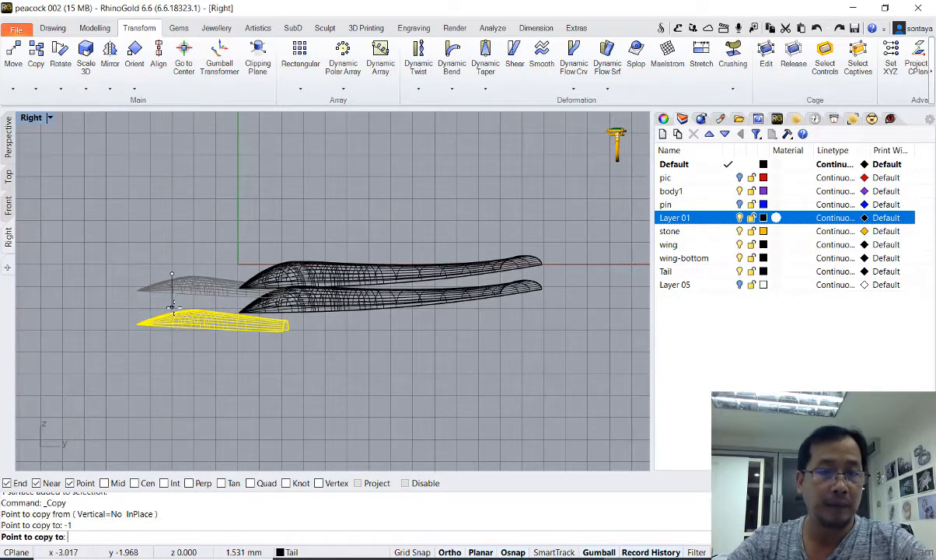
shift+click(172, 312)
key(Return)
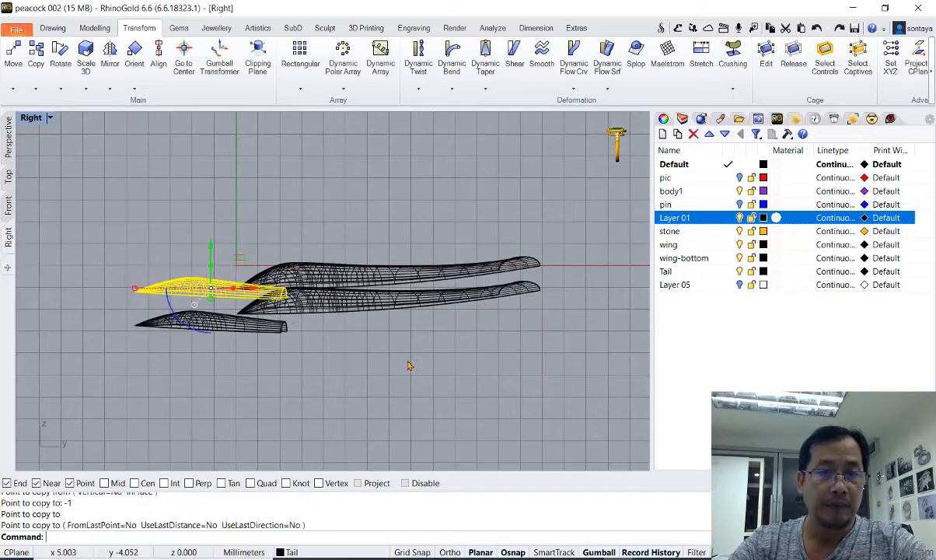
Examine the copied tail-base surfaces against the originals in the Right, Top and Perspective views.
key(Escape)
scroll(315, 311, up, 4)
click(318, 317)
scroll(323, 315, down, 4)
right_drag(328, 317, 280, 314)
click(145, 249)
click(9, 176)
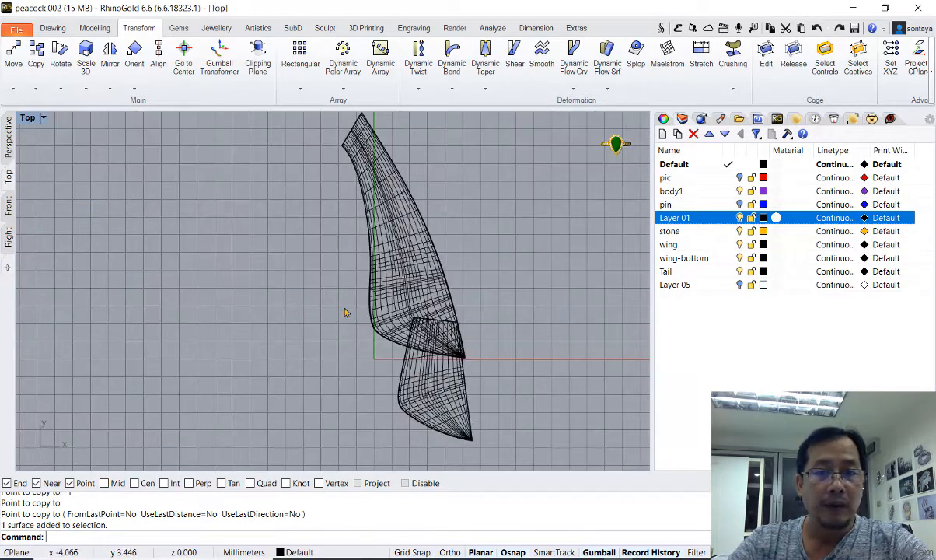
click(6, 149)
right_drag(295, 286, 339, 290)
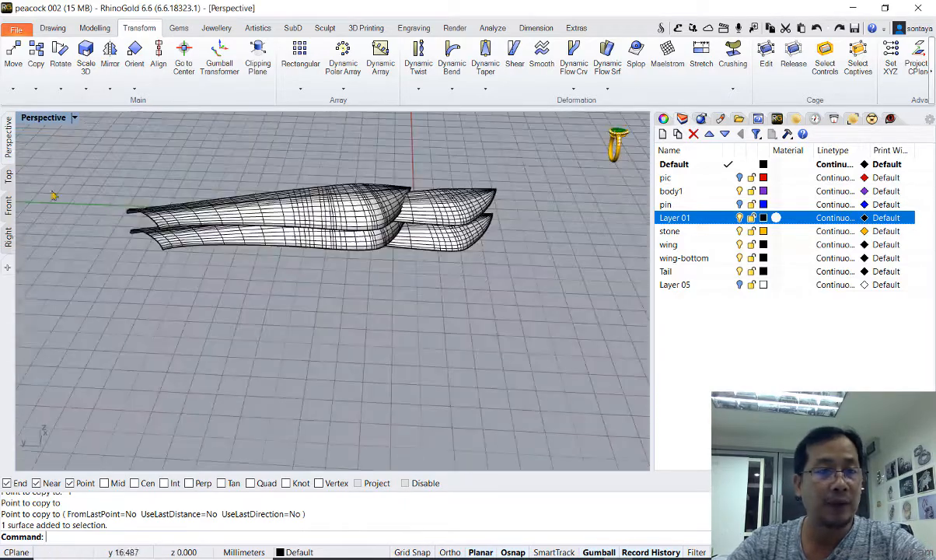
Draw a 1 mm diameter circle in the Top view and move it just inside the larger surface's left edge.
click(8, 178)
scroll(346, 275, up, 6)
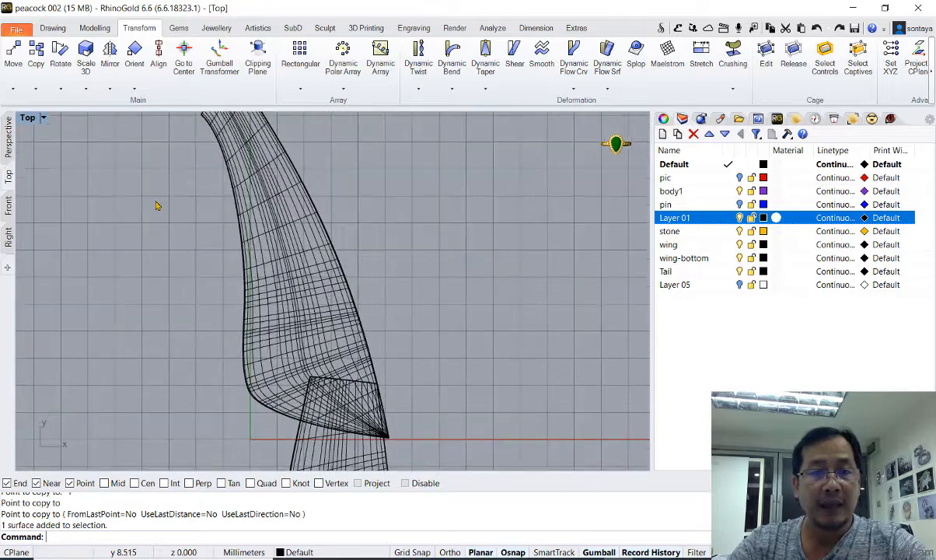
click(53, 28)
click(61, 53)
click(194, 278)
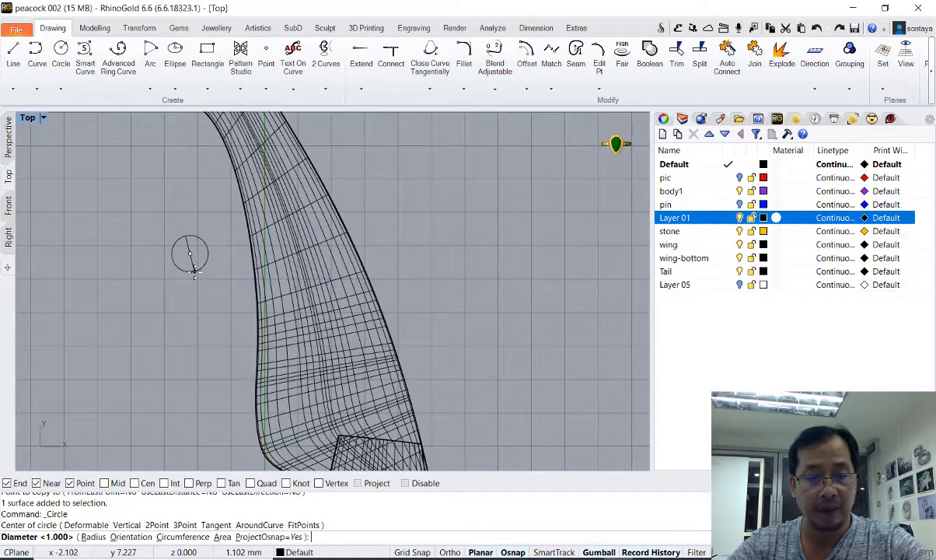
text(1)
key(Return)
drag(194, 277, 274, 297)
scroll(375, 287, down, 4)
click(469, 296)
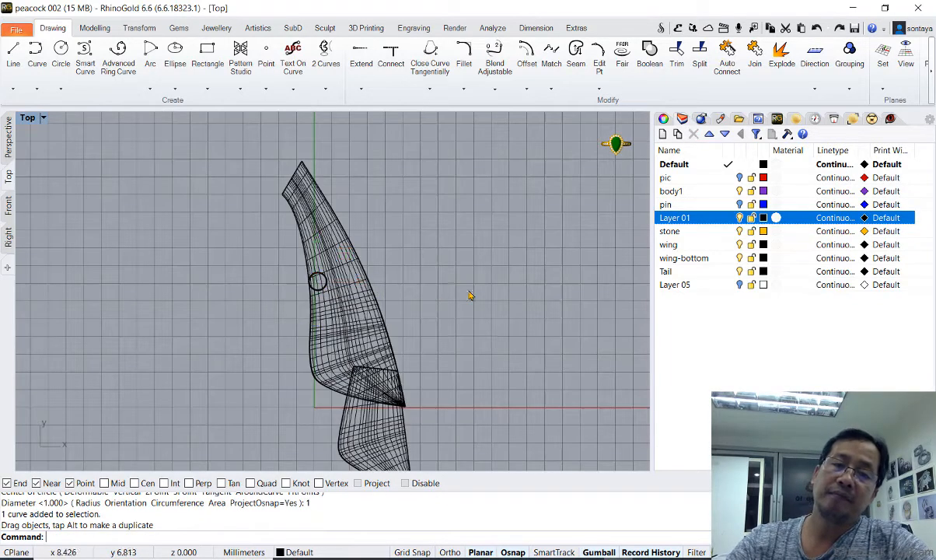
Copy the 1 mm circle to the larger surface's lower right edge, lower left corner and upper right edge as width guides.
drag(242, 252, 378, 317)
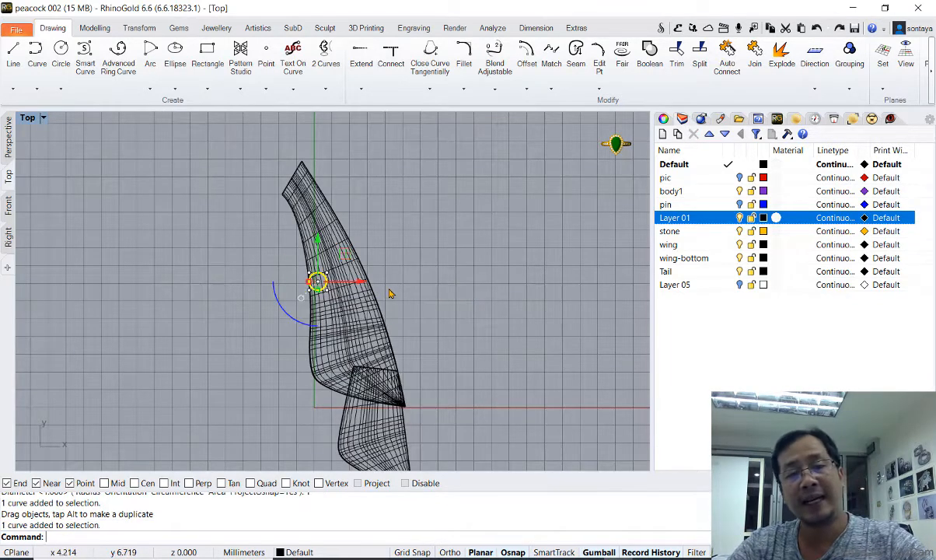
scroll(391, 291, up, 4)
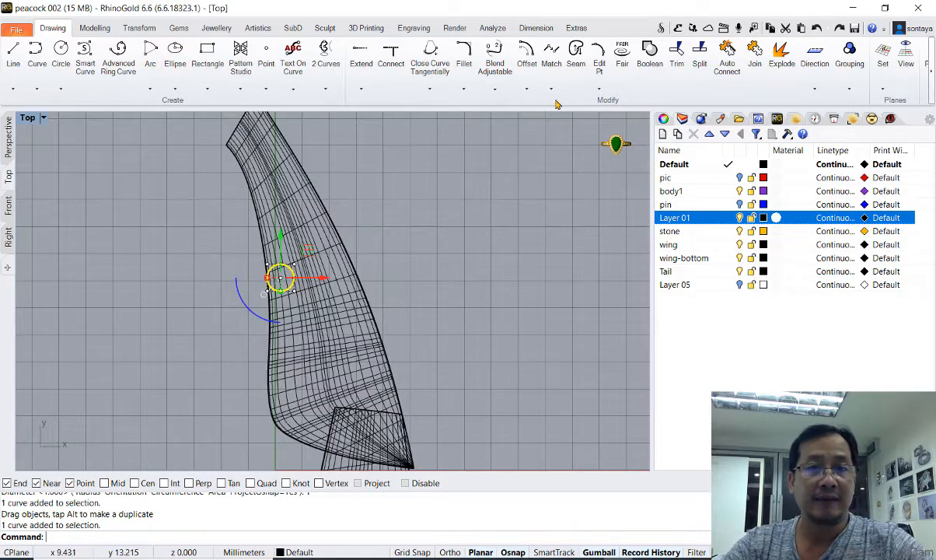
click(94, 29)
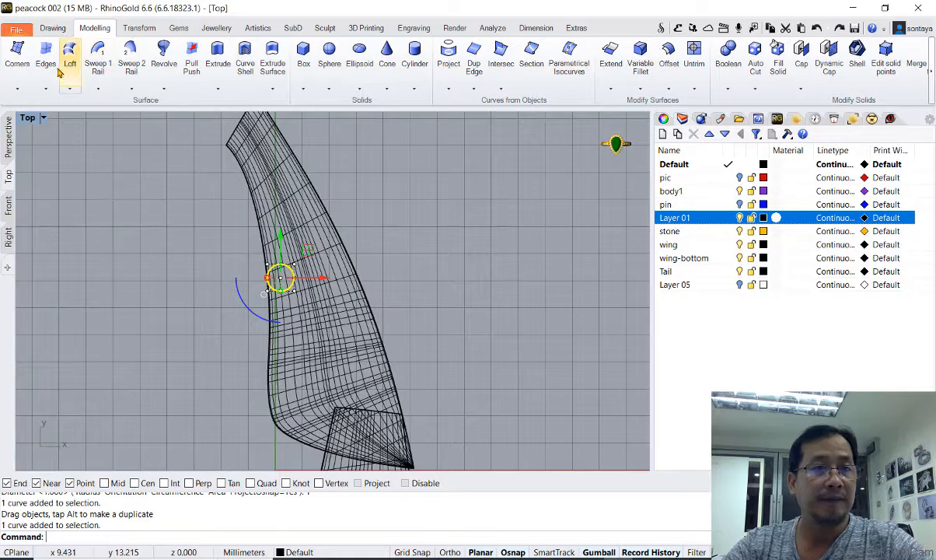
click(139, 28)
click(36, 59)
click(123, 244)
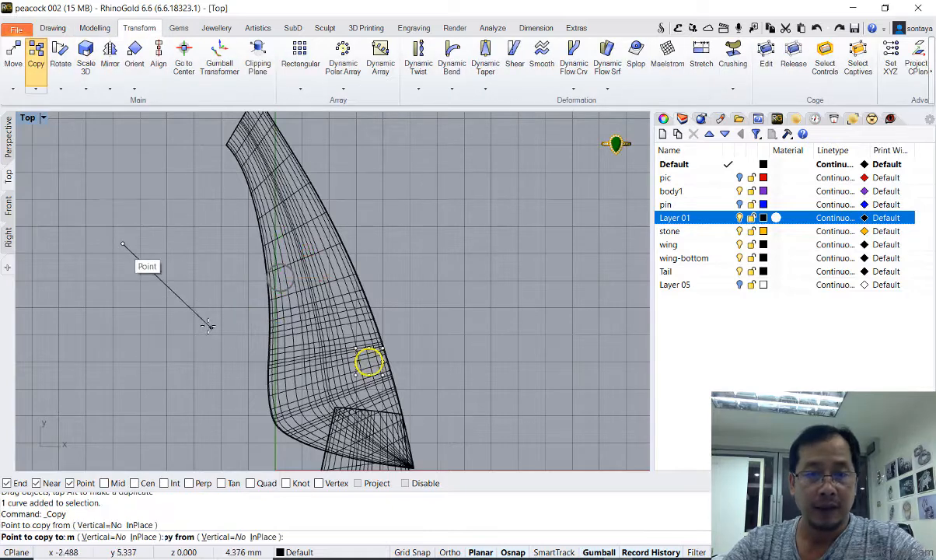
click(212, 321)
right_drag(159, 335, 174, 363)
click(132, 296)
click(171, 177)
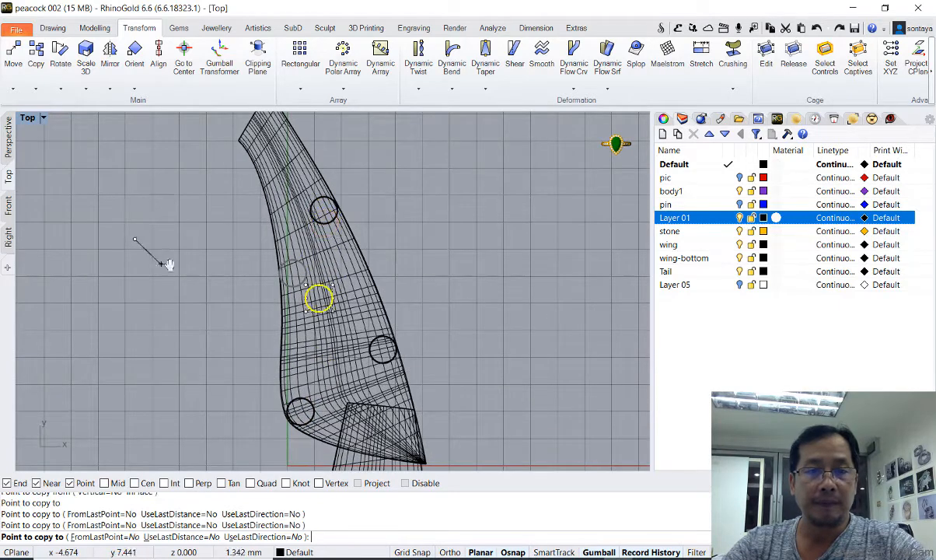
Place four more copies of the guide circle on the smaller surface: upper left, lower left, bottom tip and right edge.
right_drag(167, 264, 178, 140)
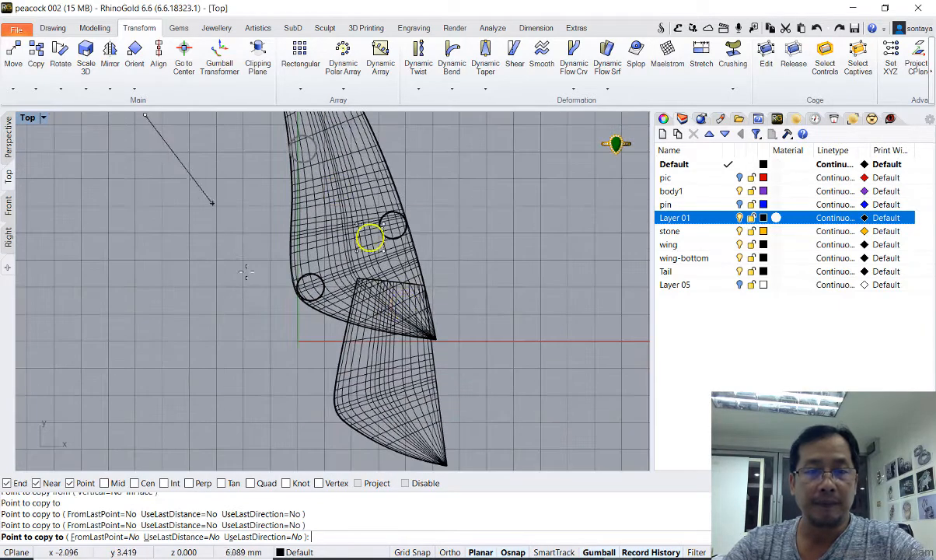
click(203, 290)
right_drag(203, 290, 208, 202)
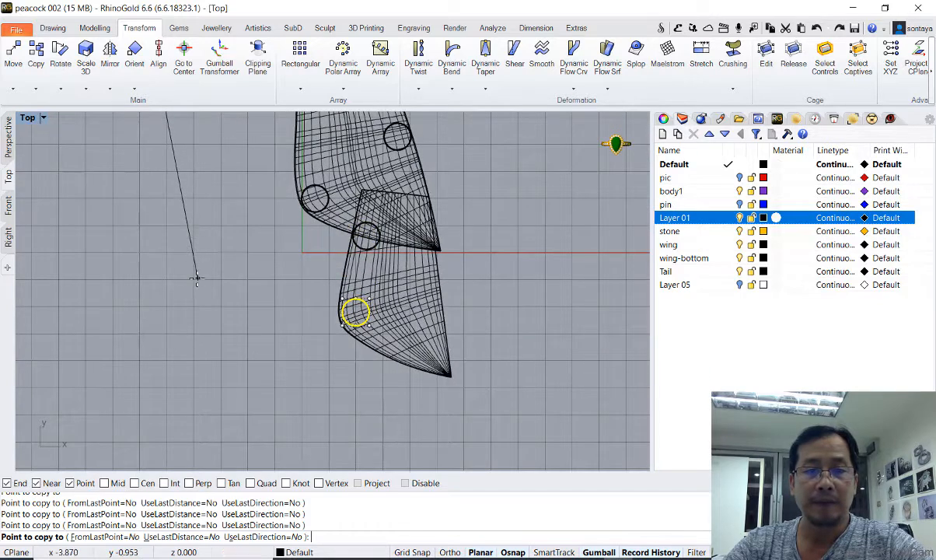
click(194, 277)
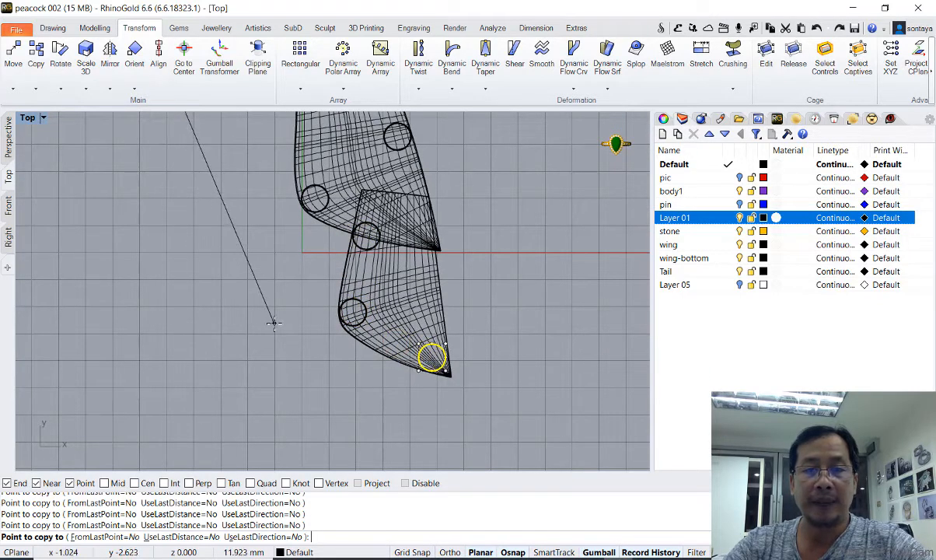
click(267, 253)
right_click(451, 208)
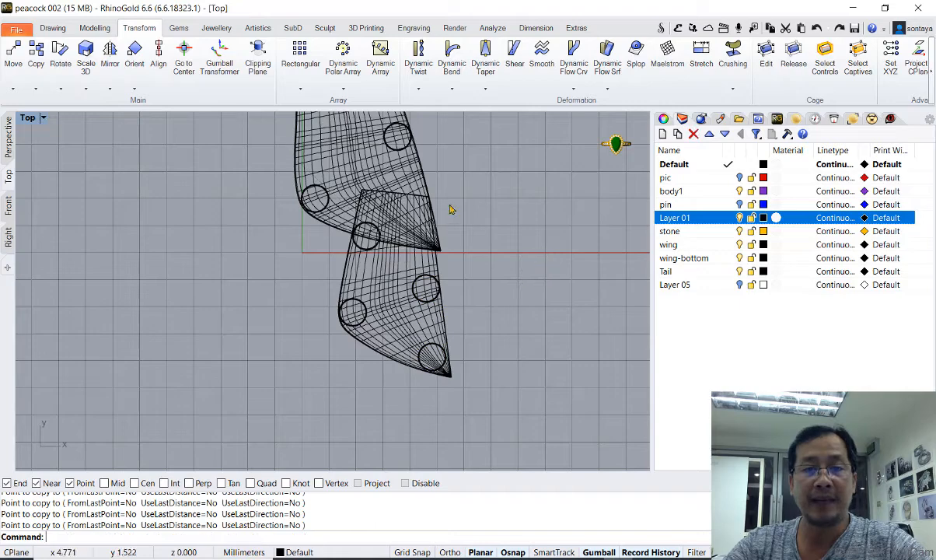
With object snaps disabled, draw a smart curve down the larger surface along the inner side of its right-edge guide circles.
scroll(465, 200, down, 6)
right_drag(458, 203, 418, 319)
scroll(359, 198, up, 4)
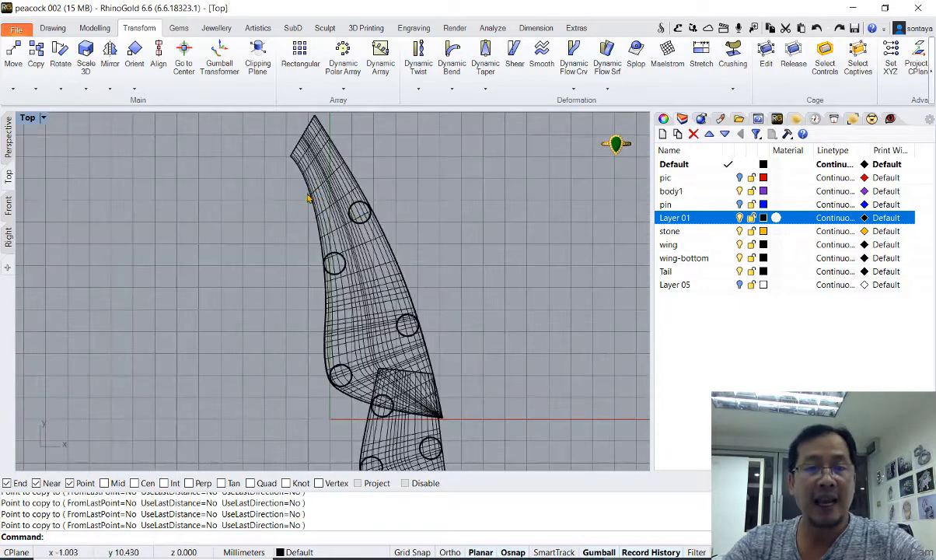
click(53, 28)
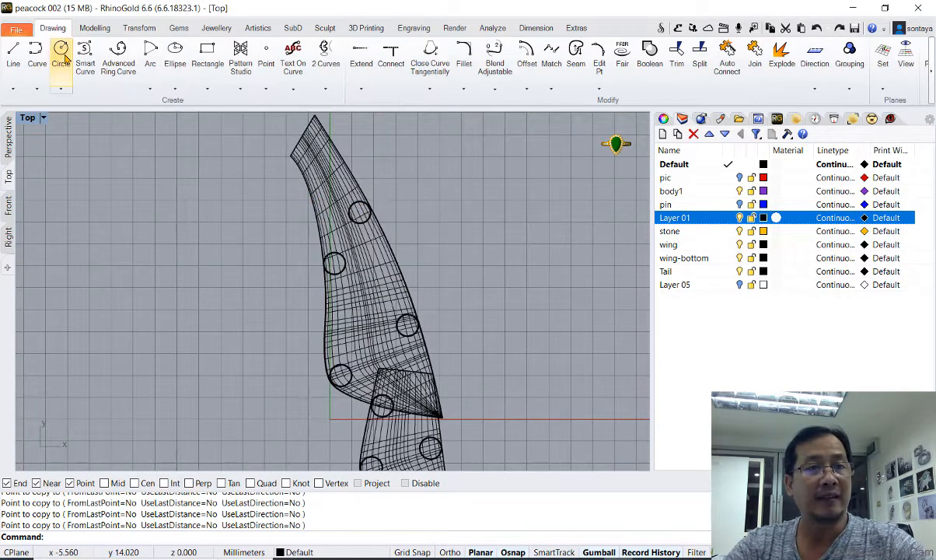
click(86, 56)
click(426, 484)
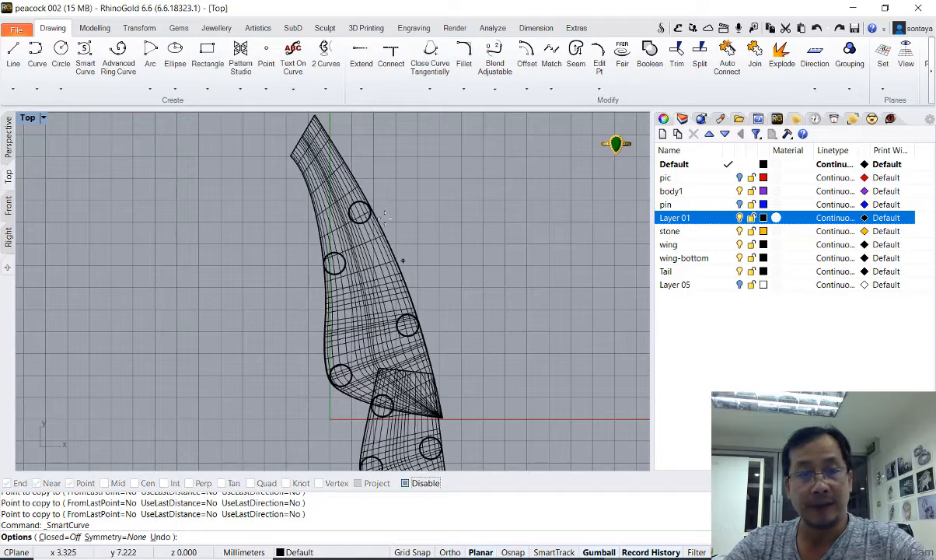
click(323, 168)
click(360, 234)
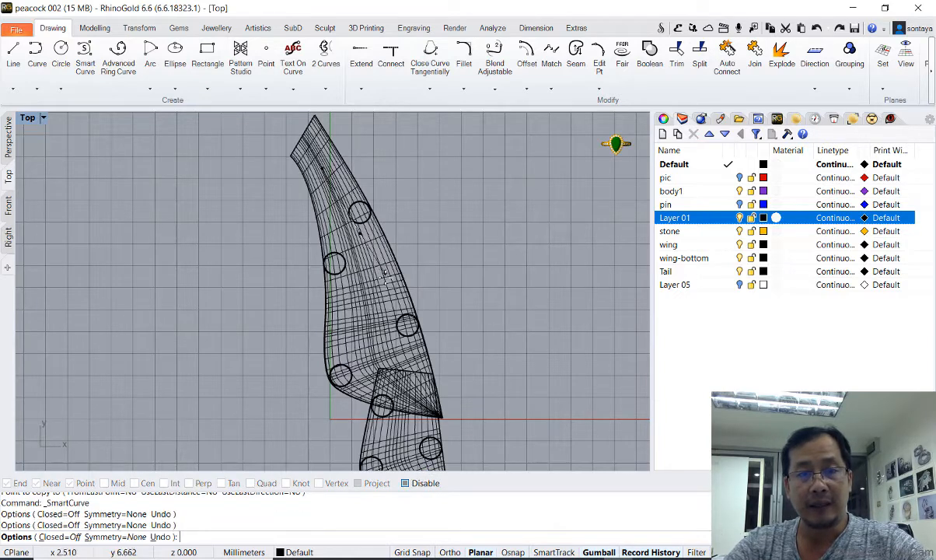
click(386, 281)
click(403, 346)
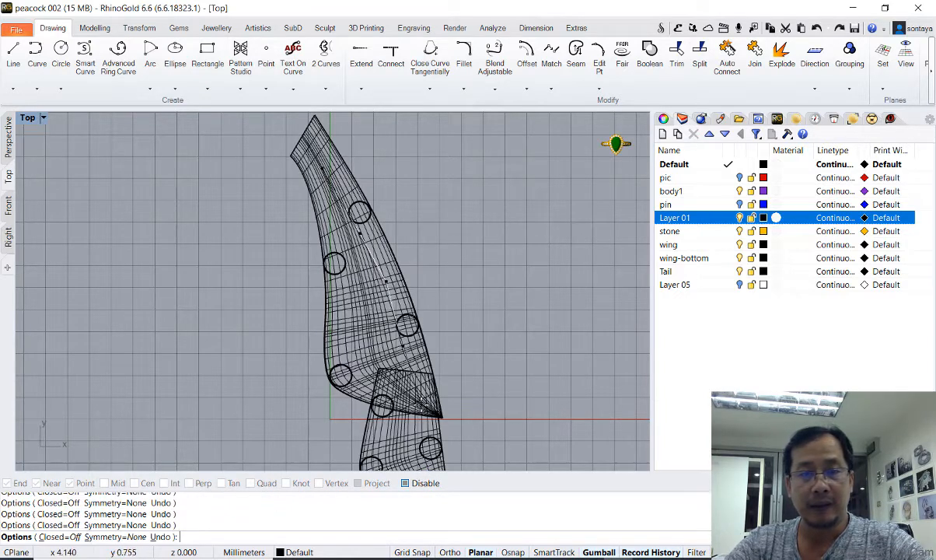
right_click(420, 404)
scroll(395, 313, up, 4)
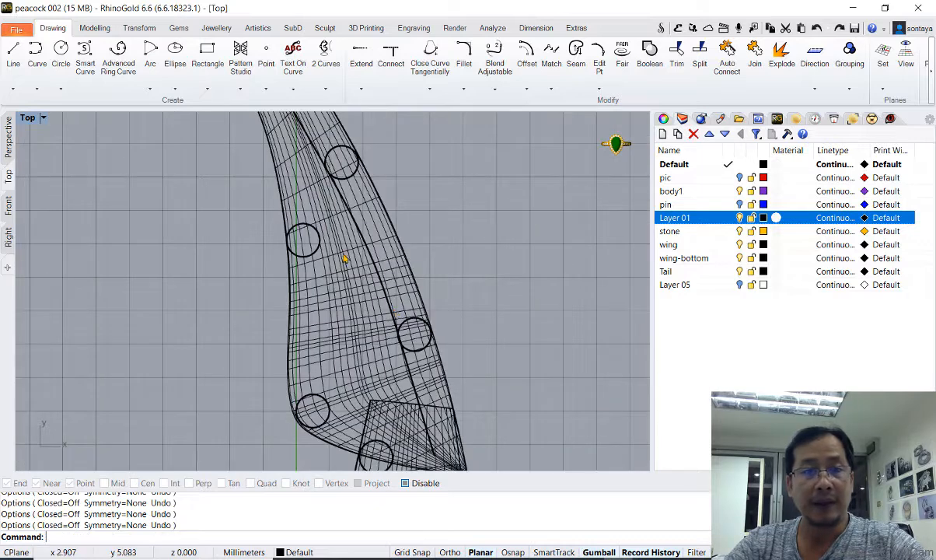
scroll(345, 259, down, 2)
Draw a degree 3 control-point curve along the inner side of the larger surface's left guide circles, curving toward its lower right tip.
click(84, 59)
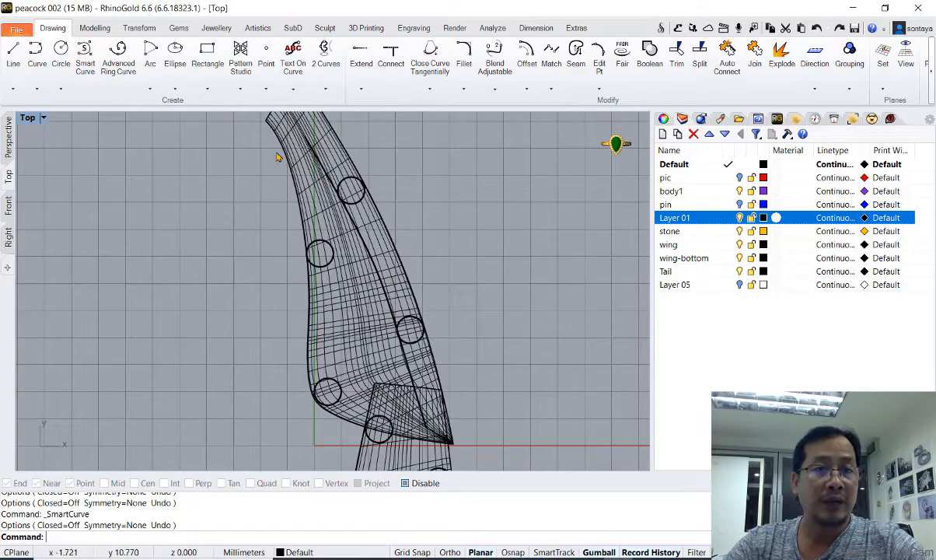
click(37, 52)
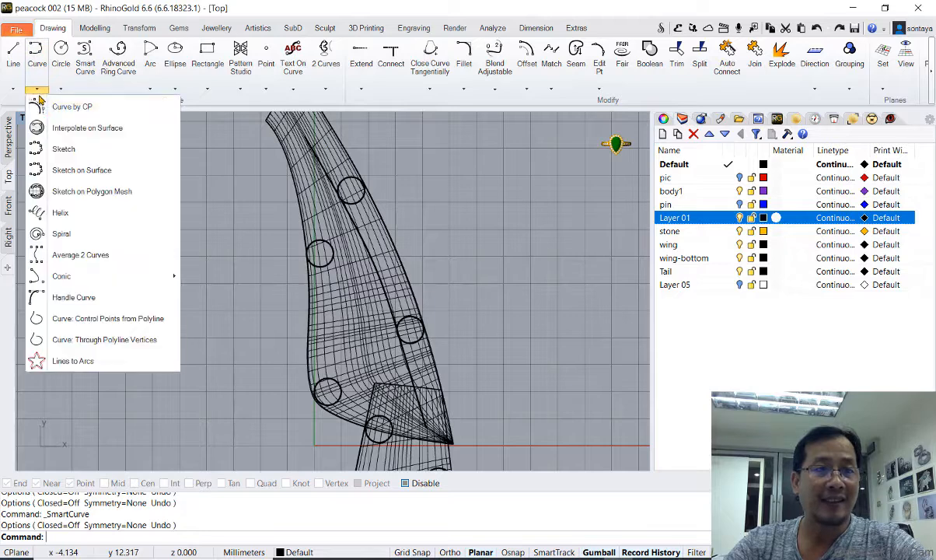
click(70, 104)
click(309, 136)
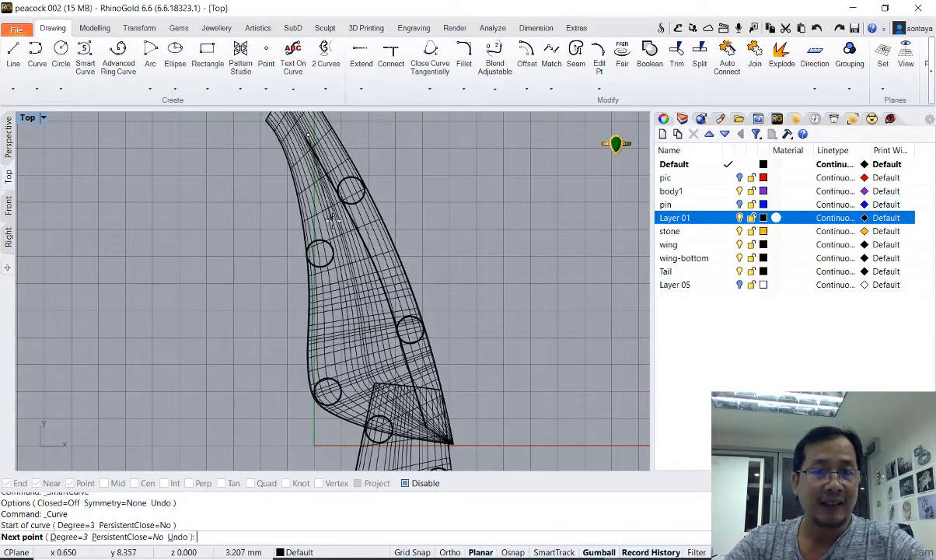
click(333, 220)
click(334, 279)
click(337, 332)
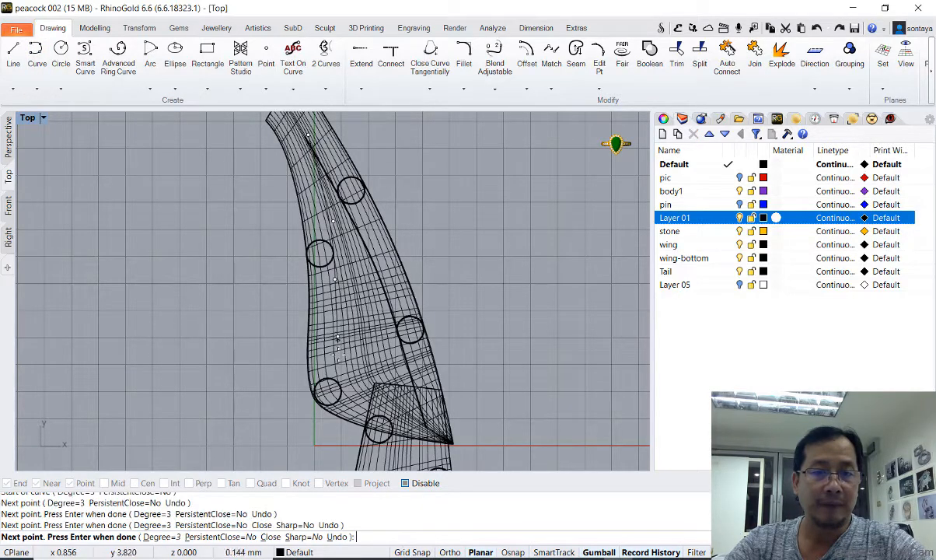
click(338, 372)
click(350, 399)
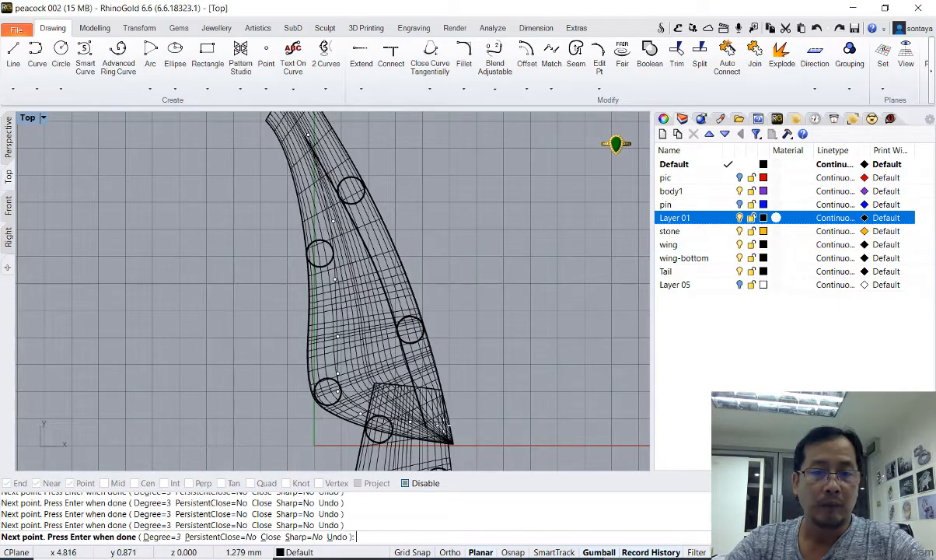
right_click(444, 425)
Draw a degree 3 control-point curve inside the smaller surface's left and lower edges, extending past its bottom tip, re-placing misplaced points.
scroll(449, 405, down, 6)
right_drag(449, 405, 406, 271)
scroll(423, 334, up, 6)
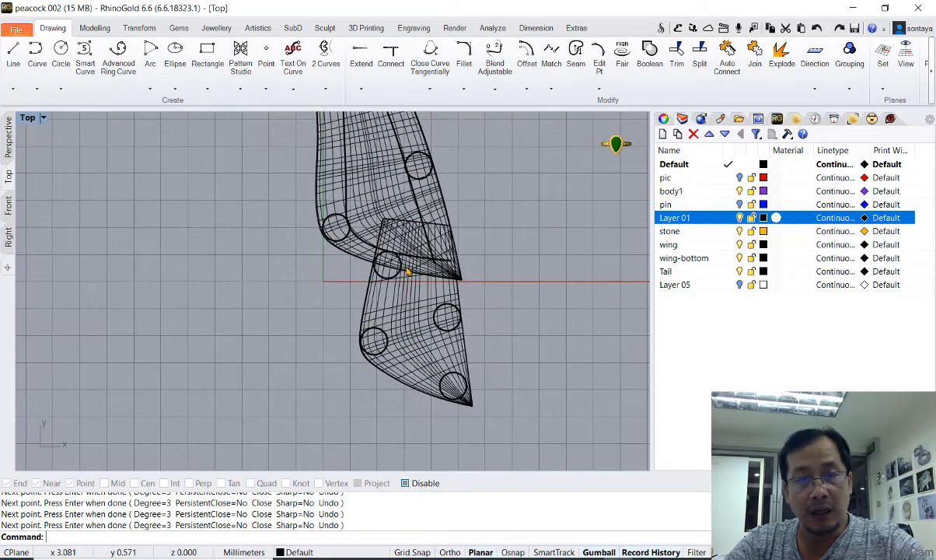
right_click(407, 271)
click(404, 216)
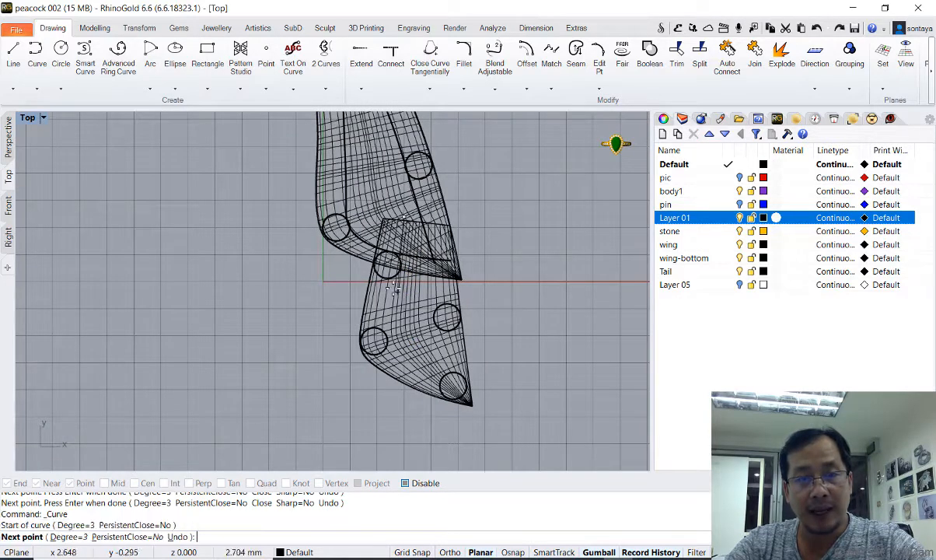
click(395, 285)
click(386, 333)
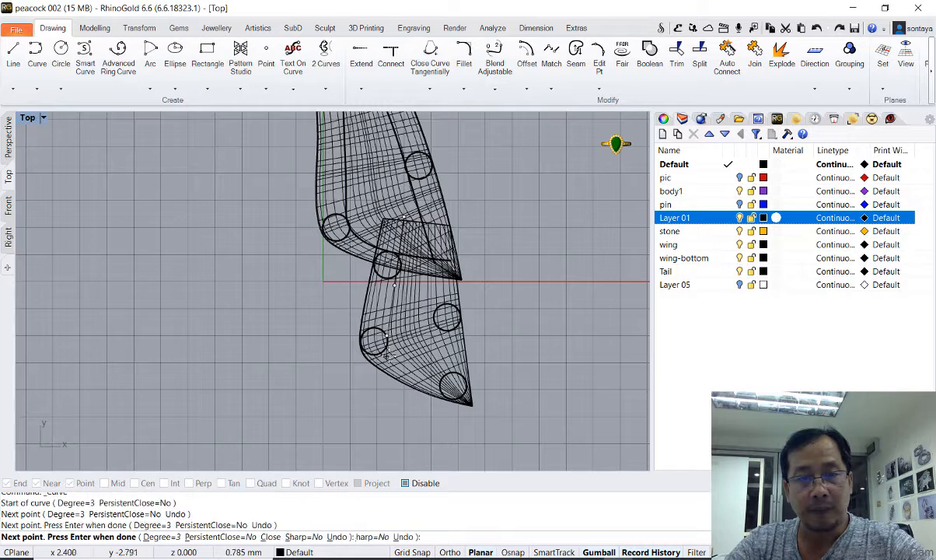
click(399, 359)
click(419, 376)
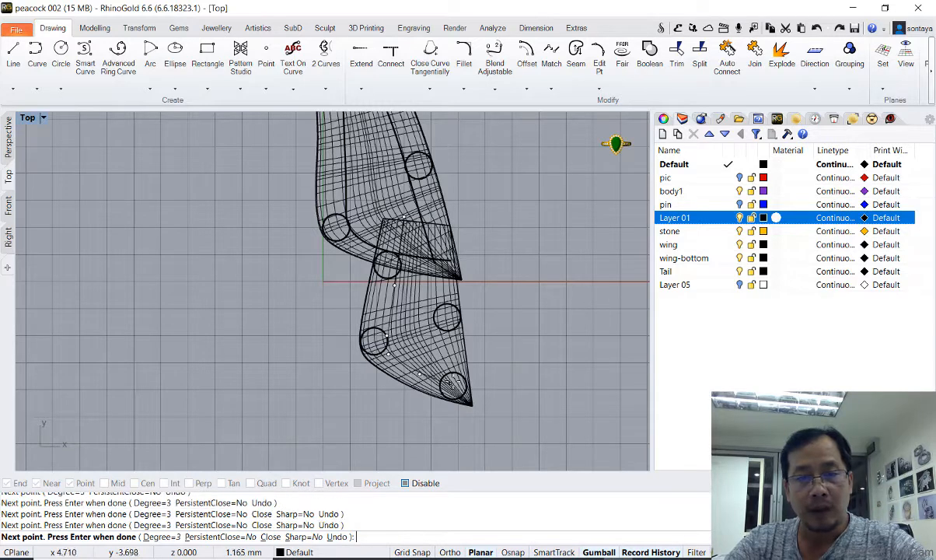
click(336, 537)
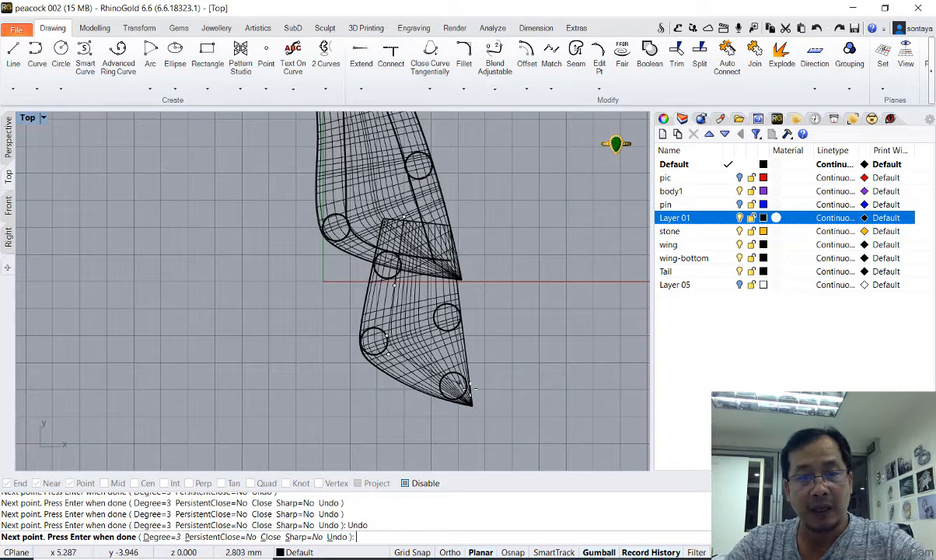
click(480, 394)
key(Return)
key(Return)
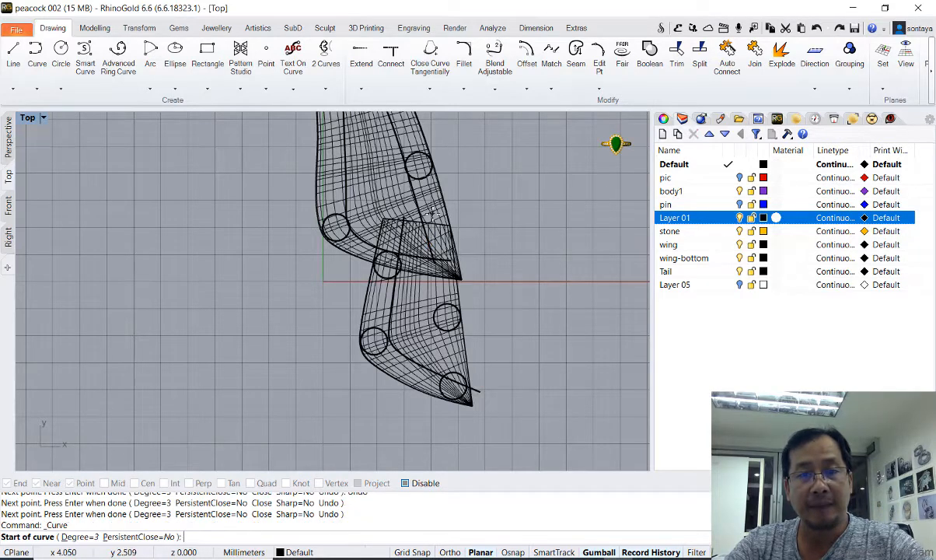
Finish the previous curve and draw a degree 3 control-point curve inside the smaller surface's right edge, running past its lower inset curve.
click(432, 213)
click(432, 290)
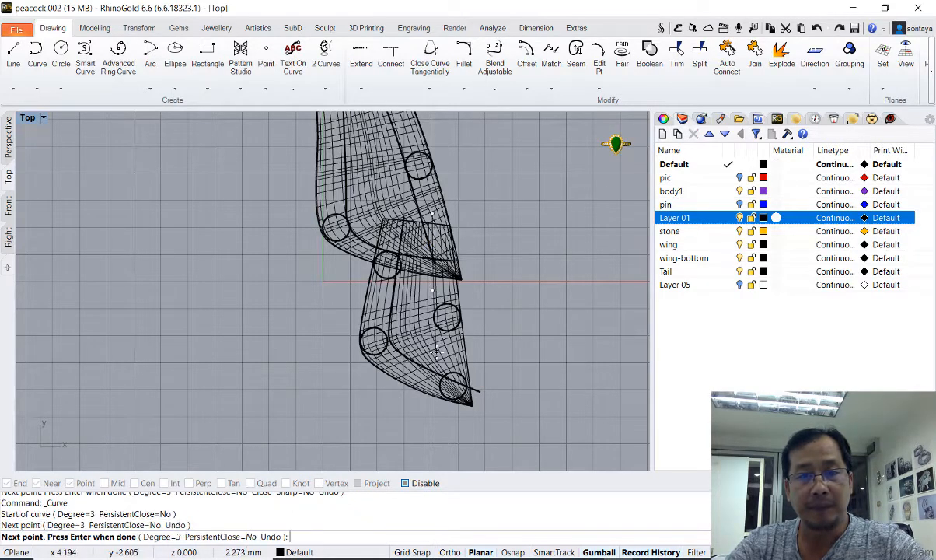
click(437, 351)
click(442, 398)
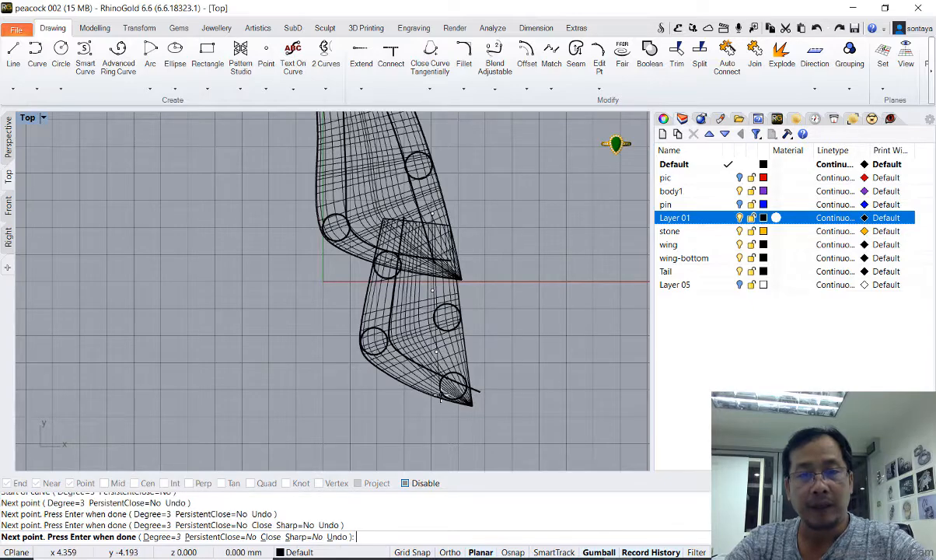
key(Return)
scroll(426, 367, up, 3)
scroll(427, 368, up, 2)
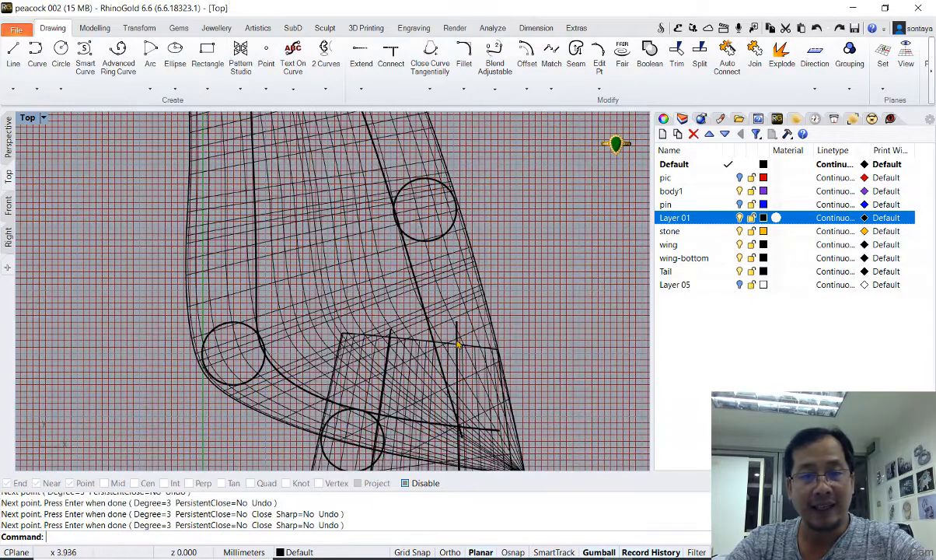
Draw a straight line across the top of the smaller surface, crossing both of its inset side curves.
key(Return)
click(14, 56)
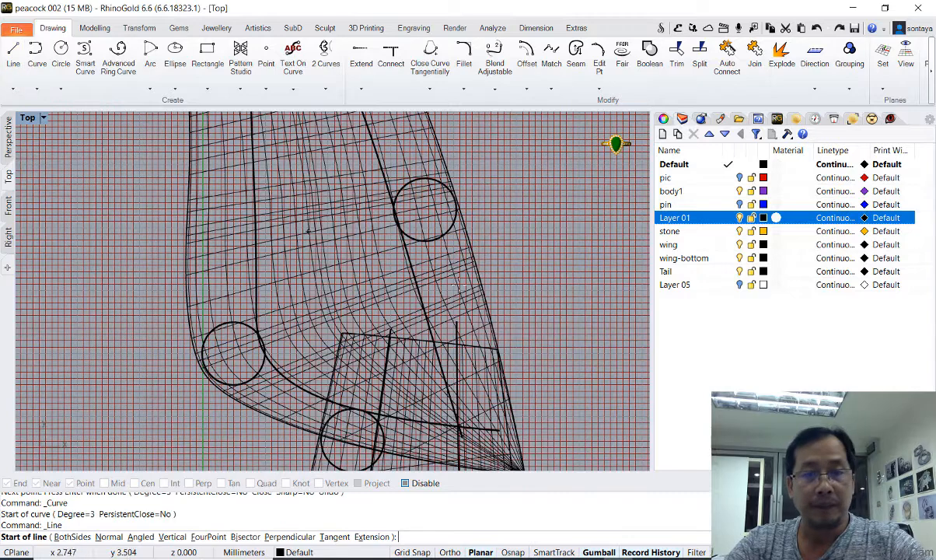
click(479, 333)
click(363, 330)
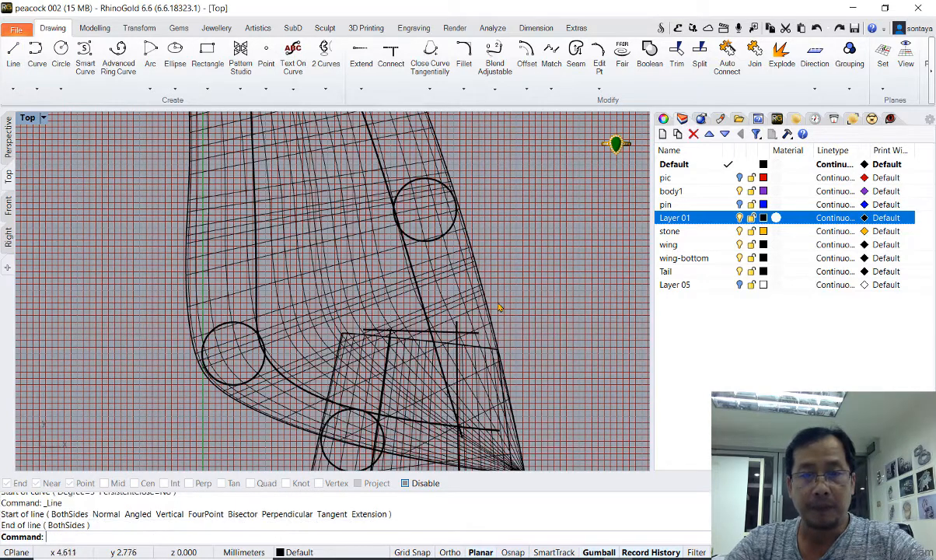
Combine the smaller surface's two inset curves and top line with Curve Boolean, keeping only the enclosed inner region and deleting the input curves.
click(458, 334)
shift+click(389, 332)
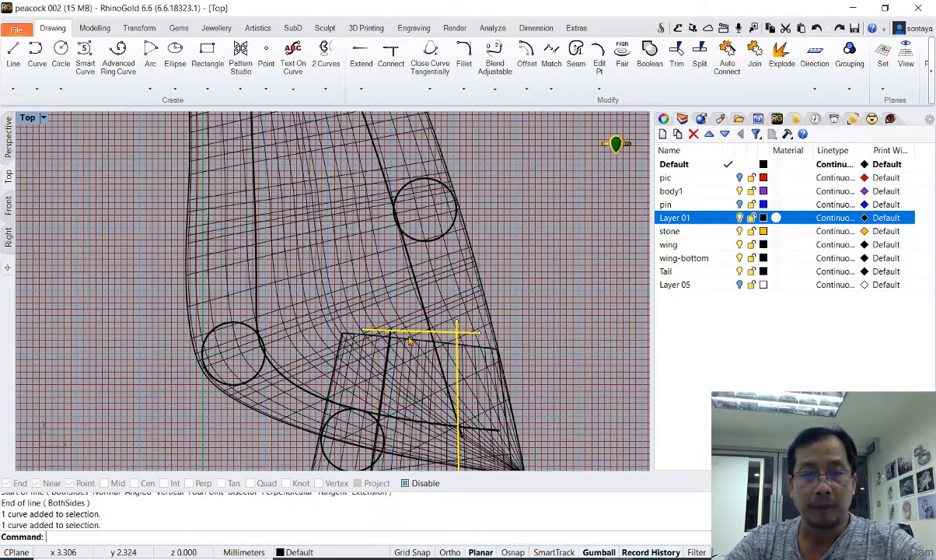
scroll(389, 350, up, 2)
click(389, 335)
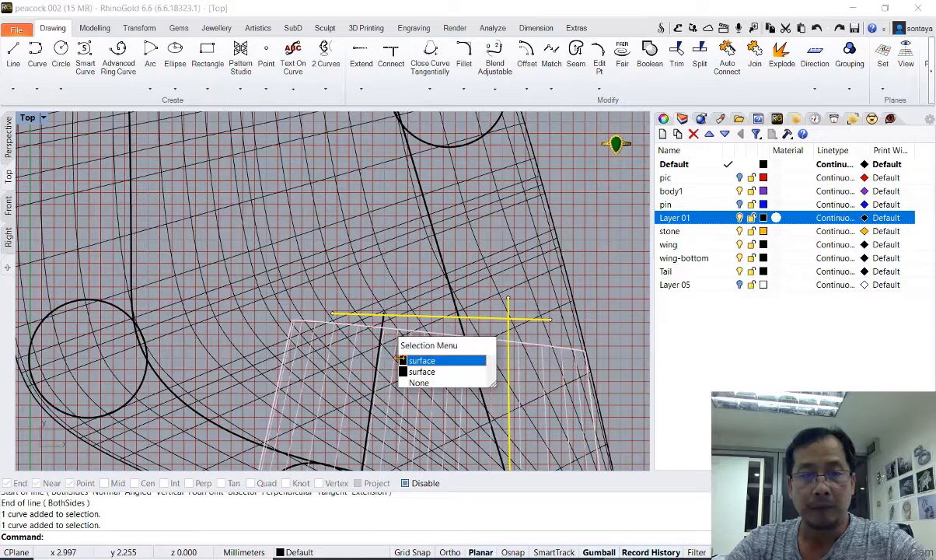
click(419, 383)
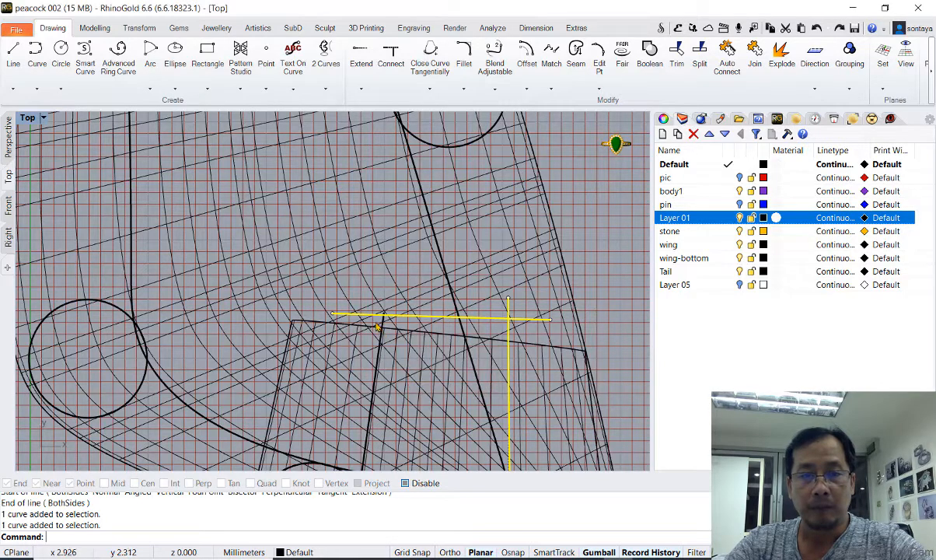
scroll(388, 324, up, 2)
shift+click(392, 318)
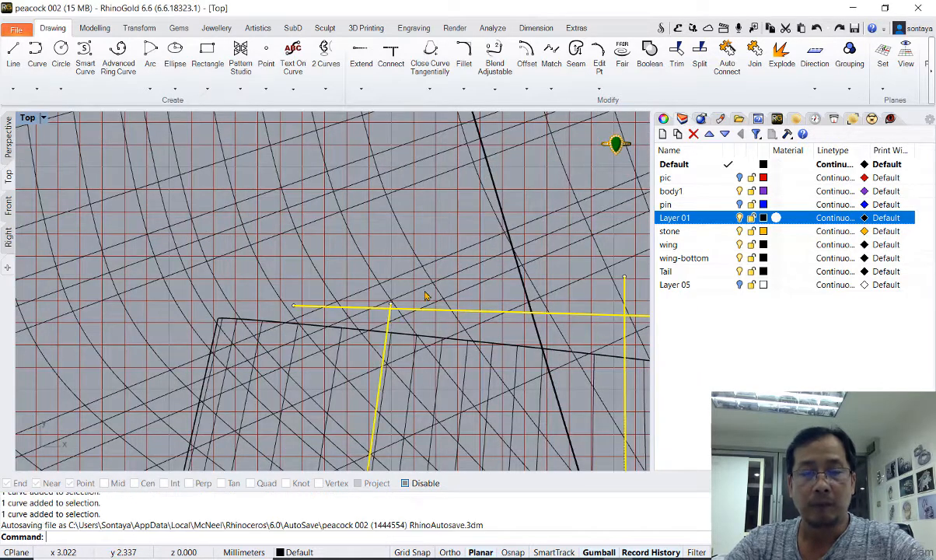
scroll(426, 296, down, 2)
scroll(418, 319, down, 5)
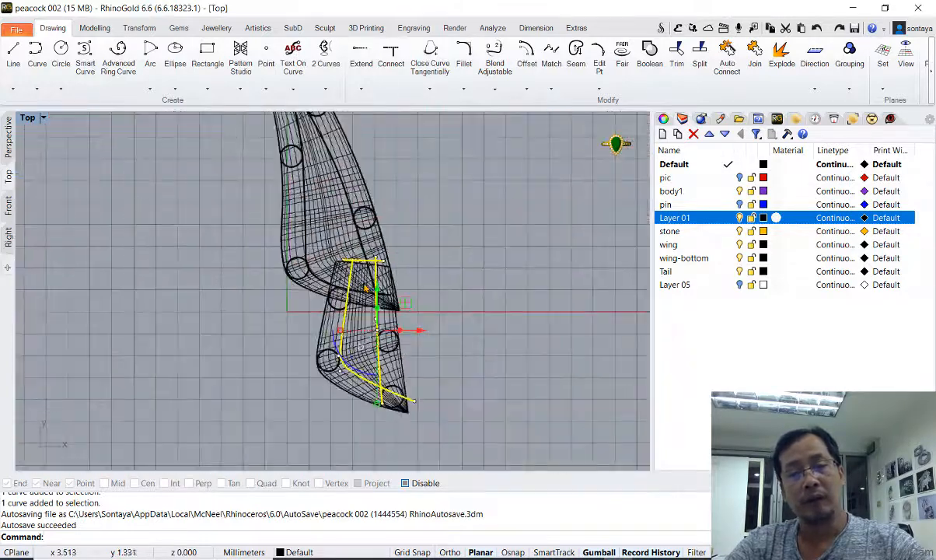
click(649, 55)
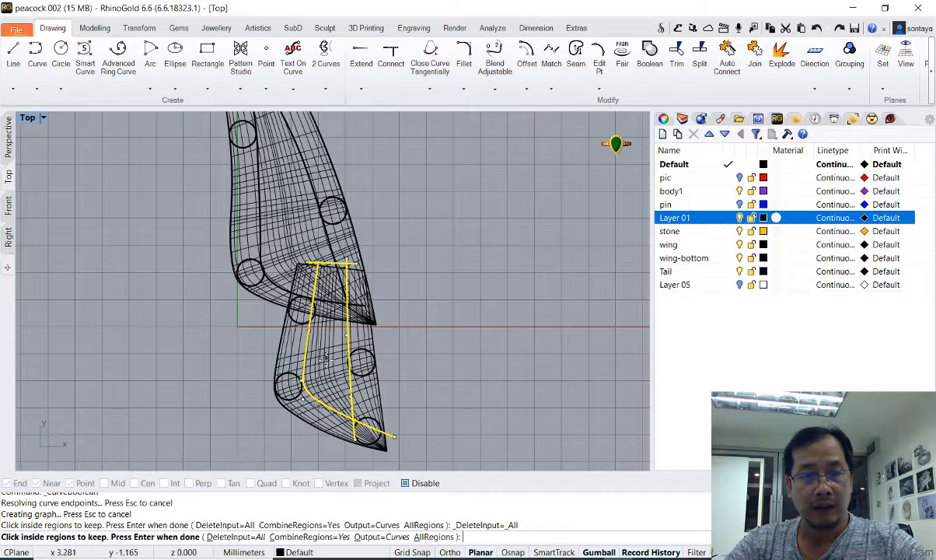
click(326, 358)
key(Return)
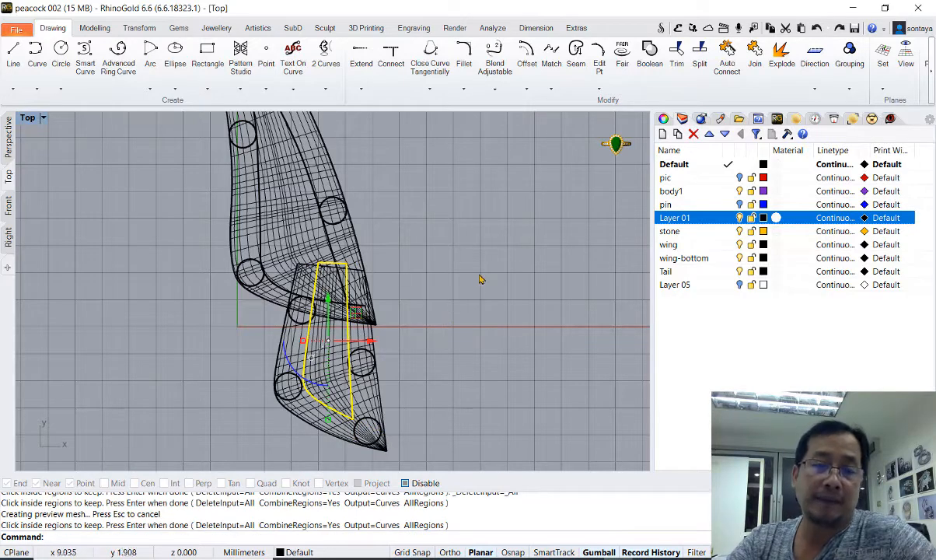
key(Escape)
Combine the larger surface's two inset curves with Curve Boolean into a single closed outline of the region between them.
scroll(412, 236, up, 6)
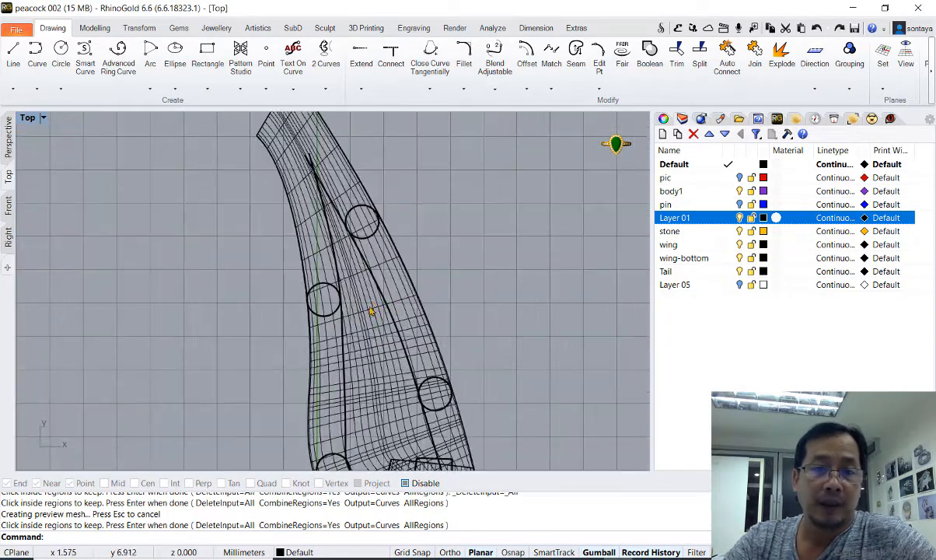
click(381, 292)
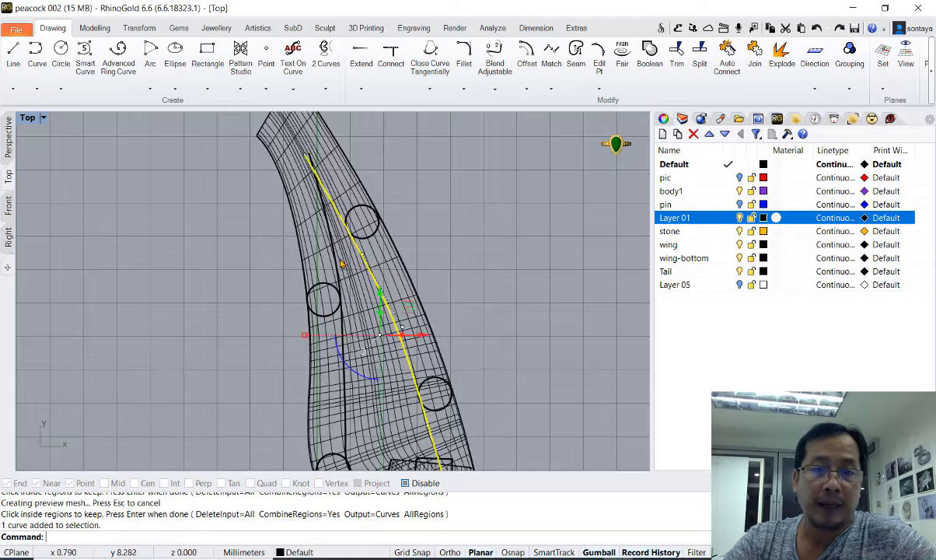
shift+click(342, 268)
click(365, 290)
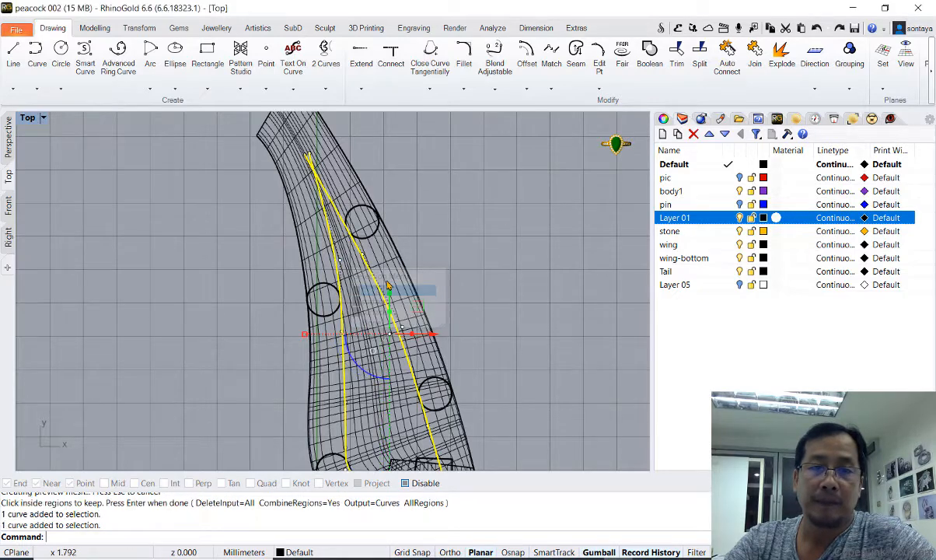
click(648, 66)
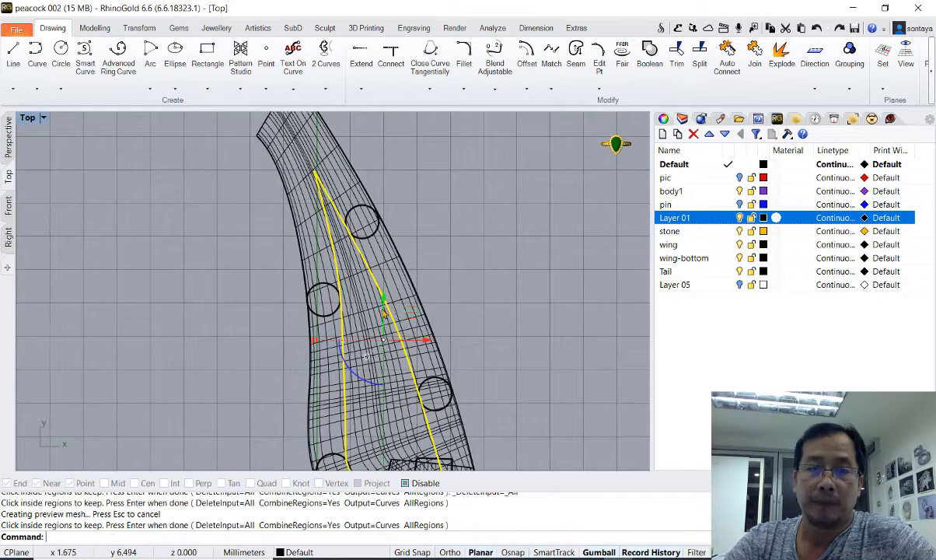
scroll(461, 242, down, 6)
click(466, 246)
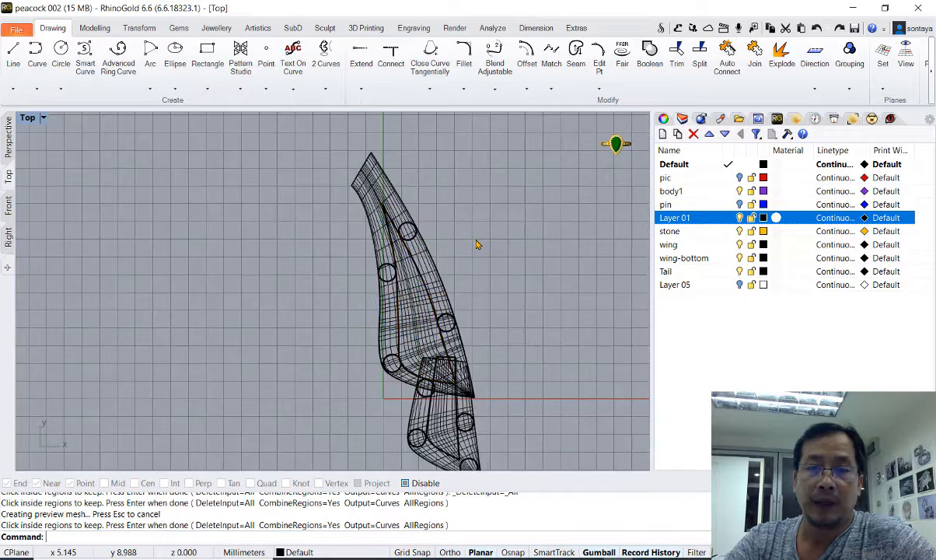
click(699, 56)
click(460, 282)
click(450, 337)
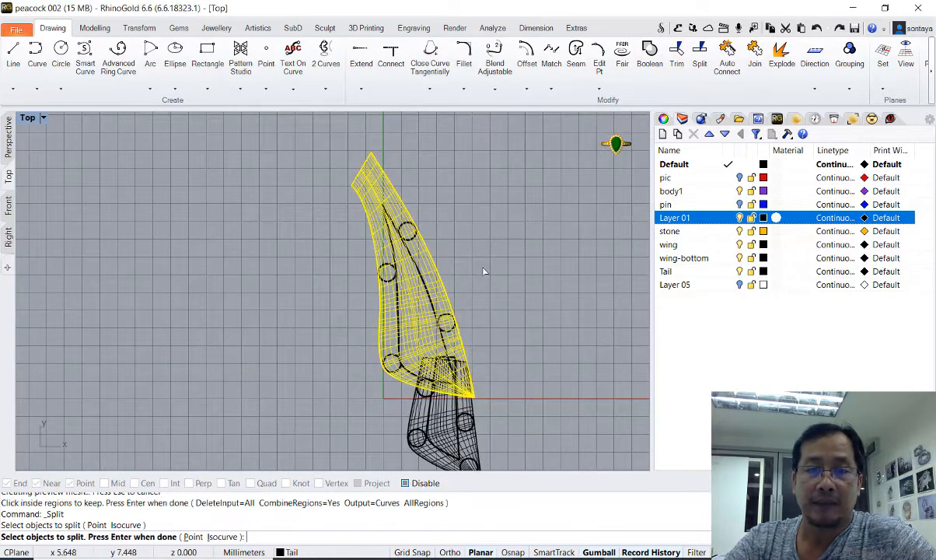
click(13, 150)
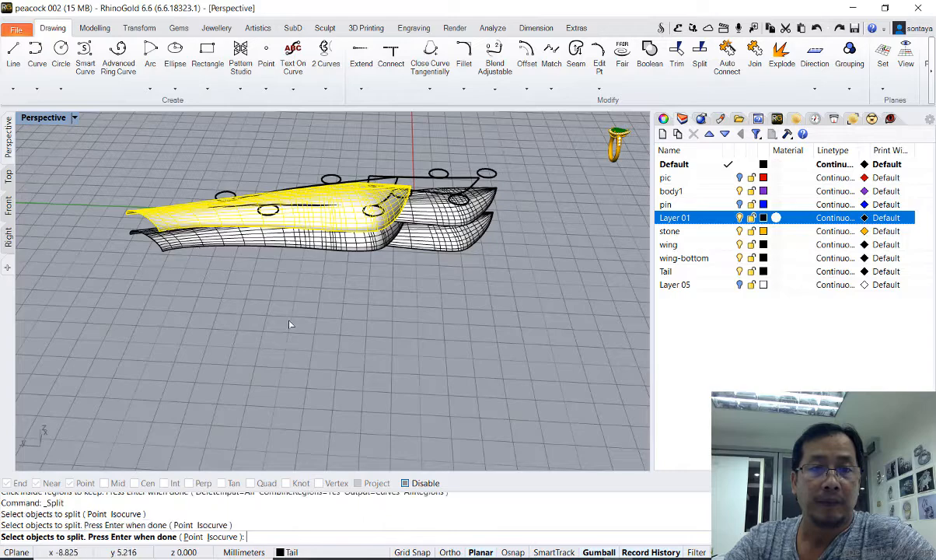
right_drag(291, 325, 292, 287)
key(Escape)
Delete the upper larger and upper smaller surfaces, leaving the lowered copies beneath the outline curves.
click(153, 198)
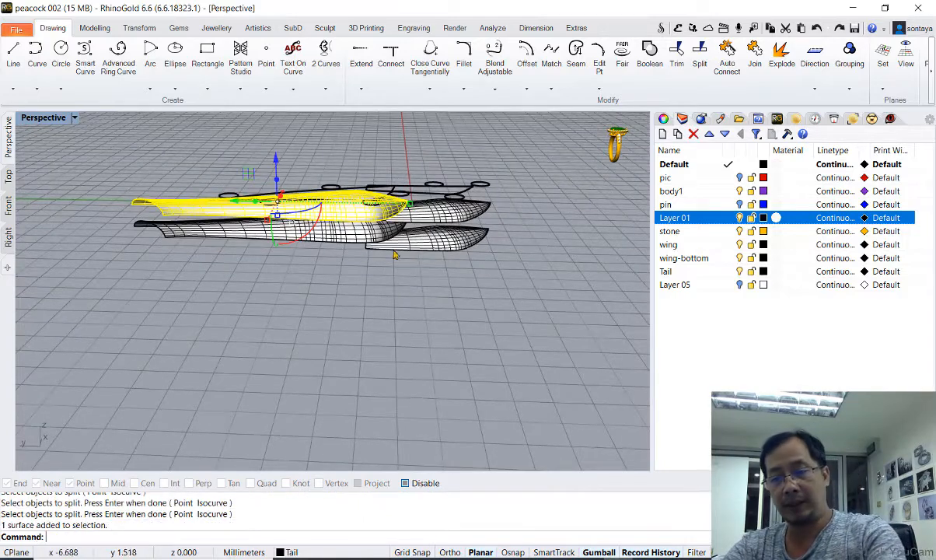
key(Delete)
click(427, 200)
key(Delete)
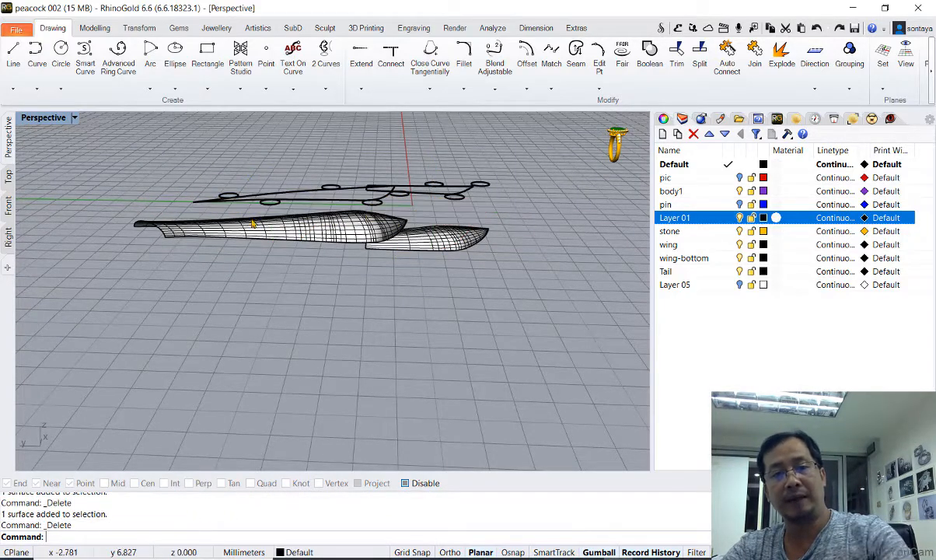
right_drag(392, 208, 83, 181)
right_drag(256, 258, 225, 237)
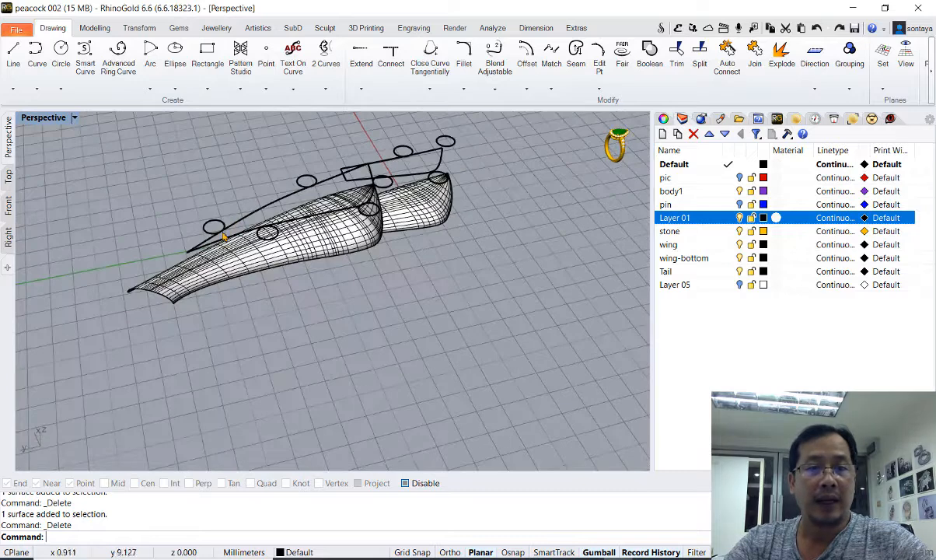
Split the larger lowered surface in the Top view using its closed inset outline as the cutting object.
click(8, 175)
click(700, 55)
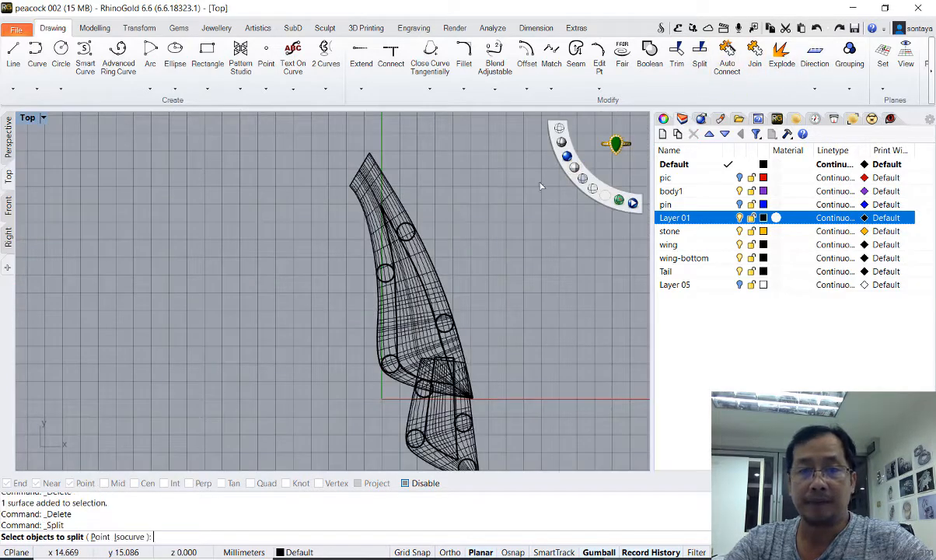
click(408, 297)
right_click(408, 297)
click(422, 272)
right_click(421, 273)
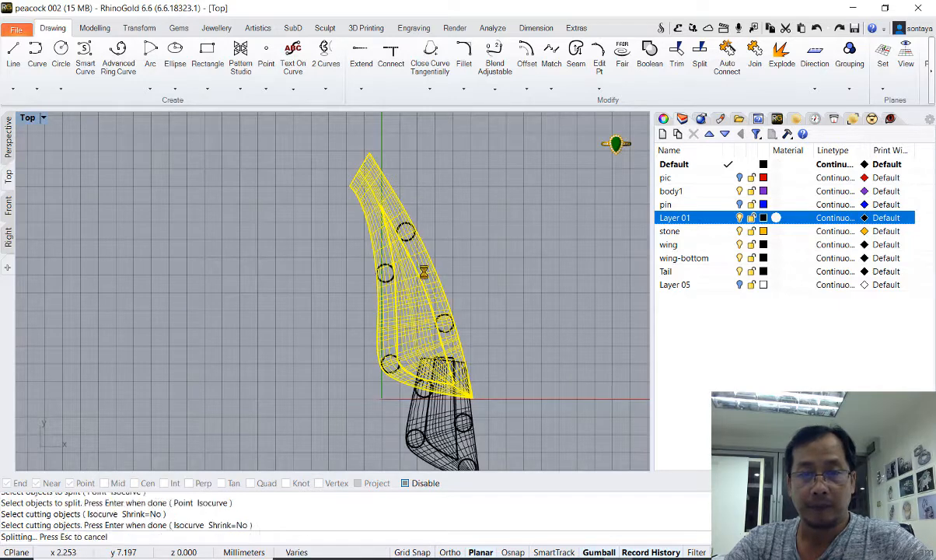
Split the smaller lowered surface using its closed inset outline as the cutting object.
right_drag(556, 278, 524, 230)
click(700, 61)
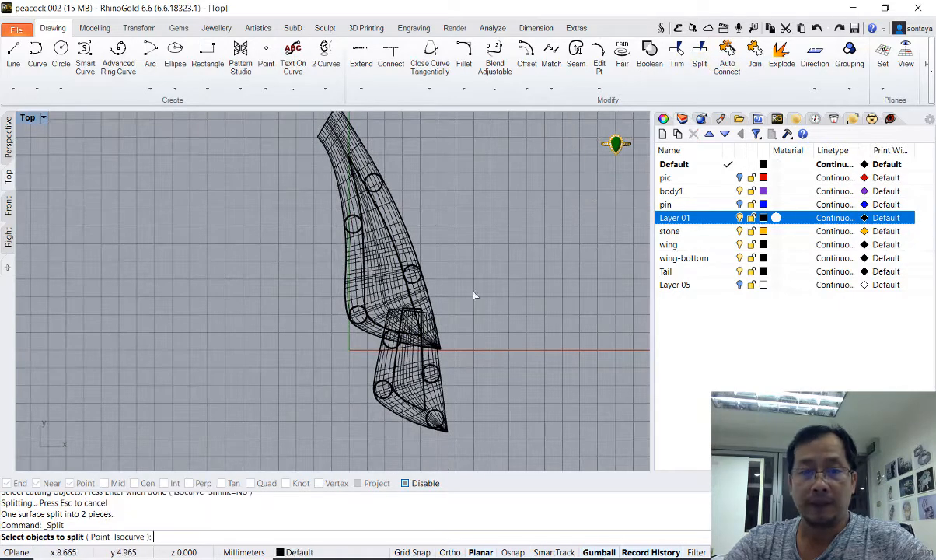
click(412, 373)
right_click(389, 372)
click(388, 354)
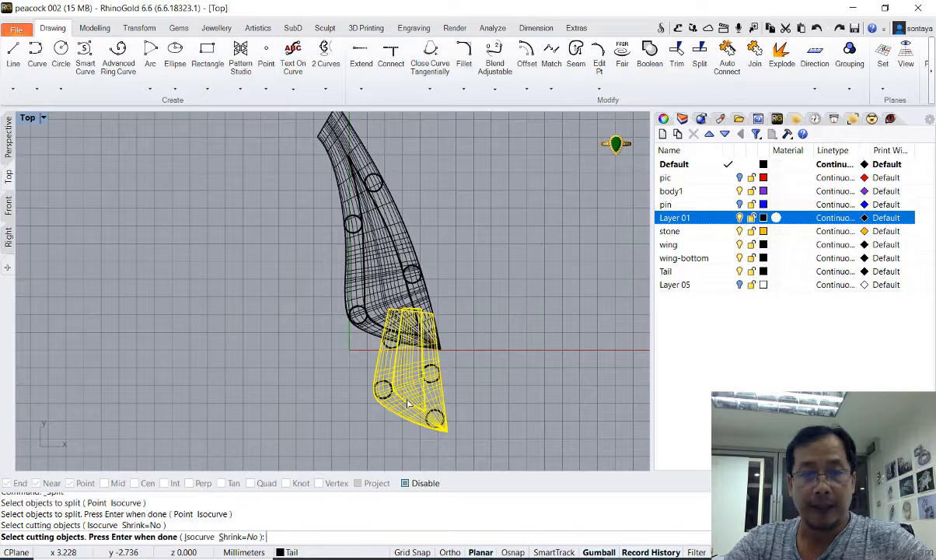
right_click(410, 401)
Keep only the two inner split surfaces by inverting their selection and deleting all the outer surfaces, outlines and guide circles.
click(404, 385)
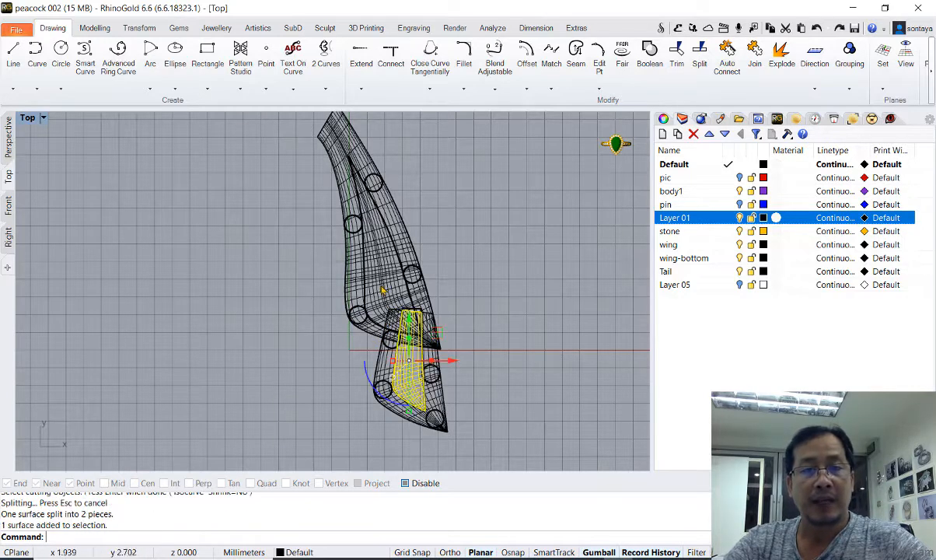
shift+click(418, 247)
middle_click(438, 231)
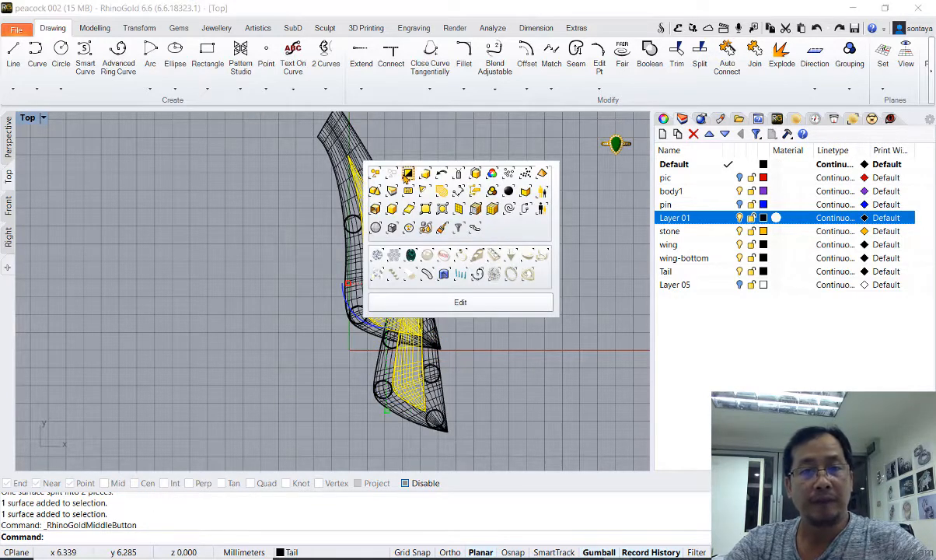
click(407, 174)
key(Delete)
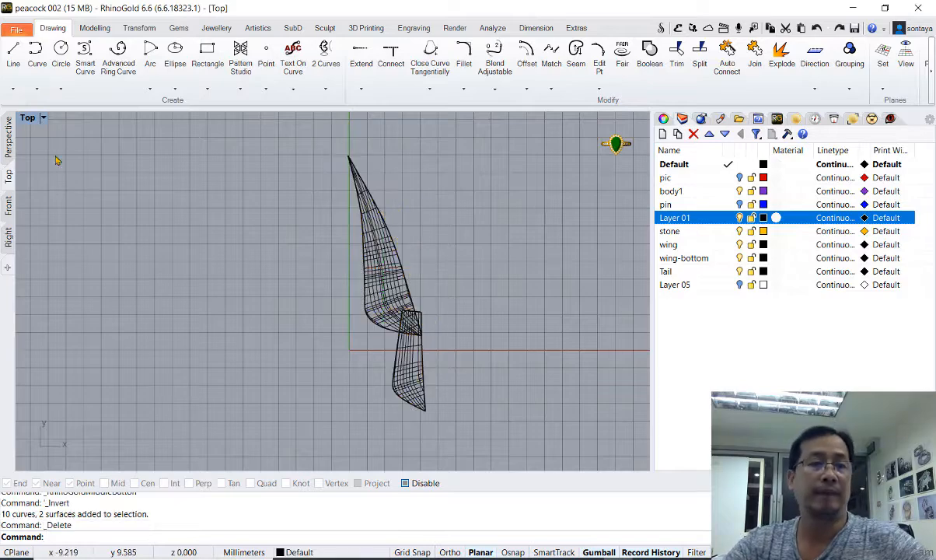
Extrude the smaller inner surface about 8.2 mm downward as a solid and delete the source surface.
click(7, 132)
right_drag(244, 208, 572, 166)
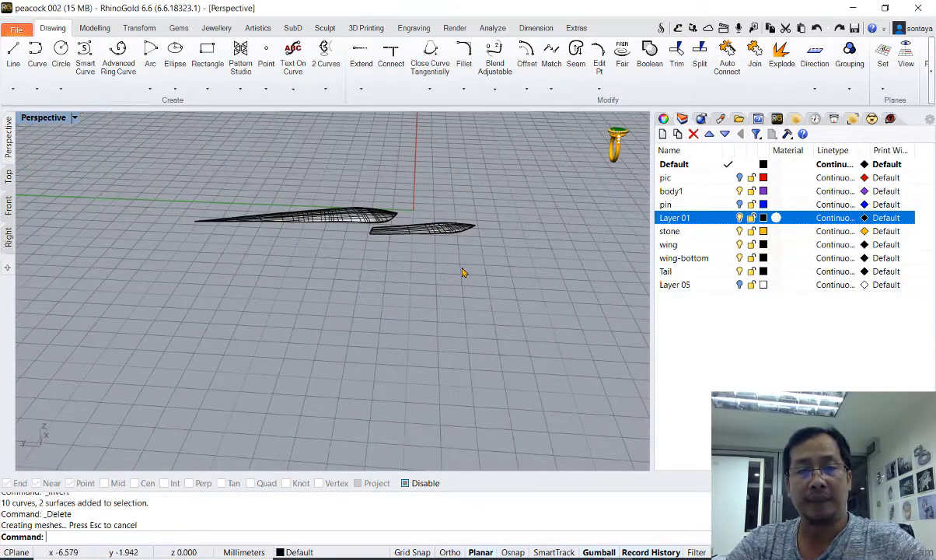
drag(482, 220, 414, 268)
click(93, 28)
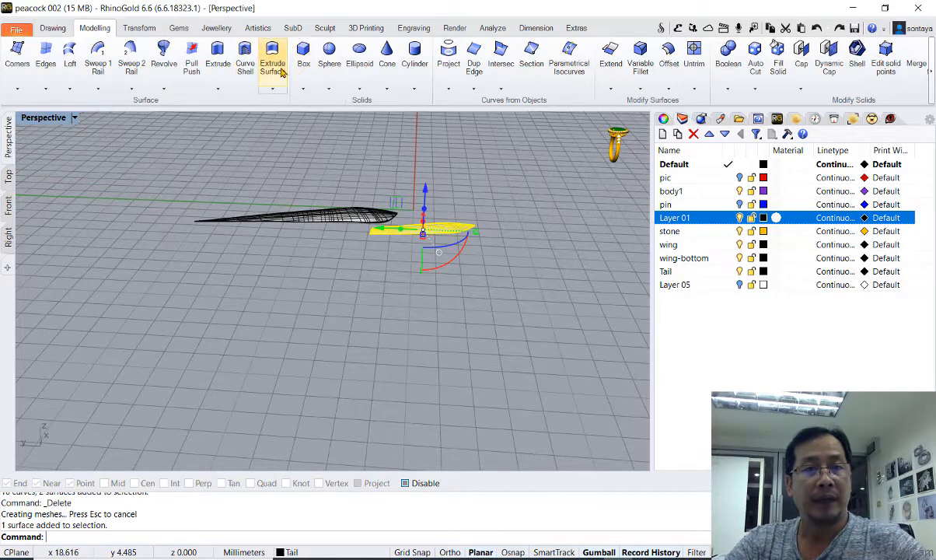
click(272, 64)
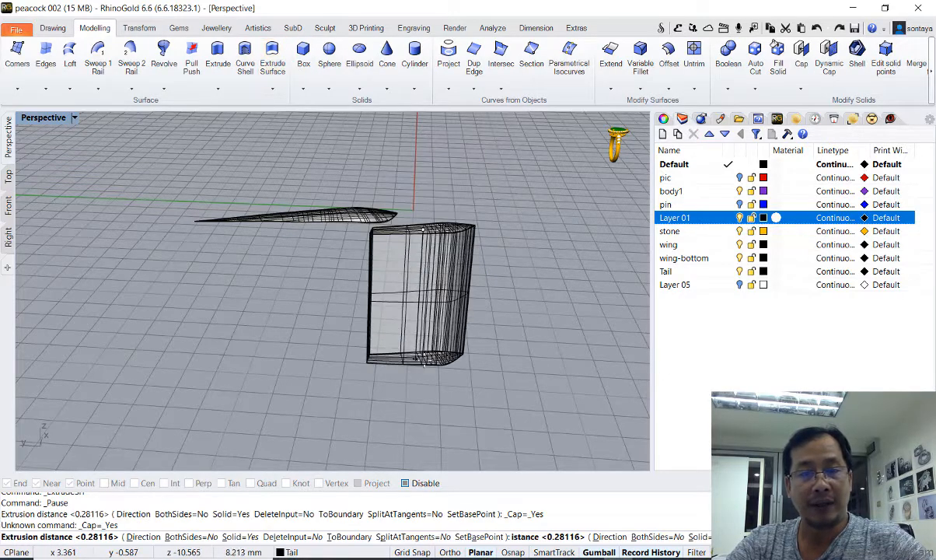
click(307, 336)
drag(532, 268, 523, 268)
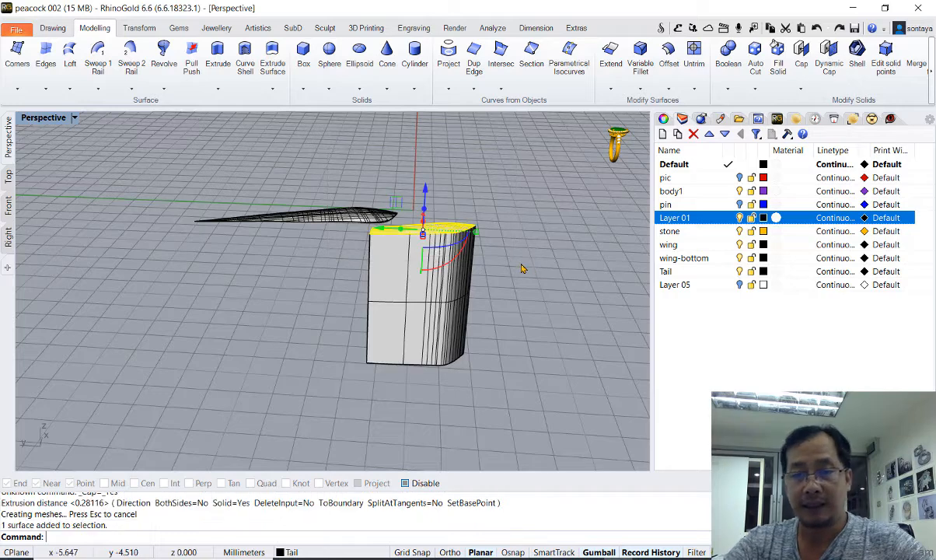
key(Delete)
Extrude the larger inner surface downward as a solid and delete the source surface.
drag(276, 251, 247, 237)
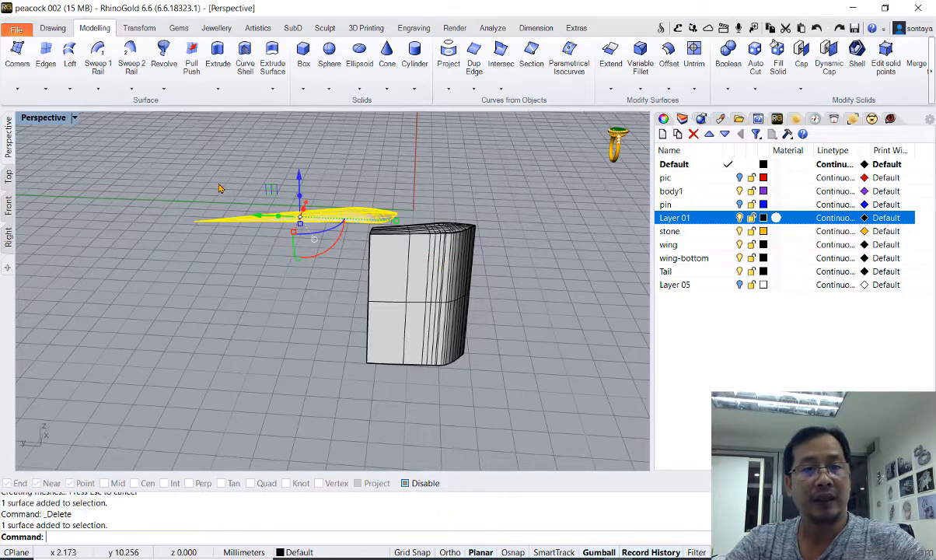
key(ctrl+i)
click(324, 168)
click(295, 215)
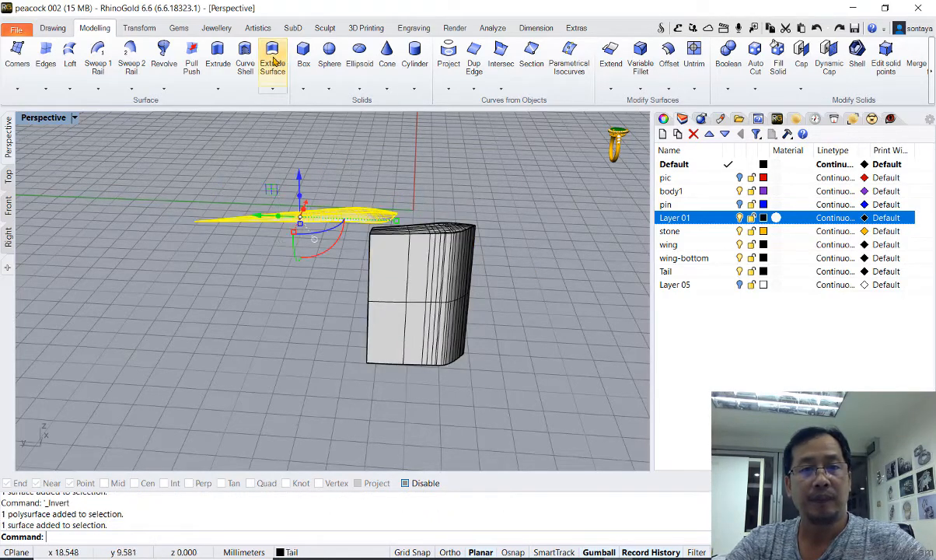
click(273, 62)
click(346, 386)
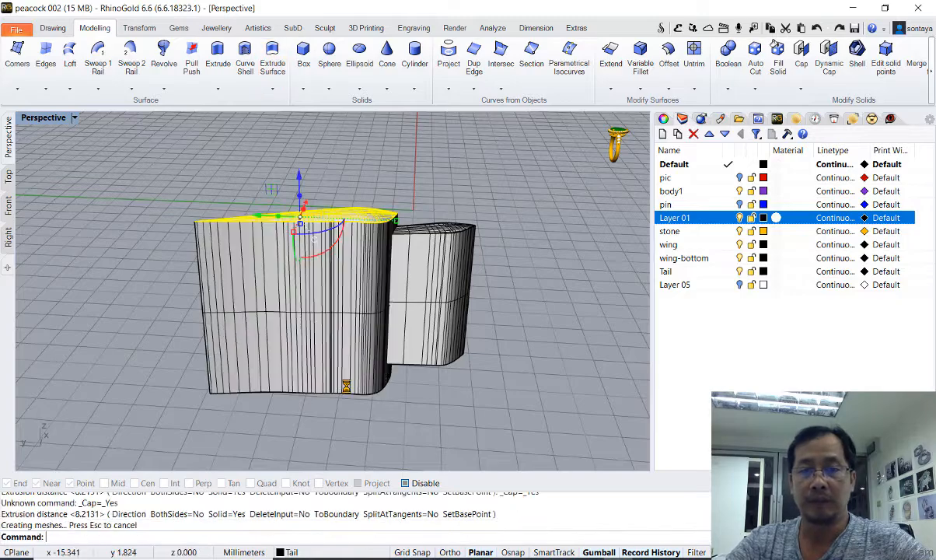
key(Delete)
Isolate the two tail-base solids with their extruded cutters by hiding both solids and swapping hidden and visible objects.
right_drag(338, 272, 383, 247)
click(583, 180)
right_drag(483, 267, 261, 319)
click(413, 263)
shift+click(484, 314)
mouse_move(599, 140)
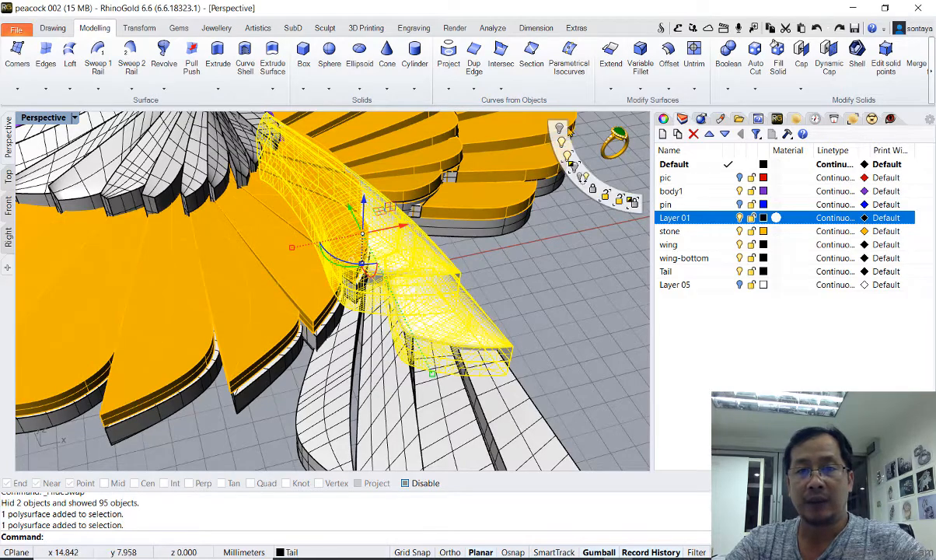
click(564, 133)
click(582, 181)
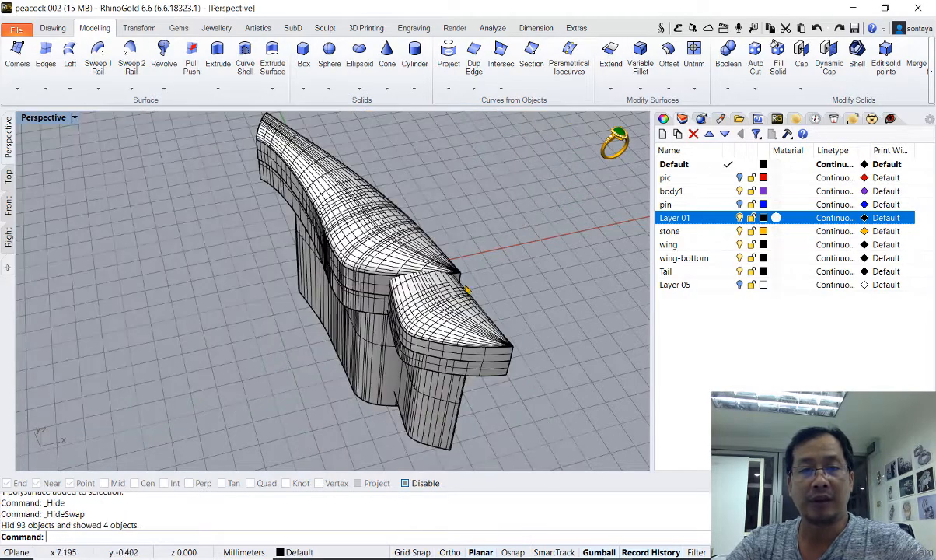
Subtract the larger extruded solid from the larger tail-base solid with Boolean Difference.
right_drag(466, 300, 395, 294)
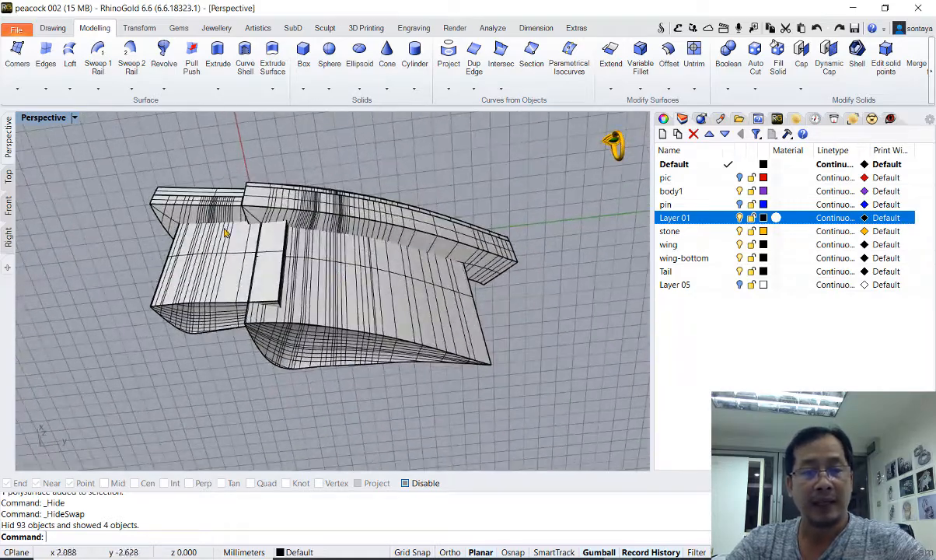
right_drag(336, 240, 280, 195)
right_drag(381, 263, 252, 240)
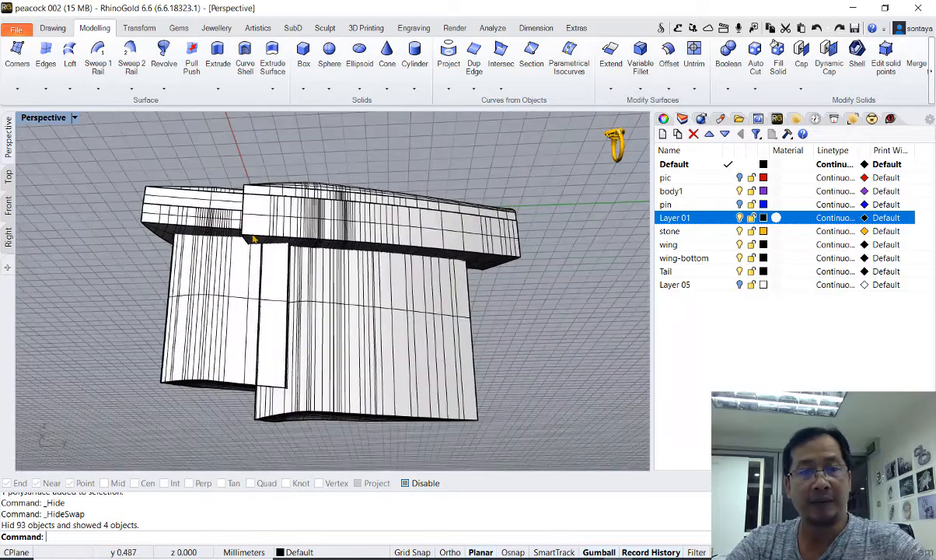
right_drag(345, 284, 361, 303)
scroll(361, 303, down, 4)
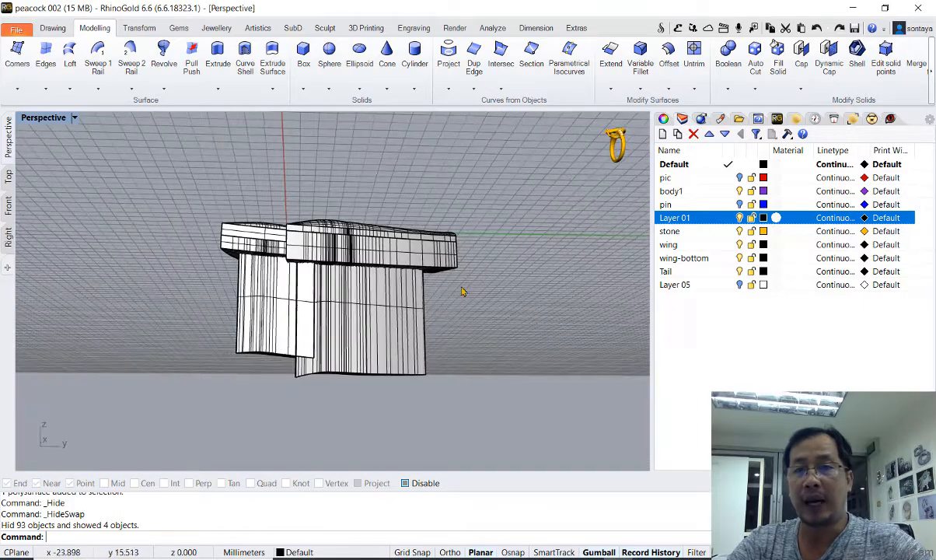
click(727, 89)
click(699, 128)
click(424, 246)
key(Return)
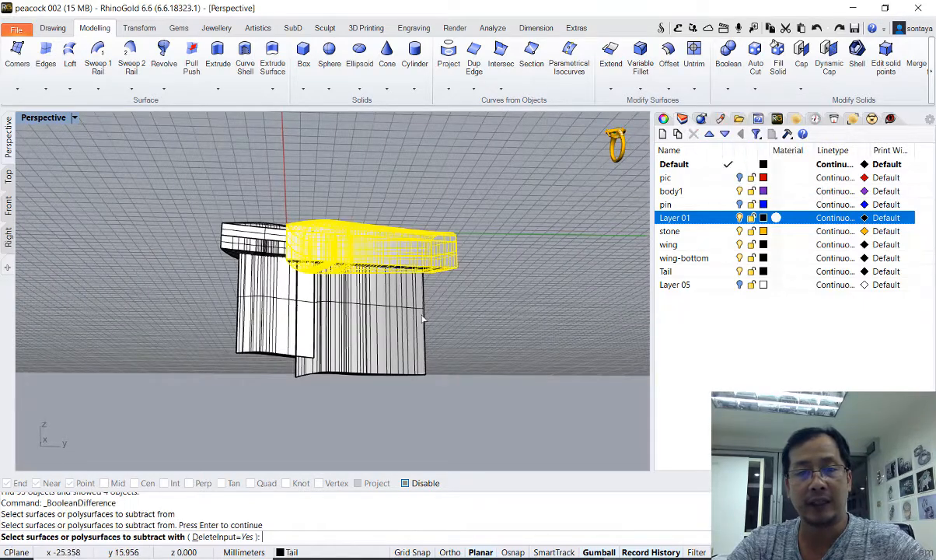
click(425, 318)
key(Return)
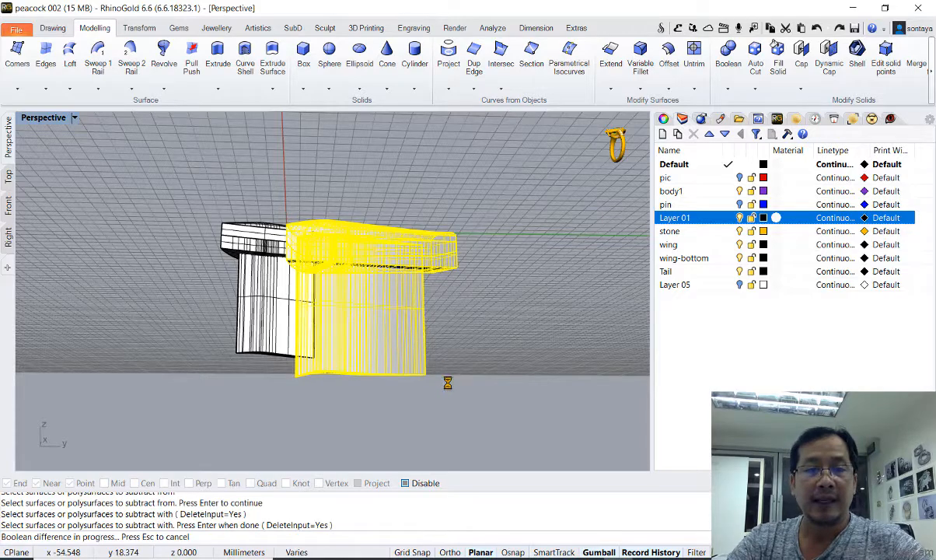
Subtract the smaller extruded solid from the smaller tail-base solid with Boolean Difference.
right_drag(451, 336, 381, 277)
key(Return)
click(266, 233)
key(Return)
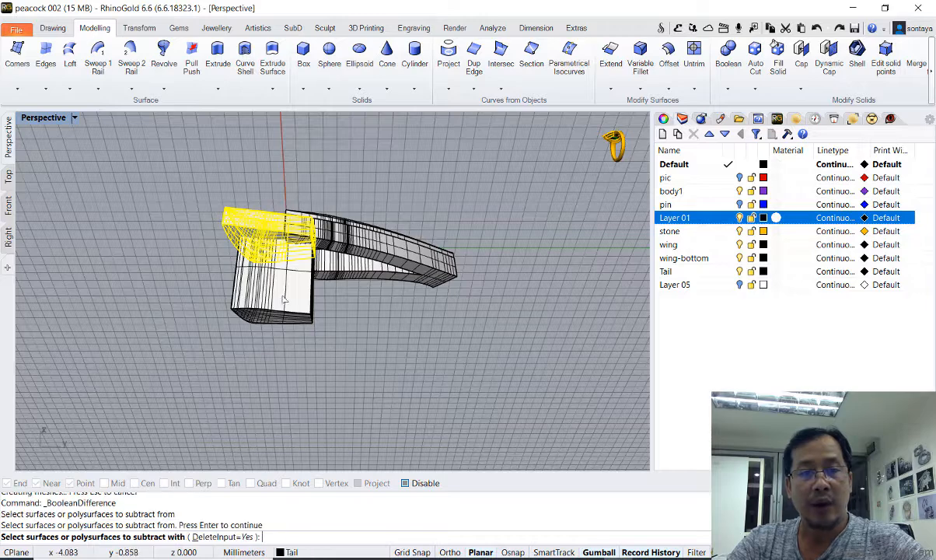
click(284, 299)
key(Return)
right_drag(366, 349, 327, 248)
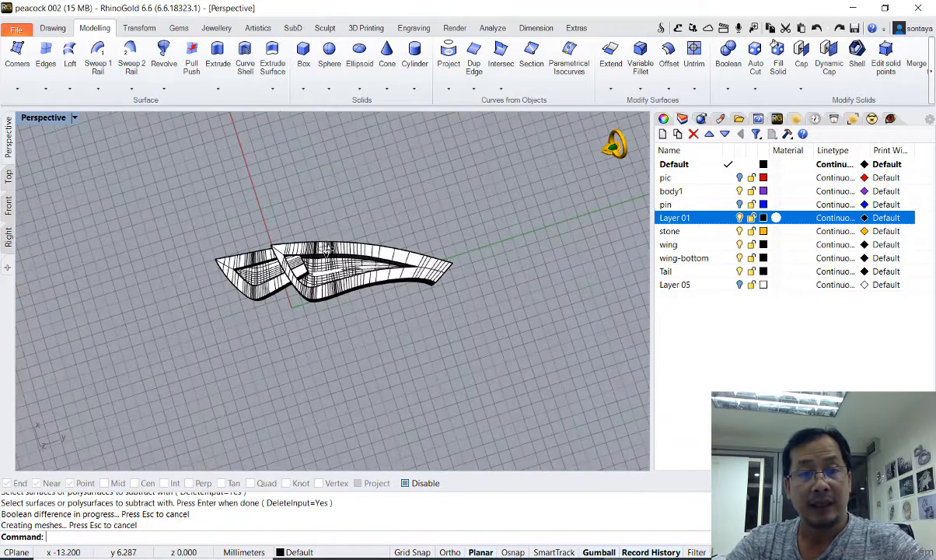
Draw a closed Smart Curve in the Top view around the overlap, following the larger piece's lower edge.
click(16, 175)
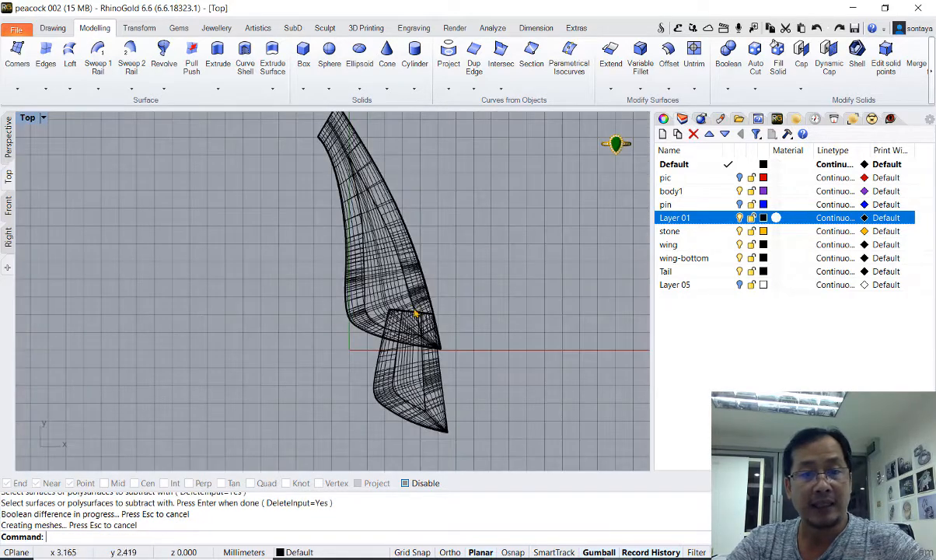
scroll(416, 314, up, 3)
click(53, 28)
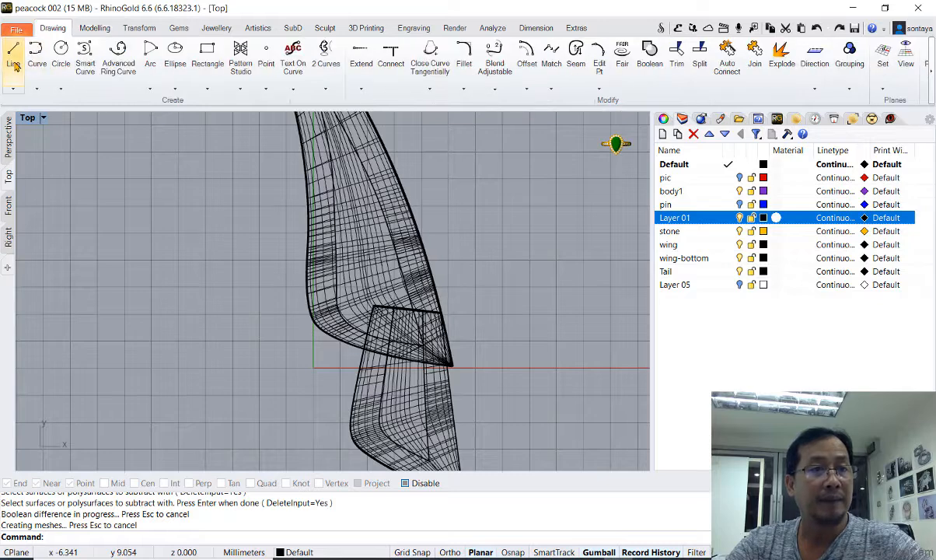
click(83, 61)
click(293, 308)
click(504, 363)
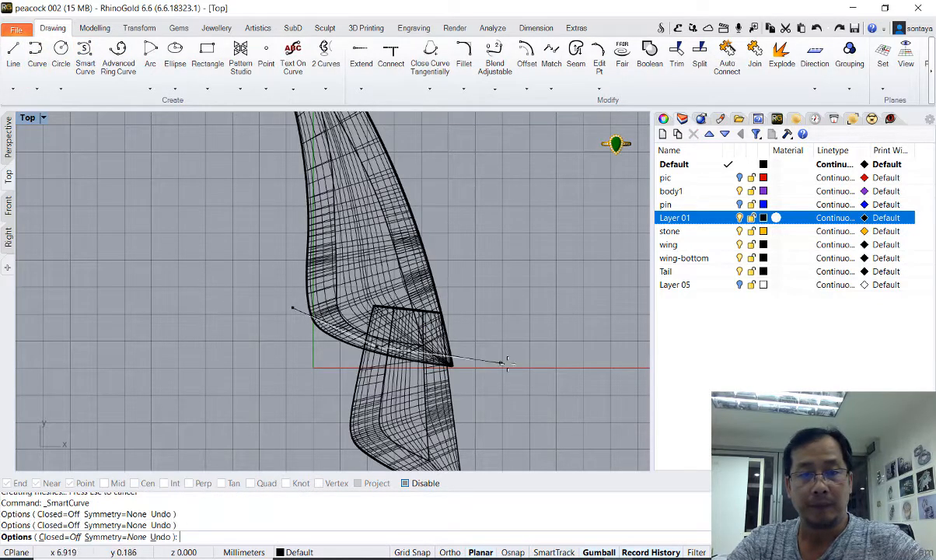
click(486, 363)
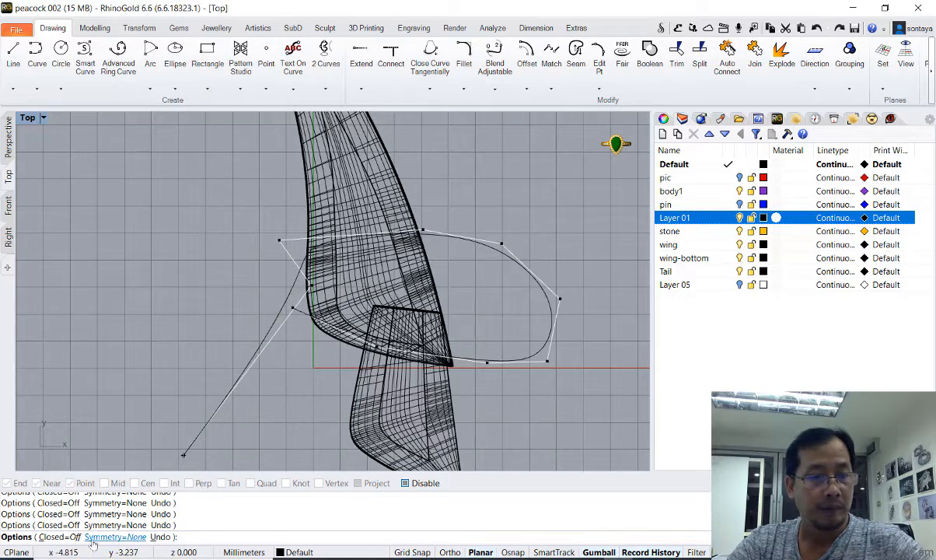
click(68, 538)
right_click(210, 317)
Cut the overlapping end off the smaller tail-base solid with Auto Cut using the closed curve, and delete the curve.
click(502, 246)
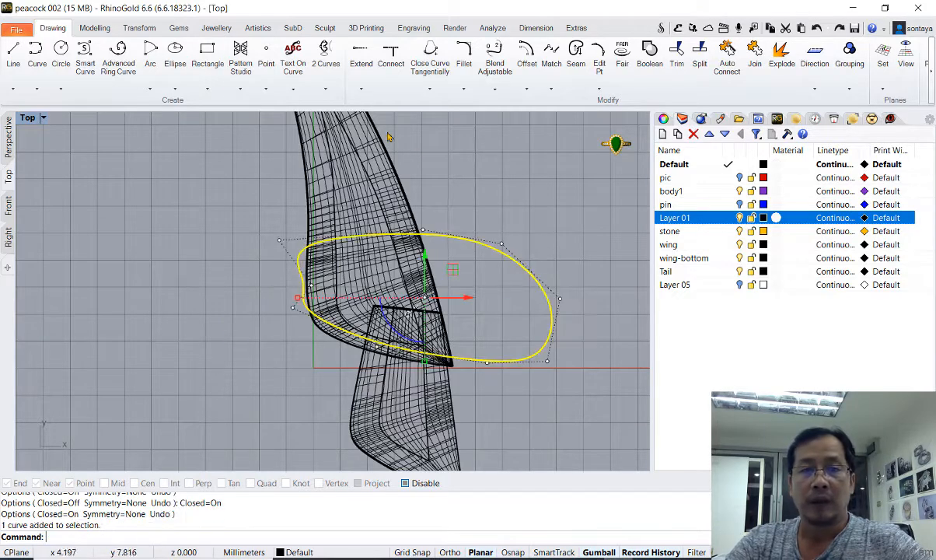
click(96, 29)
click(755, 56)
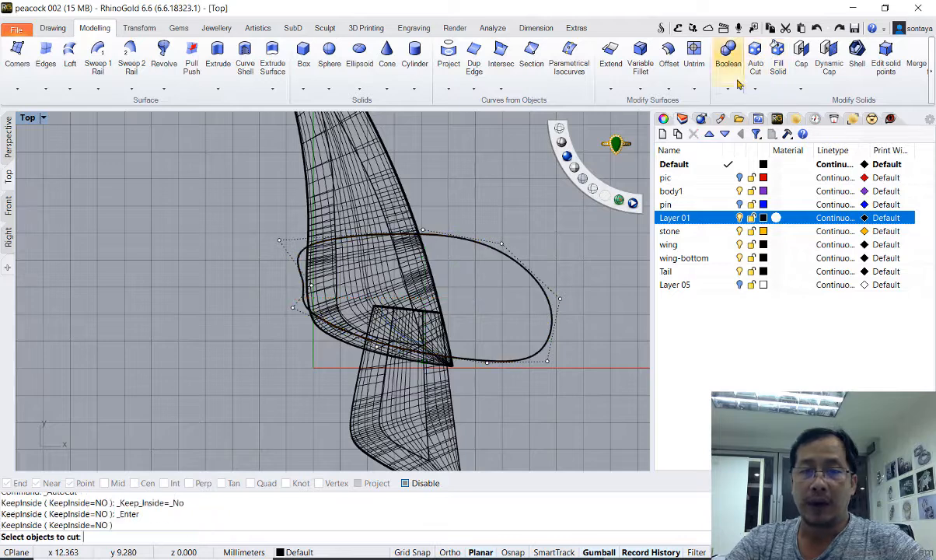
click(420, 393)
key(Return)
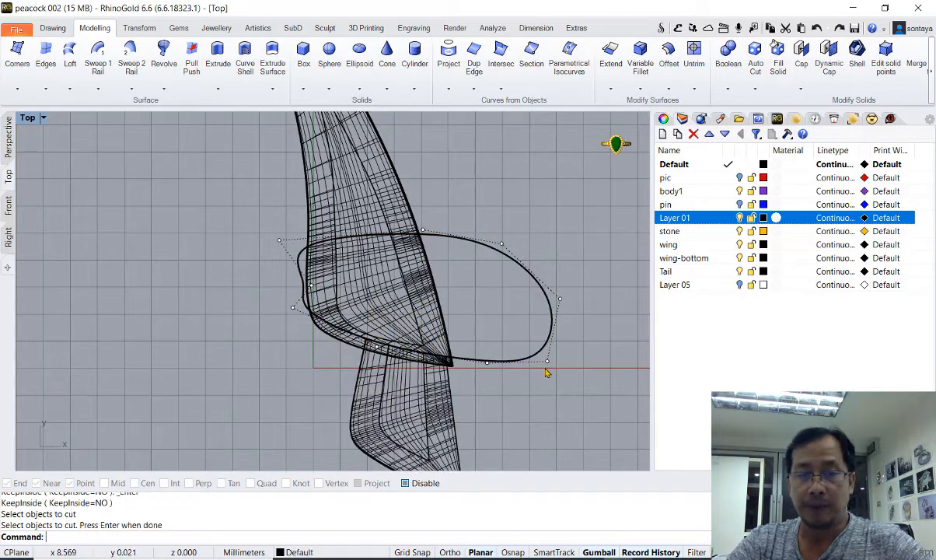
click(523, 358)
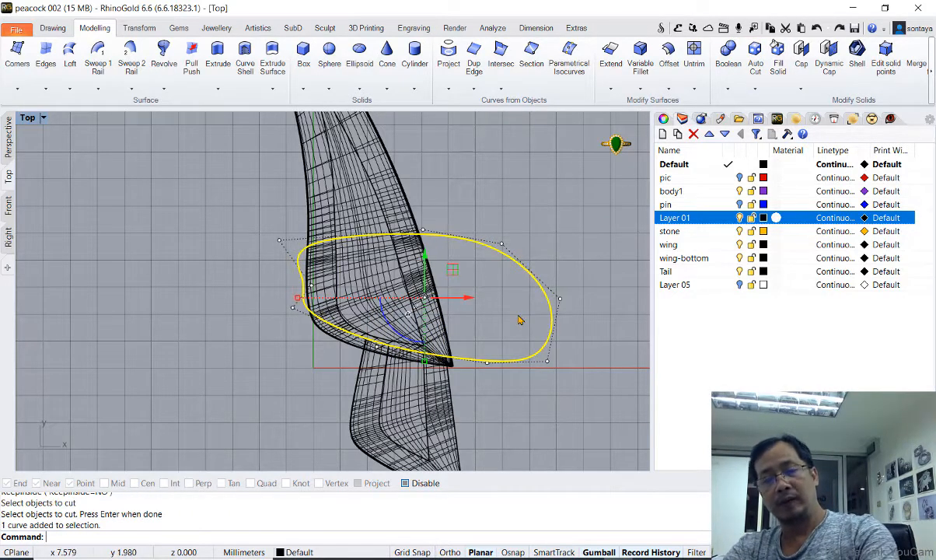
key(Delete)
Set the Perspective view to Rendered display and examine the hollowed pieces from below and above.
click(10, 141)
right_drag(329, 248, 405, 256)
mouse_move(607, 165)
click(570, 157)
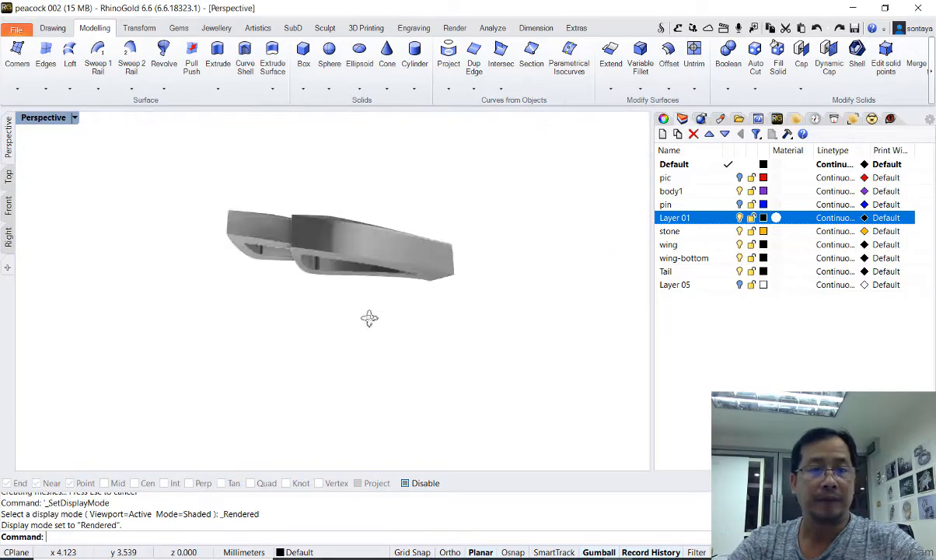
right_drag(427, 314, 327, 307)
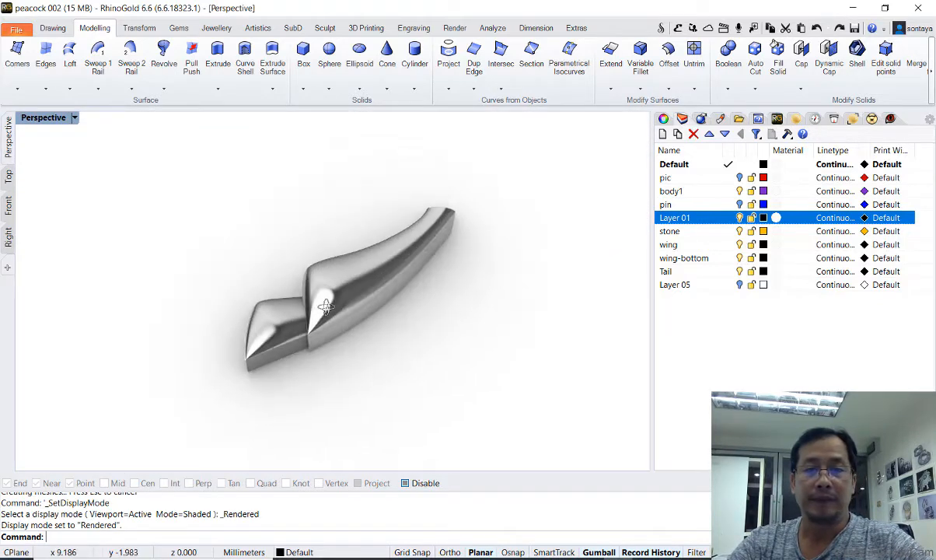
Show all hidden objects and examine the underside of the two hollowed tail-base pieces against the wings and tail.
middle_click(562, 168)
click(561, 143)
right_drag(412, 416, 386, 300)
scroll(317, 288, up, 4)
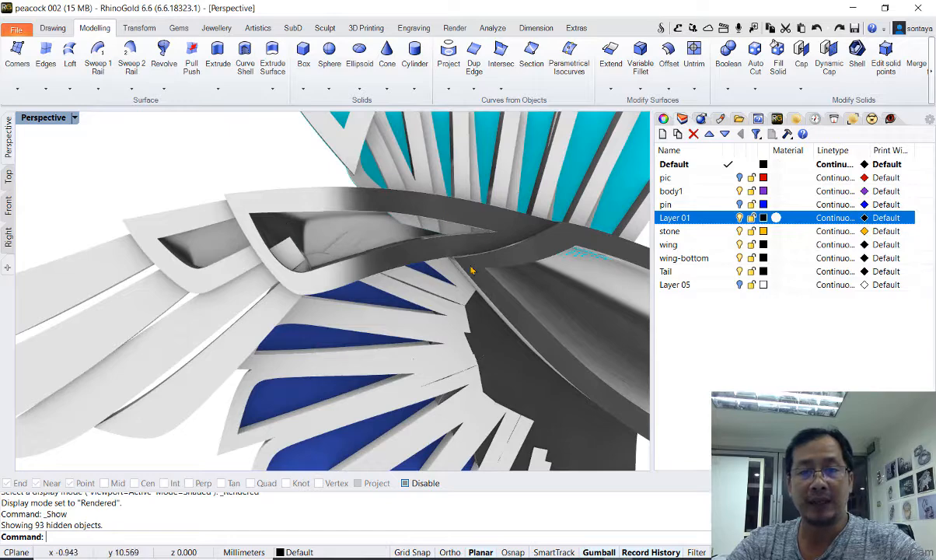
right_drag(470, 269, 490, 310)
right_drag(419, 261, 459, 240)
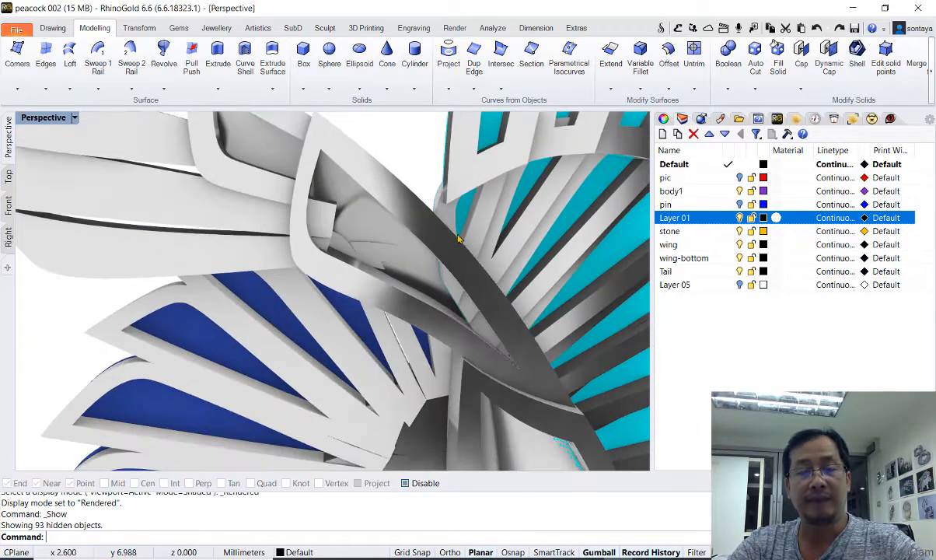
click(352, 192)
shift+click(263, 198)
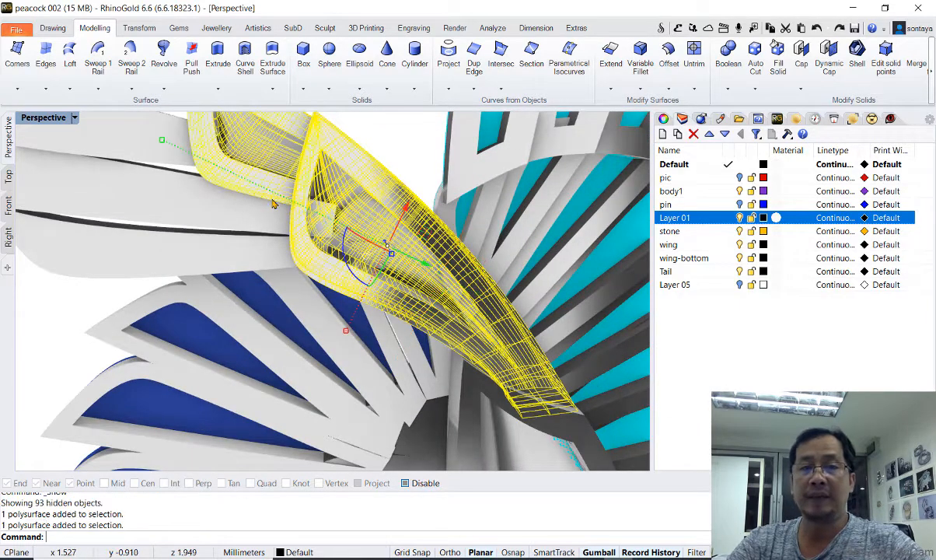
scroll(370, 195, down, 6)
right_drag(370, 195, 393, 199)
click(504, 320)
scroll(395, 200, up, 1)
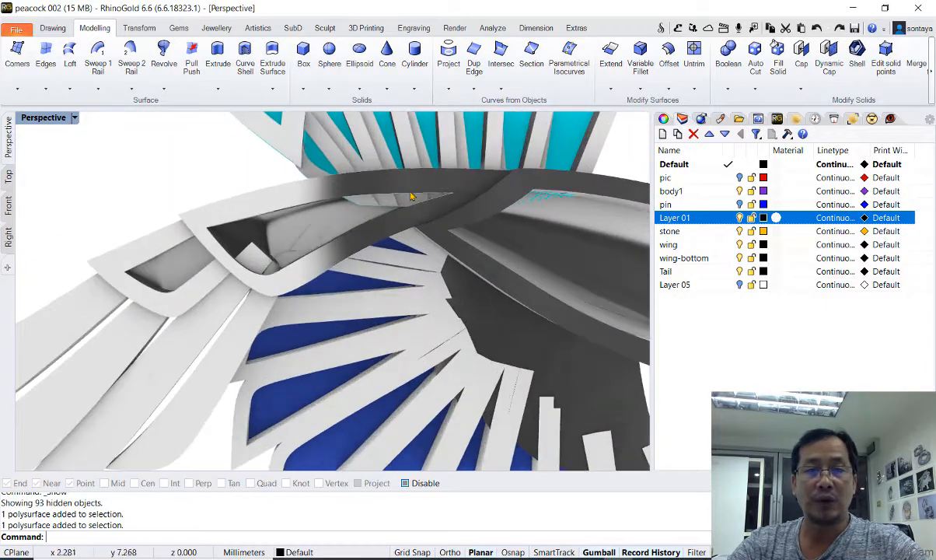
right_drag(432, 224, 410, 219)
Undo the unhiding, the curve deletion, the Auto Cut, the cutting curve and both Boolean differences.
key(ctrl+z)
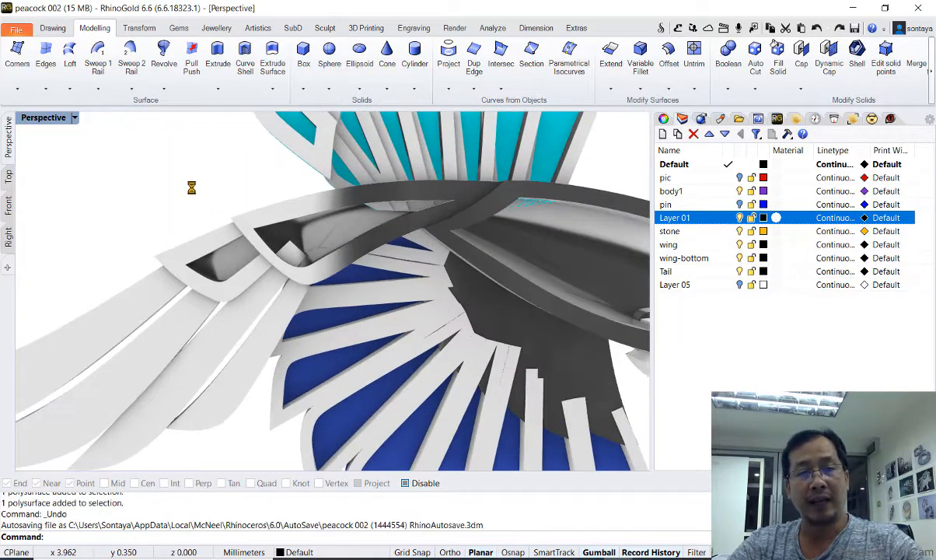
key(ctrl+z)
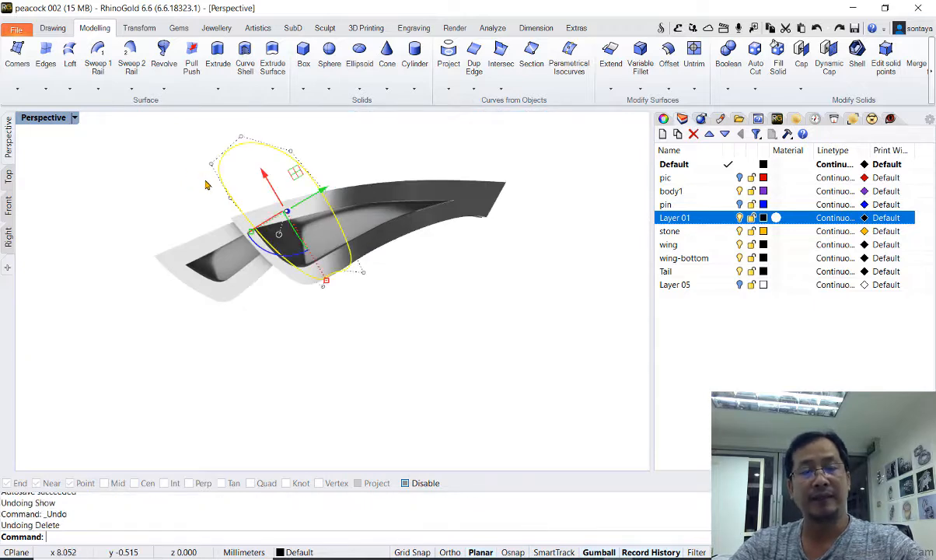
key(ctrl+z)
key(ctrl+z)
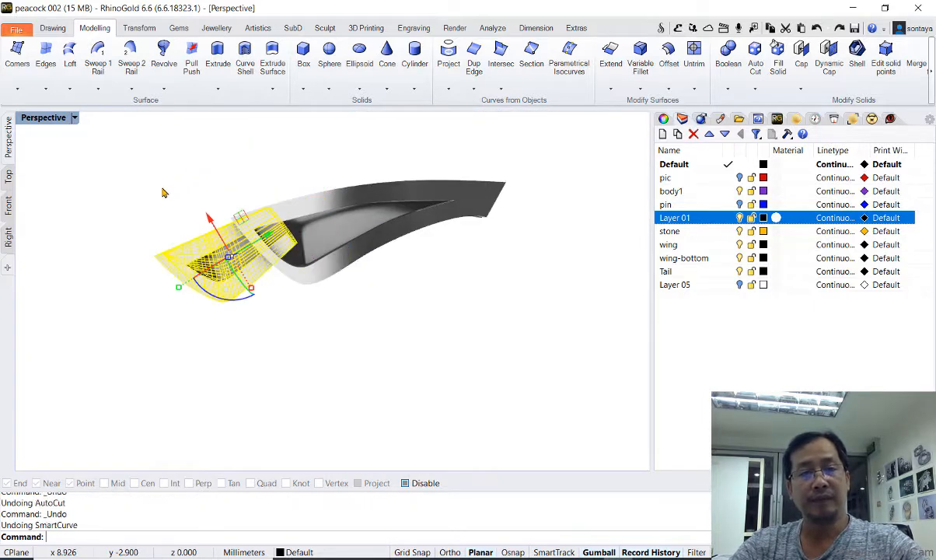
key(ctrl+z)
click(400, 349)
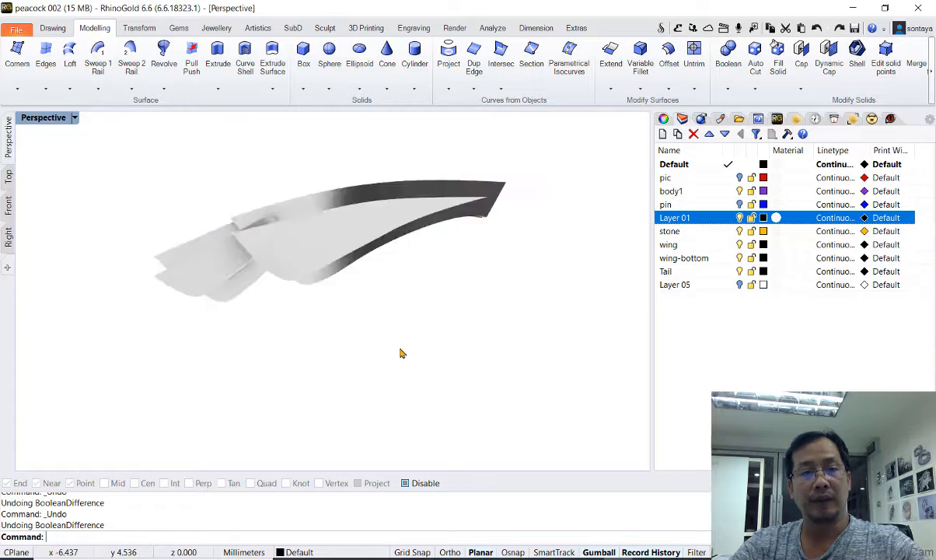
Swap hidden and visible objects to examine the rest of the brooch from below, and swap back.
right_drag(394, 342, 389, 286)
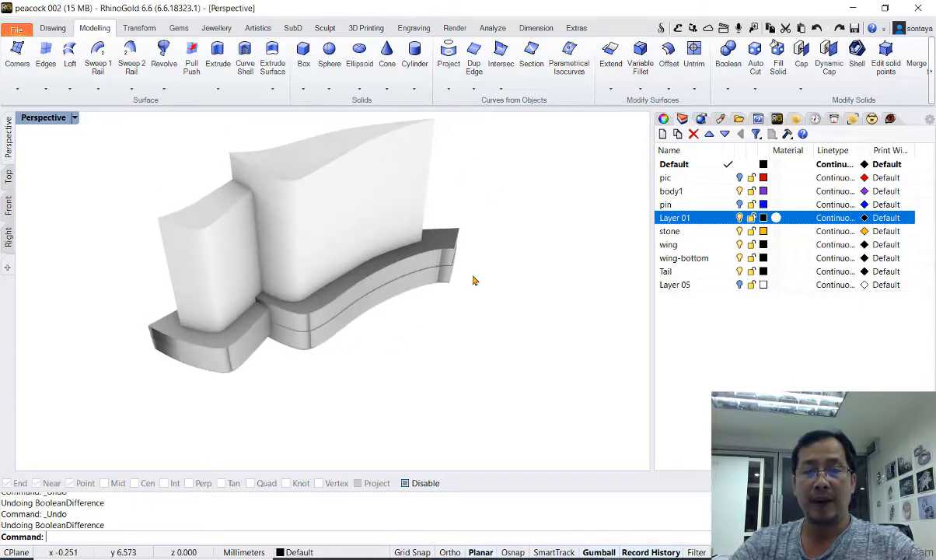
middle_click(584, 214)
click(585, 186)
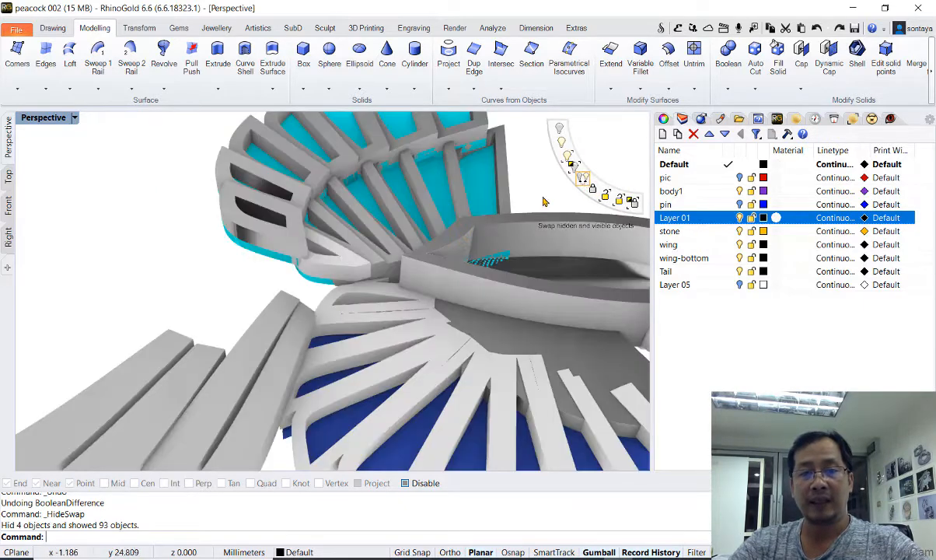
mouse_move(369, 290)
right_down()
mouse_move(383, 330)
mouse_move(425, 302)
mouse_move(371, 274)
mouse_move(366, 288)
right_up()
middle_click(587, 194)
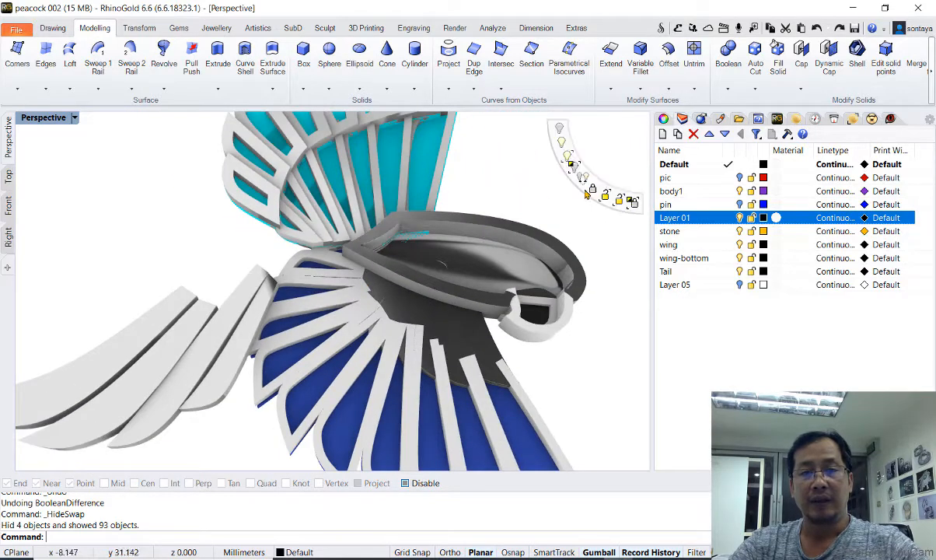
click(590, 187)
Move the two cutter solids to Layer 01 and check the assignment by turning that layer off and on.
click(296, 210)
click(194, 268)
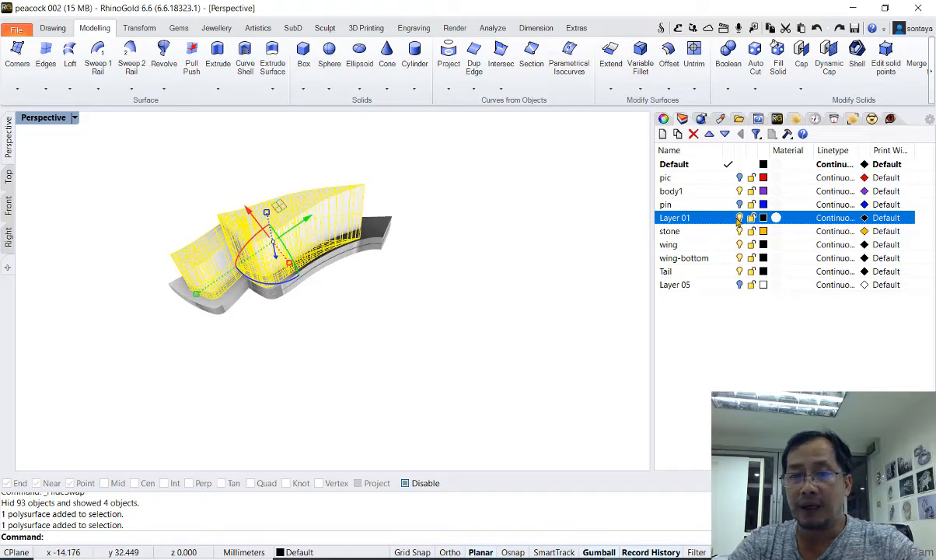
right_click(713, 220)
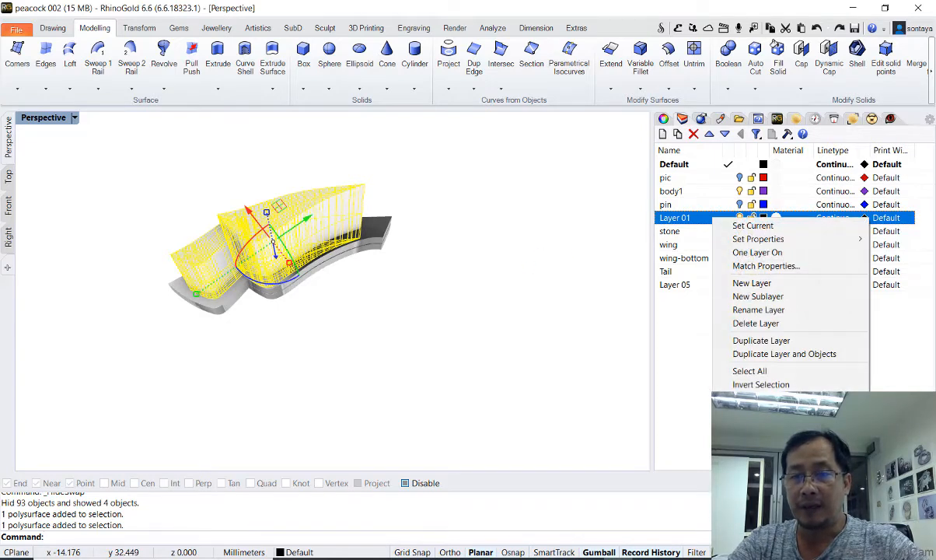
click(753, 415)
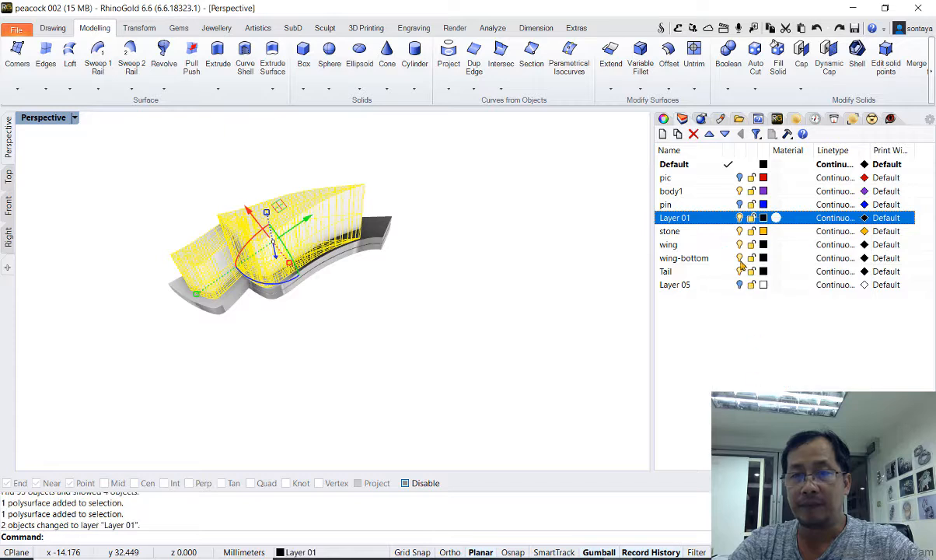
click(739, 218)
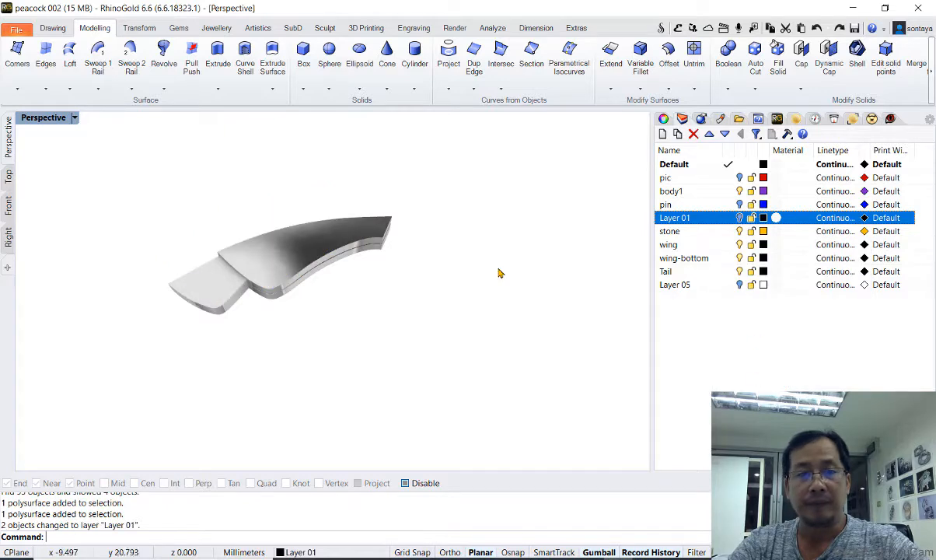
click(739, 218)
Duplicate both cutter solids in place with copy and paste.
click(313, 210)
click(201, 251)
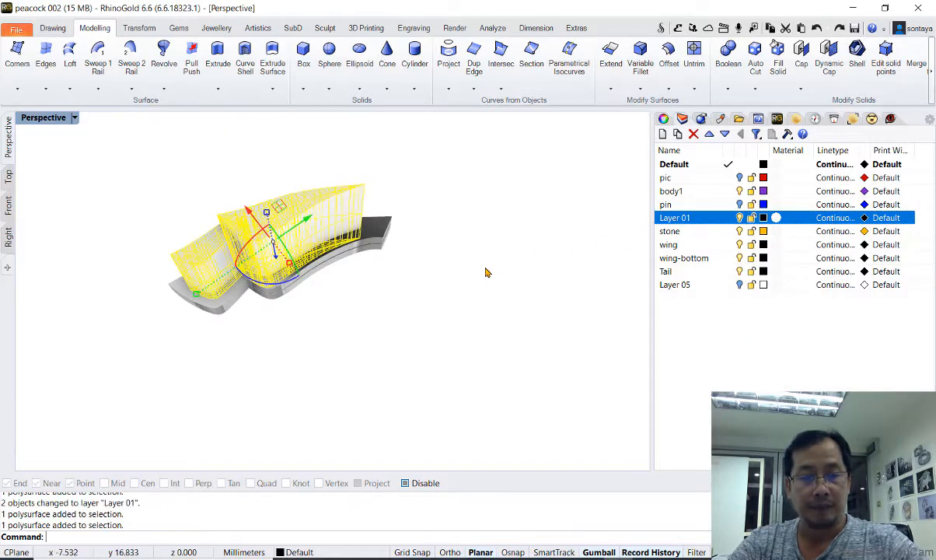
key(ctrl+c)
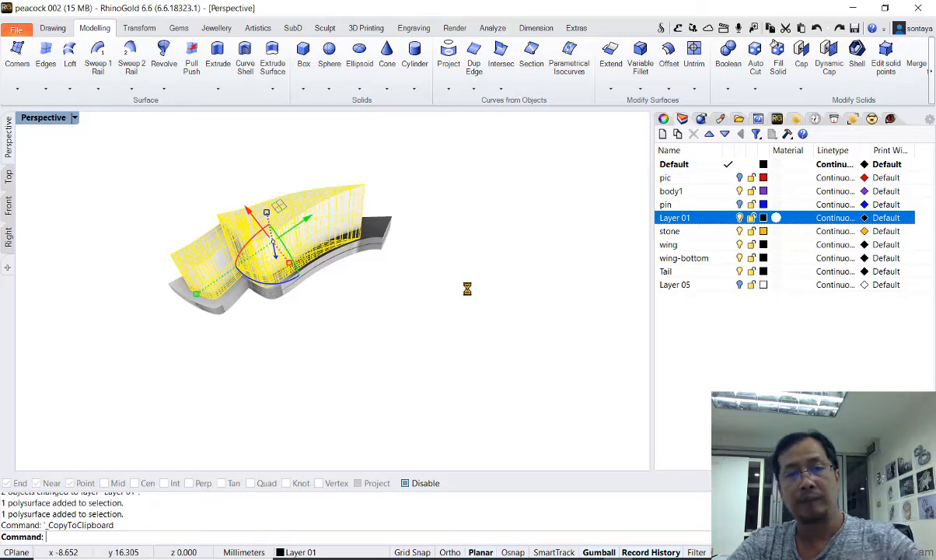
key(ctrl+v)
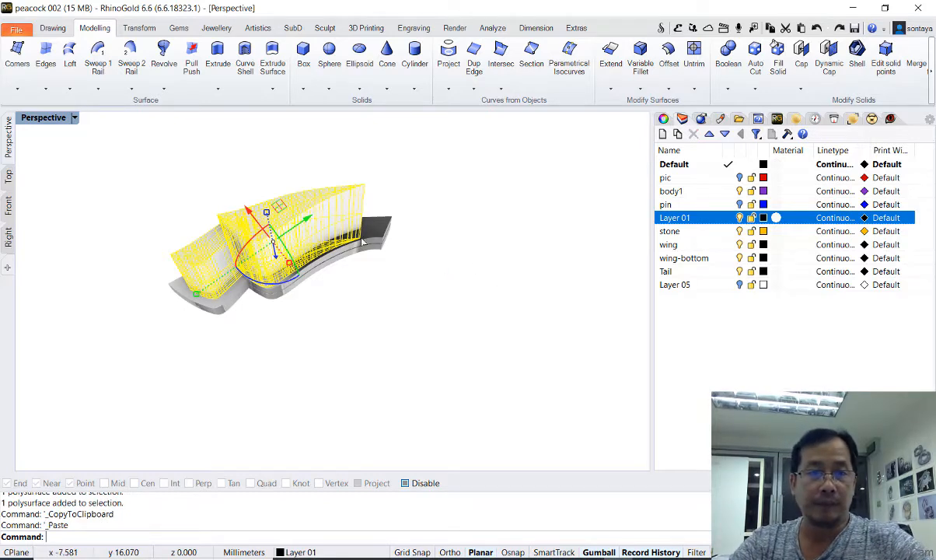
Move one set of the duplicated cutter solids to the Default layer and turn off Layer 01.
click(407, 154)
click(334, 208)
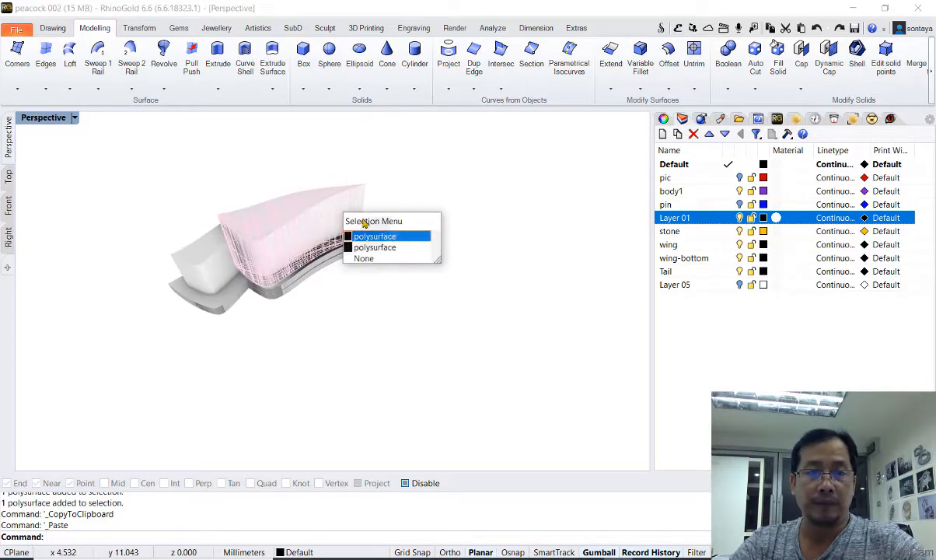
click(387, 238)
click(219, 273)
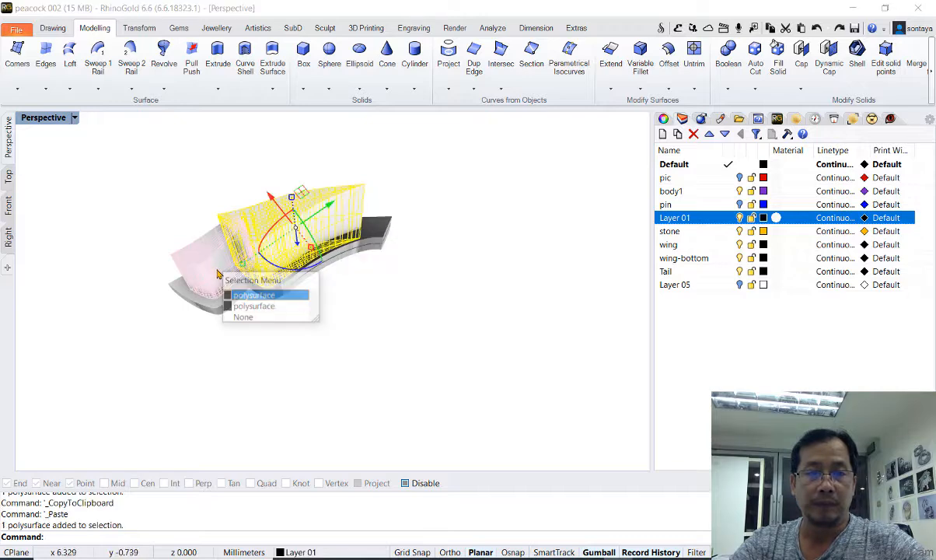
click(255, 296)
right_click(712, 172)
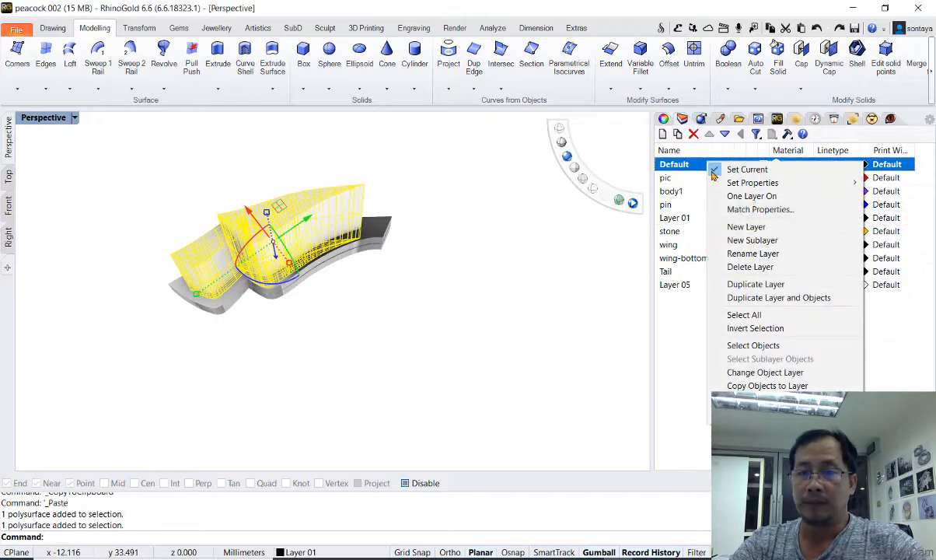
click(765, 373)
click(472, 357)
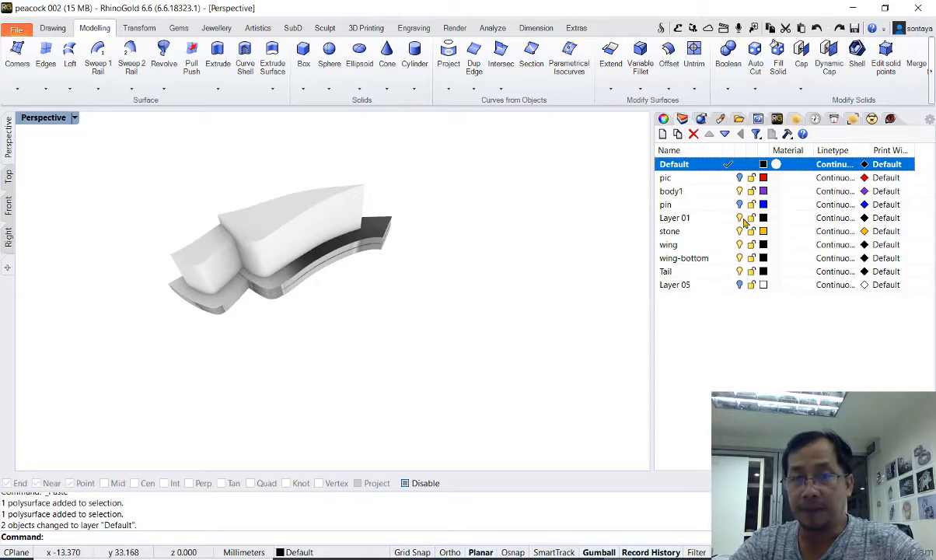
click(700, 218)
right_drag(424, 268, 389, 274)
right_drag(314, 323, 300, 295)
Subtract the large cutter solid from the larger tail-base piece with Boolean Difference.
click(728, 87)
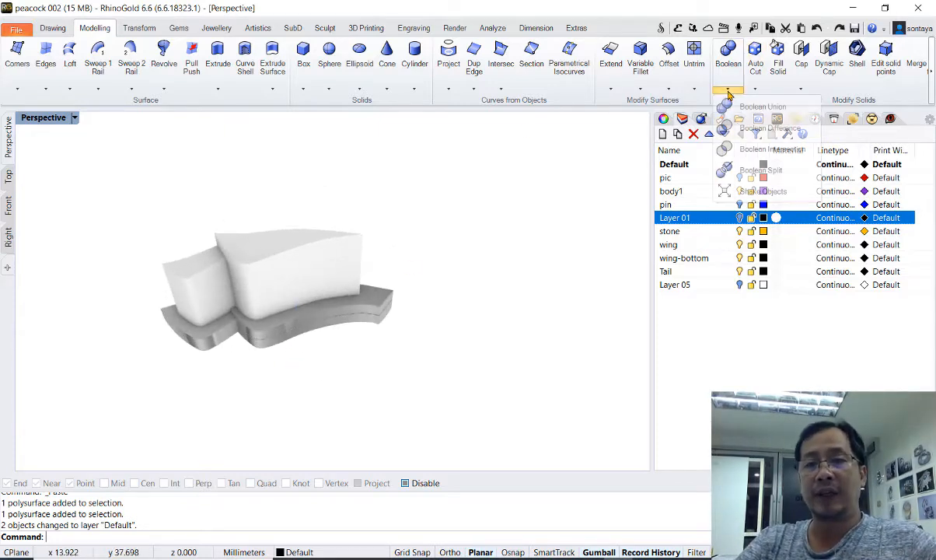
click(745, 130)
click(291, 342)
key(Return)
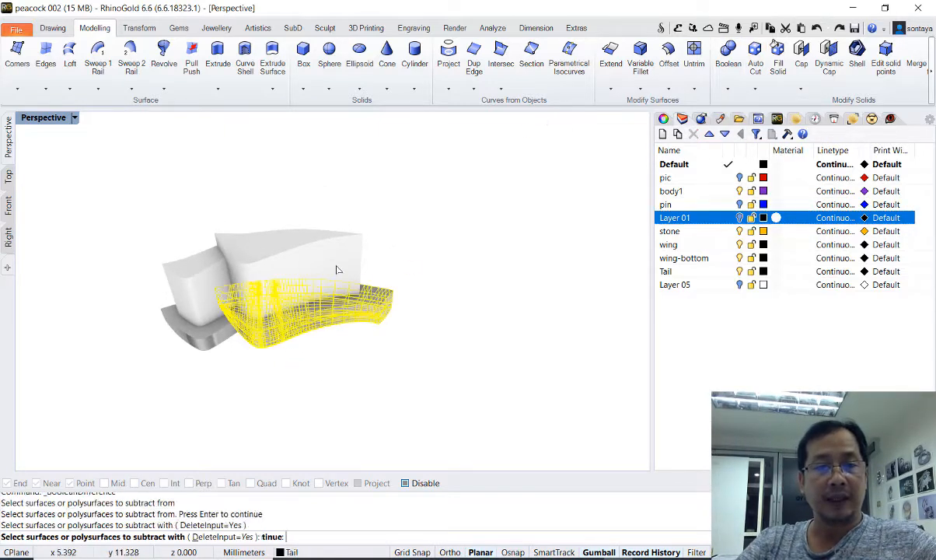
click(321, 255)
key(Return)
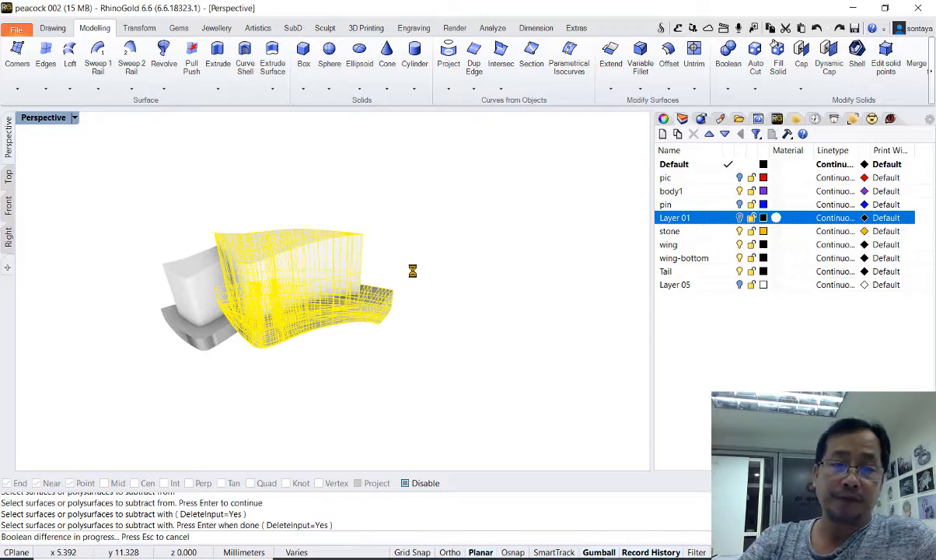
Subtract the small cutter solid from the smaller tail-base piece with Boolean Difference.
mouse_move(331, 341)
right_down()
mouse_move(324, 378)
mouse_move(328, 343)
right_up()
key(Return)
click(202, 346)
key(Return)
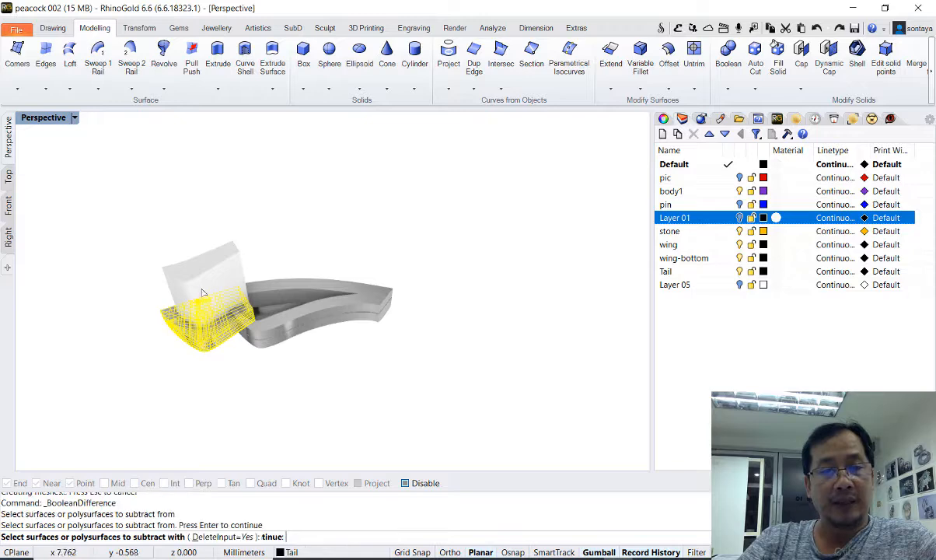
click(200, 285)
key(Return)
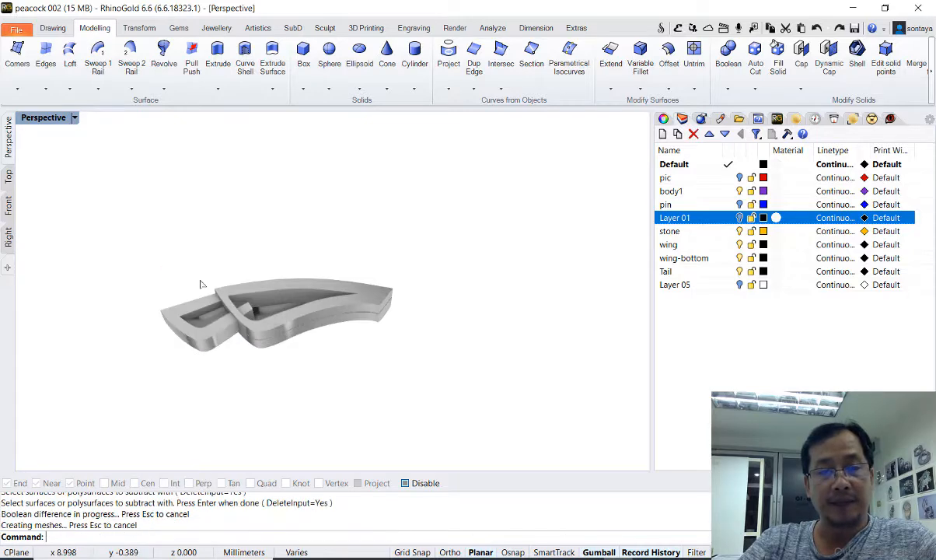
Draw a closed polyline in the Top view around the smaller piece's overlapping end, following the larger piece's lower edge.
click(8, 179)
scroll(343, 271, down, 6)
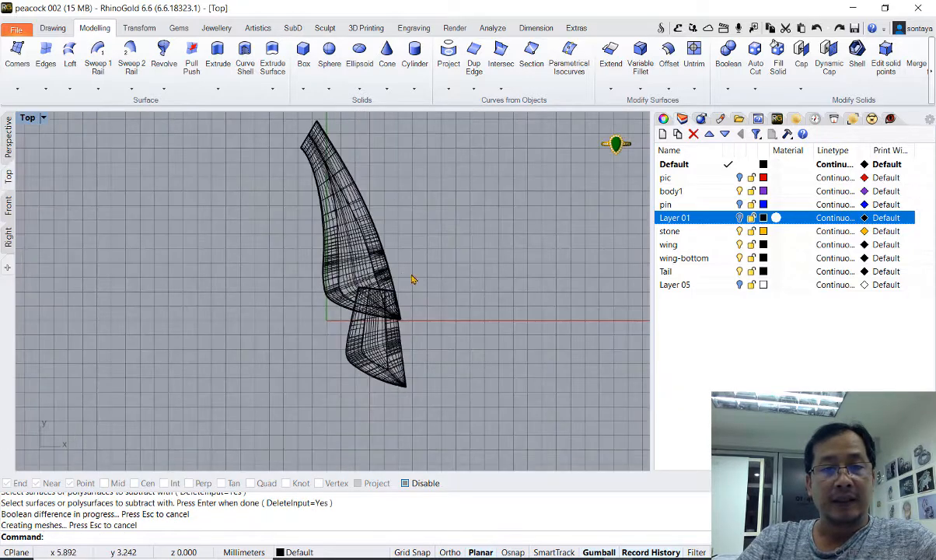
scroll(406, 277, up, 6)
click(53, 28)
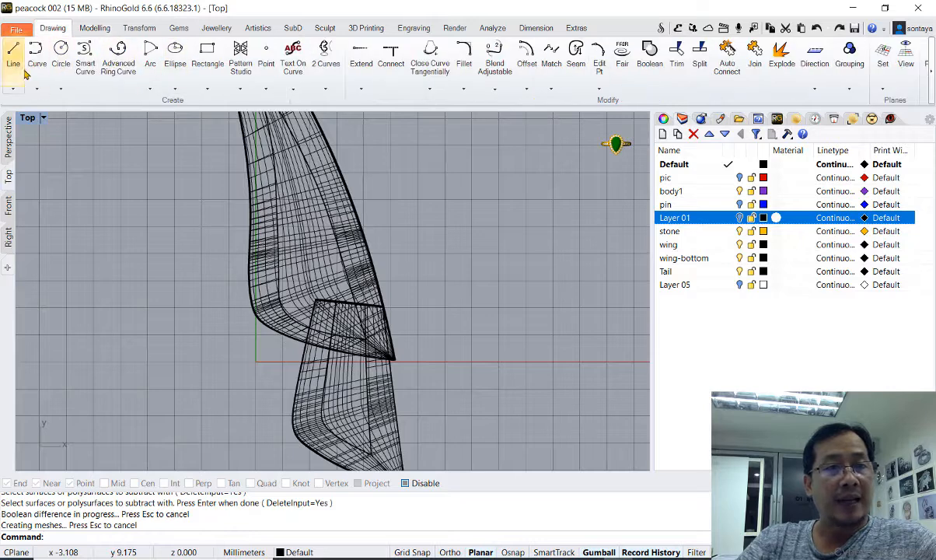
click(14, 91)
click(31, 105)
click(186, 279)
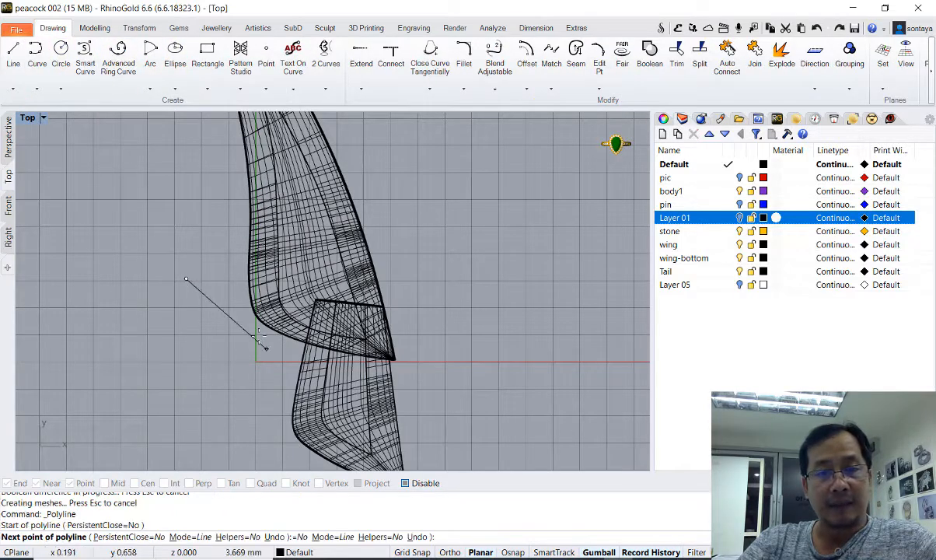
click(262, 319)
click(261, 319)
click(338, 342)
click(463, 361)
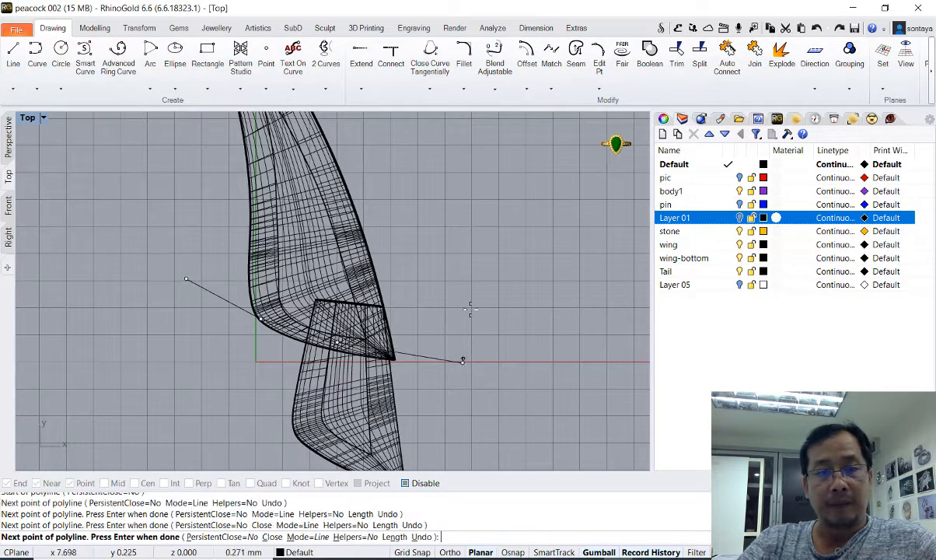
click(449, 253)
click(372, 225)
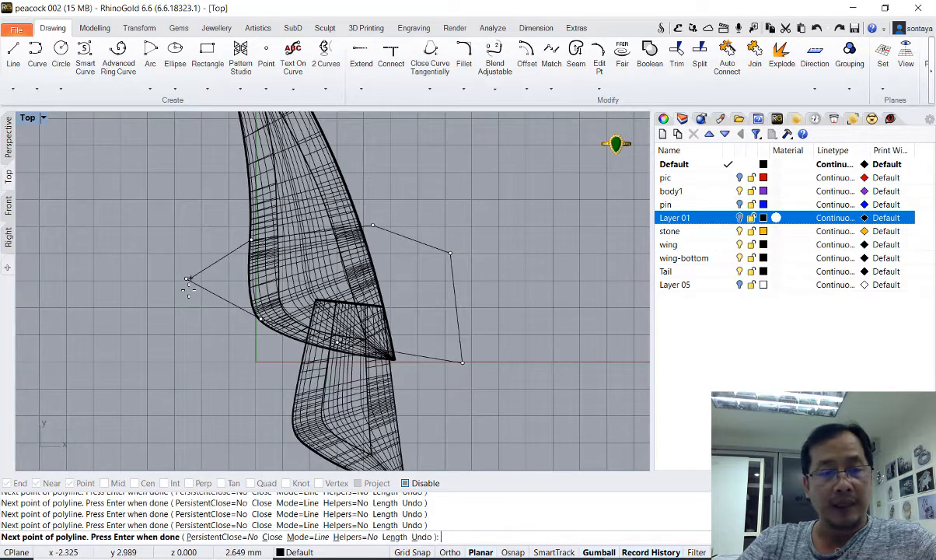
click(272, 537)
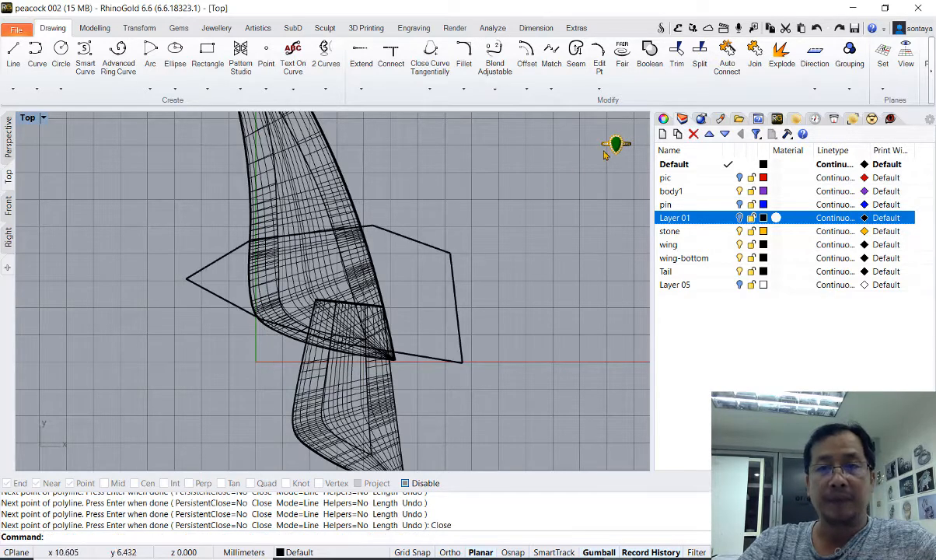
click(97, 31)
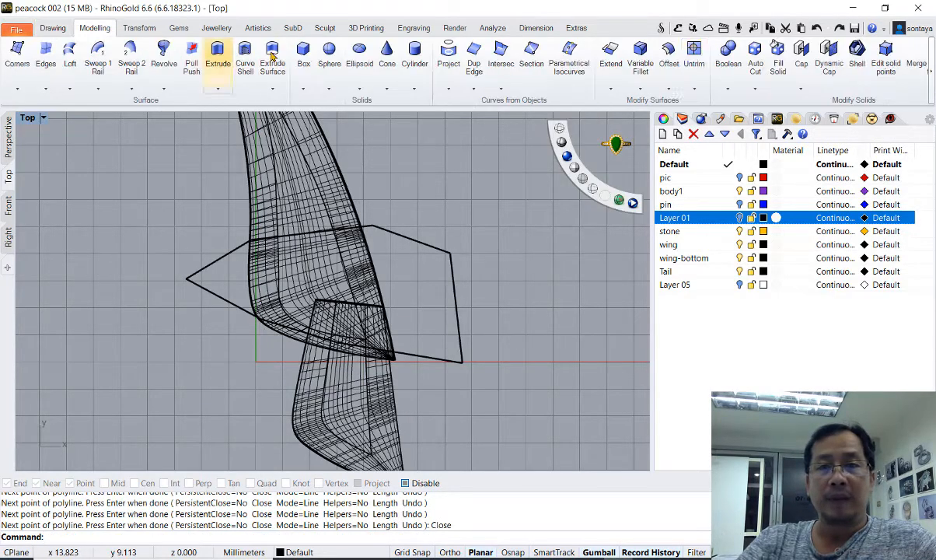
click(729, 90)
click(753, 63)
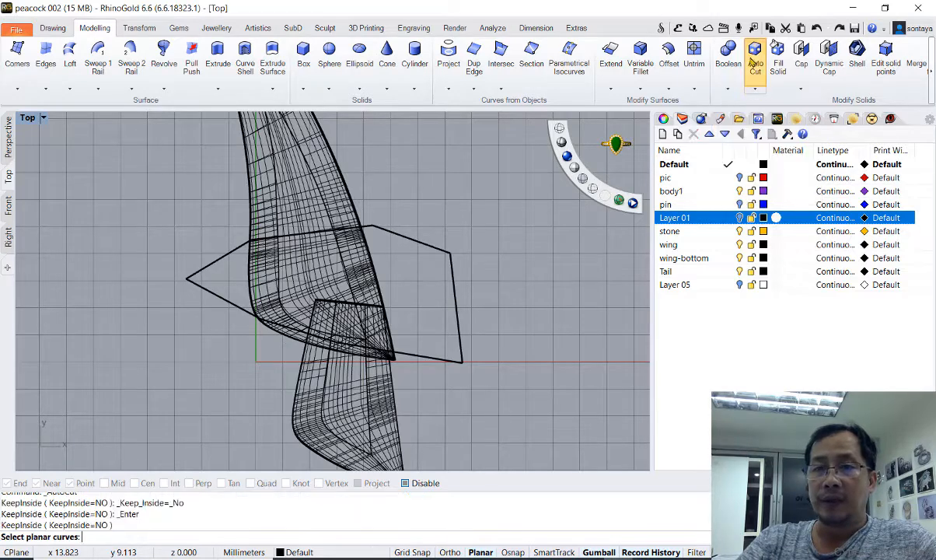
click(386, 368)
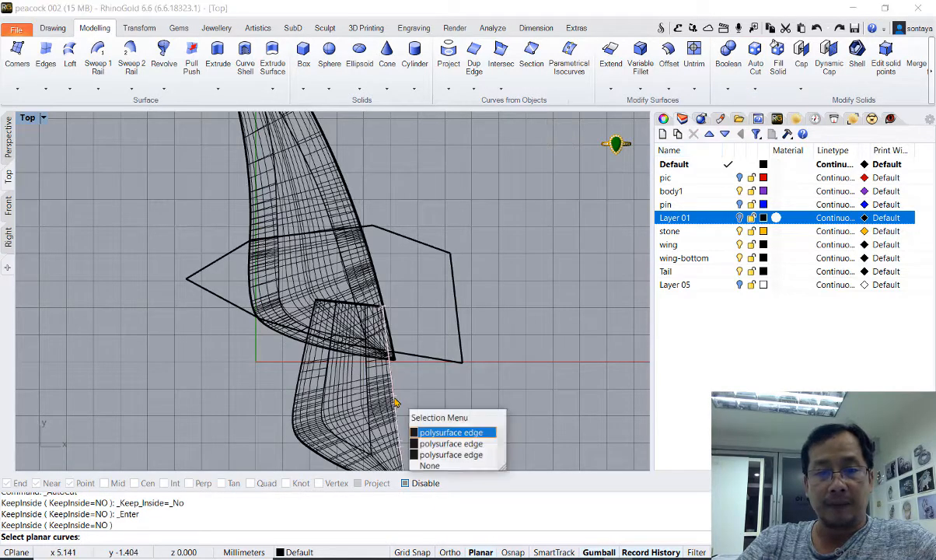
click(522, 314)
click(450, 263)
right_click(435, 269)
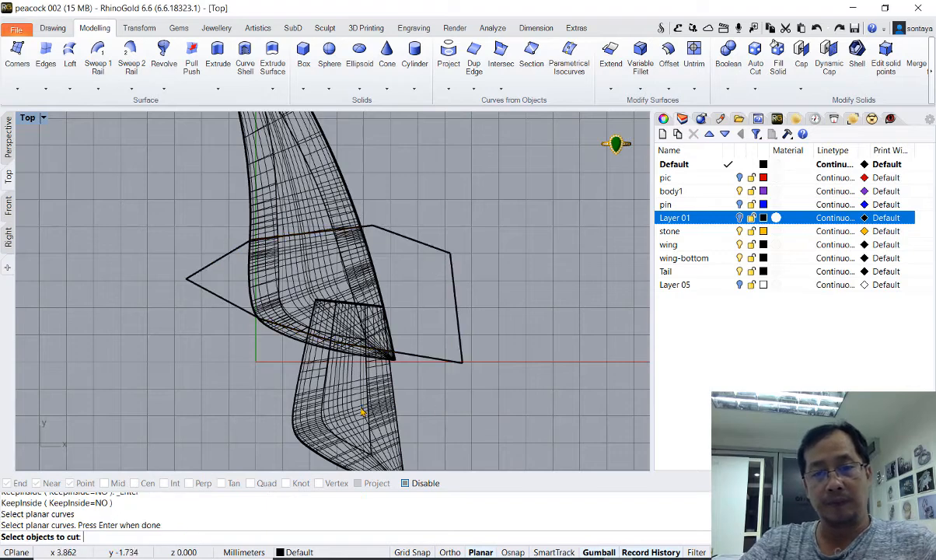
key(Escape)
right_click(494, 243)
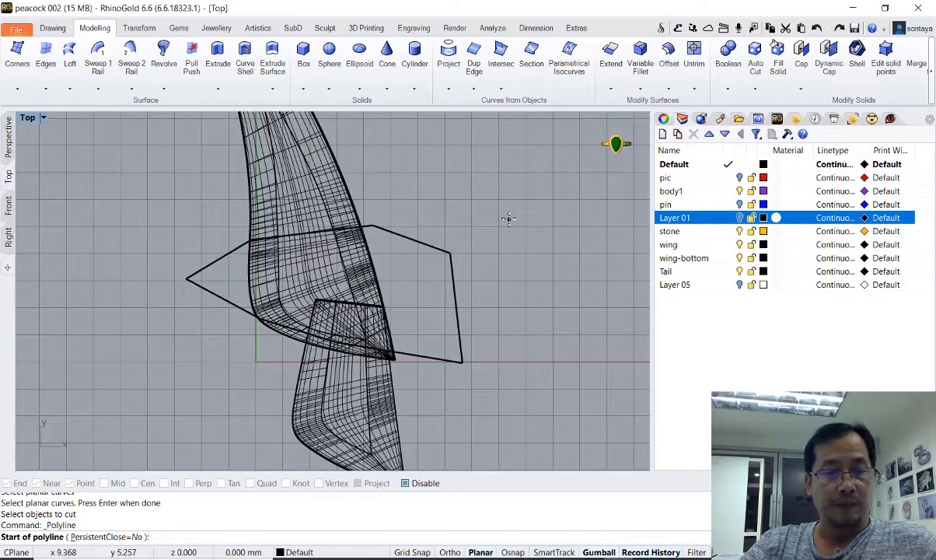
click(508, 209)
key(Escape)
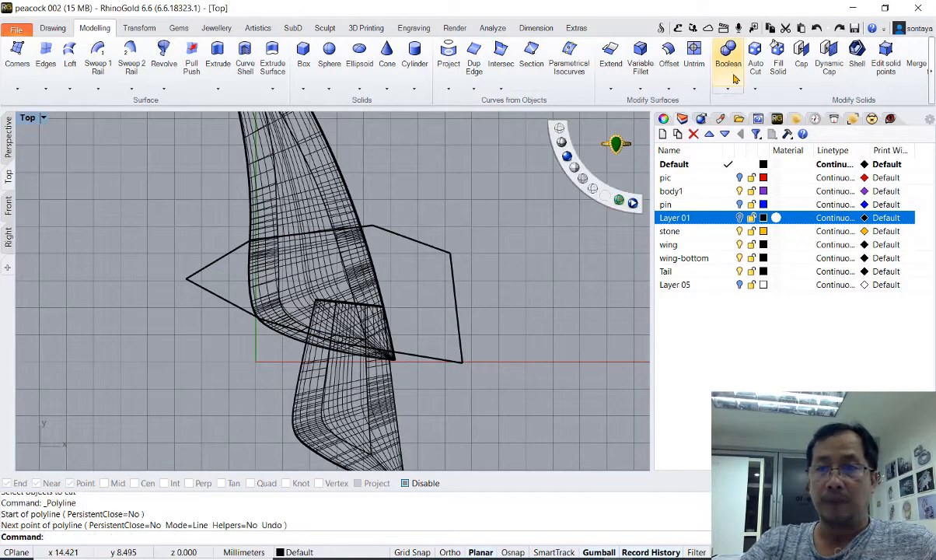
Auto Cut the overlapping end off the smaller tail-base piece with the closed polyline, and delete the polyline.
click(756, 71)
click(455, 250)
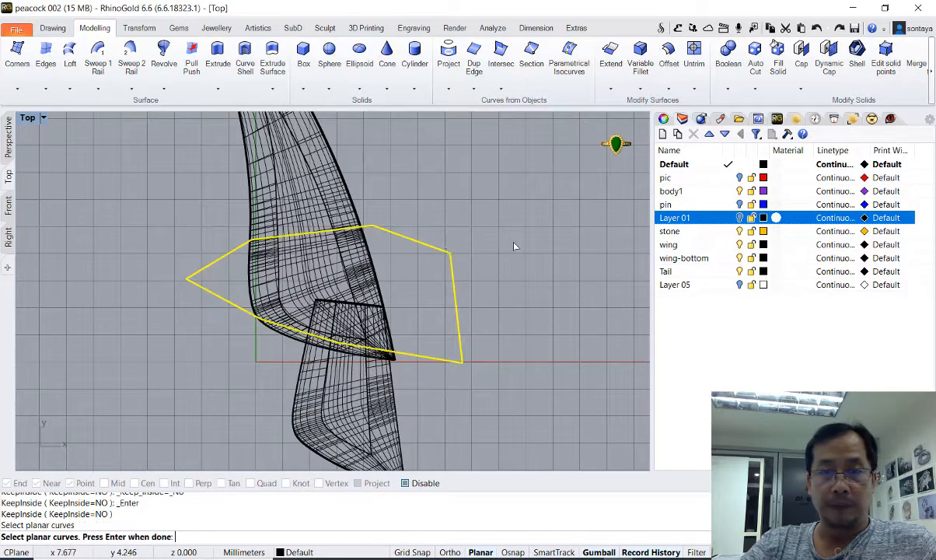
key(Return)
click(359, 407)
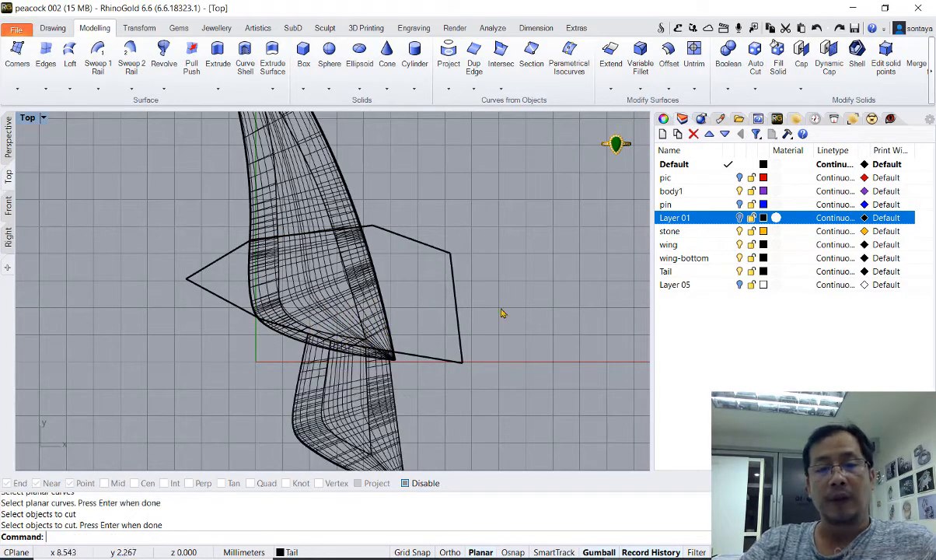
click(454, 295)
key(Delete)
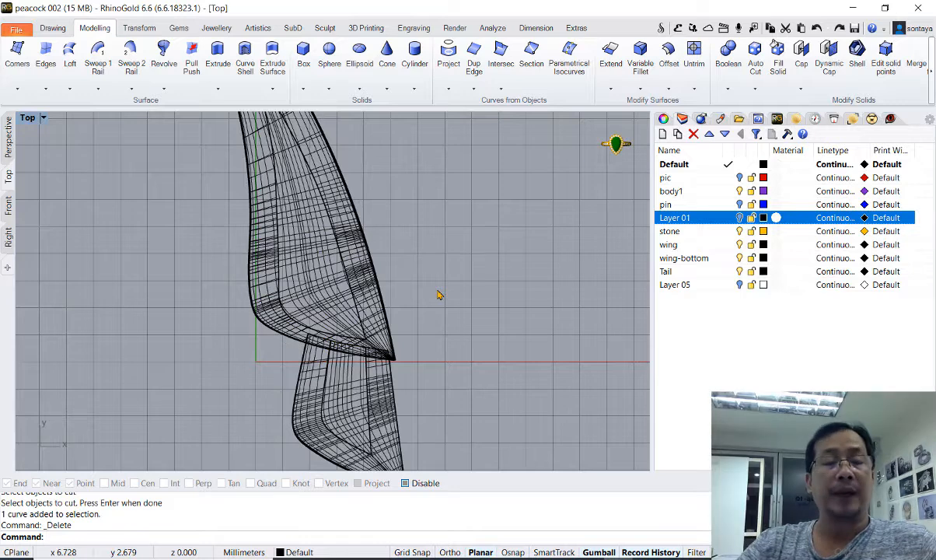
Swap hidden and visible objects to bring back the rest of the brooch in the Perspective view.
scroll(412, 276, down, 5)
scroll(120, 194, up, 4)
click(8, 136)
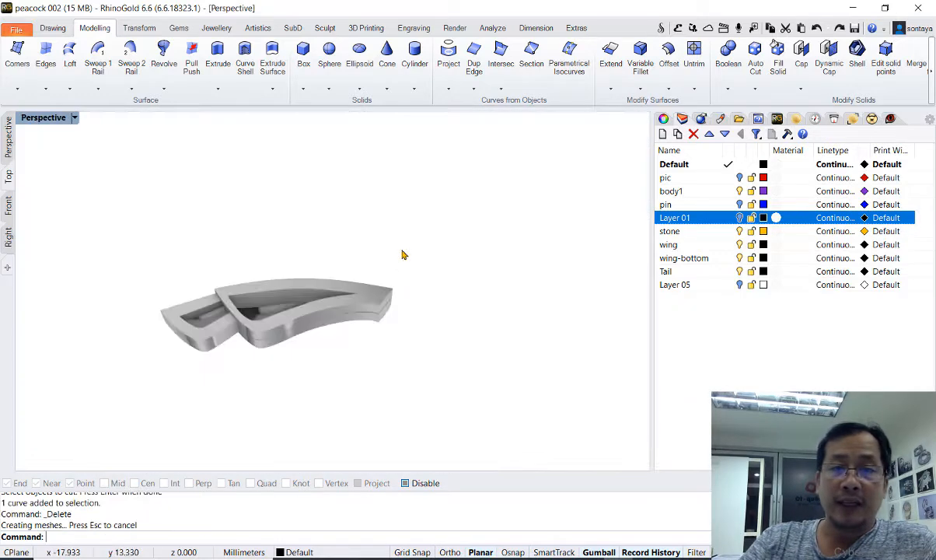
right_drag(390, 272, 399, 317)
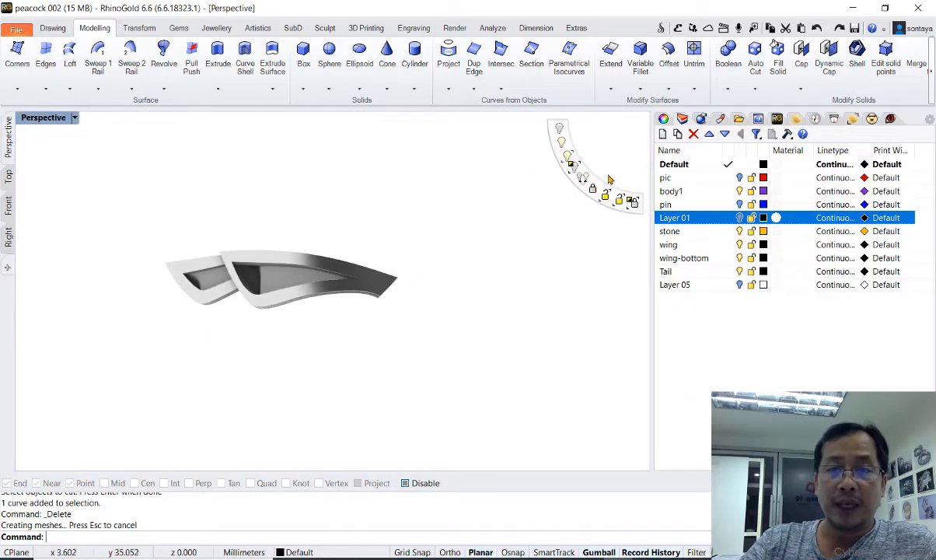
click(584, 181)
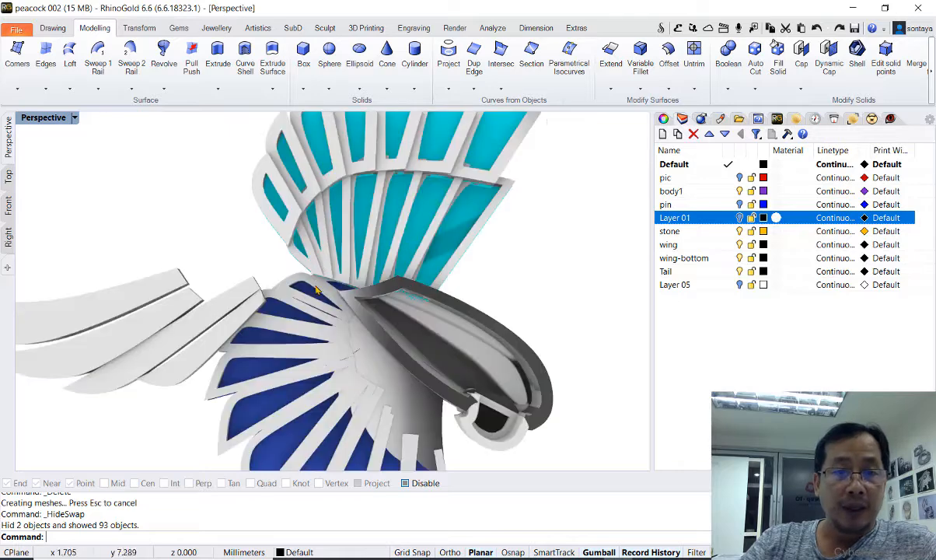
Hide the three wing-bottom feather frames beside the body and the adjoining stone.
scroll(316, 289, up, 3)
click(327, 271)
shift+click(342, 268)
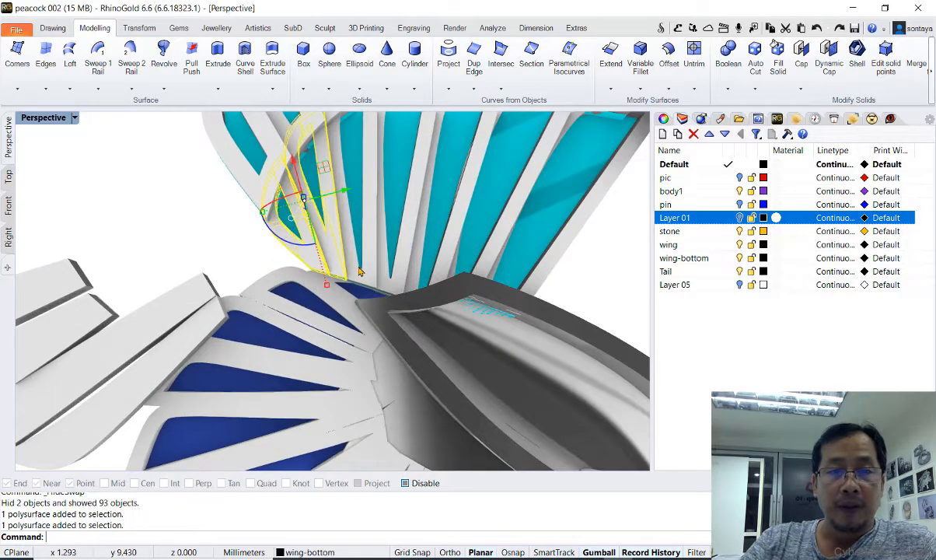
shift+click(352, 263)
shift+click(393, 268)
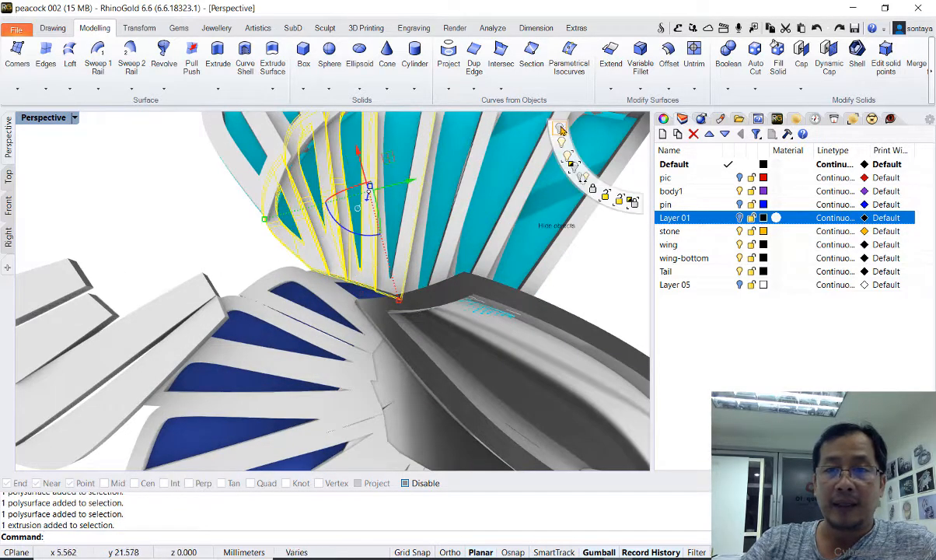
click(560, 129)
Hide the three remaining wing-bottom stones and the three small leftover polysurfaces at their inner ends.
click(308, 259)
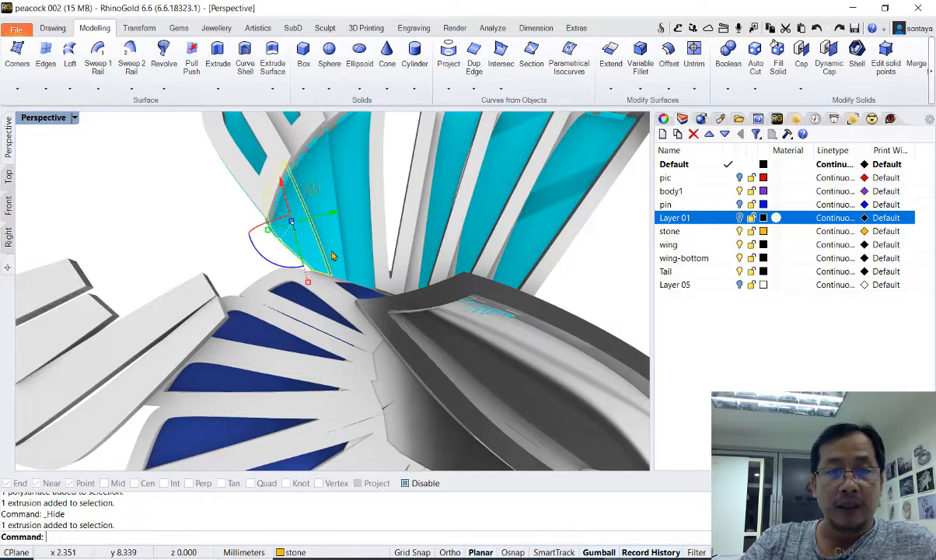
shift+click(332, 253)
shift+click(359, 257)
mouse_move(582, 140)
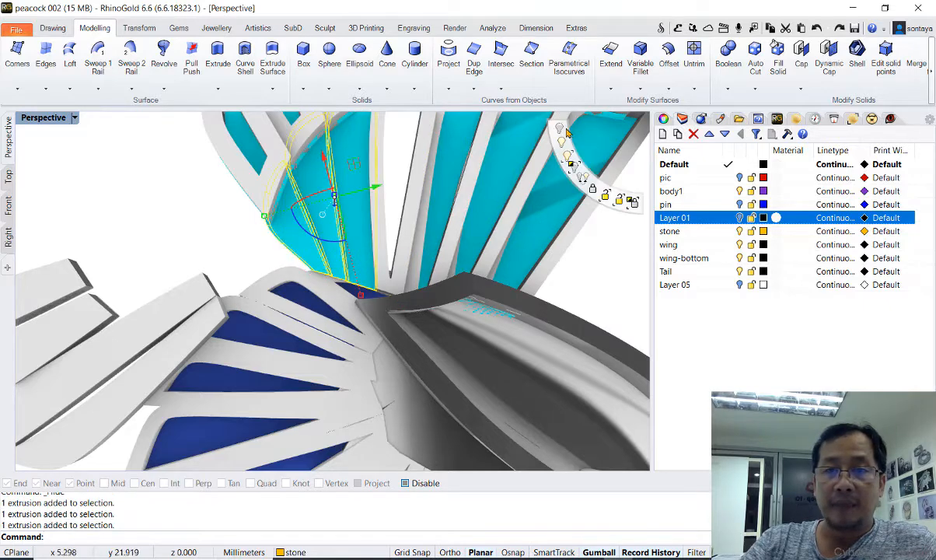
click(549, 126)
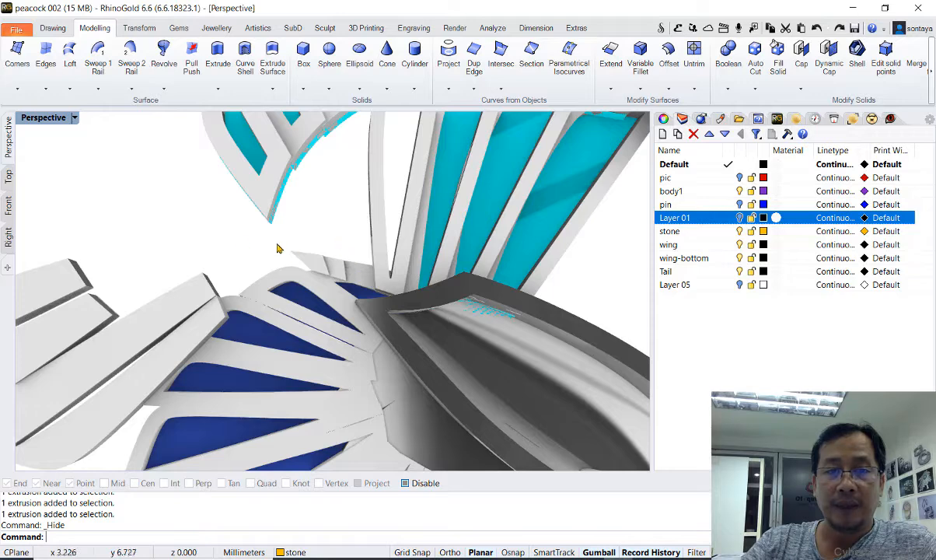
drag(404, 309, 407, 309)
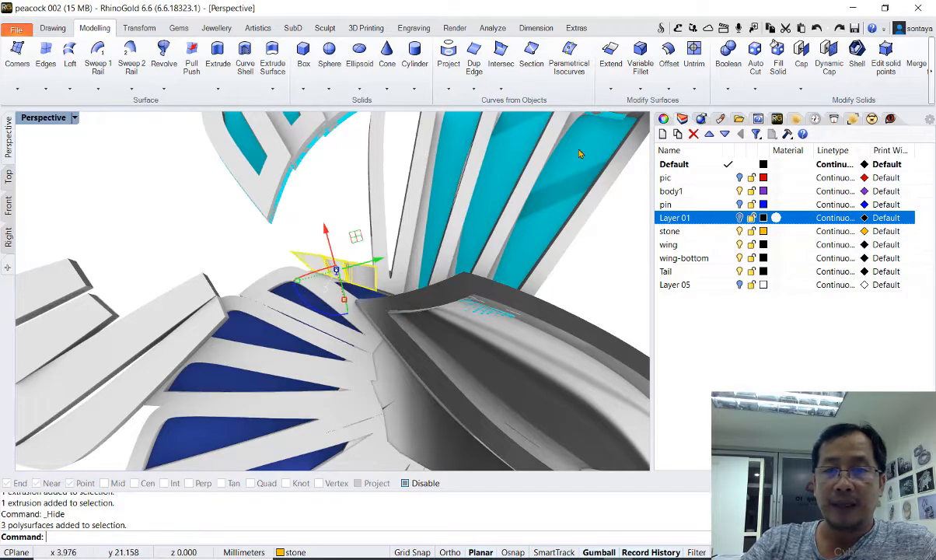
click(559, 130)
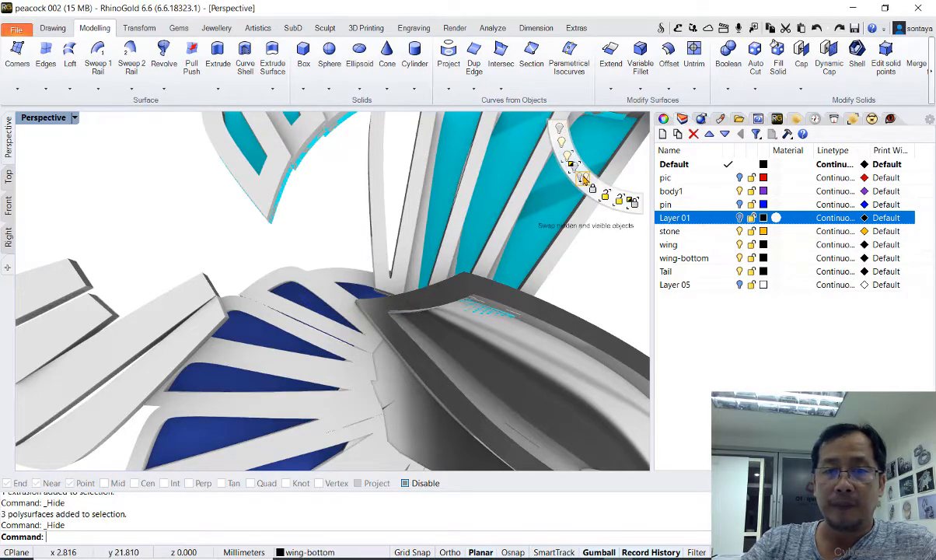
Swap hidden and visible objects, and delete the three leftover polysurfaces inside the larger tail-base piece.
click(585, 180)
right_drag(437, 274, 265, 151)
drag(265, 151, 434, 413)
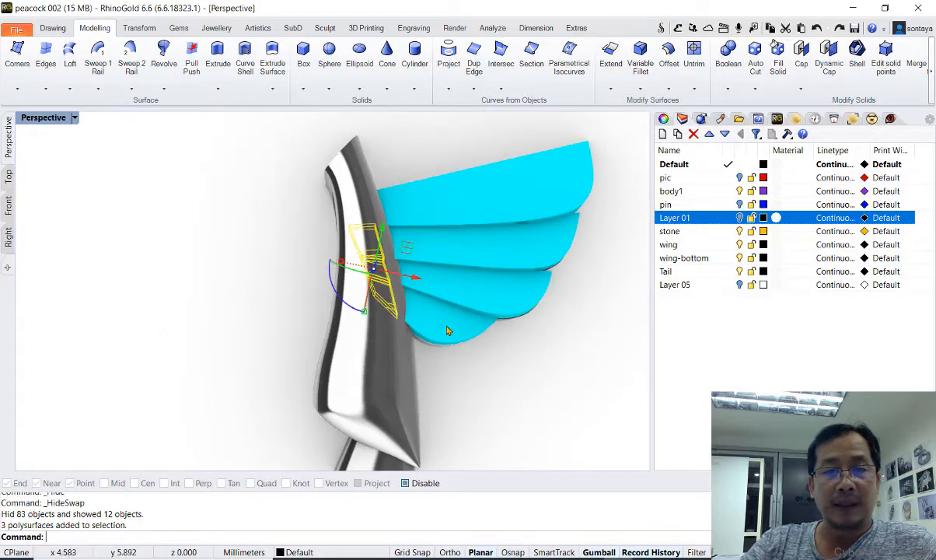
key(Delete)
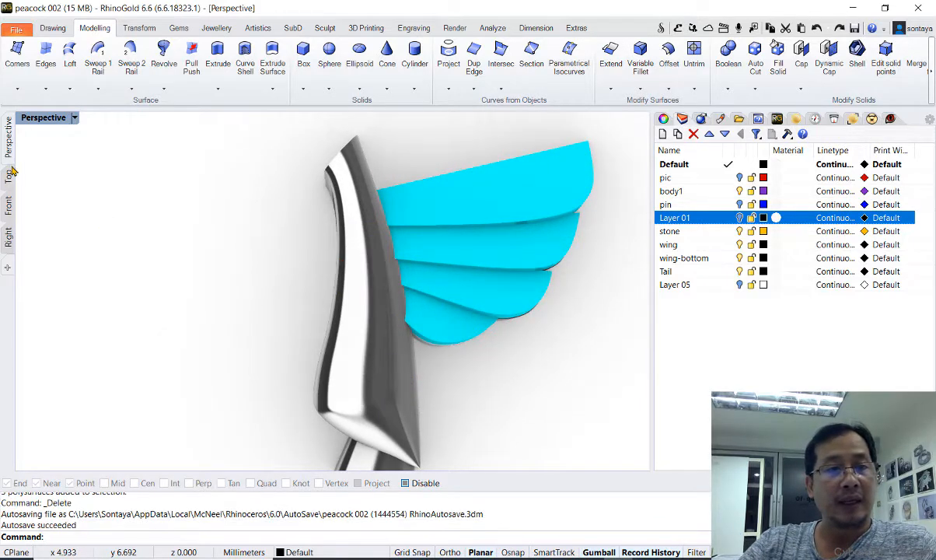
Draw a closed polyline in the Top view around the wing-bottom pieces' inner ends that overlap the larger tail-base piece.
click(11, 180)
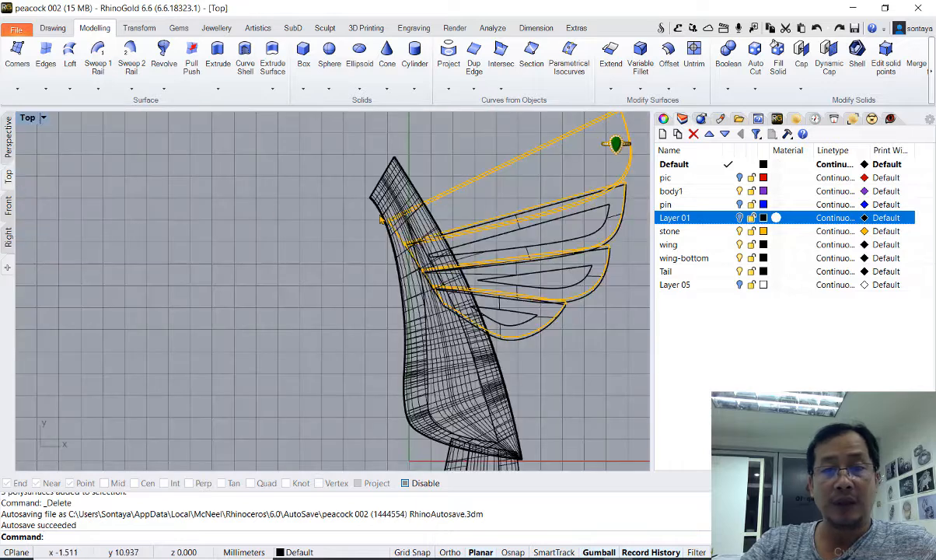
right_drag(382, 220, 303, 227)
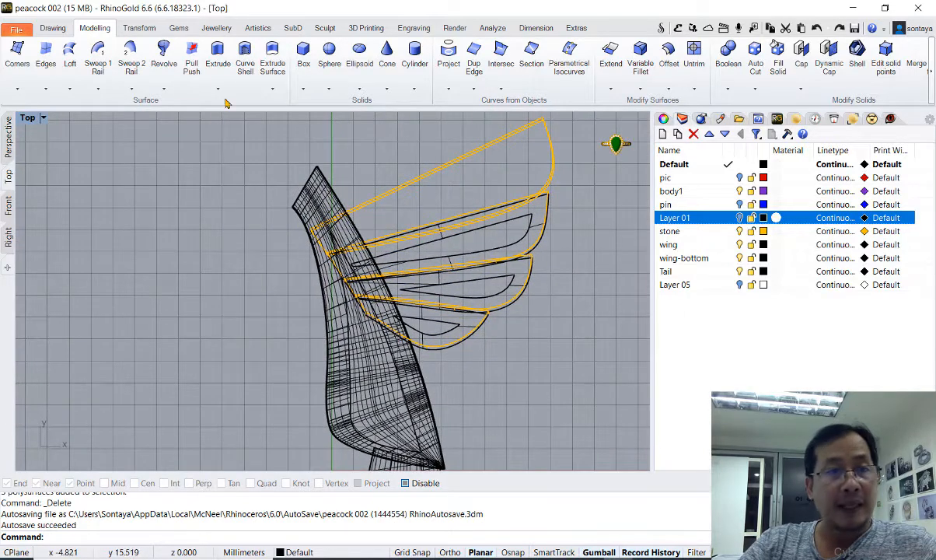
click(53, 28)
click(13, 53)
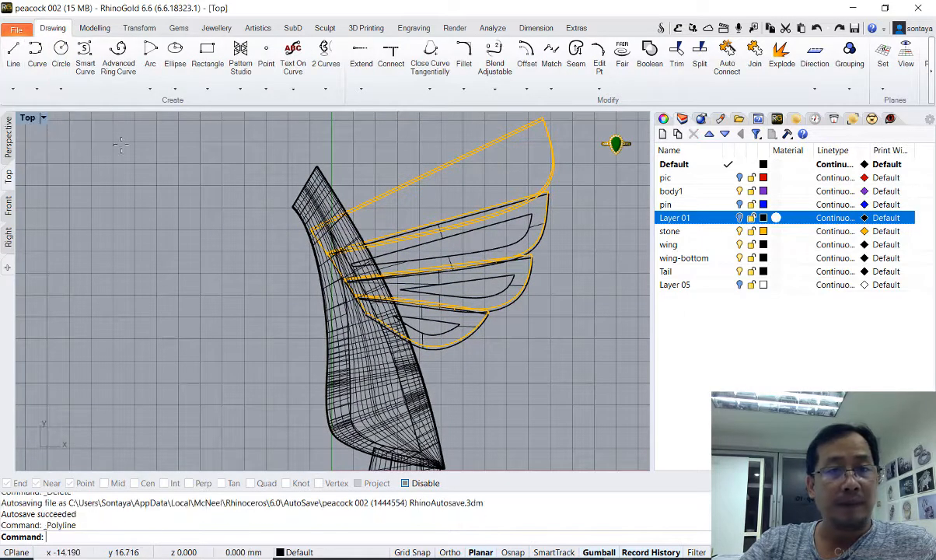
click(285, 153)
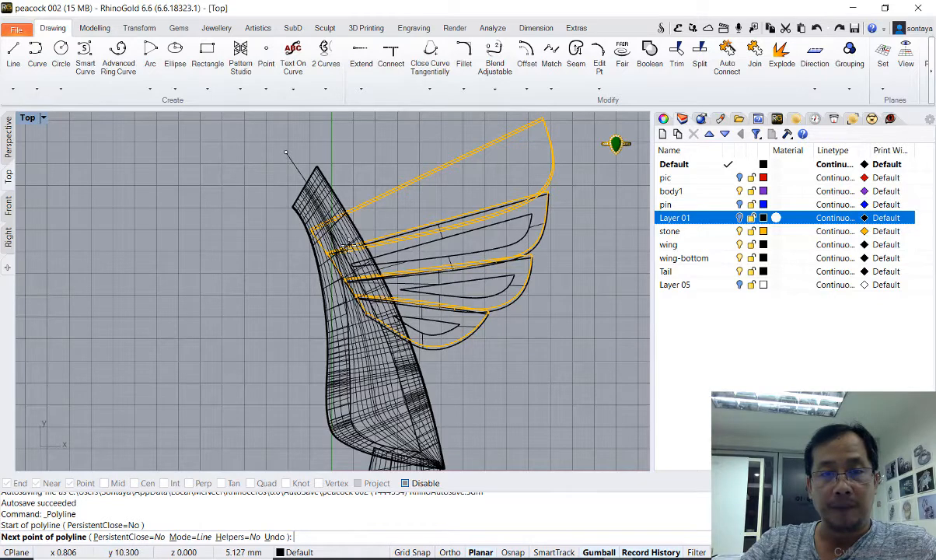
click(314, 166)
click(326, 363)
click(261, 367)
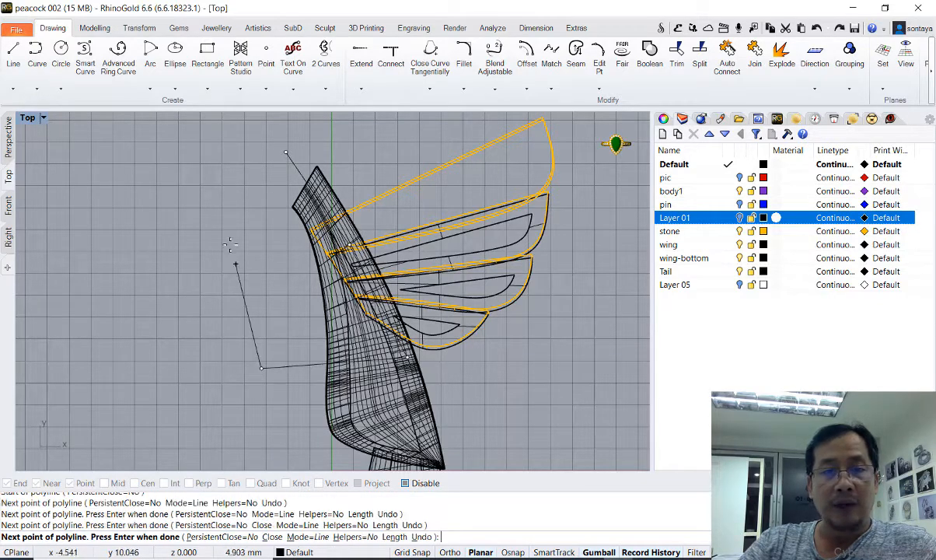
click(231, 242)
click(253, 172)
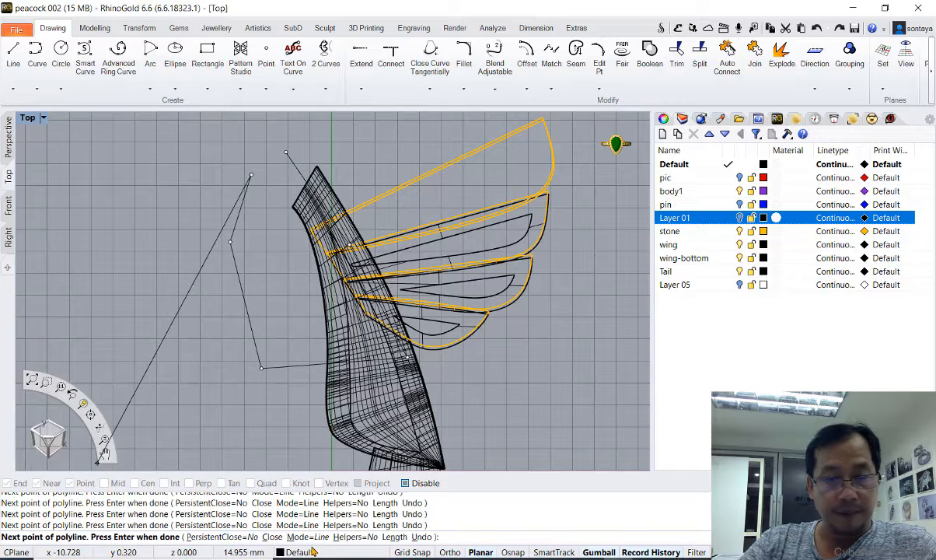
click(272, 537)
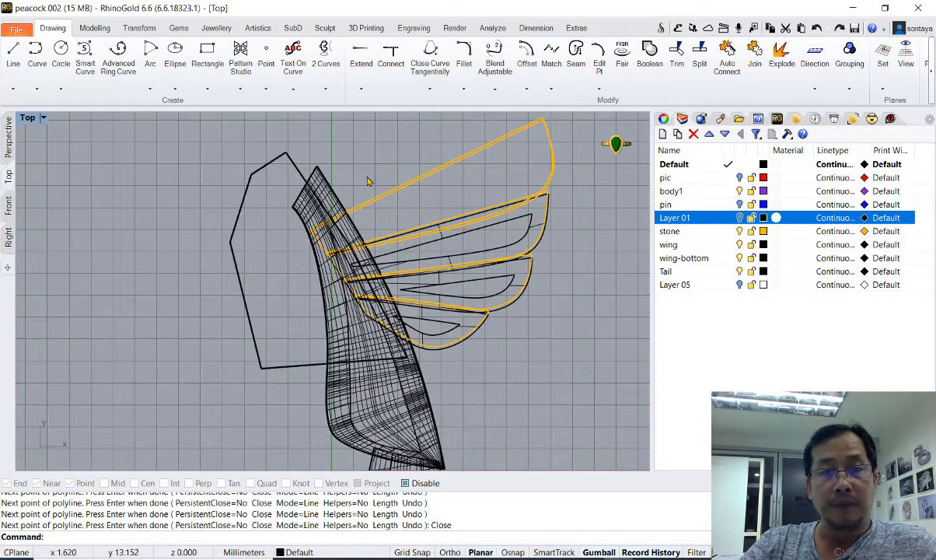
Auto Cut the inner ends off the wing-bottom frames and stones with the closed polyline, KeepInside set to No, and delete the polyline.
scroll(368, 180, down, 3)
drag(272, 134, 492, 350)
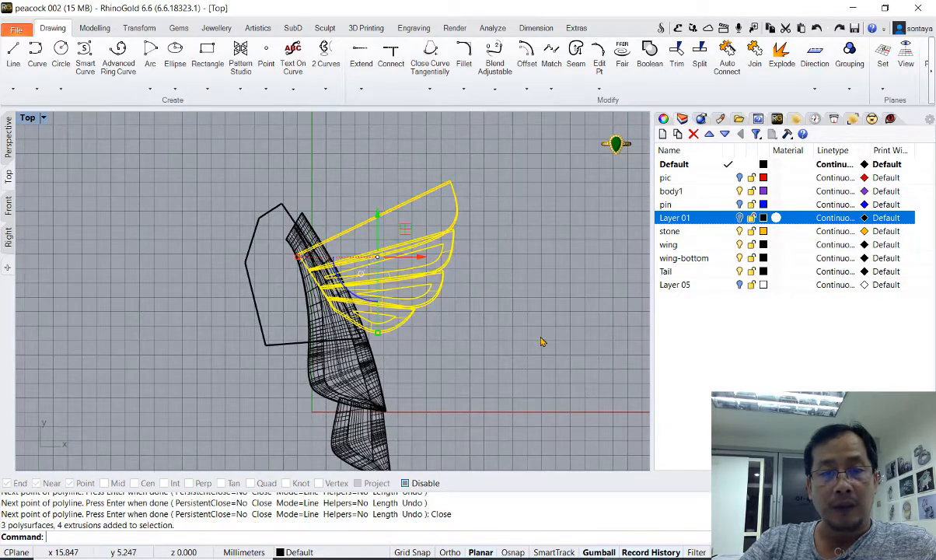
click(513, 319)
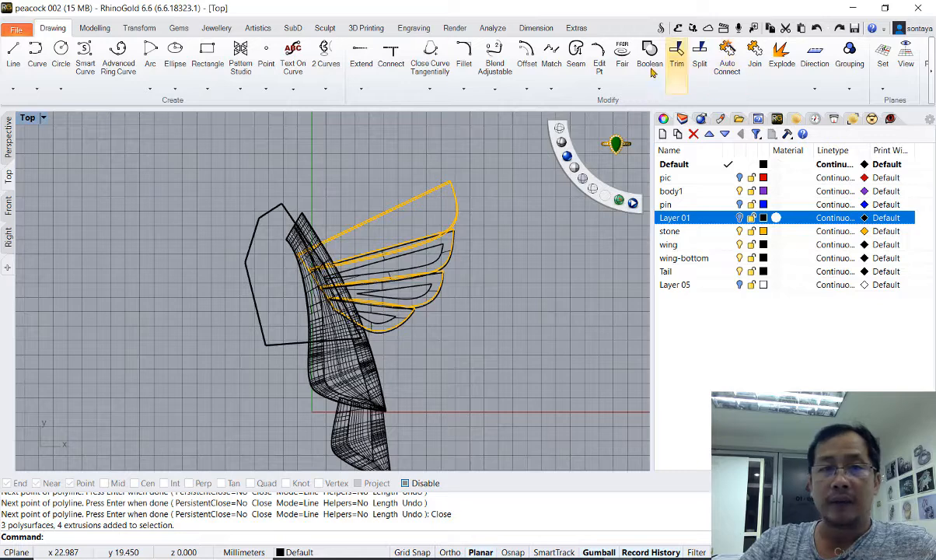
click(94, 28)
click(755, 59)
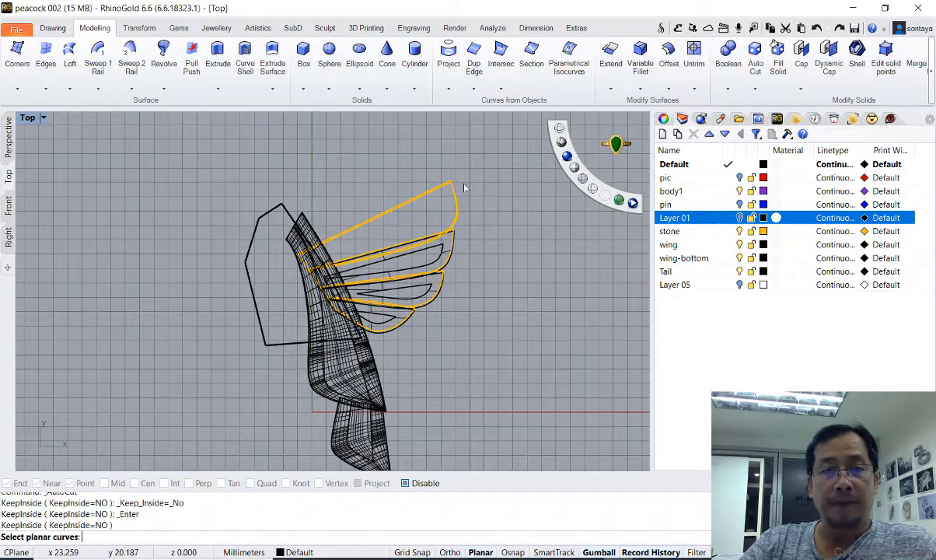
click(269, 212)
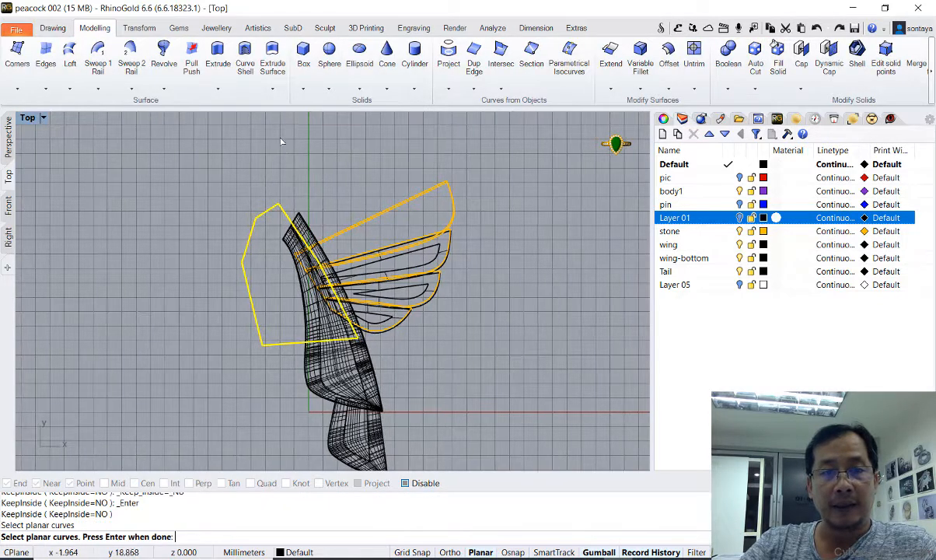
key(Return)
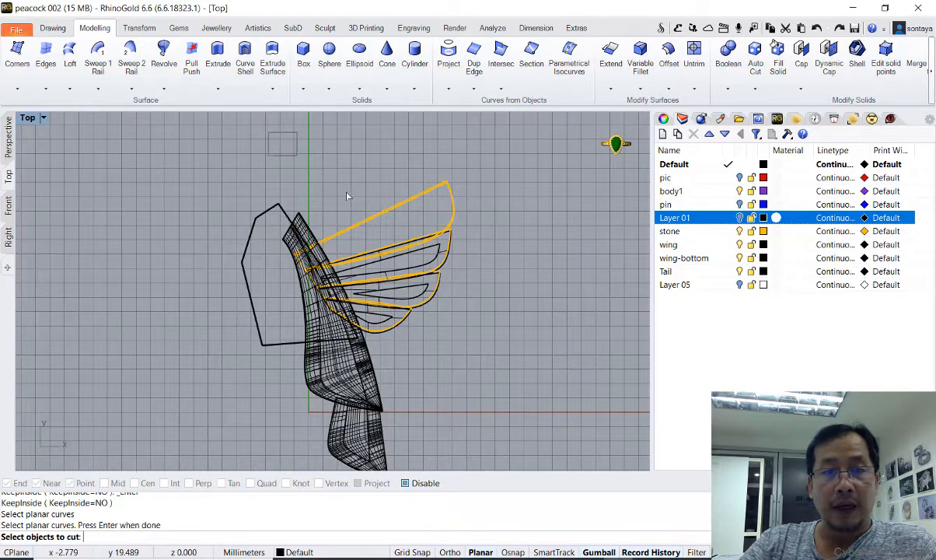
drag(347, 192, 496, 334)
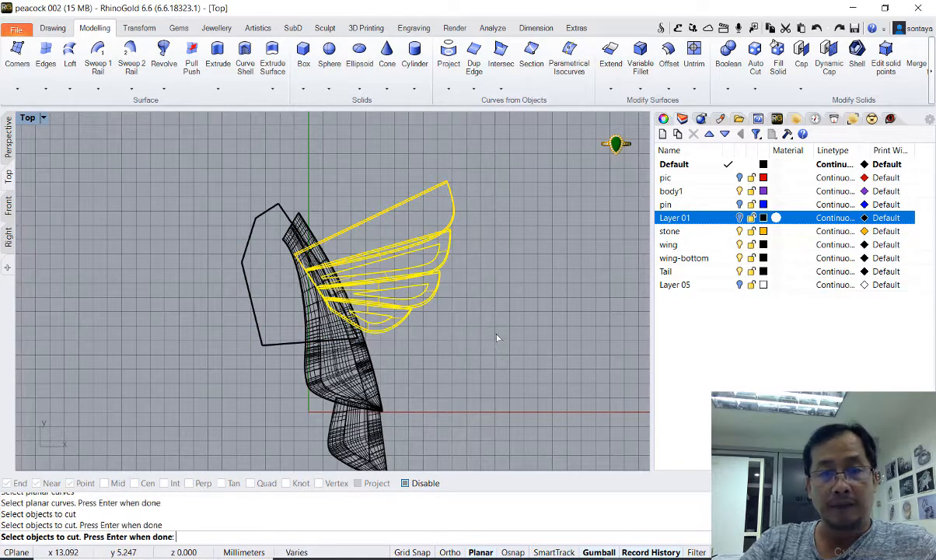
key(Return)
click(270, 217)
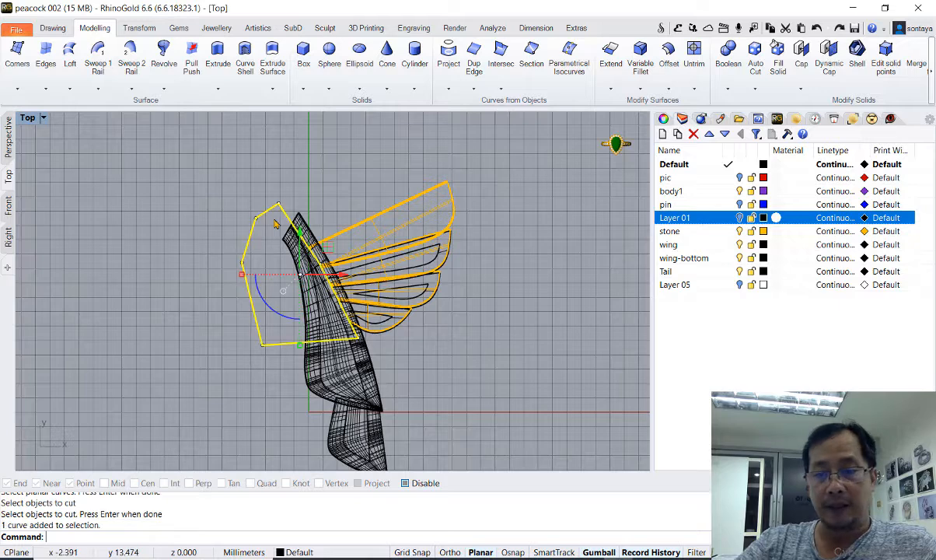
key(Delete)
Inspect the trimmed wing-bottom pieces from below in the Perspective view, and show all hidden objects.
click(7, 144)
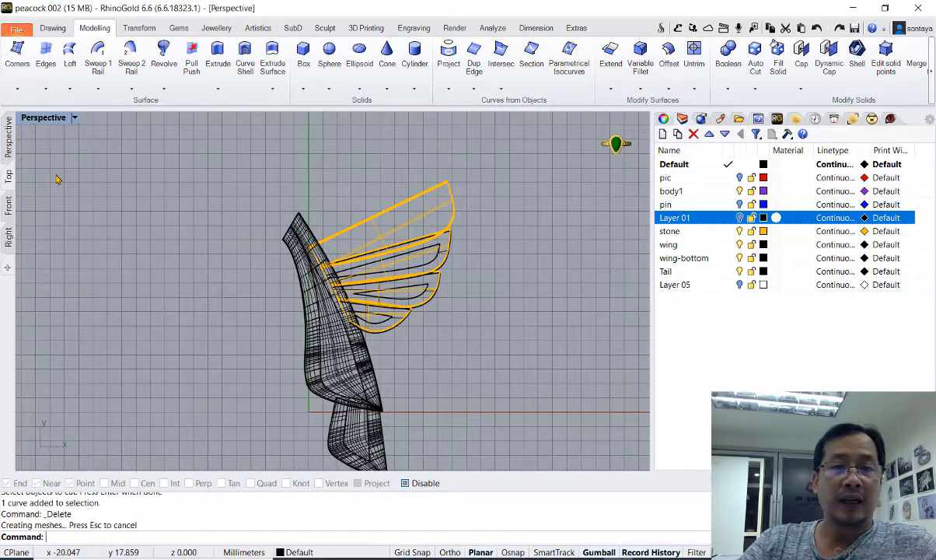
mouse_move(426, 348)
right_down()
mouse_move(362, 239)
mouse_move(382, 257)
mouse_move(354, 264)
mouse_move(426, 302)
mouse_move(323, 270)
right_up()
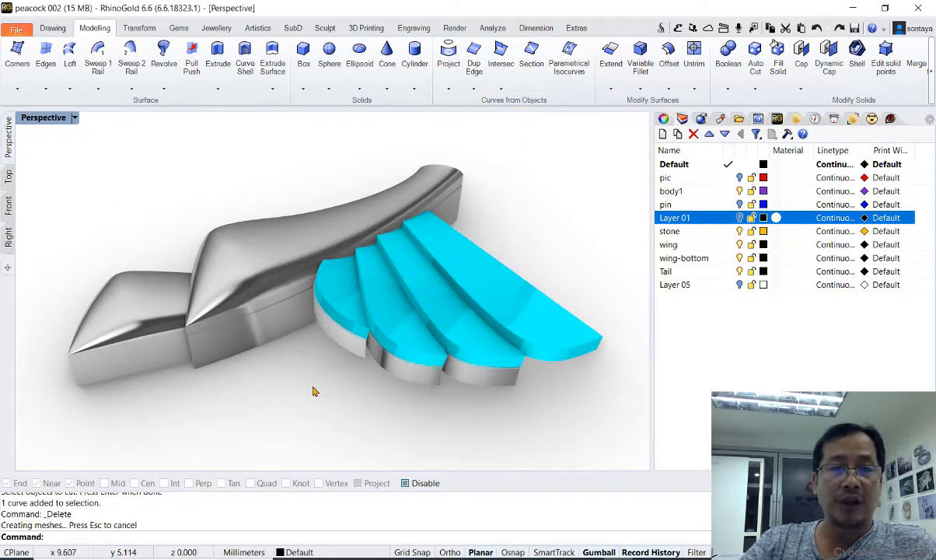
right_drag(313, 391, 368, 147)
right_drag(368, 217, 400, 251)
mouse_move(574, 148)
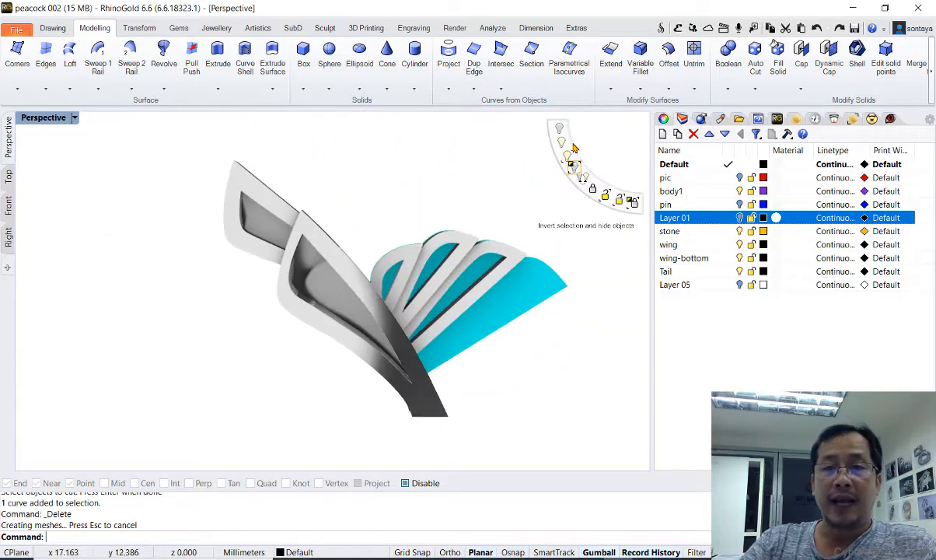
click(560, 128)
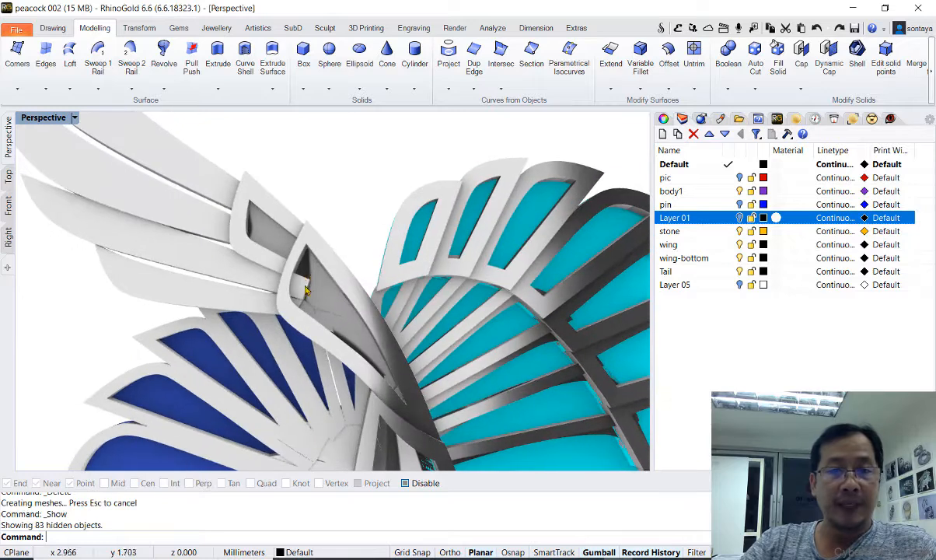
Hide the two long tail feathers whose ends run into the larger tail-base piece.
right_drag(295, 294, 253, 246)
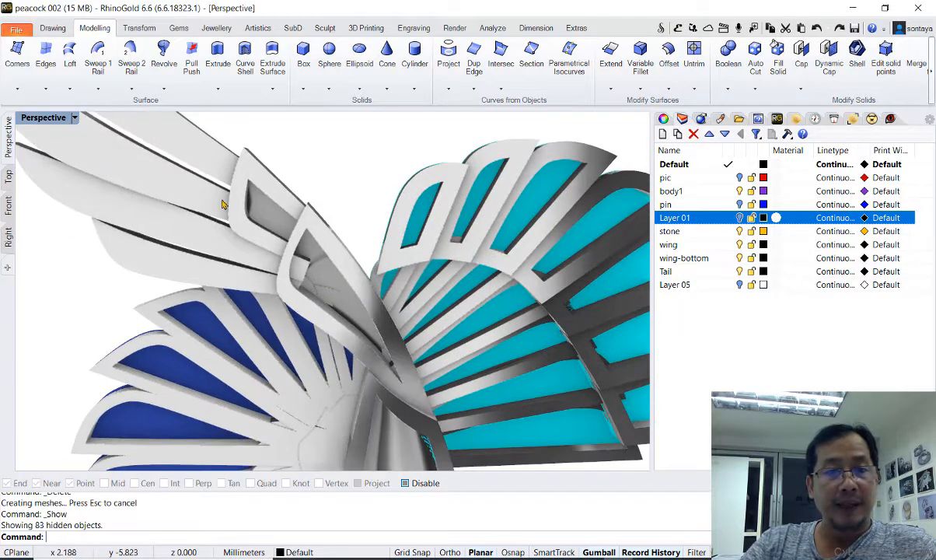
click(216, 253)
shift+click(287, 251)
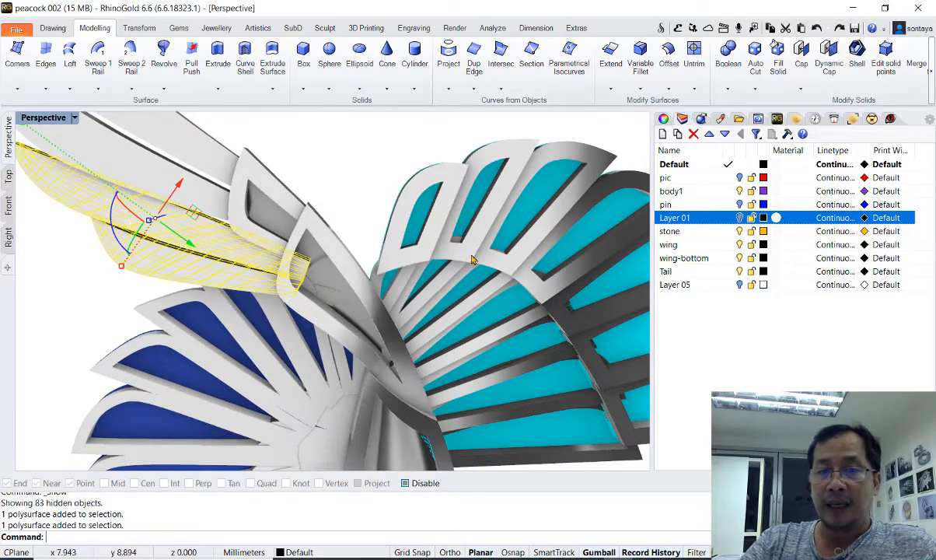
middle_click(539, 135)
click(559, 131)
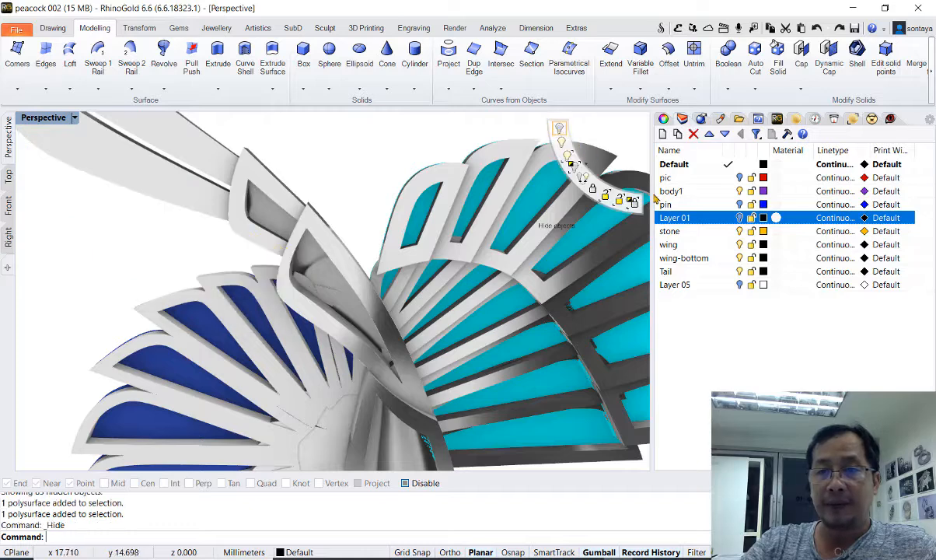
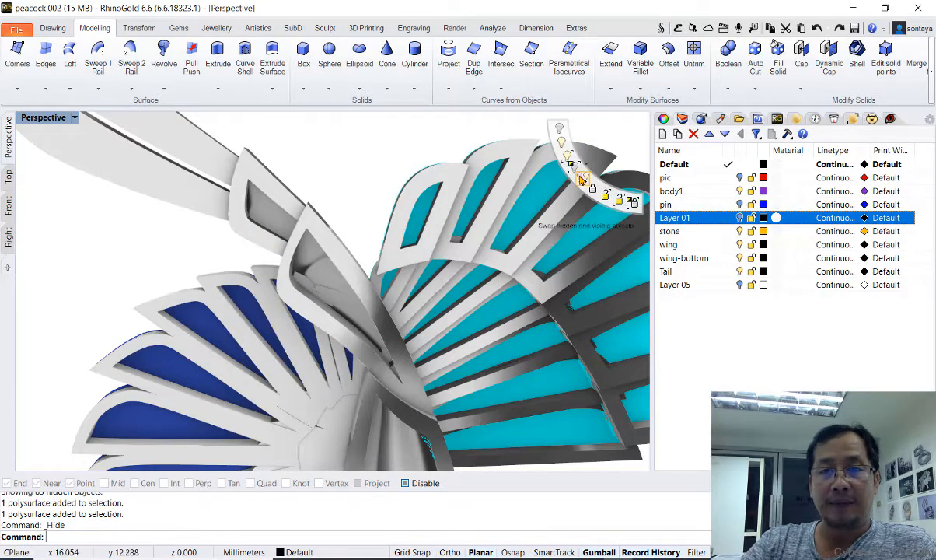
Swap the visible objects for the two hidden tail feathers, turn on Layer 01 and make it the current layer.
click(567, 155)
click(739, 218)
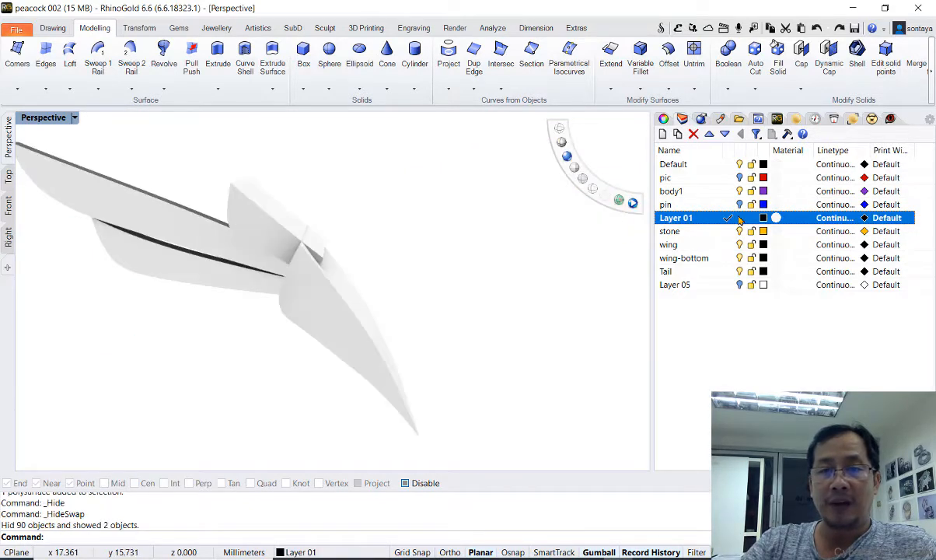
click(727, 218)
click(702, 164)
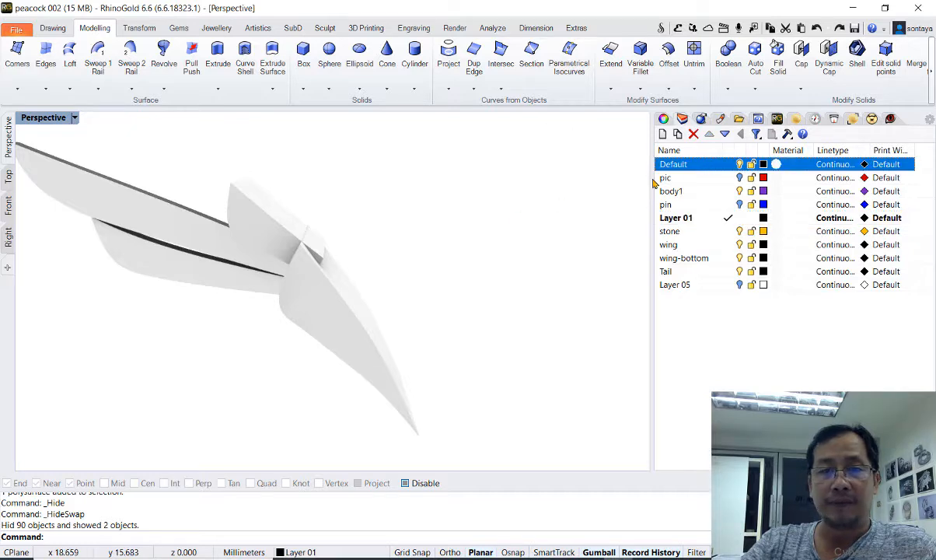
Delete the smaller tail-base solid on Layer 01, keeping the larger one beside the tail feathers.
right_drag(440, 226, 431, 304)
click(239, 291)
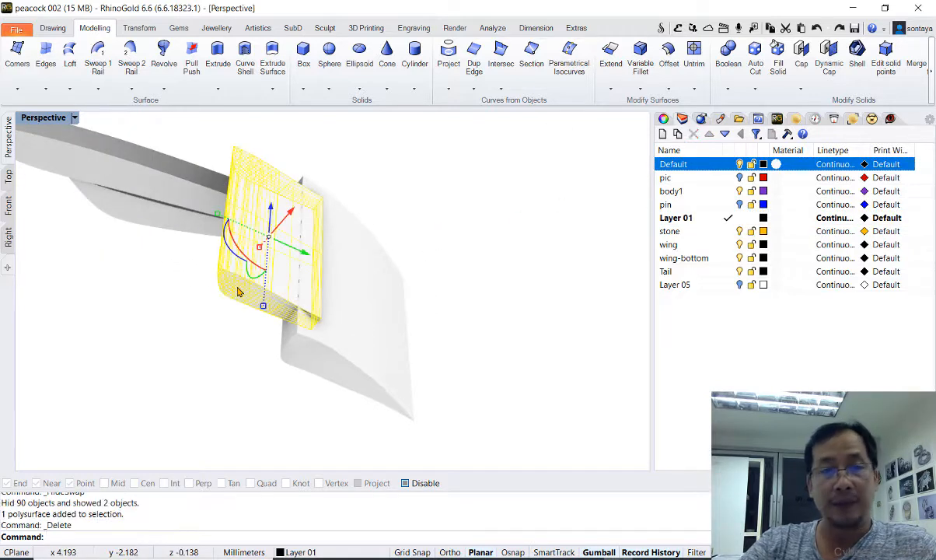
key(Delete)
right_drag(323, 272, 477, 246)
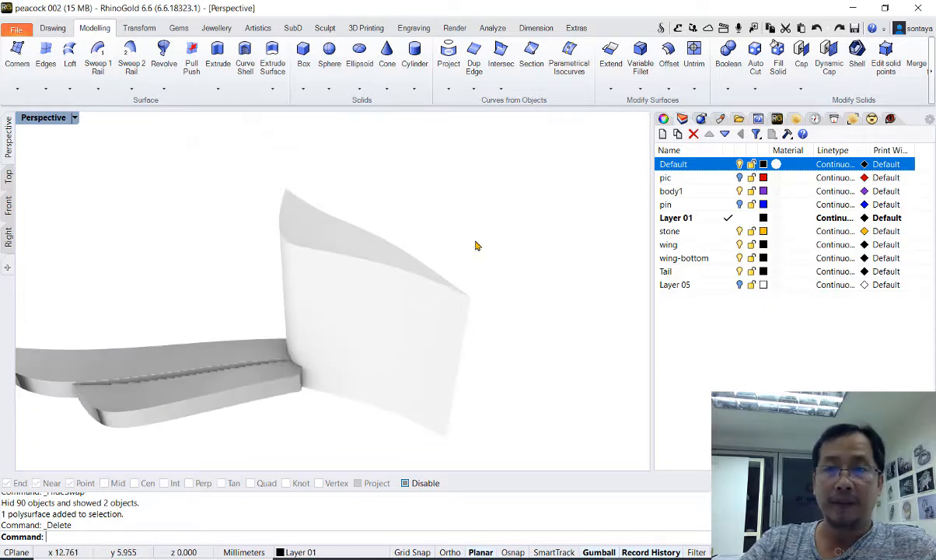
Subtract the larger tail-base solid from the two tail feathers with Boolean Difference, deleting the cutting solid.
click(725, 92)
click(736, 126)
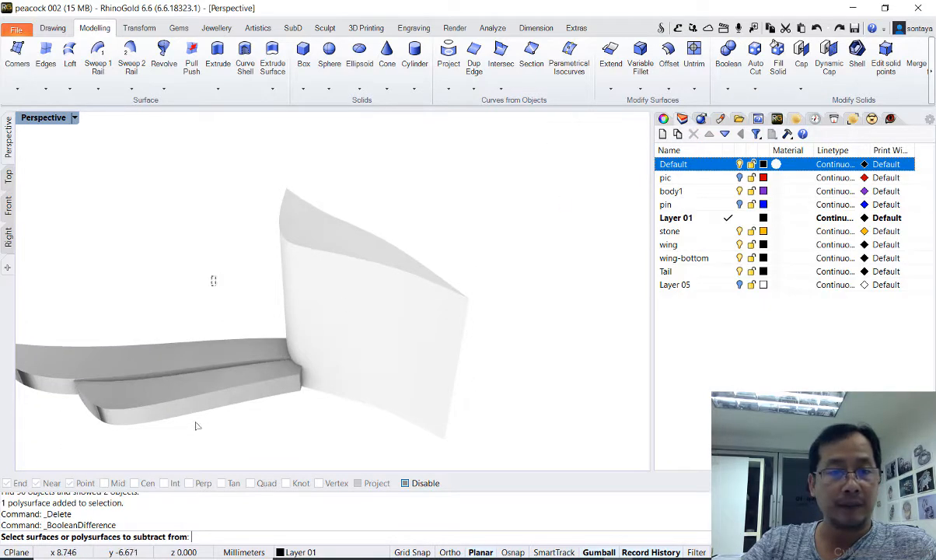
click(217, 336)
key(Return)
click(303, 276)
key(Return)
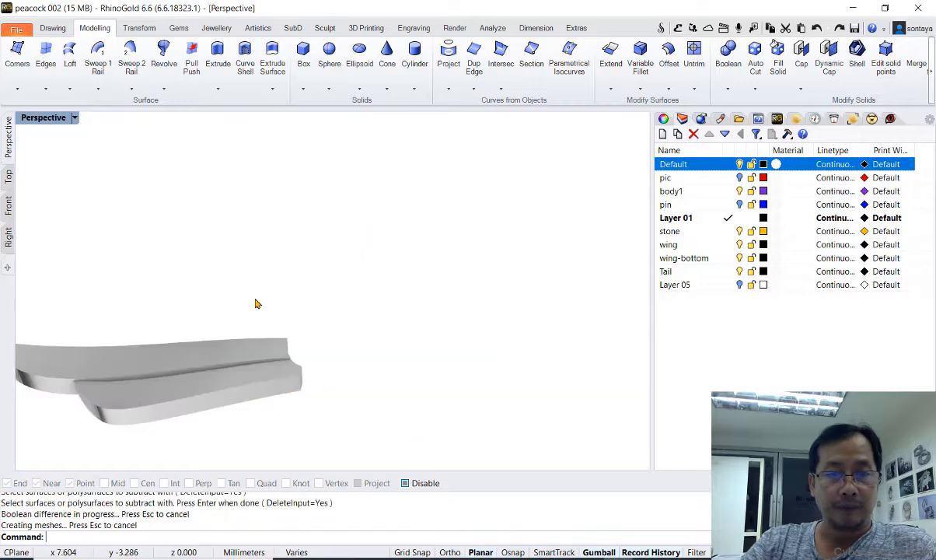
right_drag(359, 364, 495, 234)
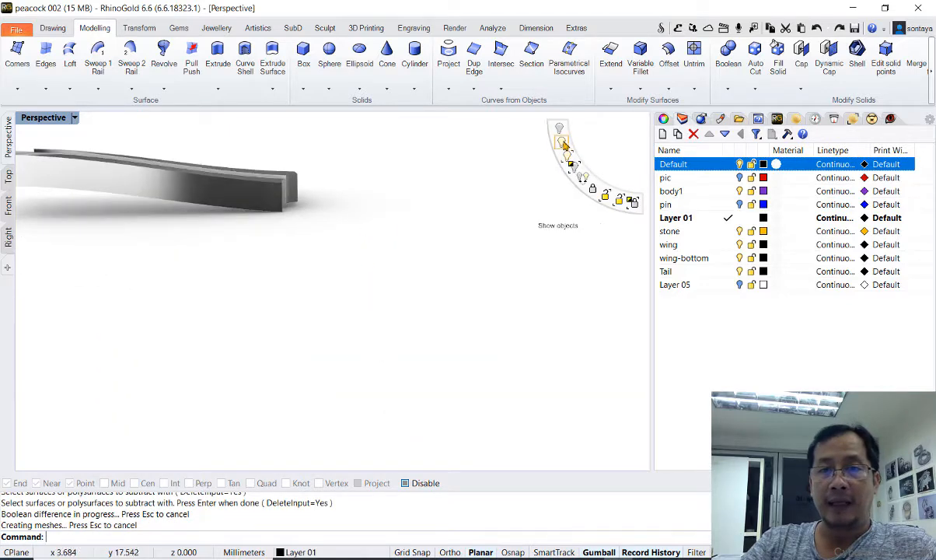
Show all hidden objects and inspect the whole brooch from below and from the front.
click(561, 143)
right_drag(365, 268, 327, 311)
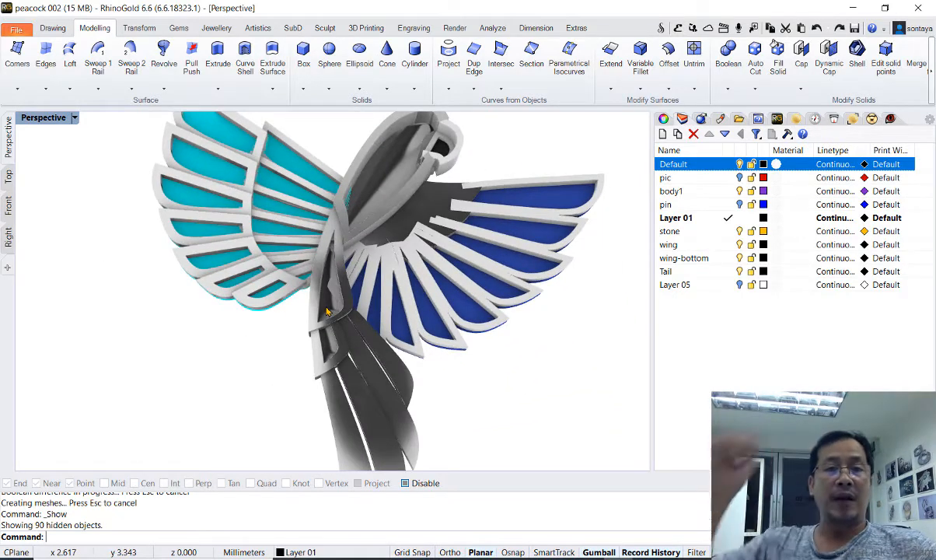
right_drag(327, 311, 475, 327)
shift+right_drag(388, 232, 432, 314)
scroll(370, 286, up, 2)
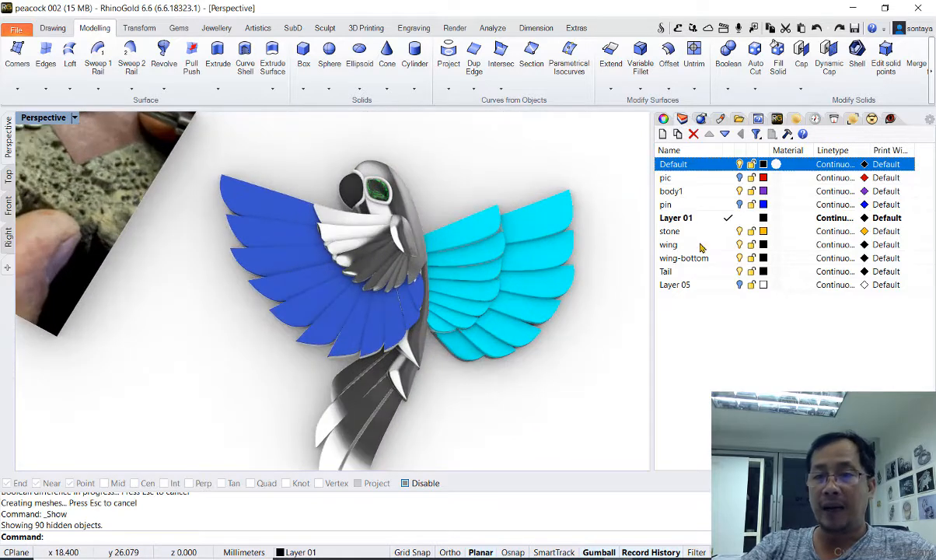
Make Default the current layer and turn off the stone layer.
double_click(712, 168)
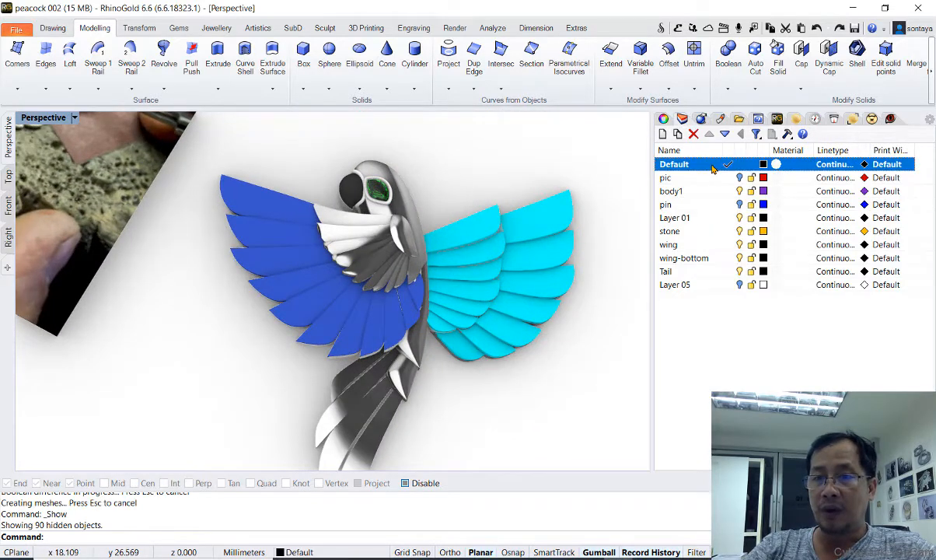
click(739, 232)
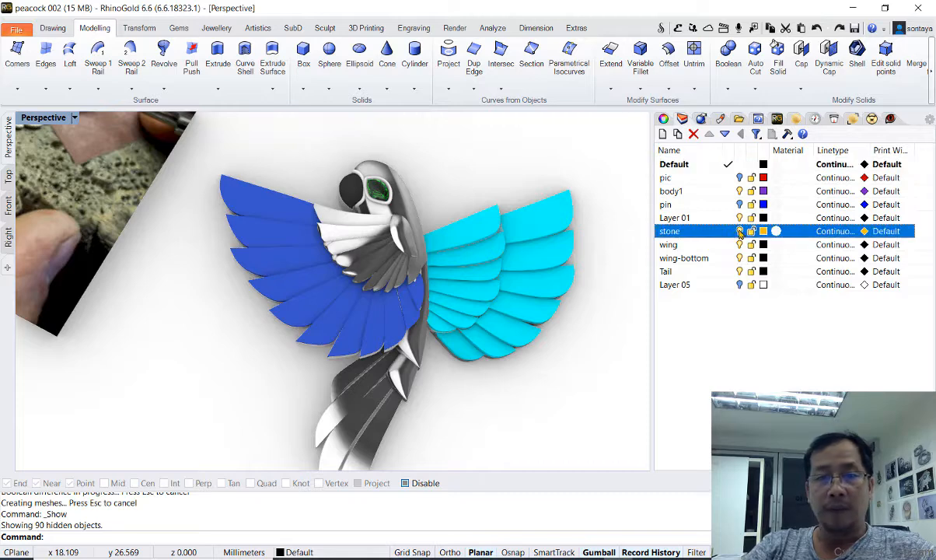
right_drag(477, 286, 437, 289)
scroll(419, 302, up, 6)
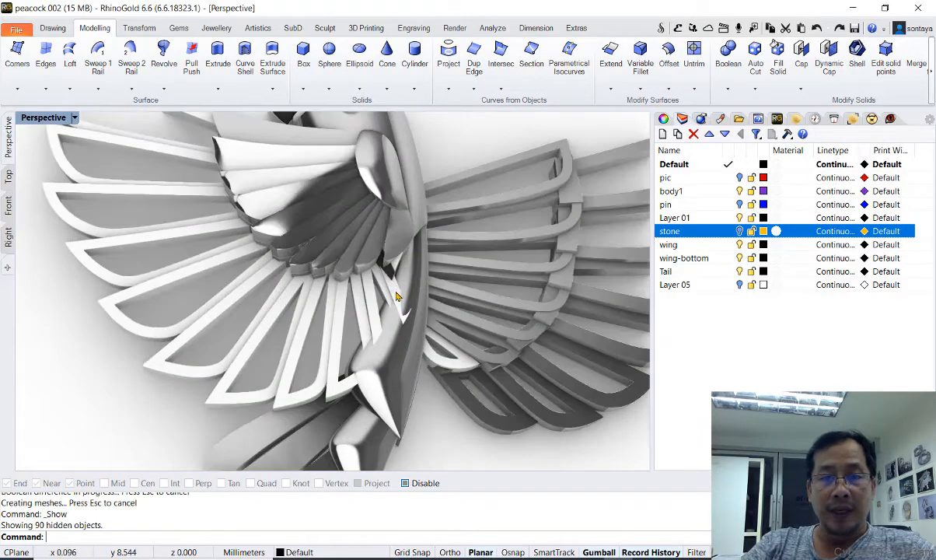
Isolate the three wing-bottom frames nearest the tail base by hiding all other objects.
click(399, 297)
right_drag(360, 382, 117, 263)
scroll(265, 302, up, 5)
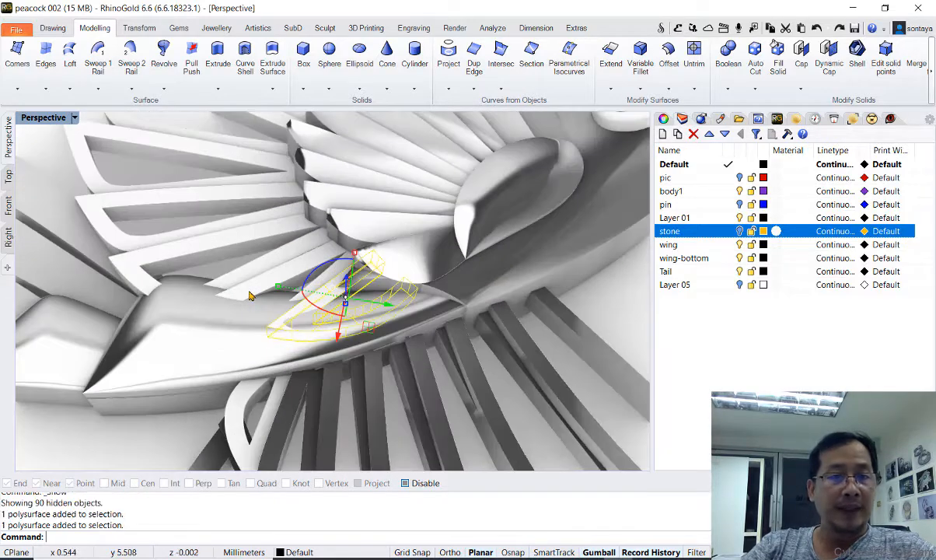
click(234, 280)
click(238, 244)
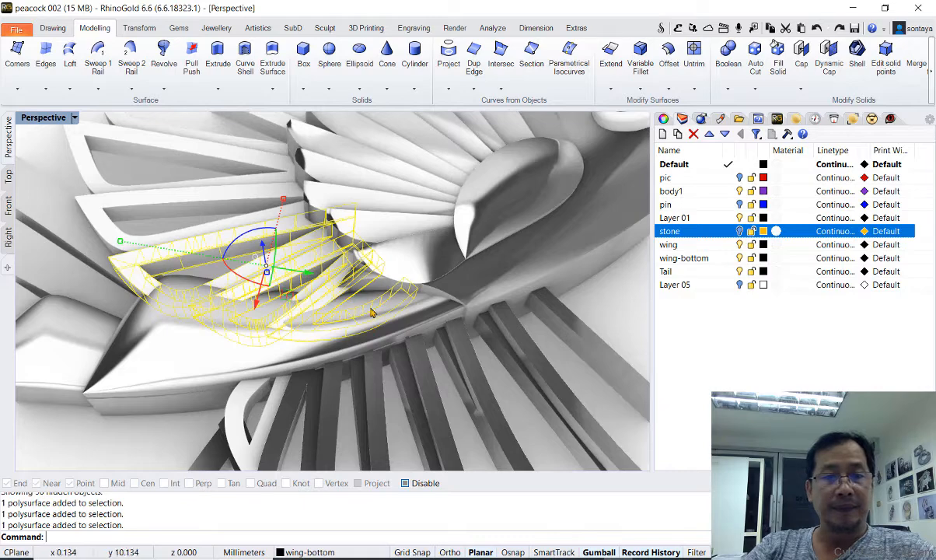
middle_click(596, 172)
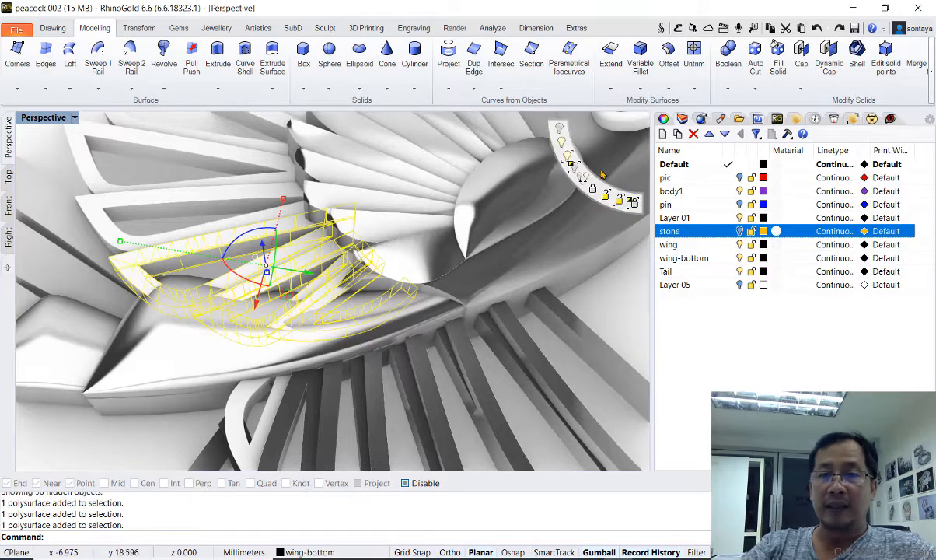
click(575, 169)
key(ctrl+h)
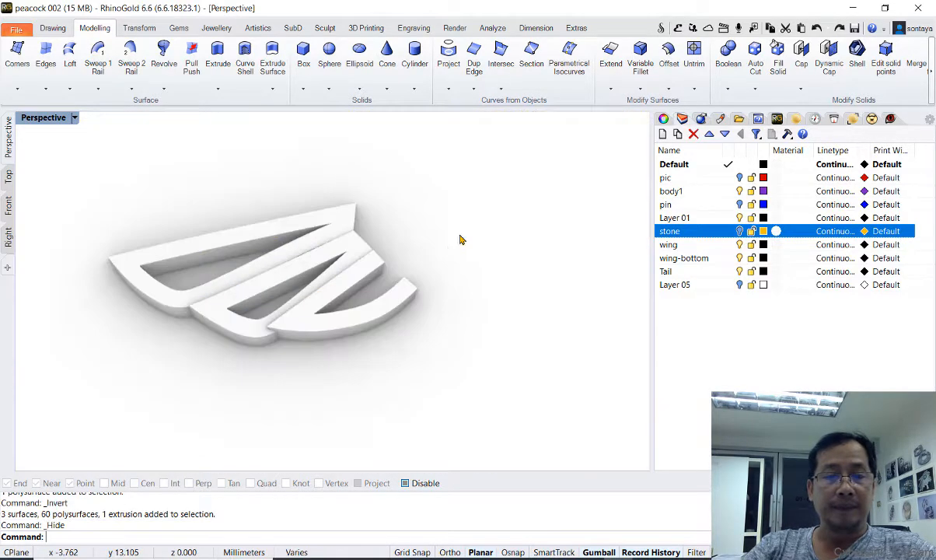
right_drag(382, 292, 429, 270)
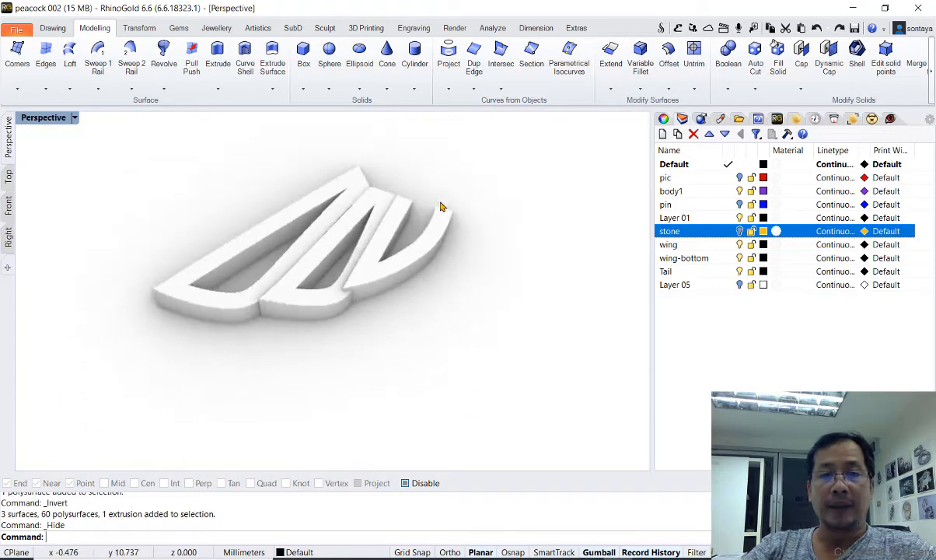
scroll(403, 216, up, 3)
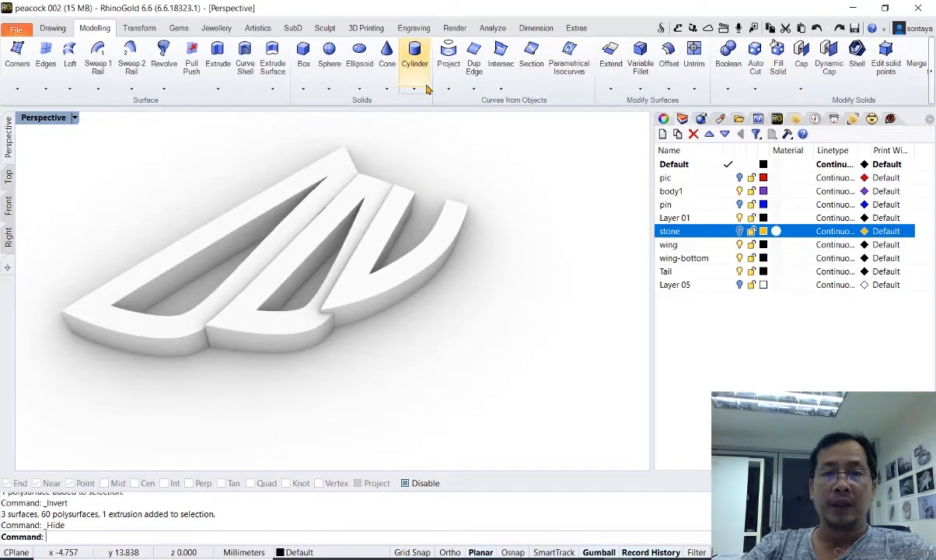
Duplicate the face borders of the top faces of the three isolated wing-bottom frames.
click(474, 90)
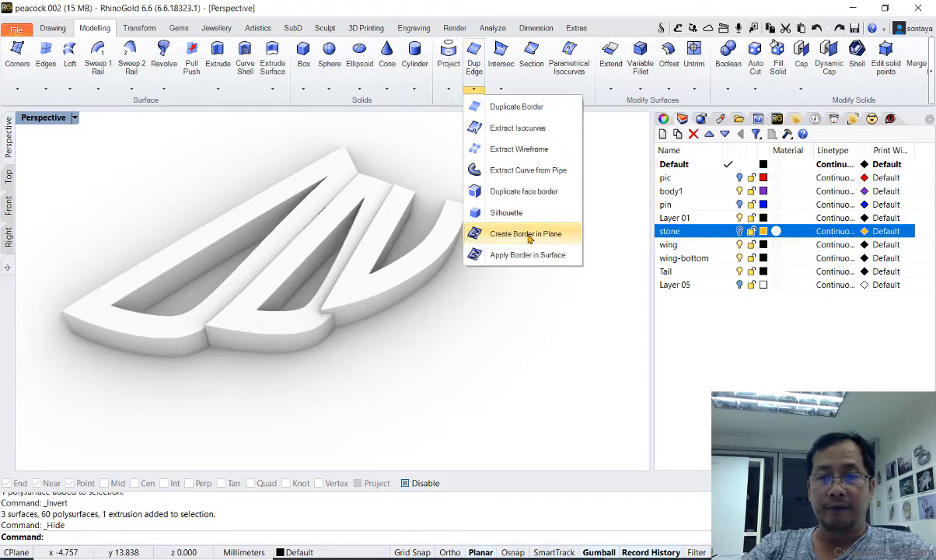
click(523, 191)
click(431, 252)
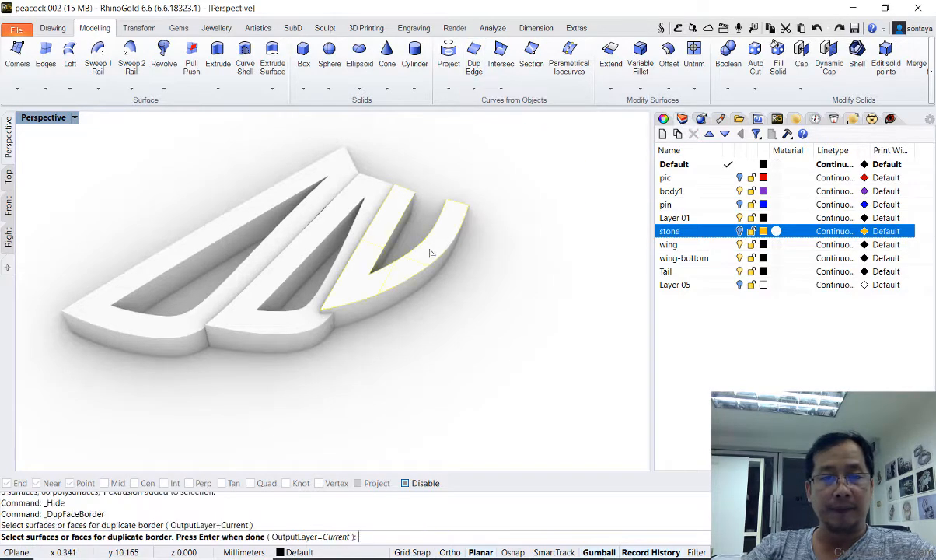
click(248, 329)
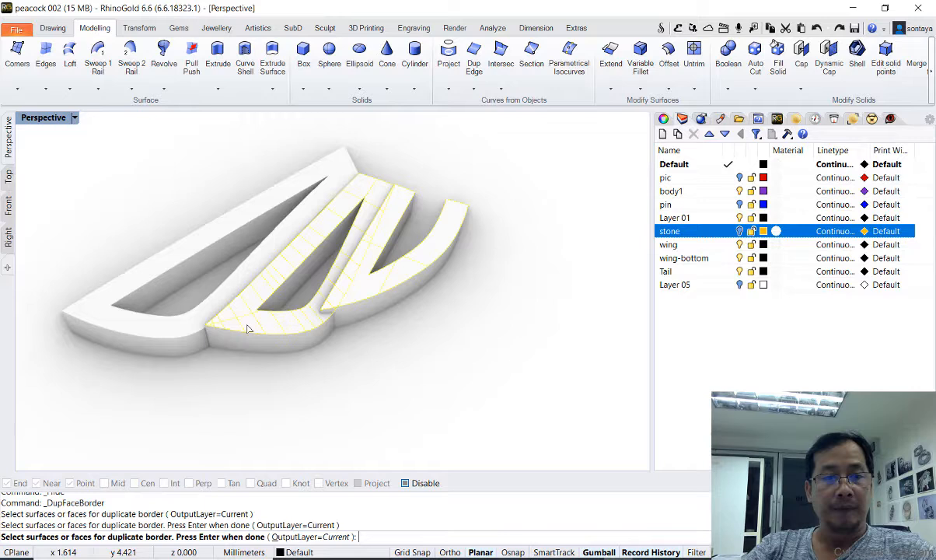
click(168, 332)
key(Return)
click(441, 343)
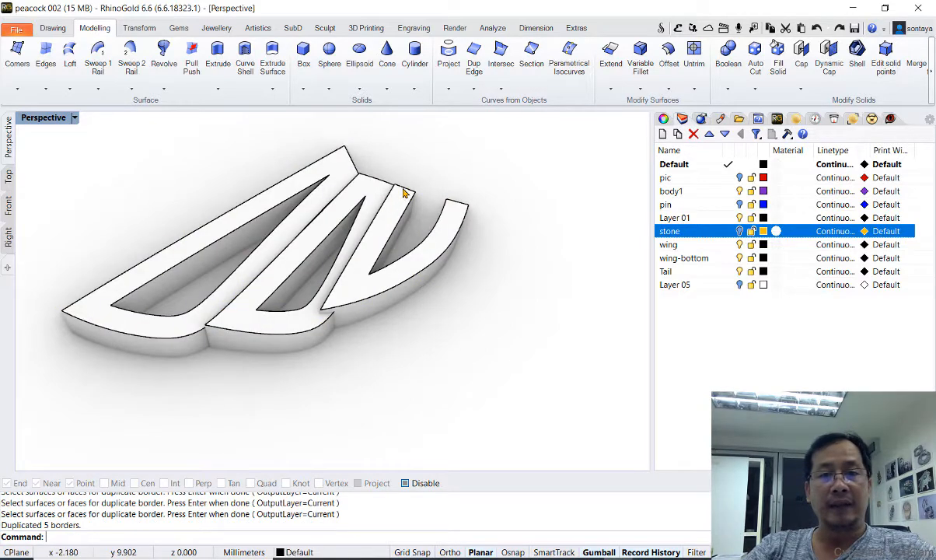
Try to isolate the duplicated border curves by hiding the frames, and undo the visibility changes.
click(427, 203)
click(438, 222)
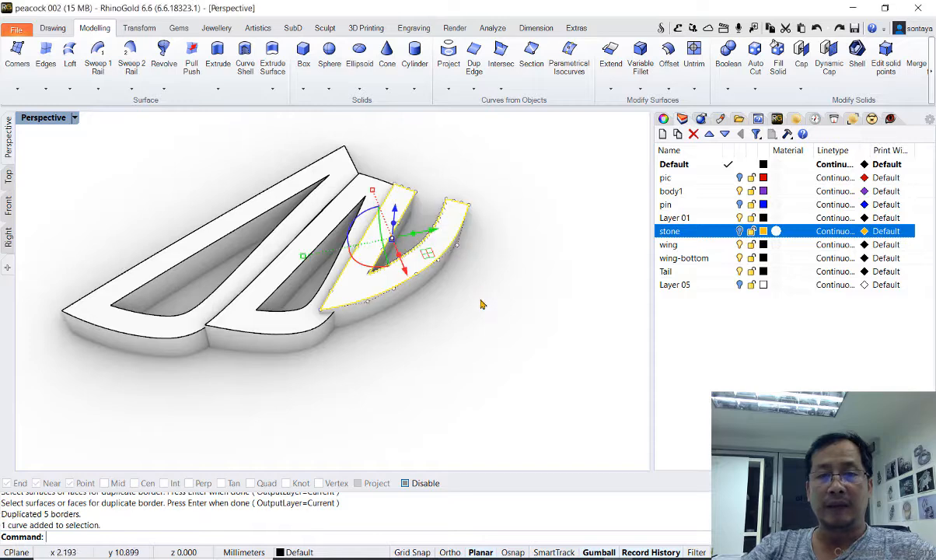
click(421, 352)
right_drag(435, 301, 446, 420)
right_drag(441, 283, 458, 270)
middle_click(447, 269)
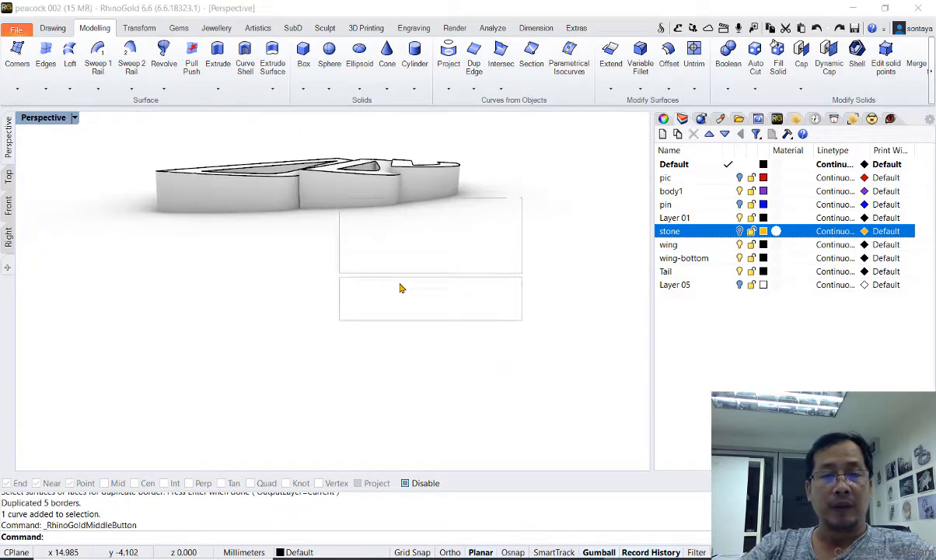
click(481, 243)
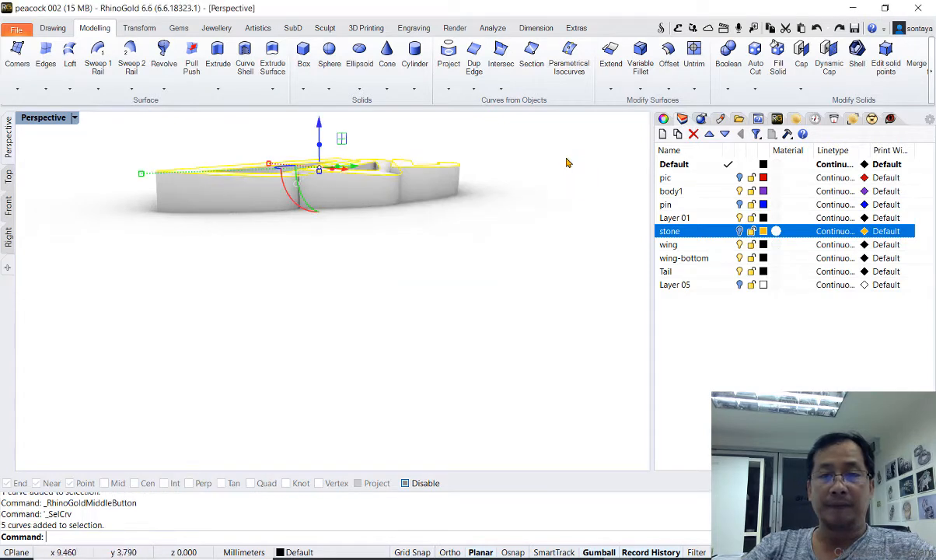
mouse_move(568, 159)
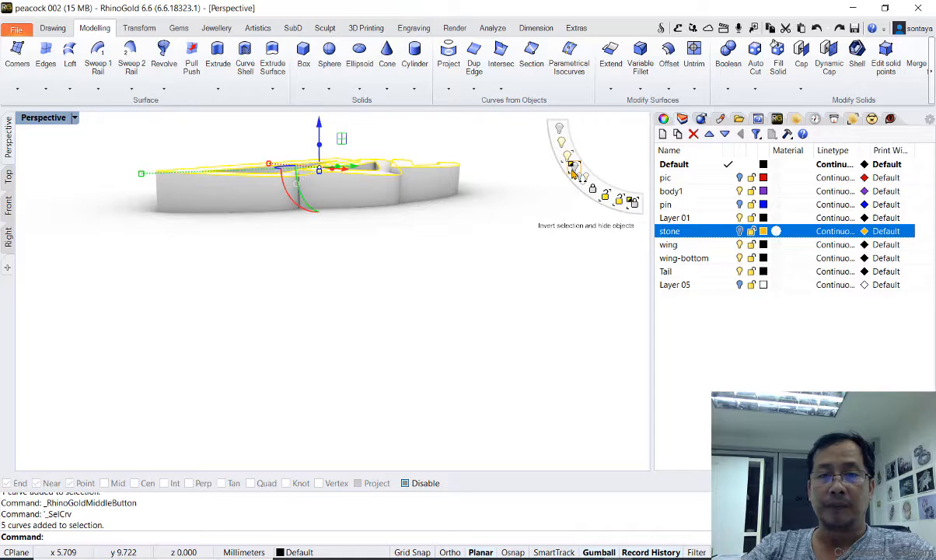
click(571, 173)
right_drag(481, 201, 446, 276)
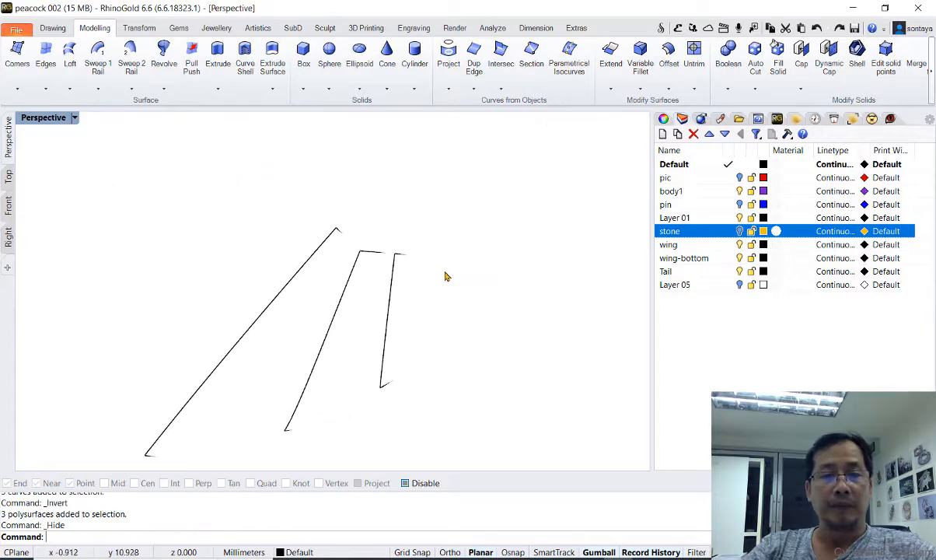
key(ctrl+z)
click(563, 155)
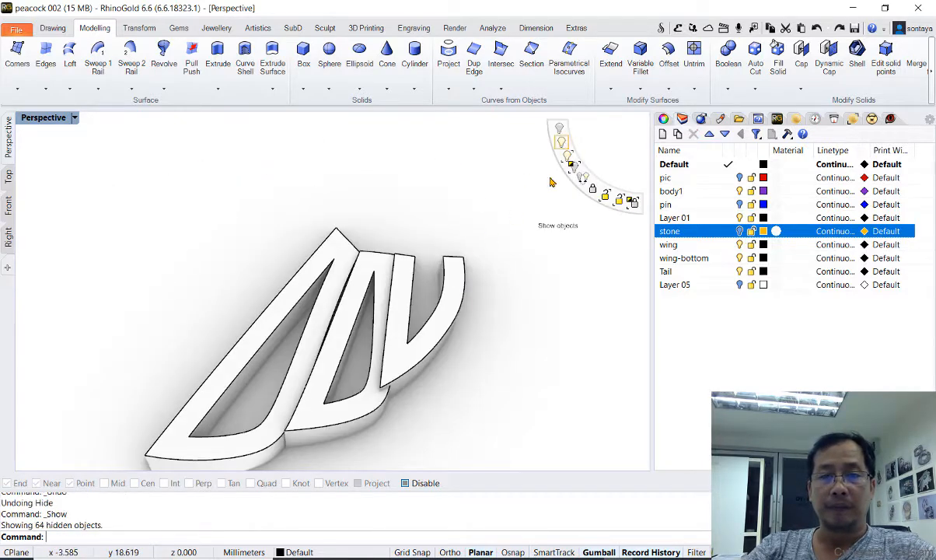
key(ctrl+z)
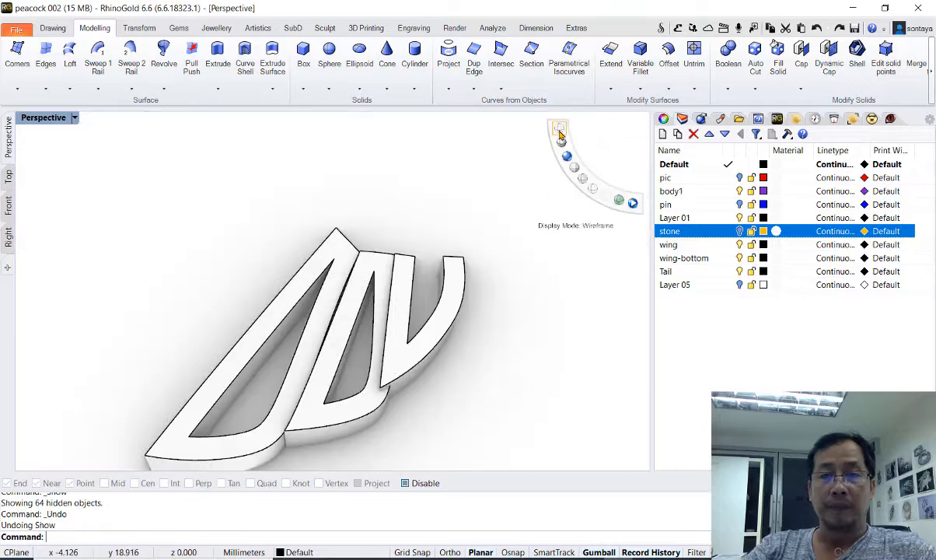
Set the Perspective view to Shaded display and isolate the duplicated border curves by hiding the three frames.
click(562, 143)
click(563, 143)
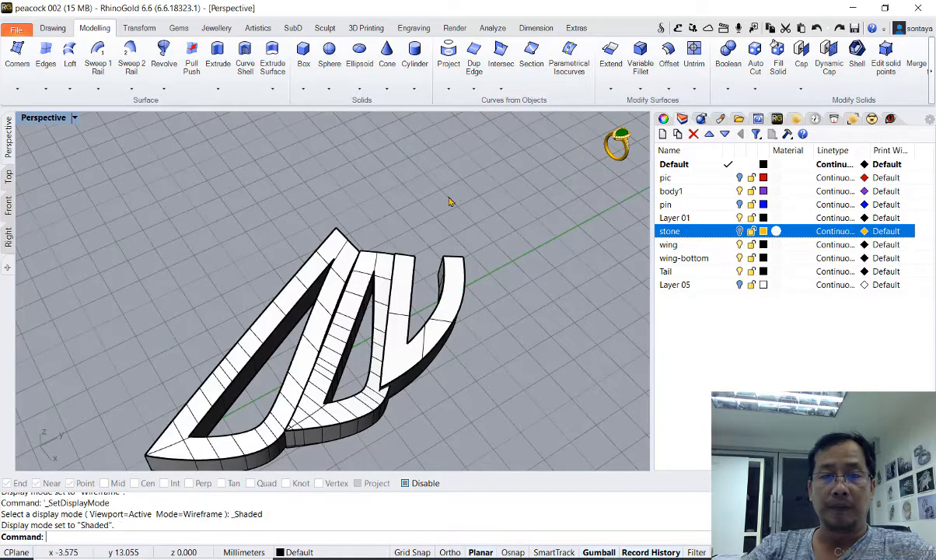
middle_click(424, 208)
click(495, 165)
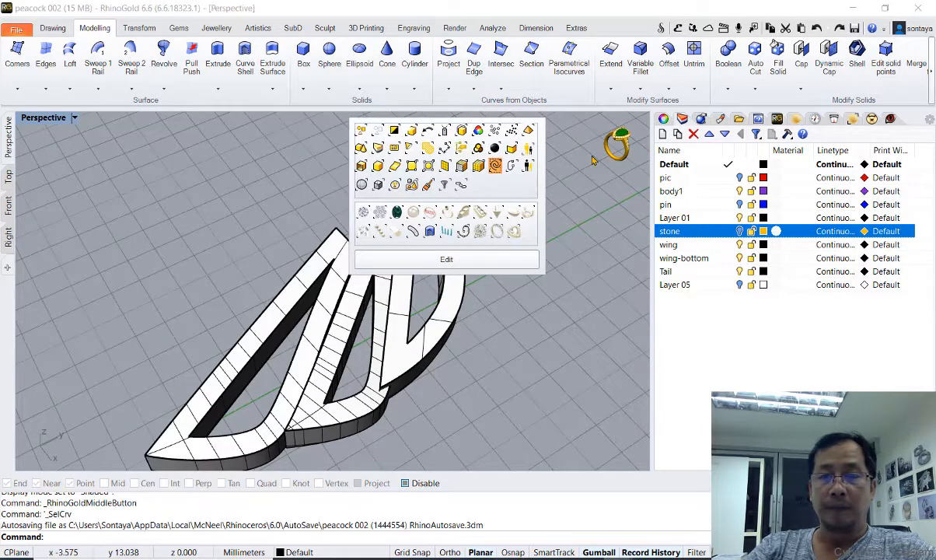
mouse_move(599, 166)
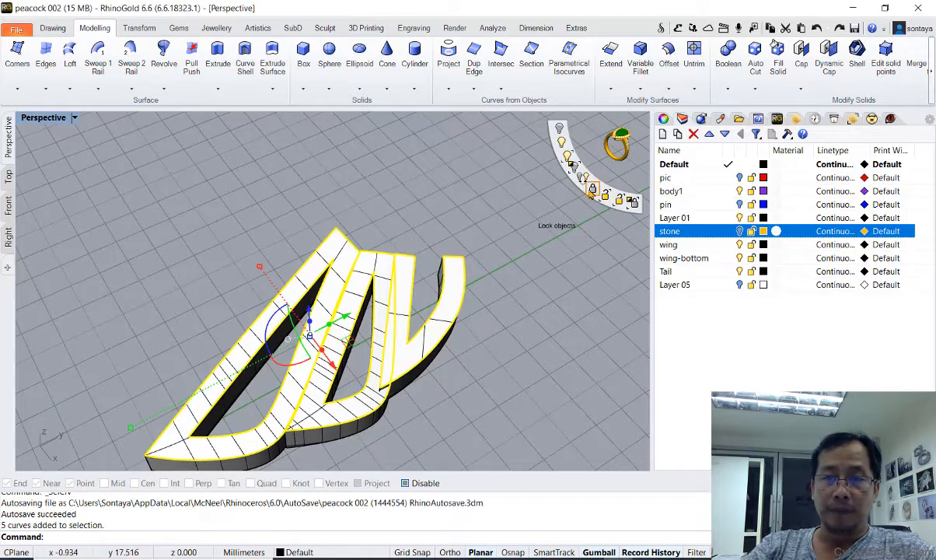
click(568, 155)
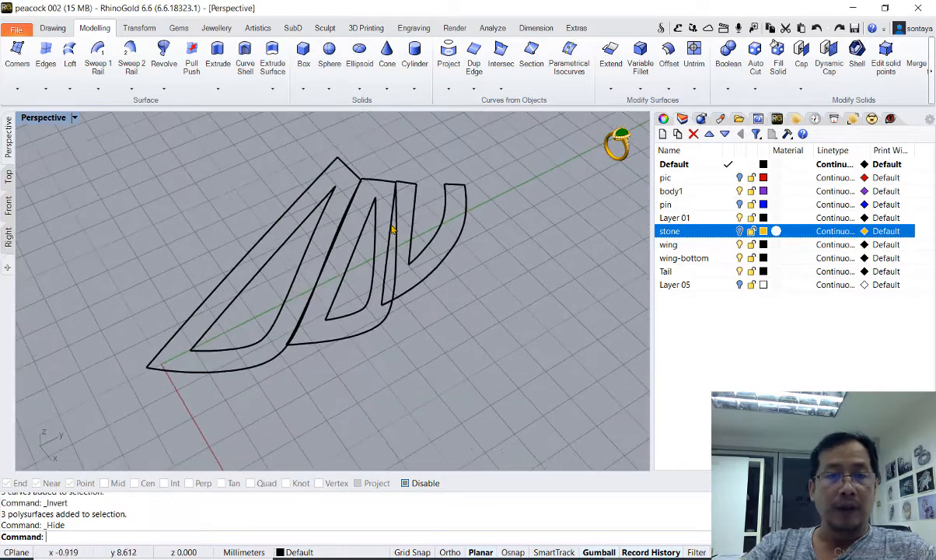
Delete the outer border curves of the two closed frames, keeping their inner opening curves.
click(329, 202)
click(353, 153)
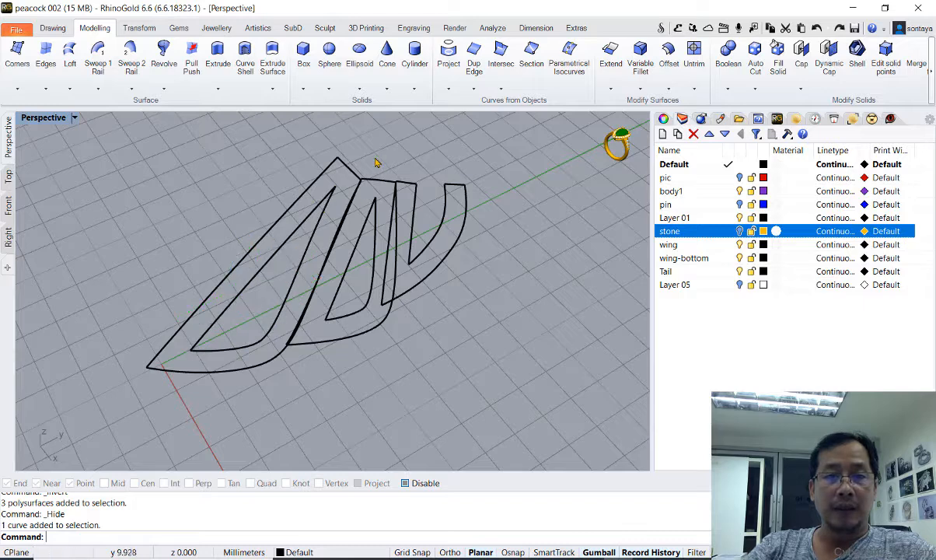
click(360, 192)
key(Delete)
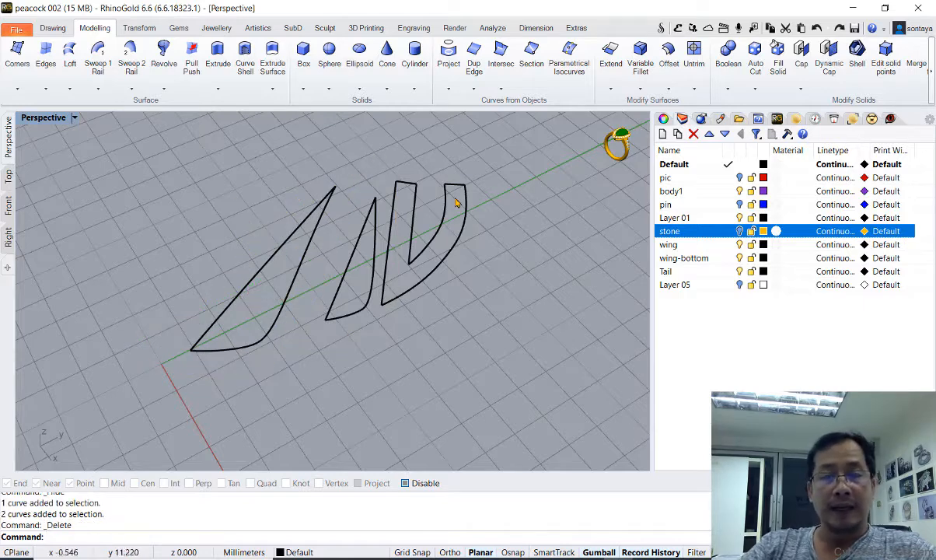
Draw a line snapped between the two inner sides of the open frame curve, just below its open end.
scroll(406, 202, up, 3)
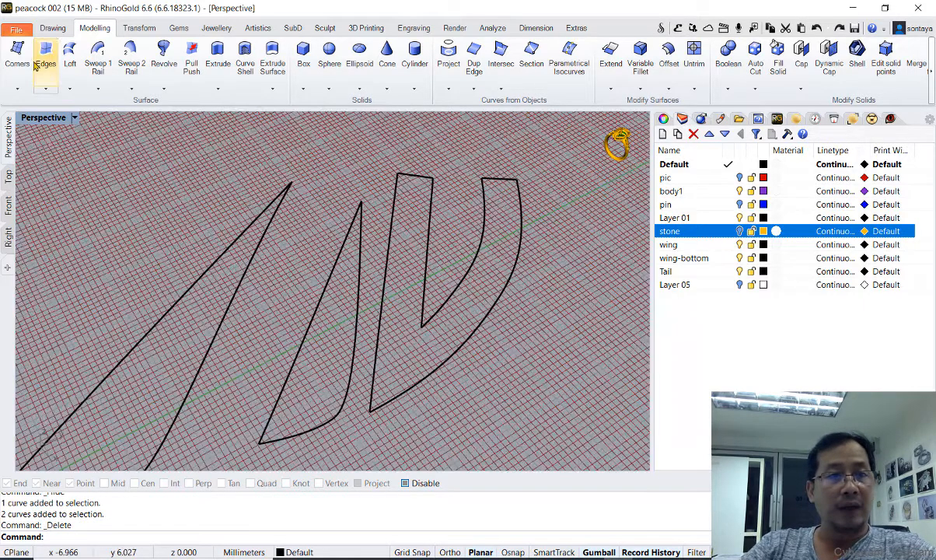
click(52, 28)
click(13, 55)
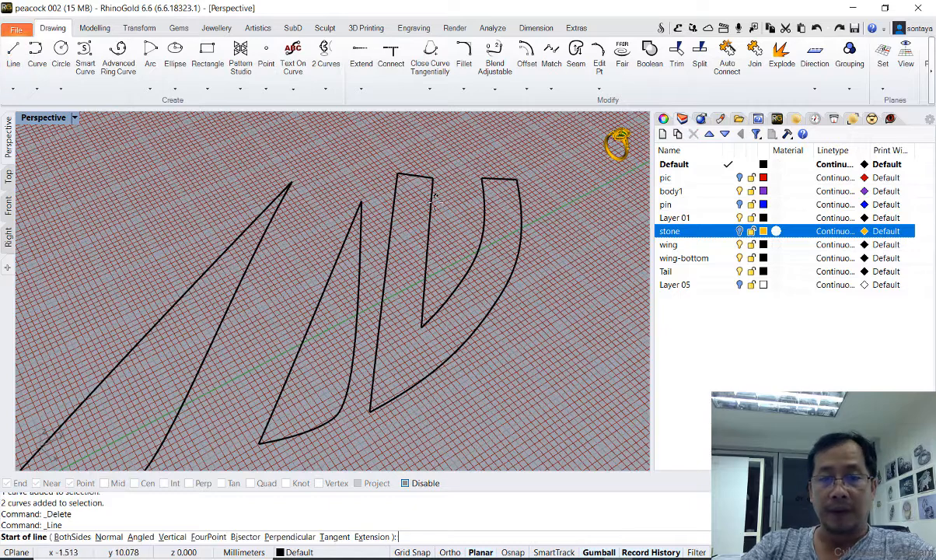
click(405, 482)
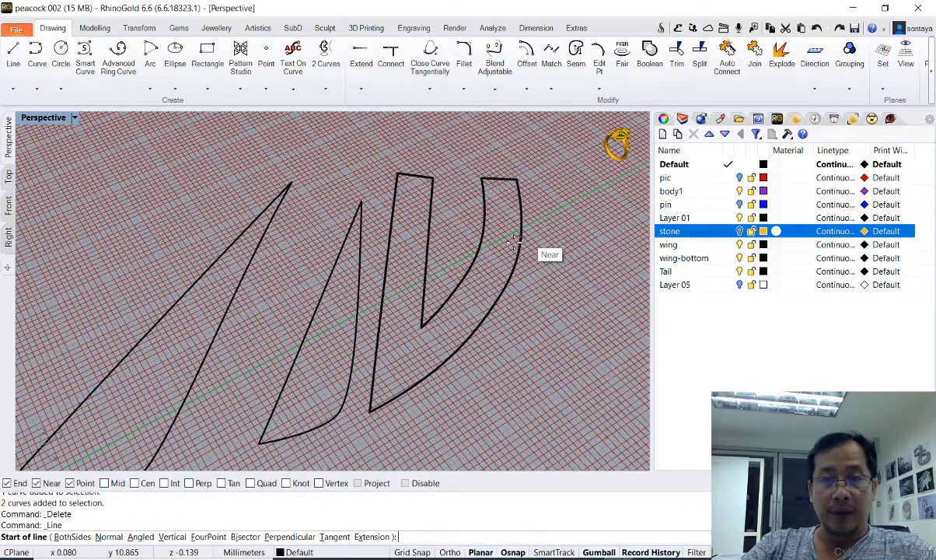
click(480, 204)
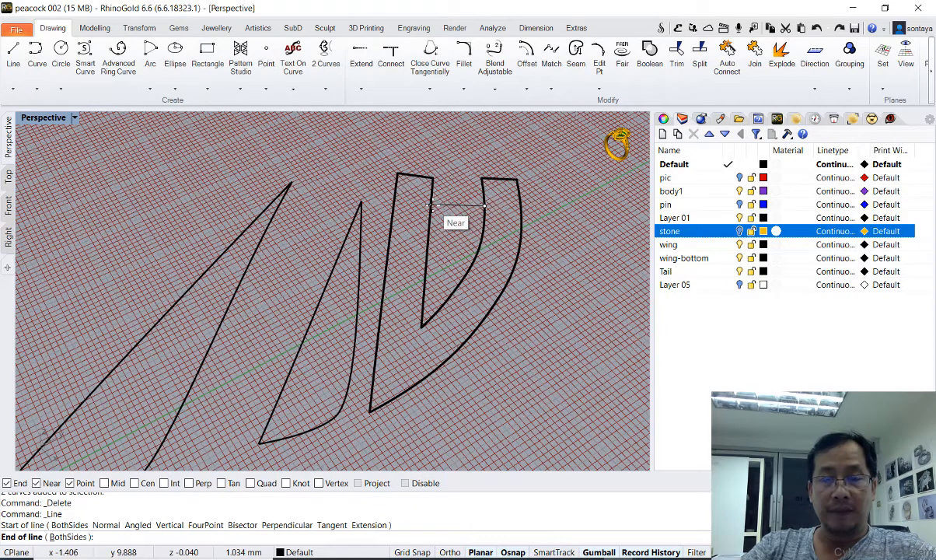
click(430, 205)
Apply a curve Boolean to the open frame curve and the closing line, keeping only the enclosed inner opening and deleting the input.
scroll(430, 204, down, 5)
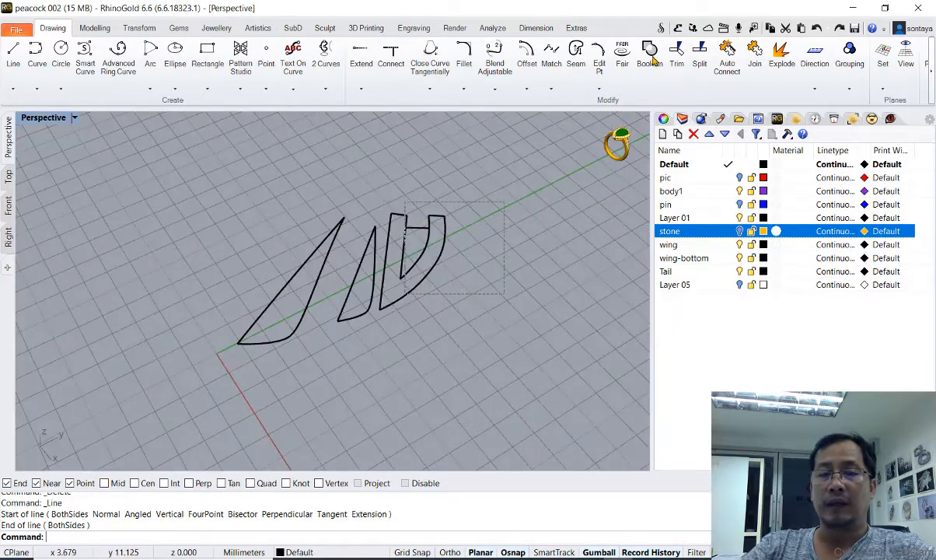
click(650, 56)
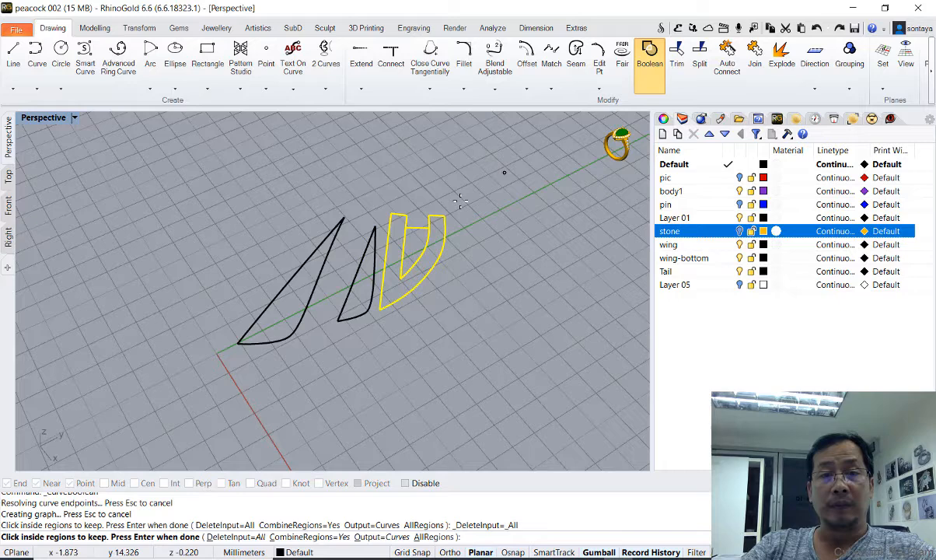
click(415, 245)
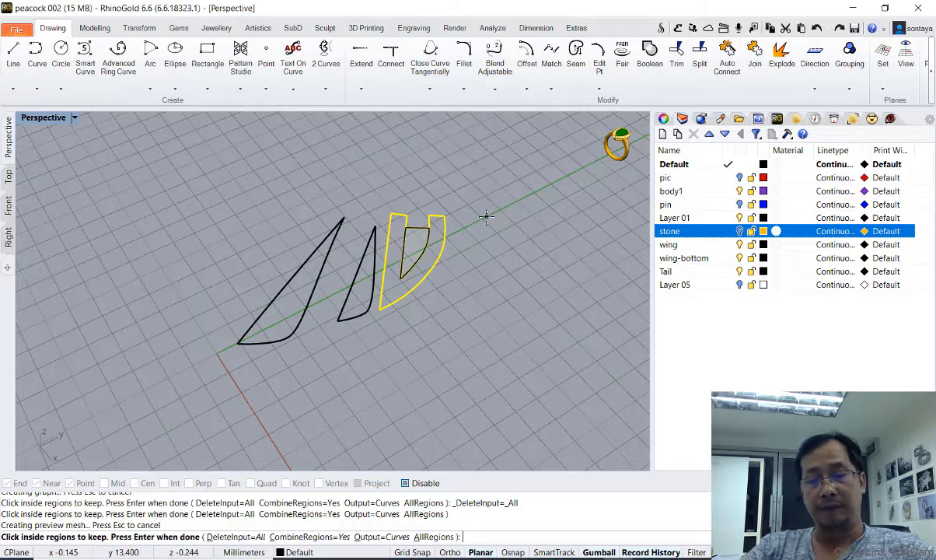
key(Return)
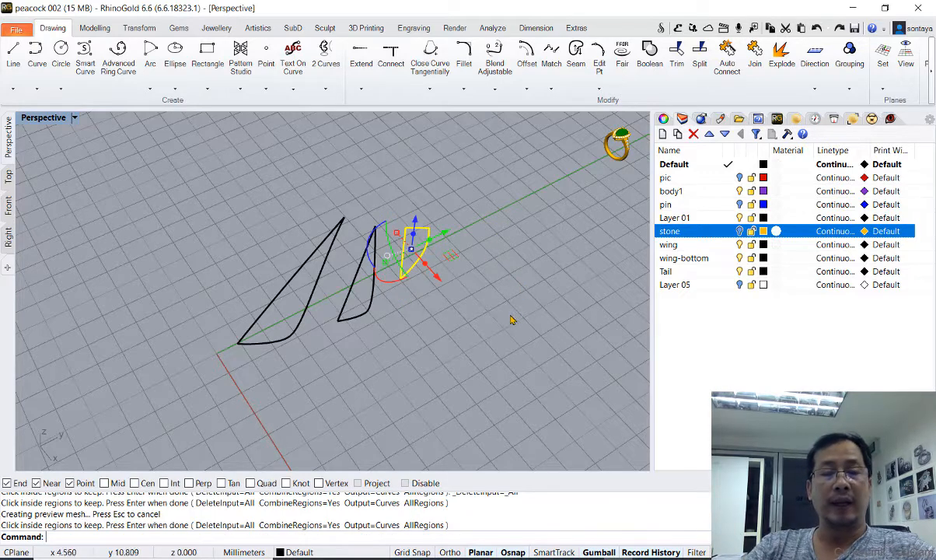
key(Escape)
Try to extrude the three opening curves downward as solids about 11 mm long, and undo the extrusion.
drag(258, 209, 260, 210)
right_drag(311, 234, 409, 225)
scroll(402, 222, down, 3)
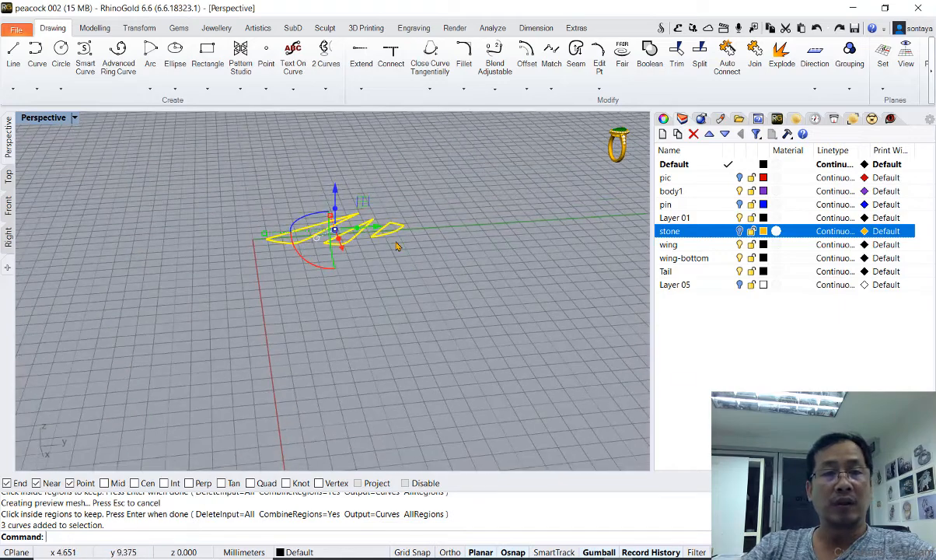
click(94, 28)
click(218, 62)
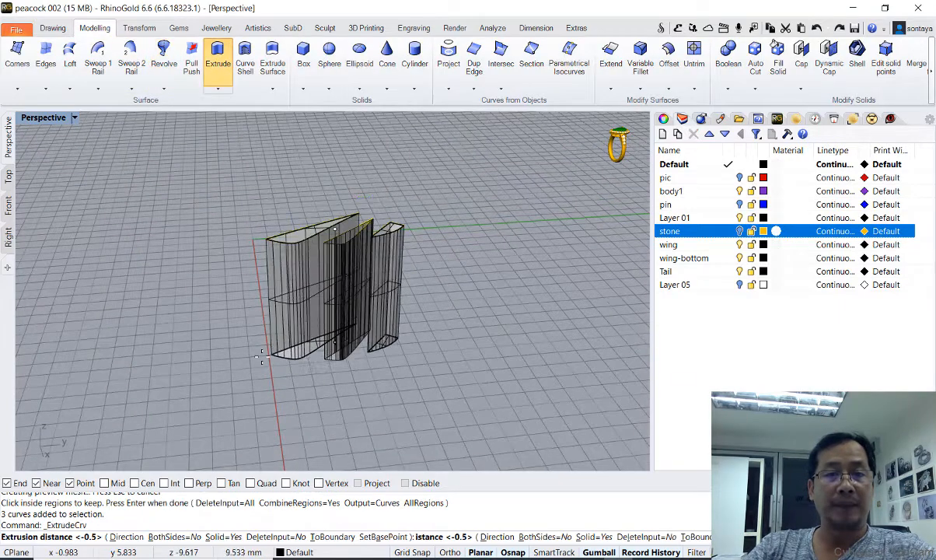
click(490, 319)
click(468, 308)
right_drag(453, 291, 450, 340)
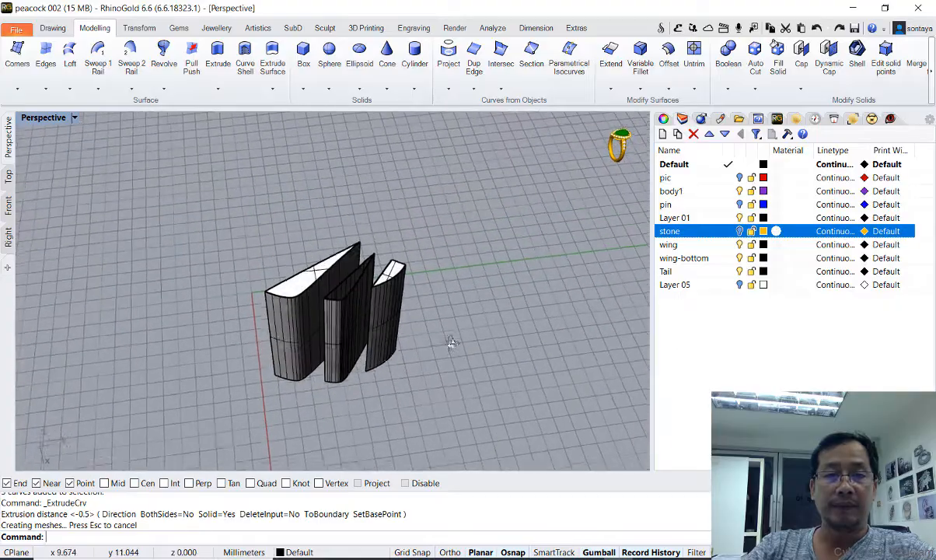
scroll(378, 307, up, 6)
right_drag(378, 307, 452, 343)
key(ctrl+z)
Rebuild the middle opening outline with a curve Boolean, keeping its inner region and deleting the input curve.
shift+right_drag(476, 201, 446, 306)
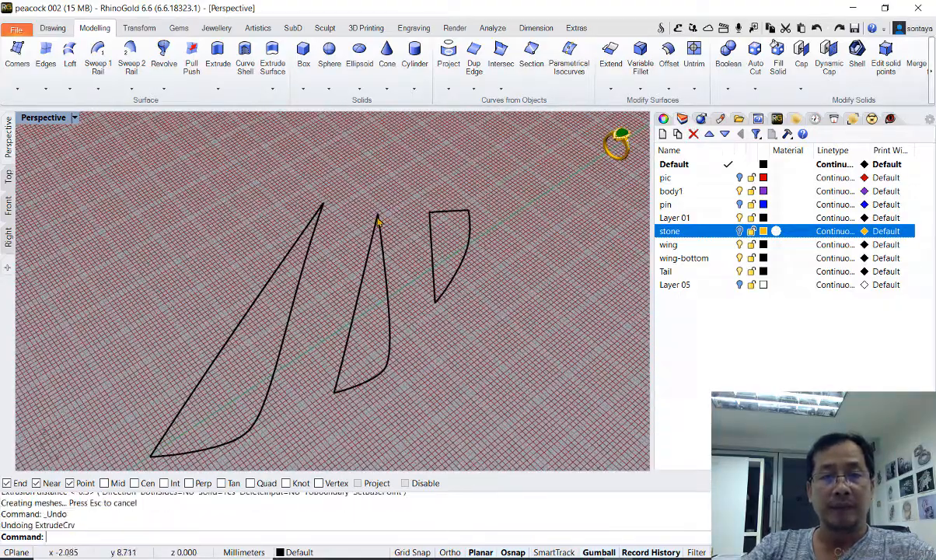
scroll(378, 224, up, 6)
scroll(407, 215, down, 4)
click(479, 241)
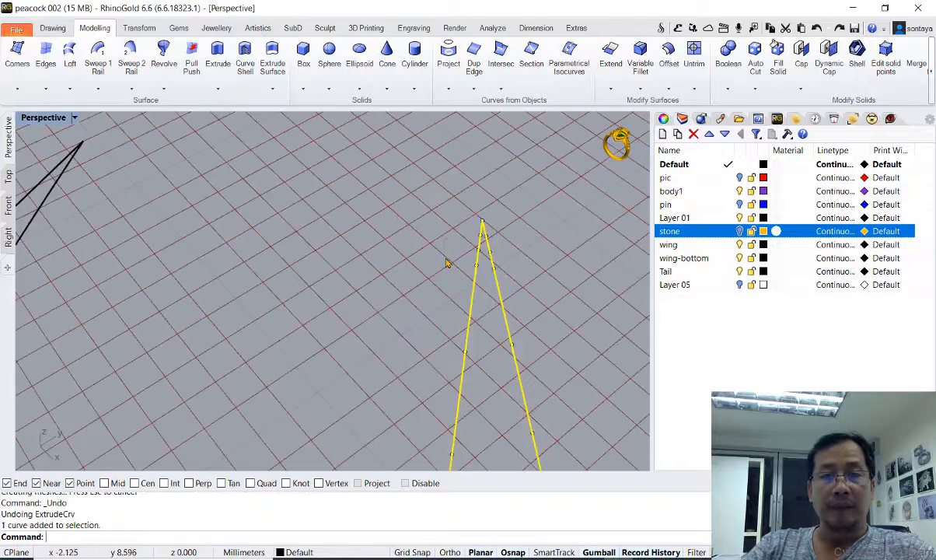
scroll(408, 230, down, 3)
scroll(395, 226, up, 2)
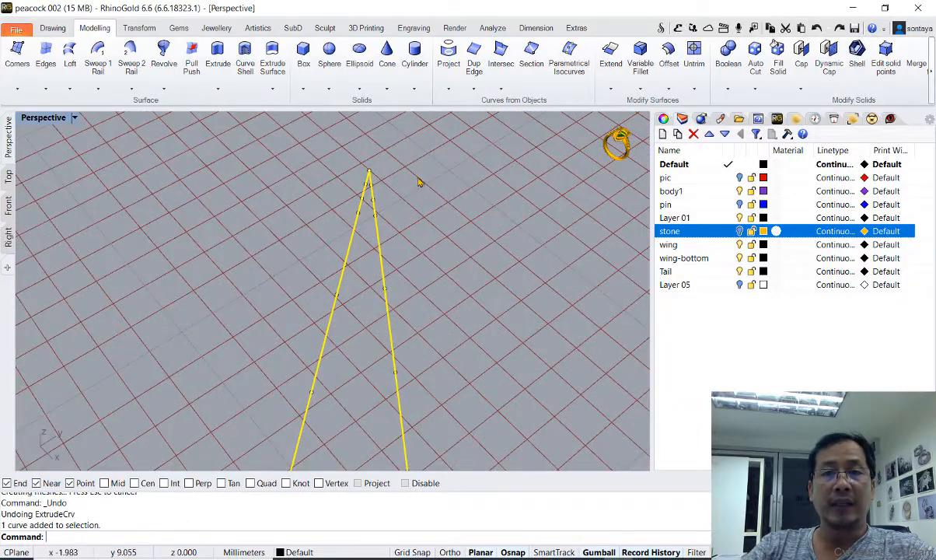
scroll(402, 239, down, 5)
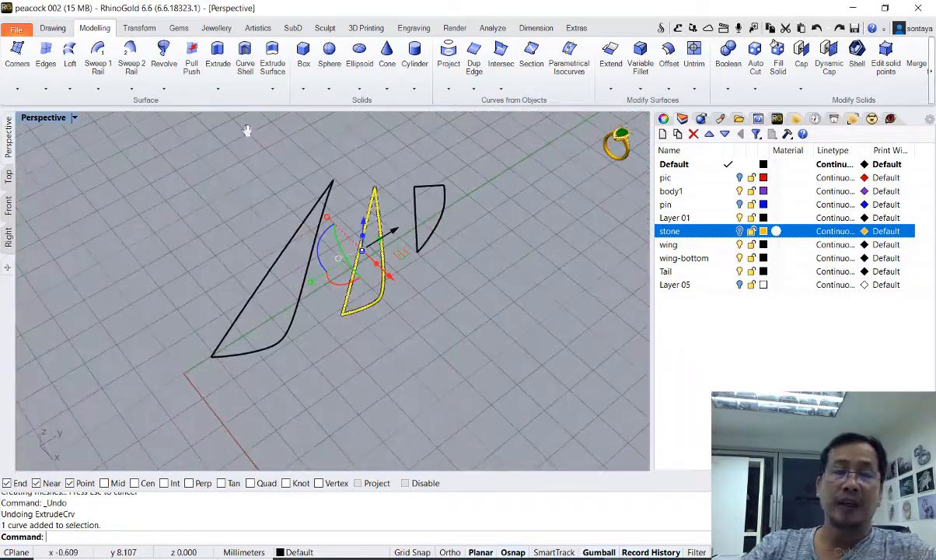
click(48, 28)
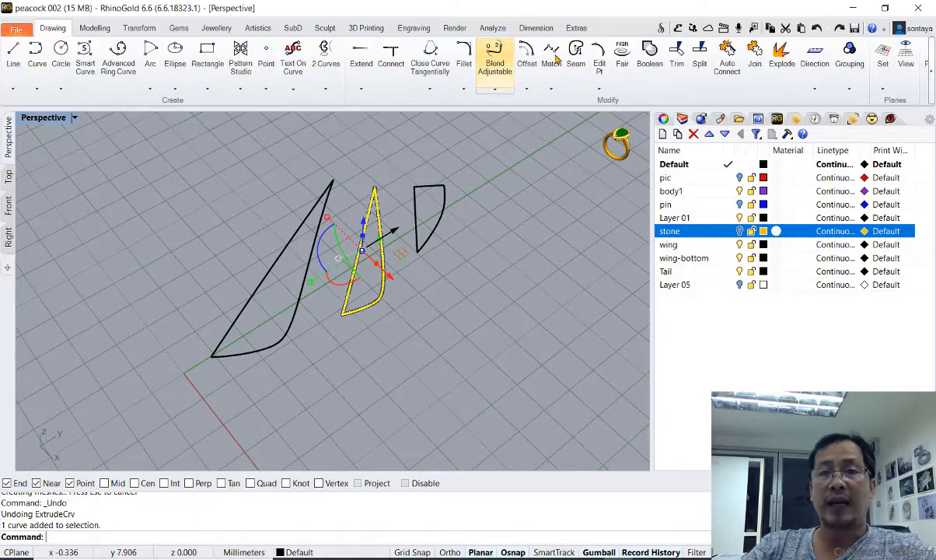
click(650, 56)
click(370, 260)
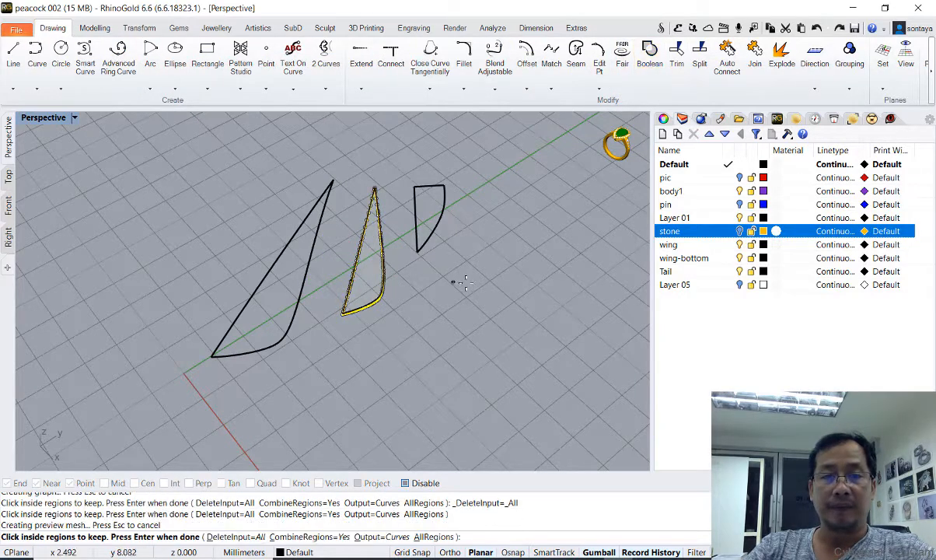
key(Return)
click(476, 284)
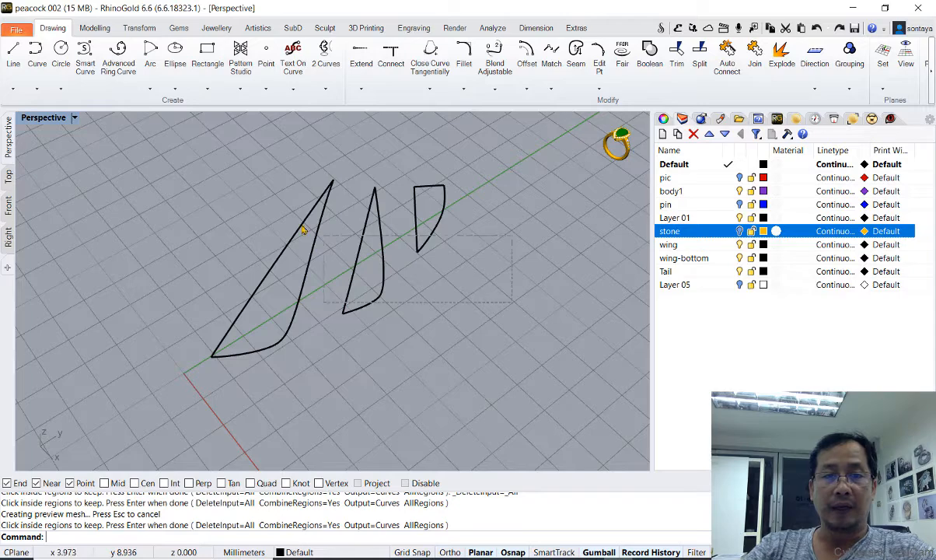
Extrude the three opening curves downward into solids and delete the source curves.
key(ctrl+a)
scroll(292, 211, down, 6)
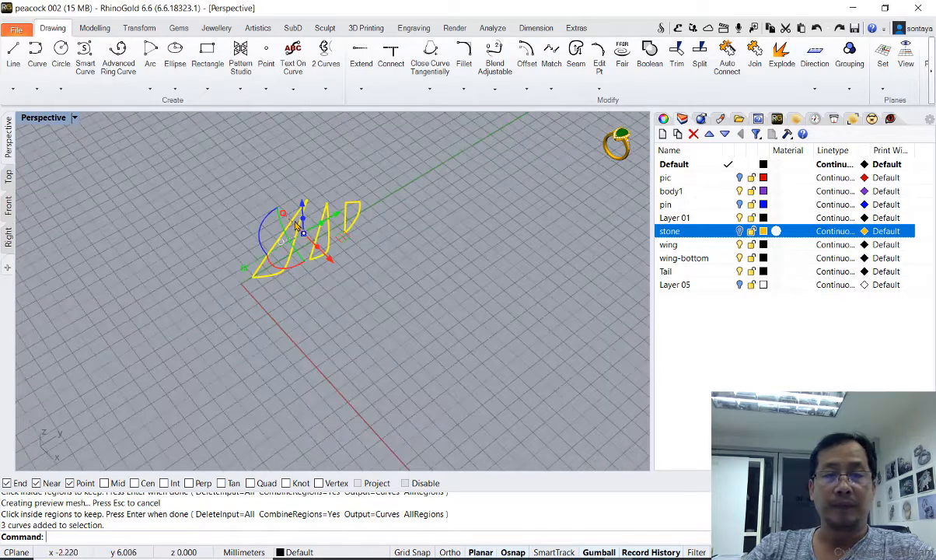
right_drag(299, 219, 265, 159)
click(100, 30)
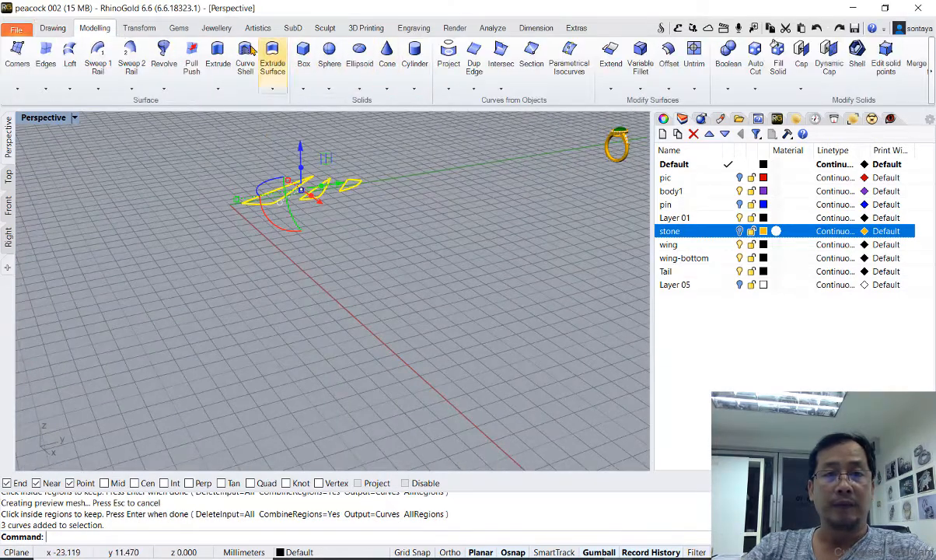
click(218, 62)
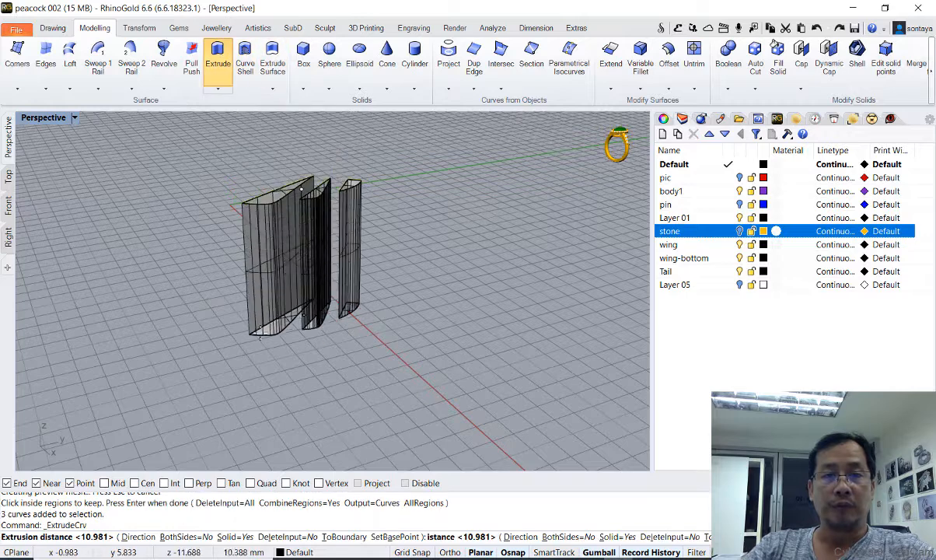
right_click(418, 247)
drag(217, 165, 435, 233)
key(Delete)
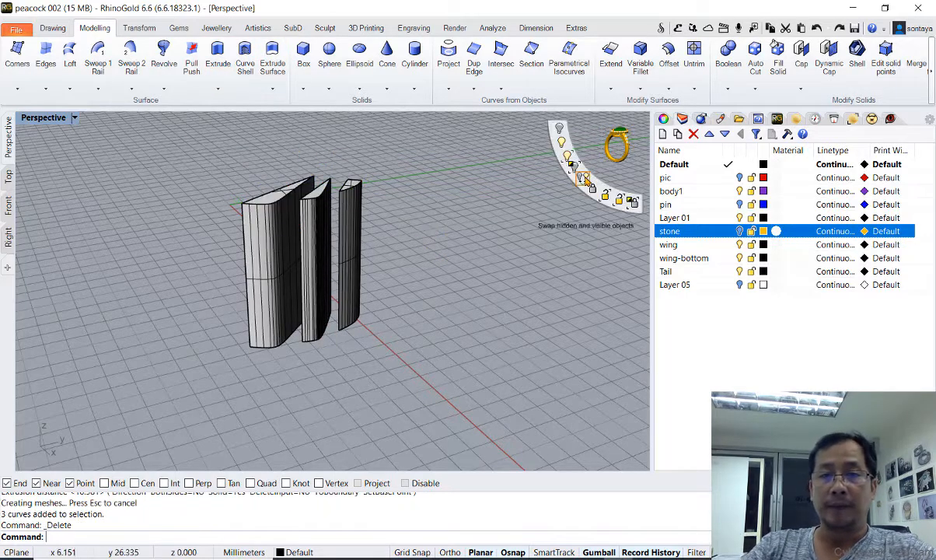
Isolate the tail base together with the three extruded solids by hiding it and swapping hidden and visible objects.
click(551, 169)
right_drag(299, 227, 313, 305)
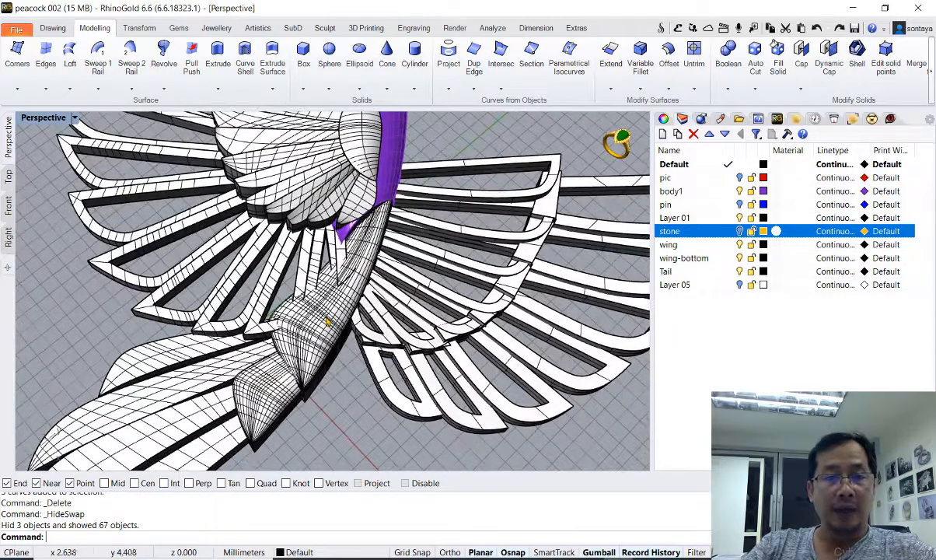
click(316, 300)
click(560, 130)
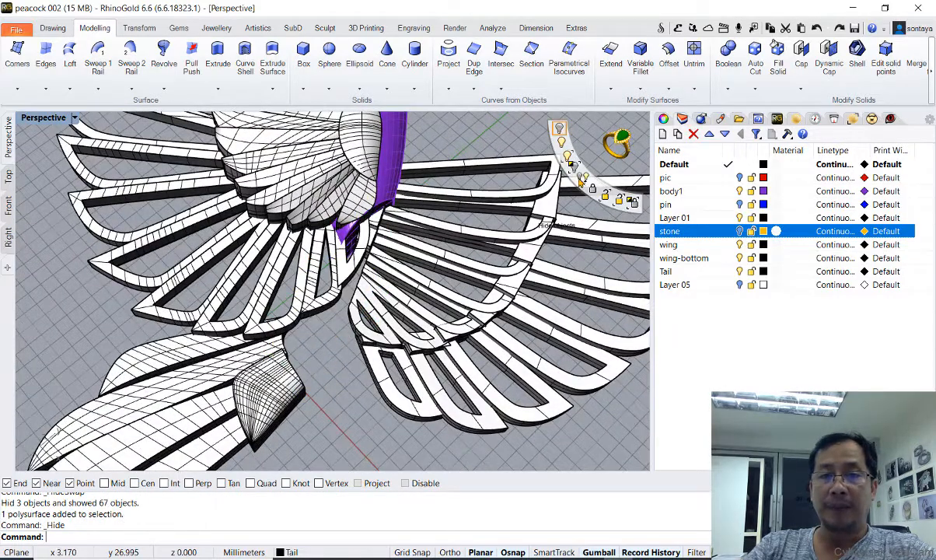
click(580, 176)
Move the three extruded solids upward so they pass completely through the tail base.
right_drag(418, 286, 388, 311)
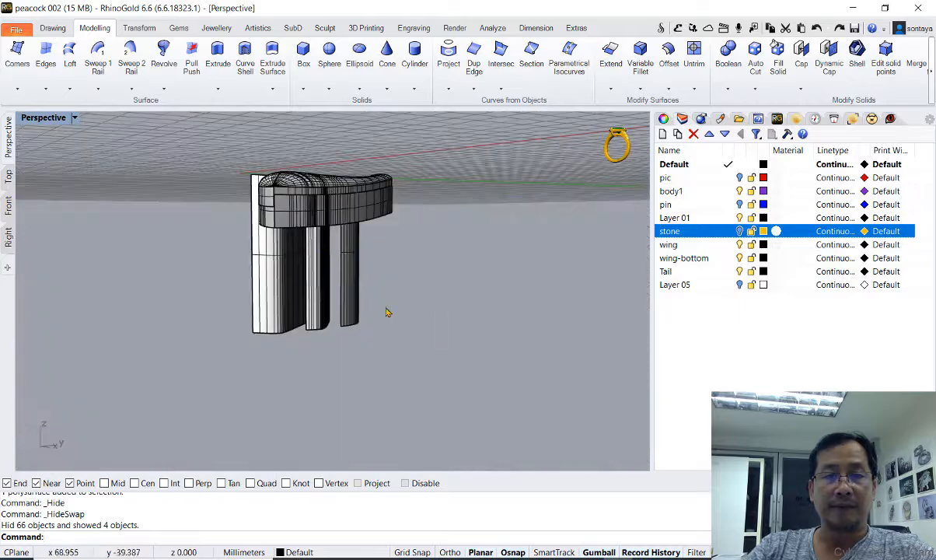
drag(391, 313, 282, 268)
drag(305, 210, 304, 192)
click(231, 161)
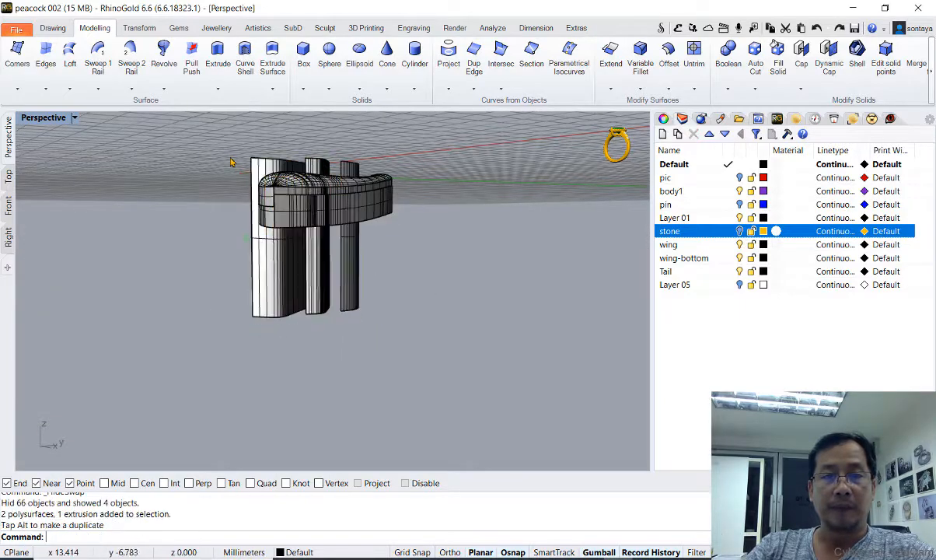
Subtract the three extruded solids from the tail base with Boolean Difference.
right_drag(232, 161, 358, 253)
click(729, 90)
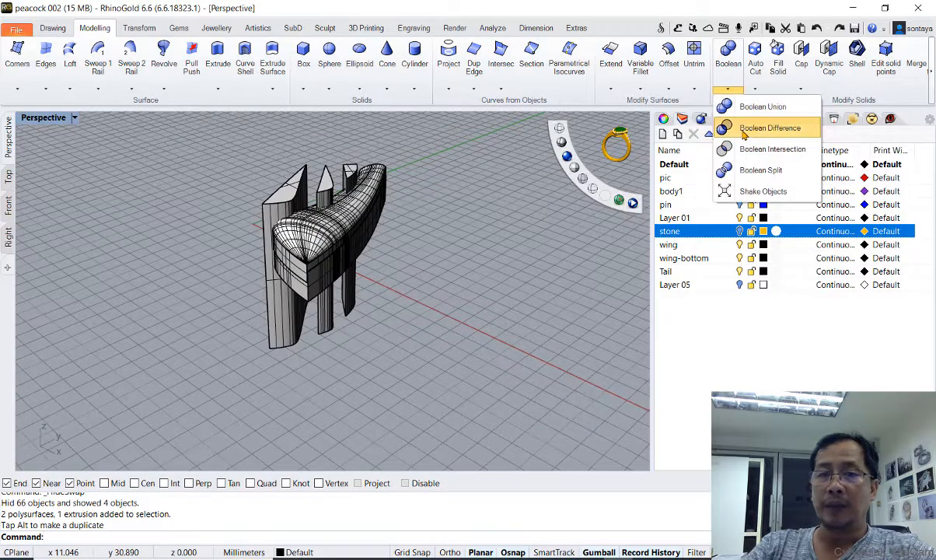
click(742, 130)
right_drag(427, 352, 397, 251)
click(362, 213)
right_click(361, 212)
drag(164, 138, 369, 391)
right_click(437, 253)
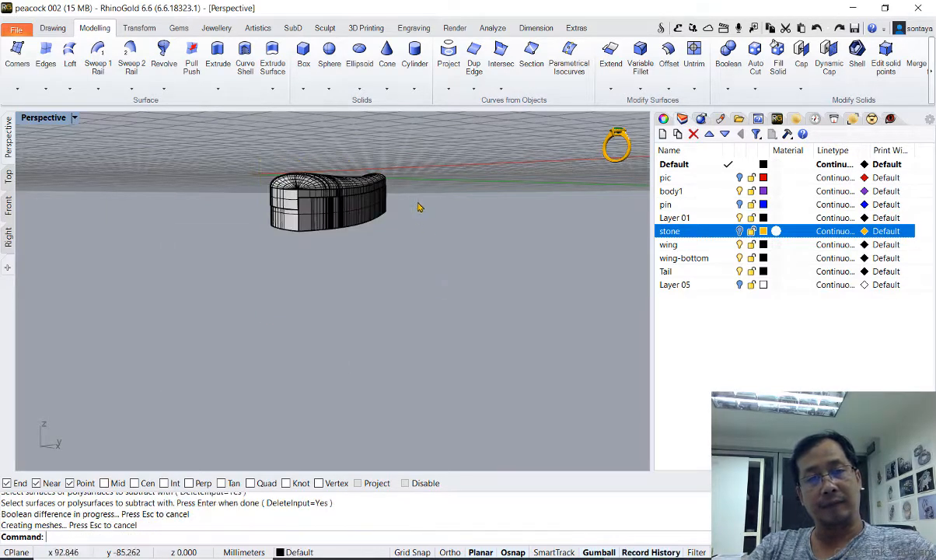
Show all hidden objects to check the cut tail base, and undo both the showing and the Boolean difference.
right_drag(397, 196, 436, 304)
mouse_move(591, 172)
click(561, 147)
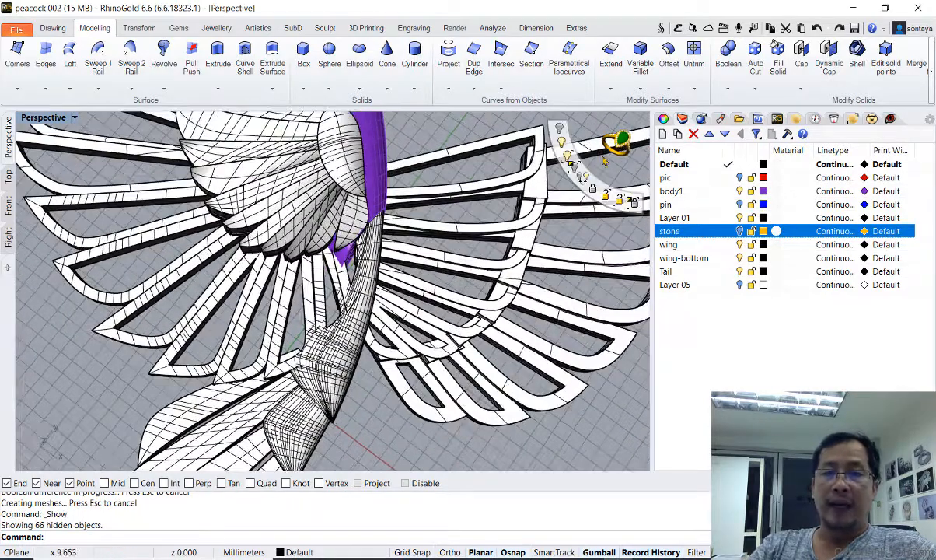
scroll(342, 265, up, 2)
key(ctrl+z)
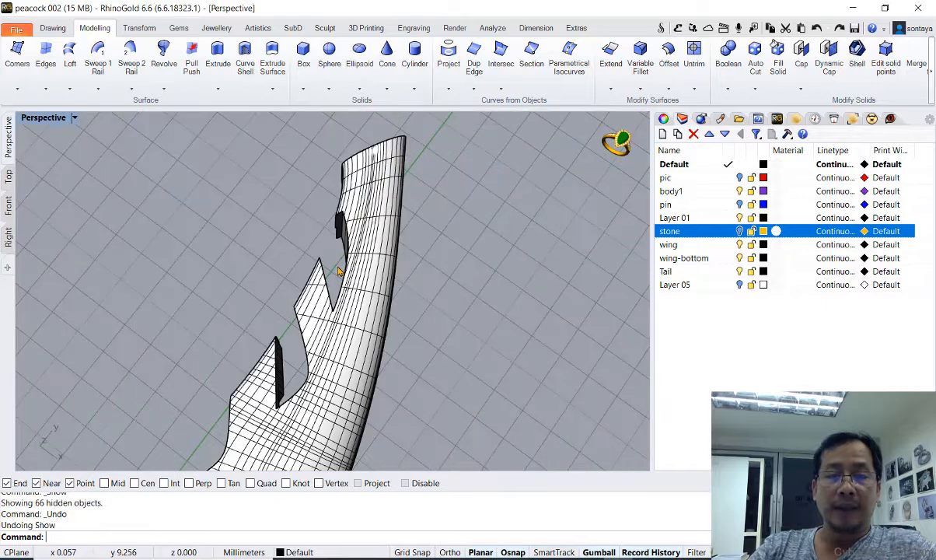
key(ctrl+z)
click(458, 283)
scroll(443, 269, down, 5)
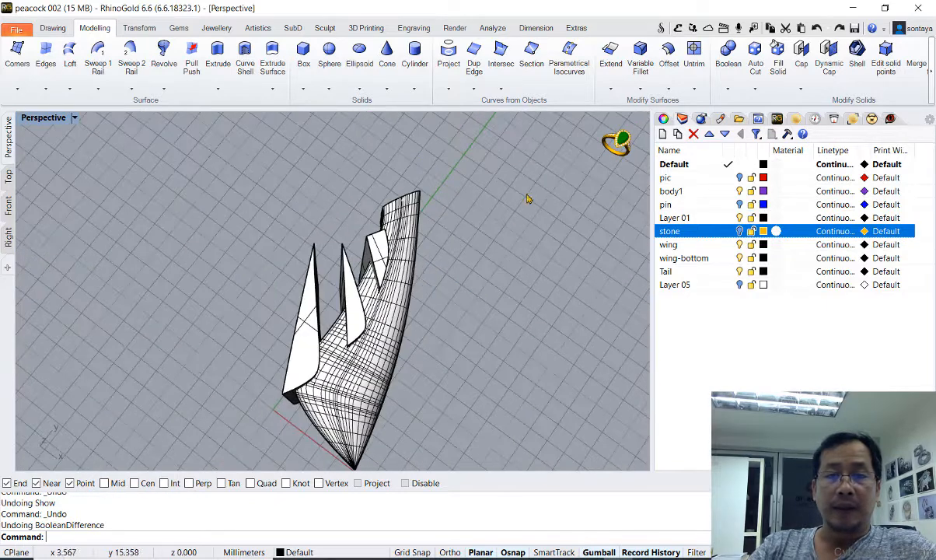
Isolate the purple body and the protruding wing-bottom frame pieces together with the tail base and three extruded solids, using Hide and Hide Swap.
click(582, 178)
scroll(365, 257, up, 2)
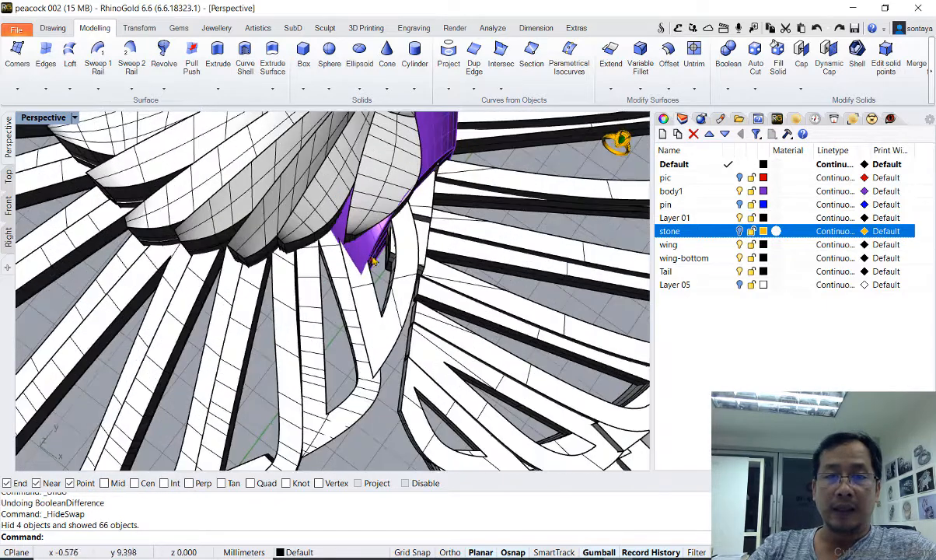
click(365, 257)
shift+click(422, 253)
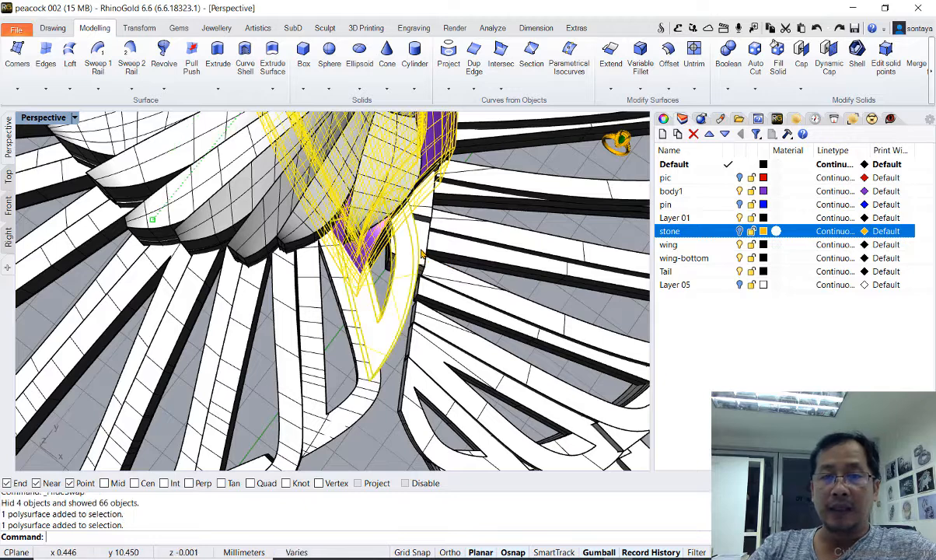
click(381, 273)
scroll(399, 248, up, 5)
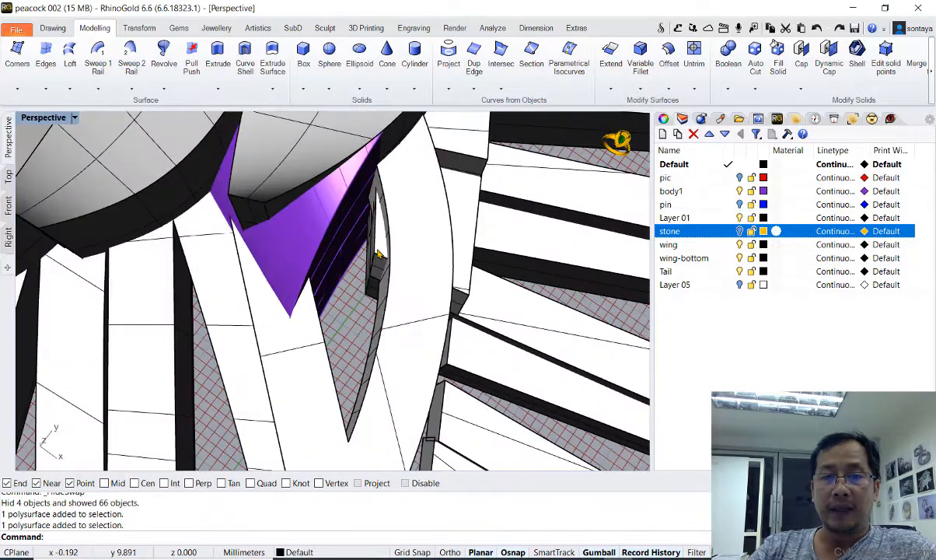
click(374, 263)
shift+click(369, 287)
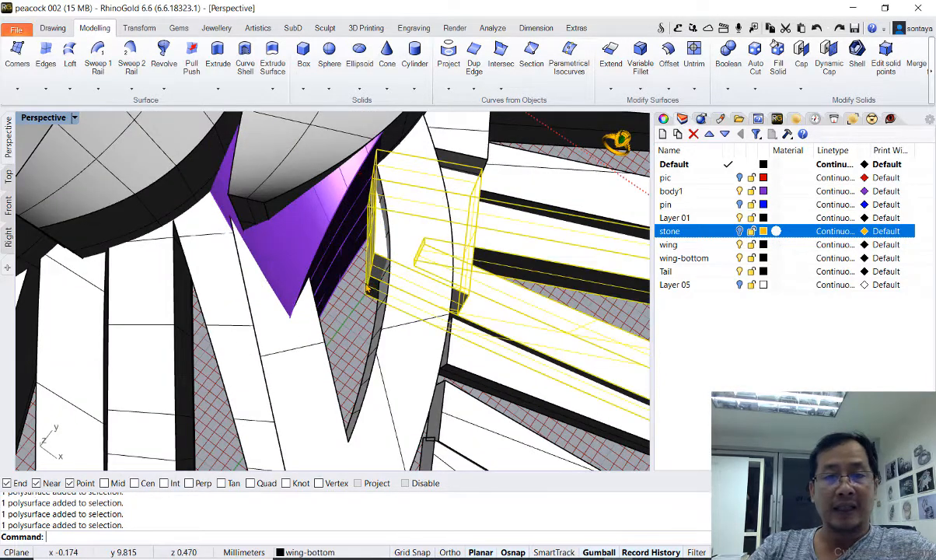
shift+click(334, 253)
scroll(335, 253, down, 5)
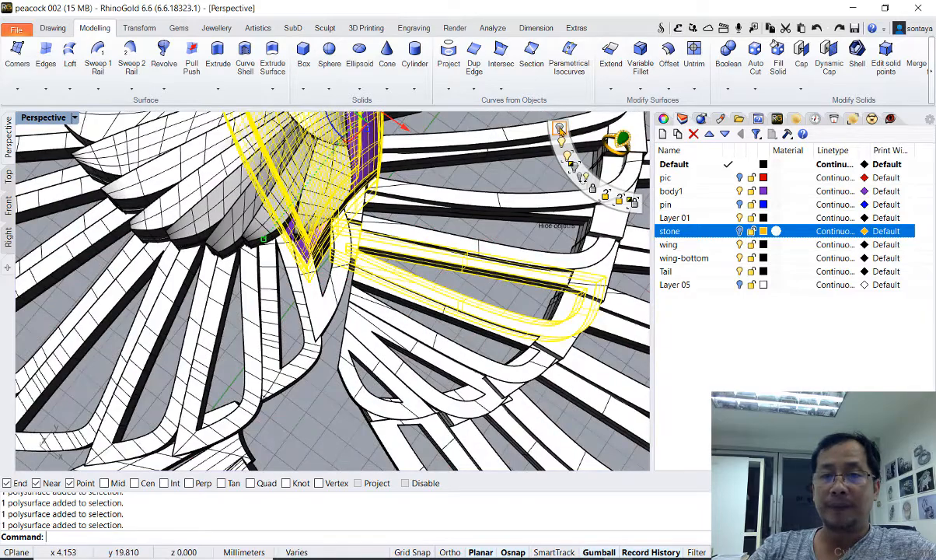
click(560, 128)
click(576, 169)
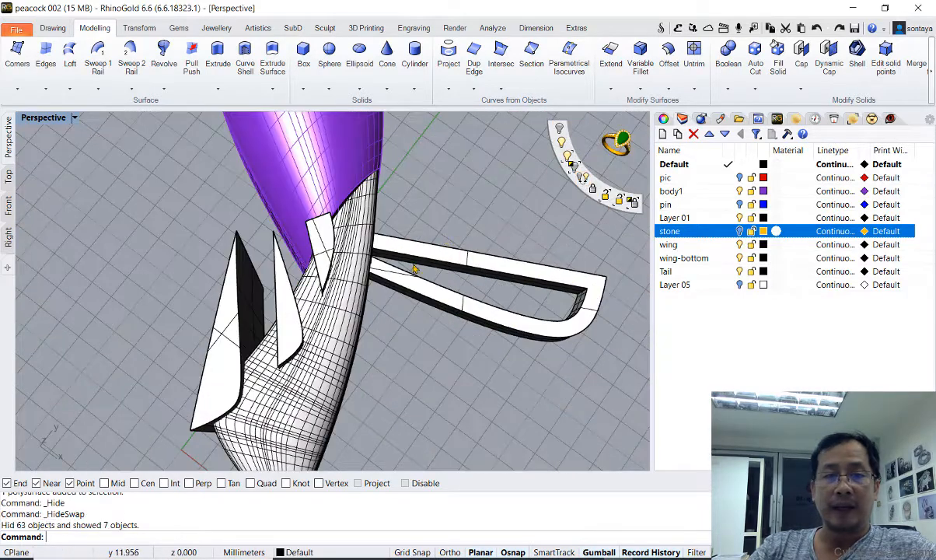
Group the three extruded solids that pass through the tail base.
right_drag(350, 249, 412, 187)
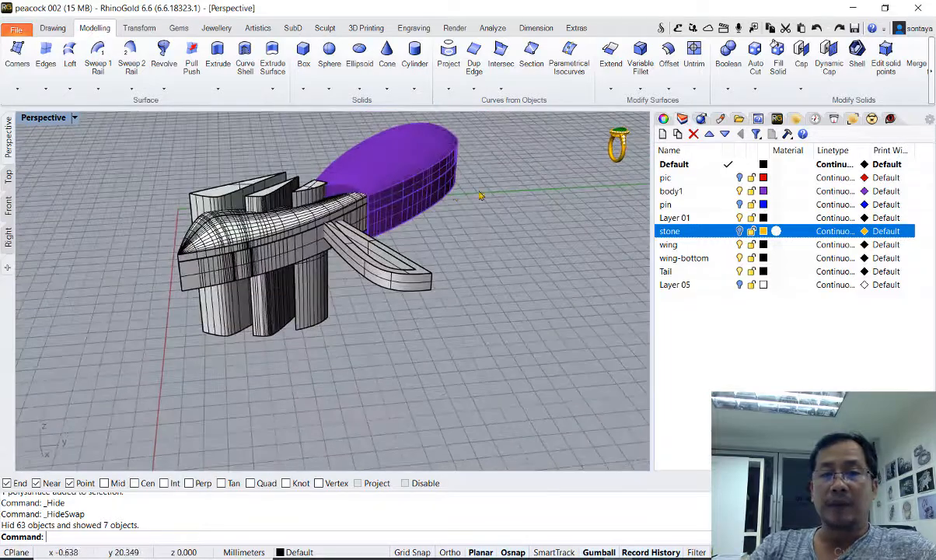
click(311, 280)
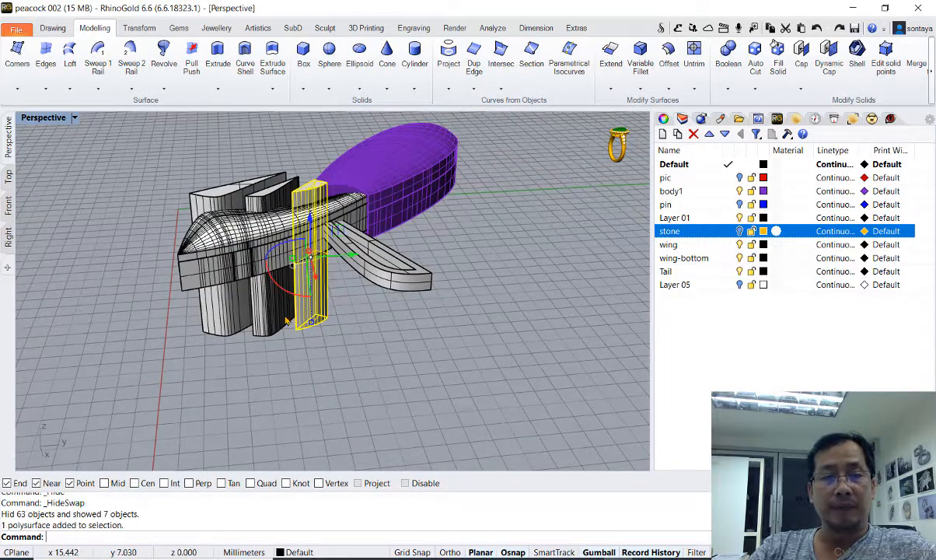
shift+click(268, 300)
shift+click(238, 331)
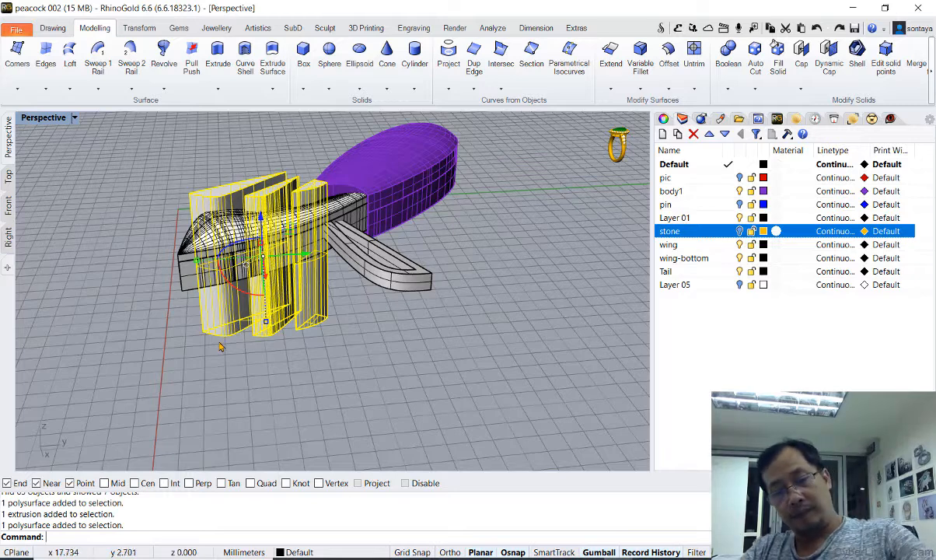
key(ctrl+g)
click(390, 359)
click(282, 307)
click(352, 334)
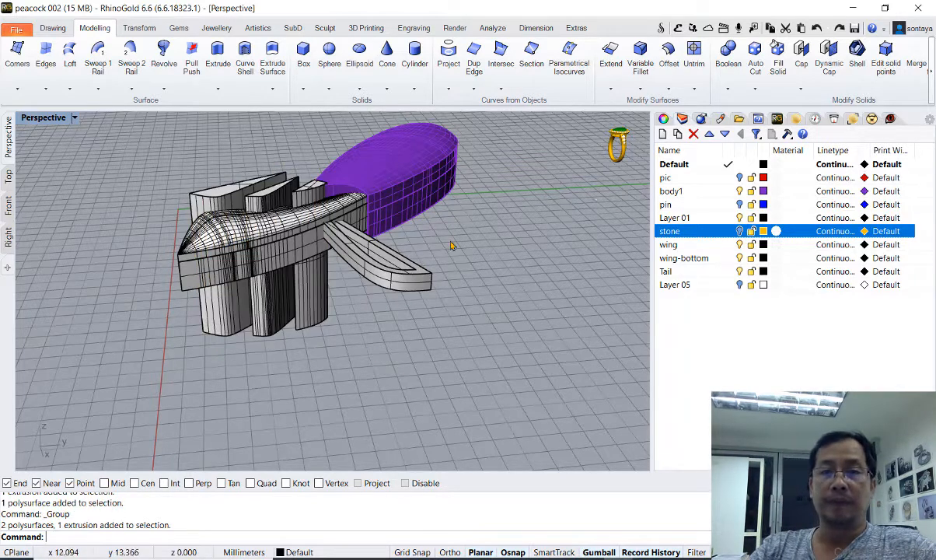
Subtract the grouped extruded solids from the tail base, purple body and wing-bottom frame pieces with Boolean Difference, deleting the input solids.
click(728, 92)
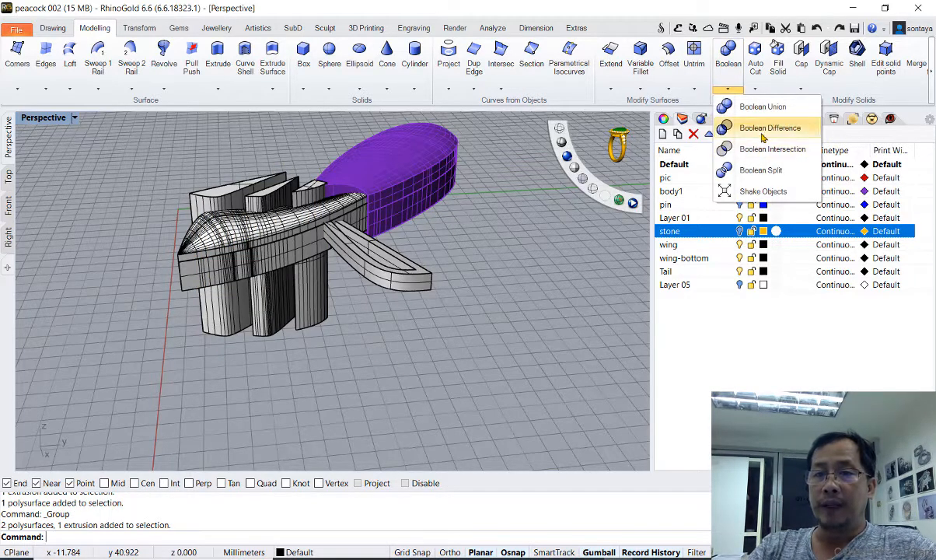
click(721, 126)
scroll(228, 163, down, 3)
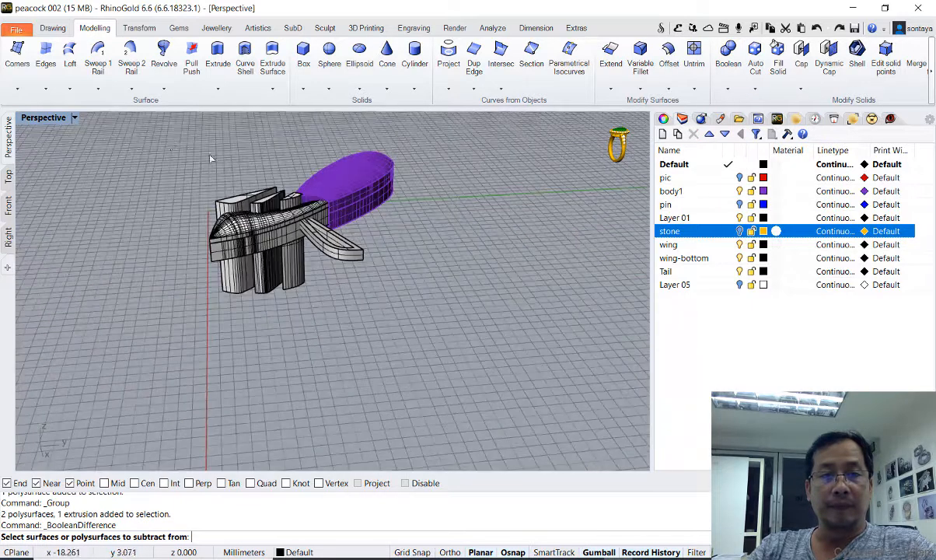
drag(161, 143, 462, 342)
ctrl+click(300, 289)
key(Return)
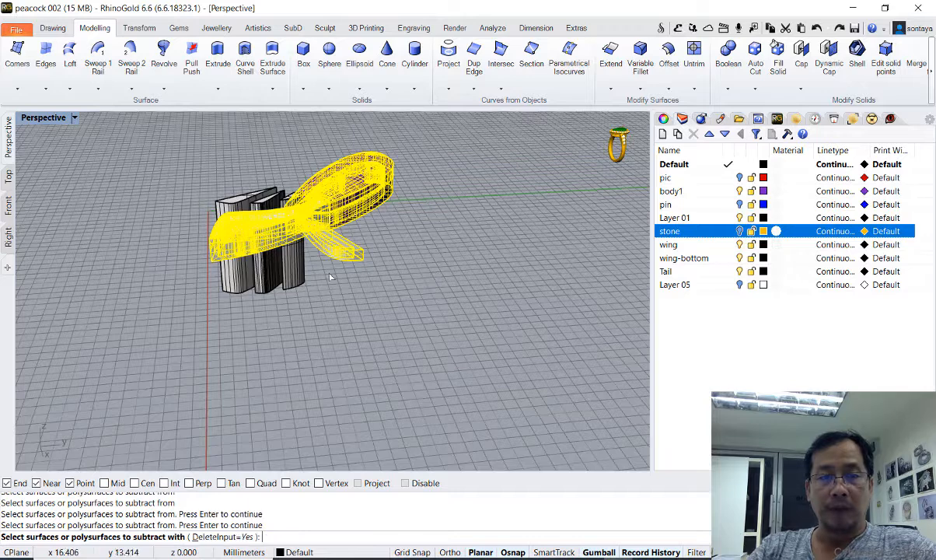
click(297, 283)
key(Return)
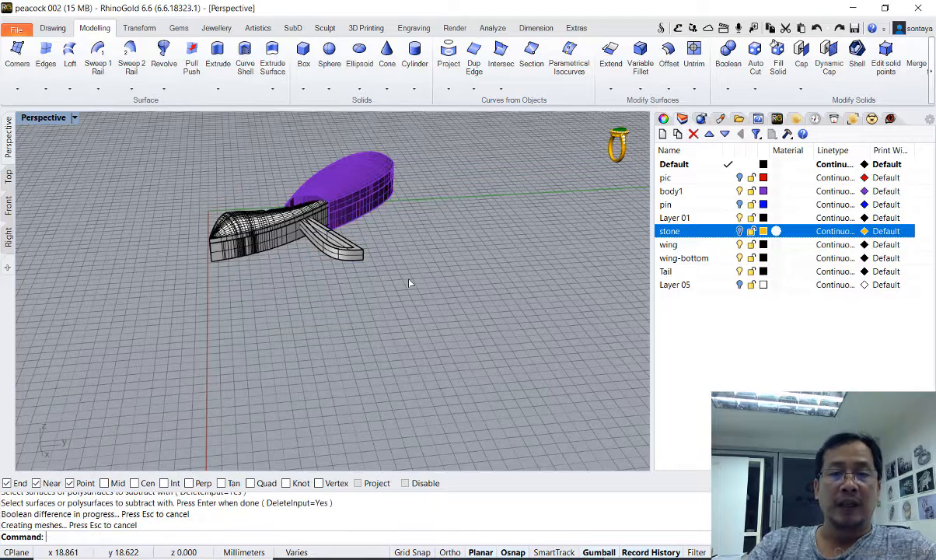
Show all hidden objects and set the Perspective view to Rendered display to inspect the cut openings.
right_drag(410, 283, 386, 290)
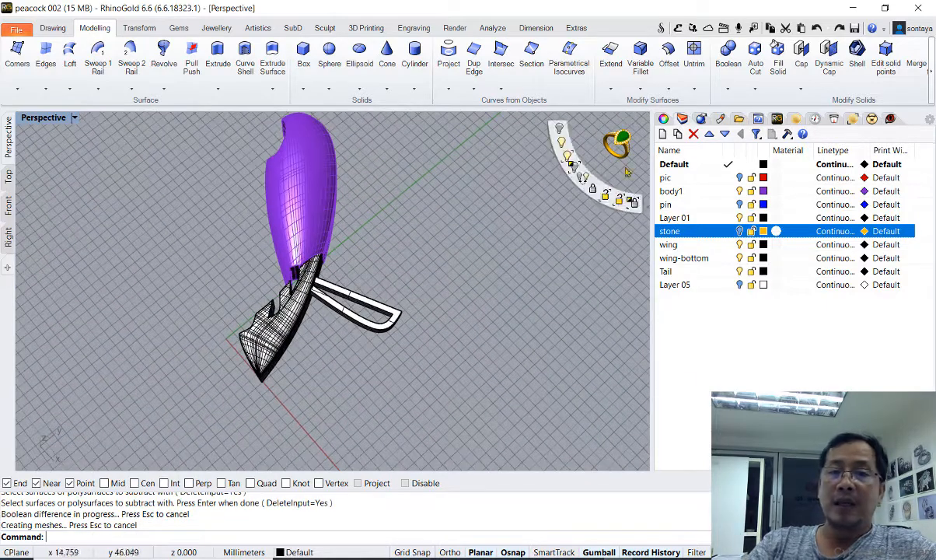
click(561, 141)
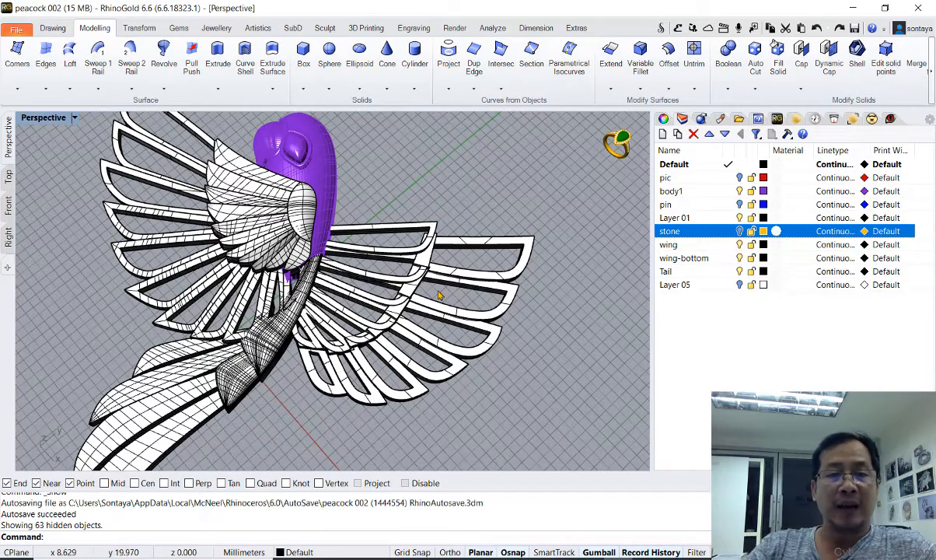
right_drag(440, 296, 537, 211)
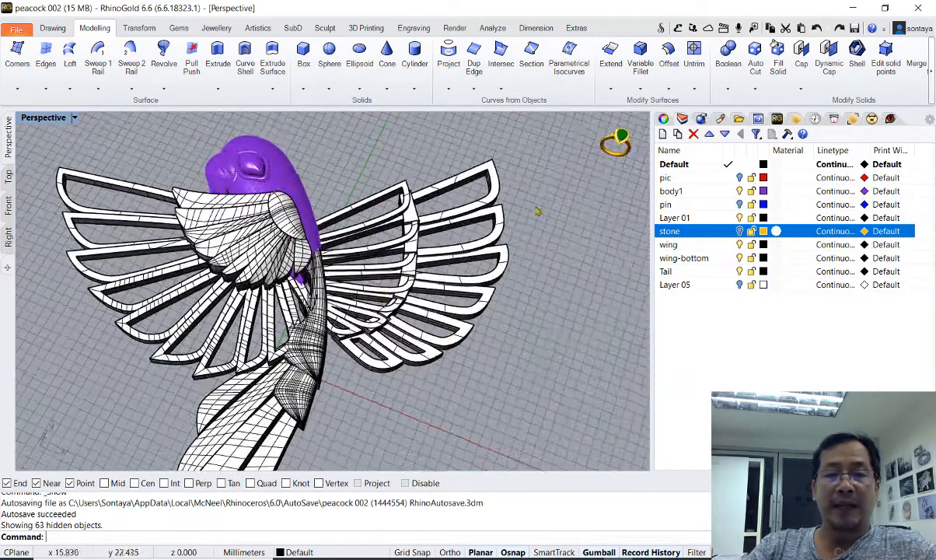
middle_click(537, 212)
click(530, 144)
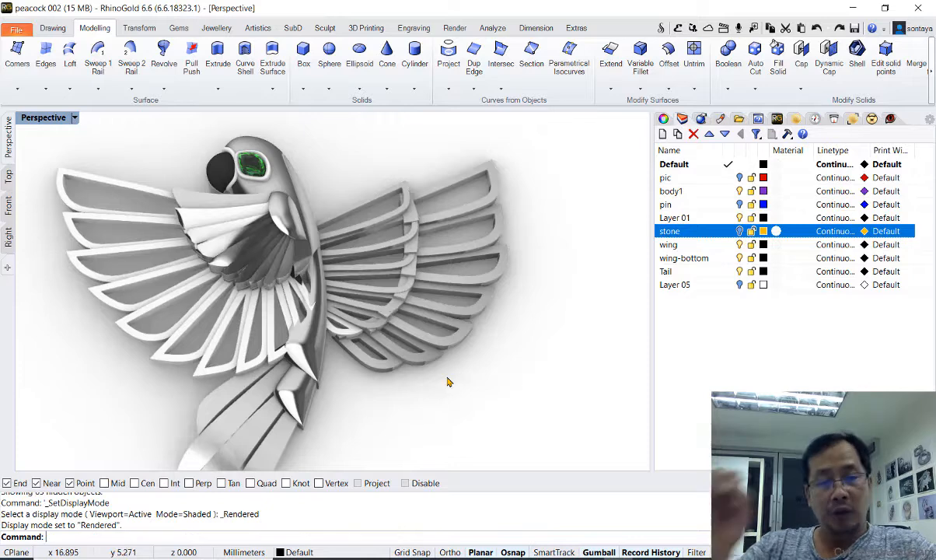
right_drag(448, 381, 474, 365)
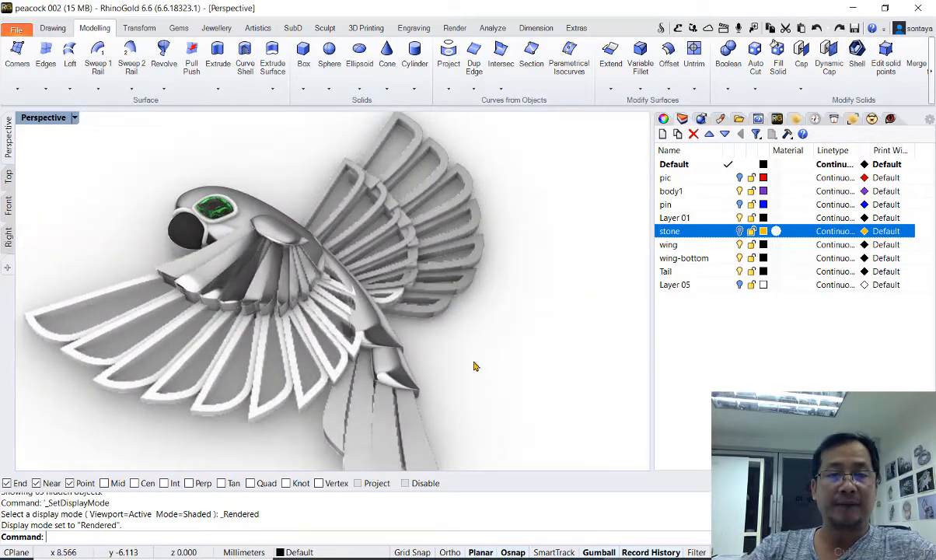
middle_click(571, 154)
click(561, 144)
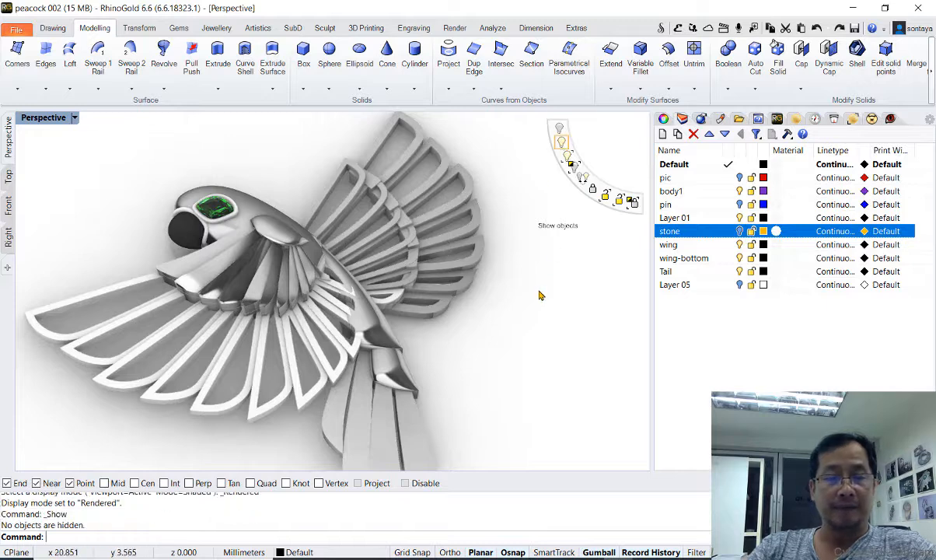
Turn on the stone layer and compare the rendered brooch with and without its wing stones, leaving the layer on.
click(740, 232)
right_drag(392, 336, 538, 308)
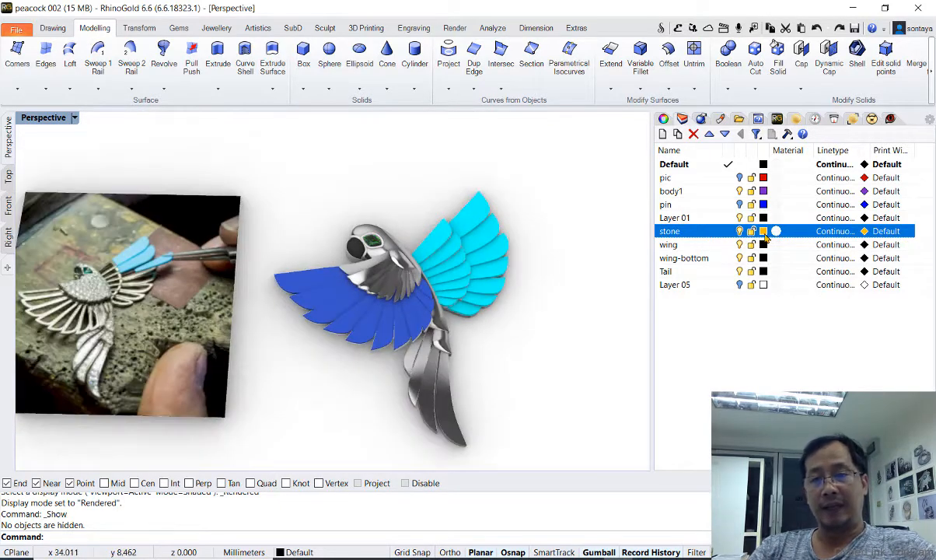
click(741, 231)
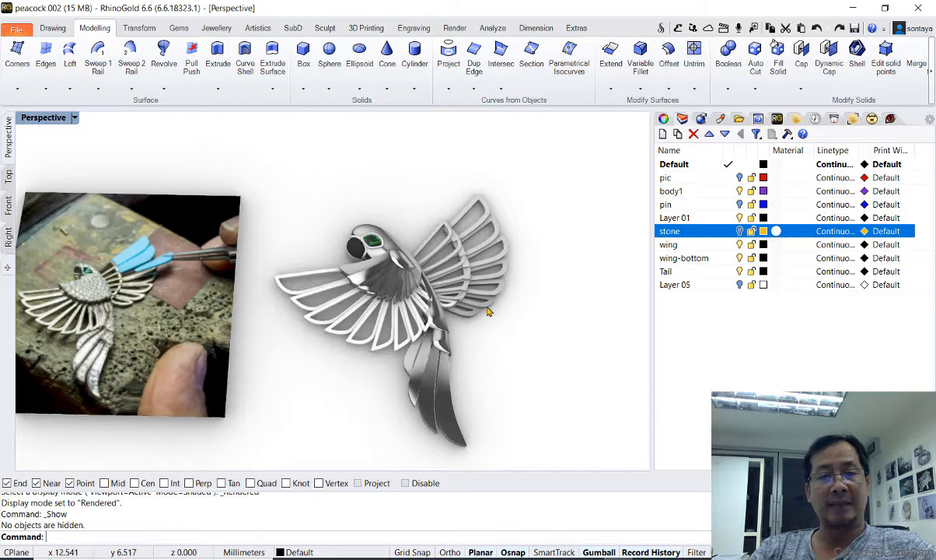
click(740, 231)
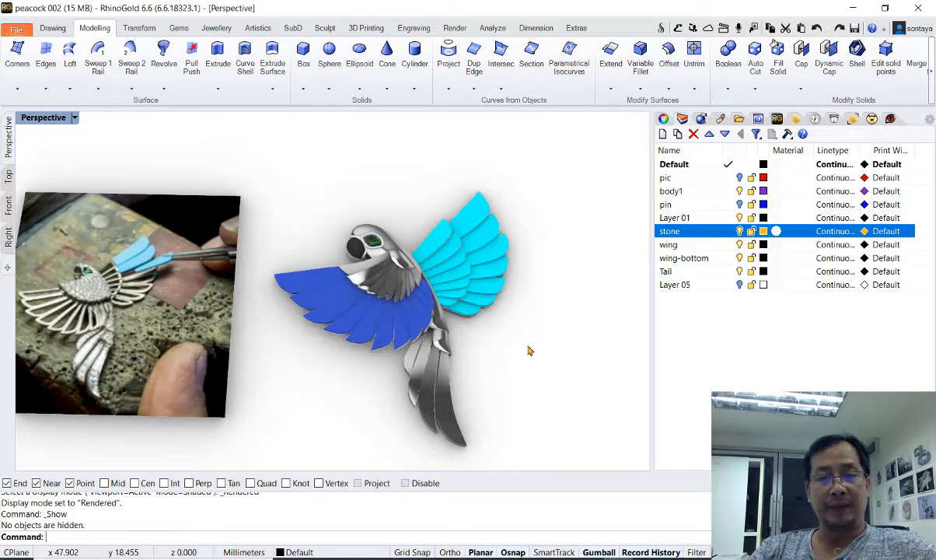
right_drag(469, 350, 440, 335)
scroll(350, 337, up, 5)
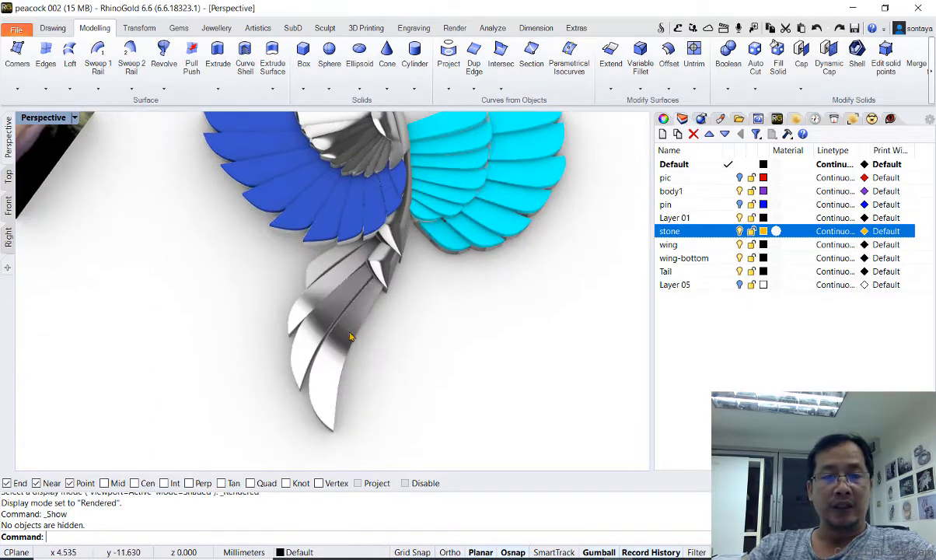
scroll(336, 324, down, 5)
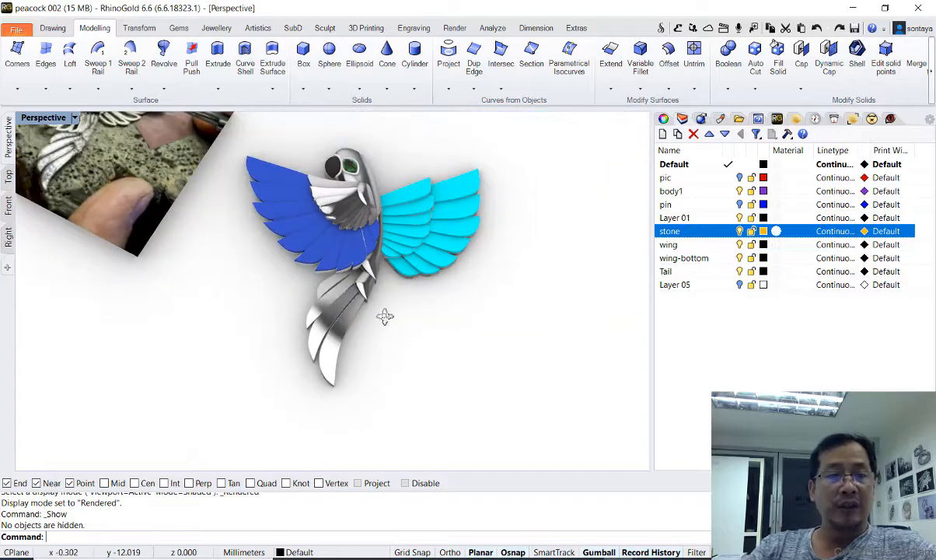